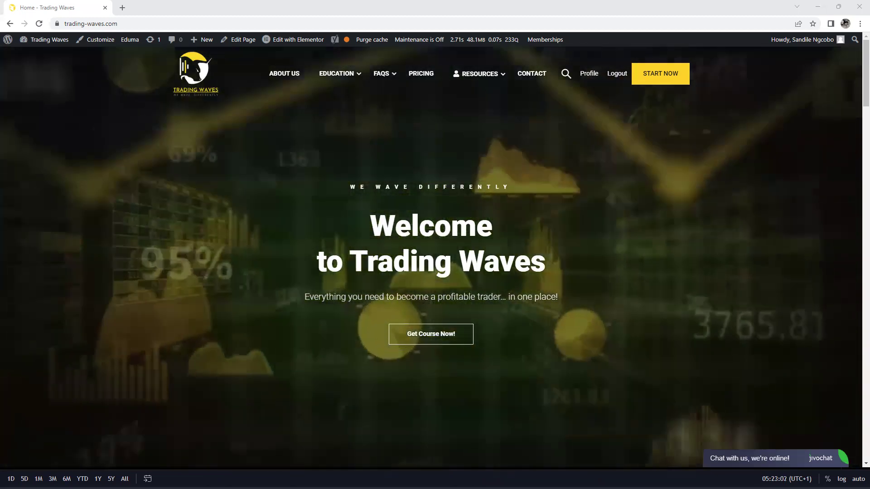
- Switch to the Trading Waves YouTube page, open and pause the "Elliott Wave Forex & Cryptocurrency Weekly Outlook 6 10 Feb 2022" video, and view its full description
key(alt+Tab)
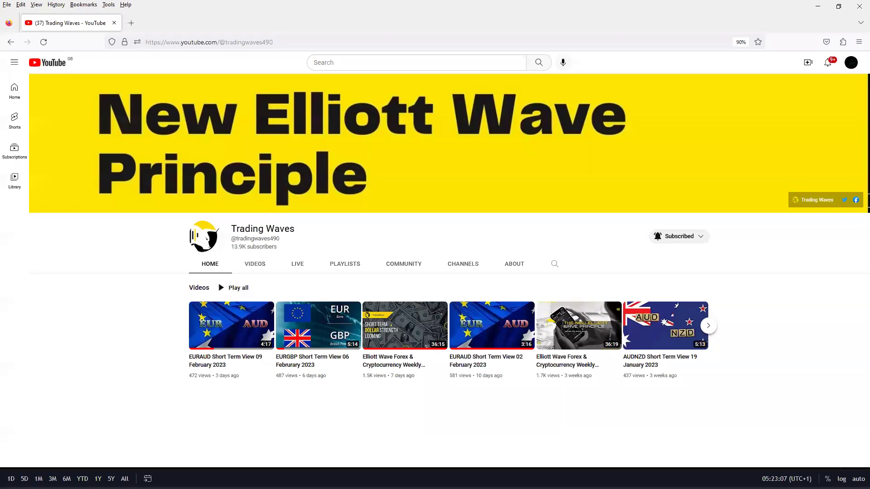
click(386, 362)
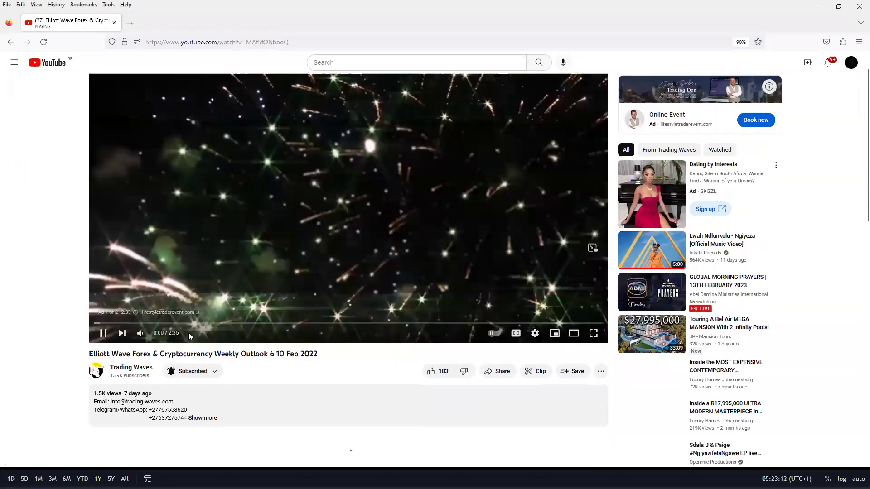
click(103, 335)
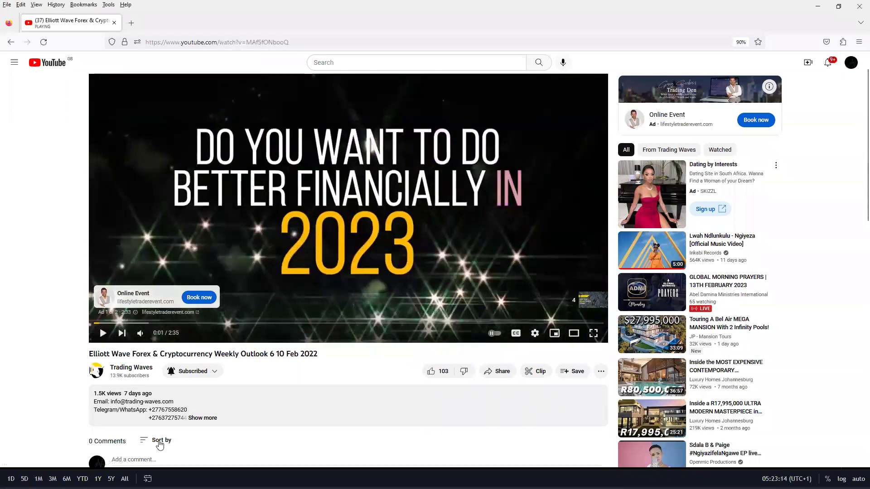
click(202, 418)
scroll(301, 396, down, 3)
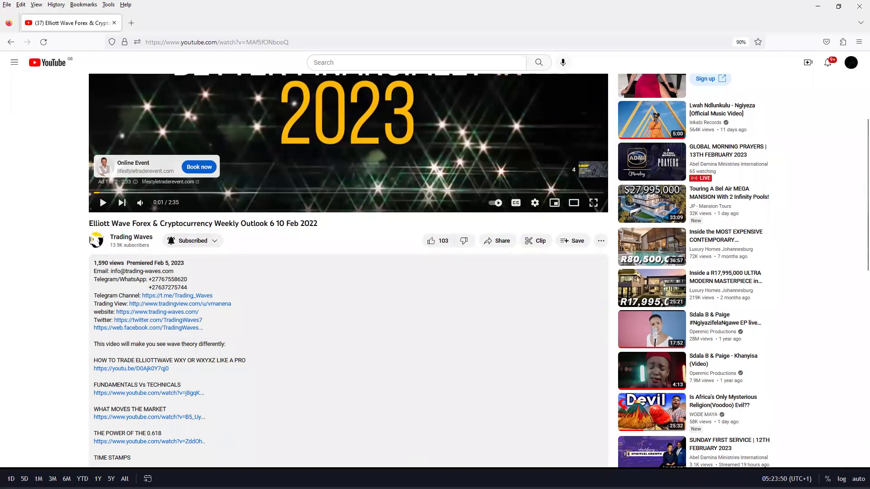
- Switch to the DXY 1h chart in TradingView and sketch the decline from the September high to the February low, plus a zigzag rebound to about 108.3
click(382, 478)
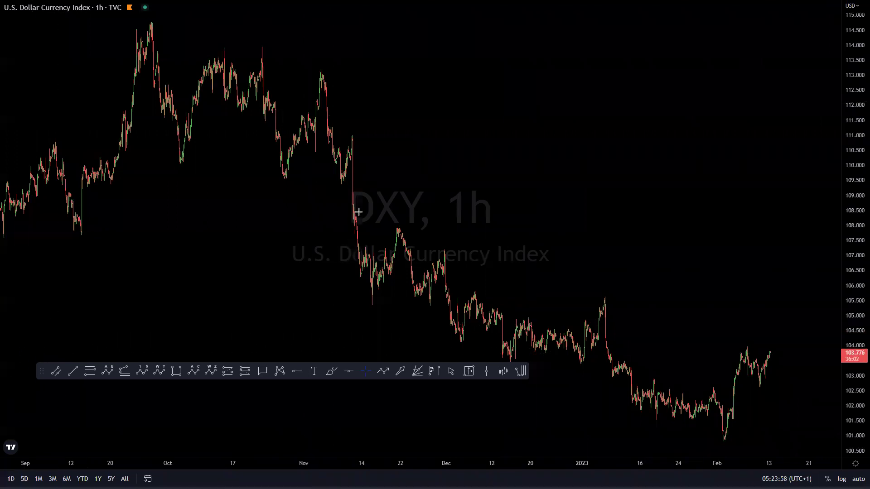
mouse_move(152, 21)
mouse_down()
mouse_move(728, 446)
mouse_move(724, 415)
mouse_move(724, 439)
mouse_up()
click(725, 439)
click(740, 337)
click(771, 385)
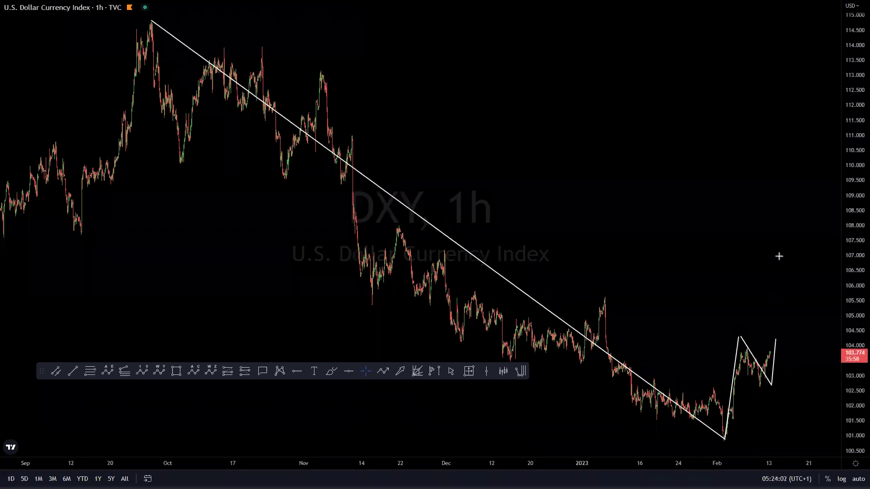
double_click(798, 216)
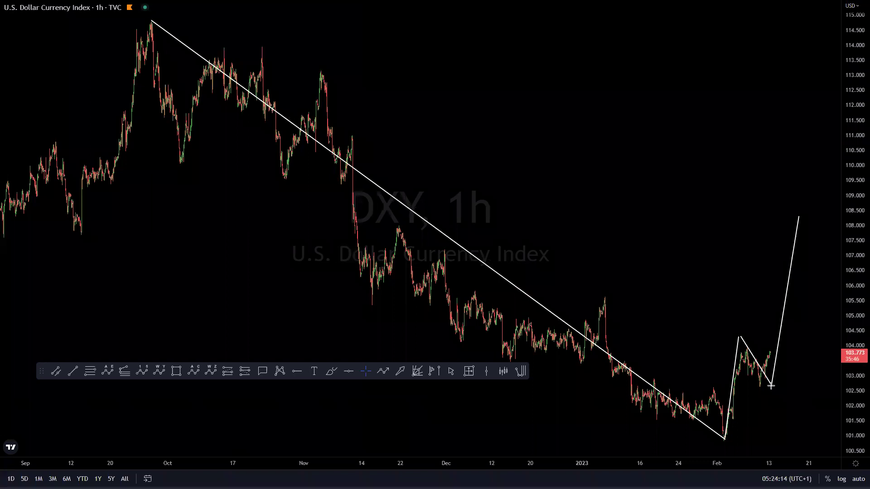
- Sketch a steeper DXY rise towards about 112 and a zigzag peaking near 109.8 before a sharp drop, and clear all the sketches
mouse_move(732, 416)
mouse_down()
mouse_move(781, 225)
mouse_move(795, 105)
mouse_up()
mouse_move(703, 423)
mouse_down()
mouse_move(753, 256)
mouse_move(830, 171)
mouse_move(859, 487)
mouse_up()
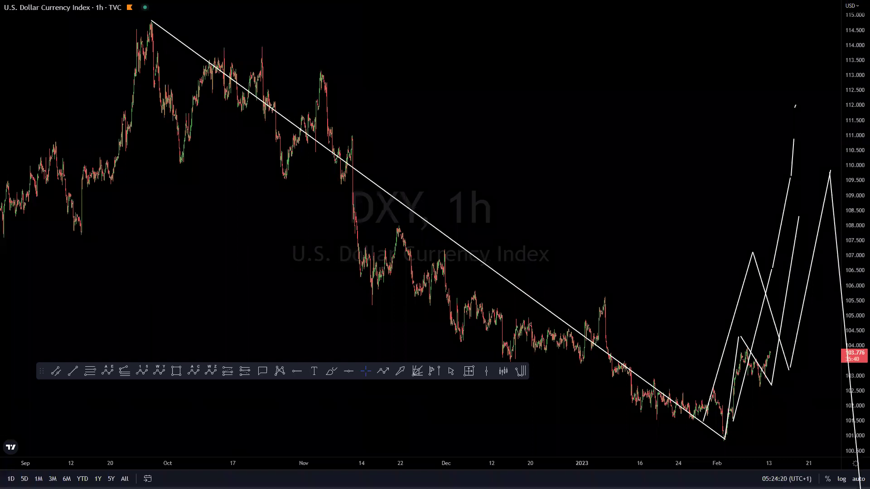
key(Escape)
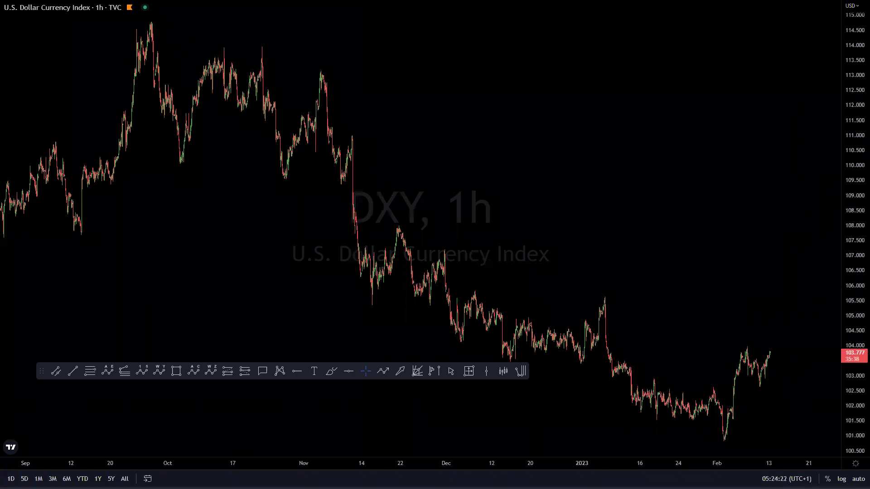
- Mark the DXY high and low with horizontal strokes, sketch a zigzag rise to about 108 and a steep fall, and clear the sketches
drag(91, 22, 304, 23)
drag(650, 434, 851, 437)
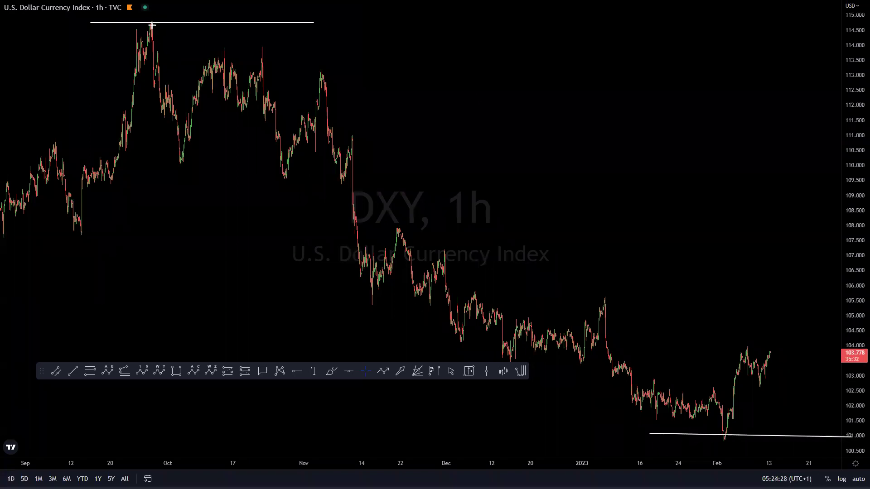
mouse_move(723, 434)
mouse_down()
mouse_move(747, 303)
mouse_move(762, 320)
mouse_move(812, 277)
mouse_move(820, 230)
mouse_up()
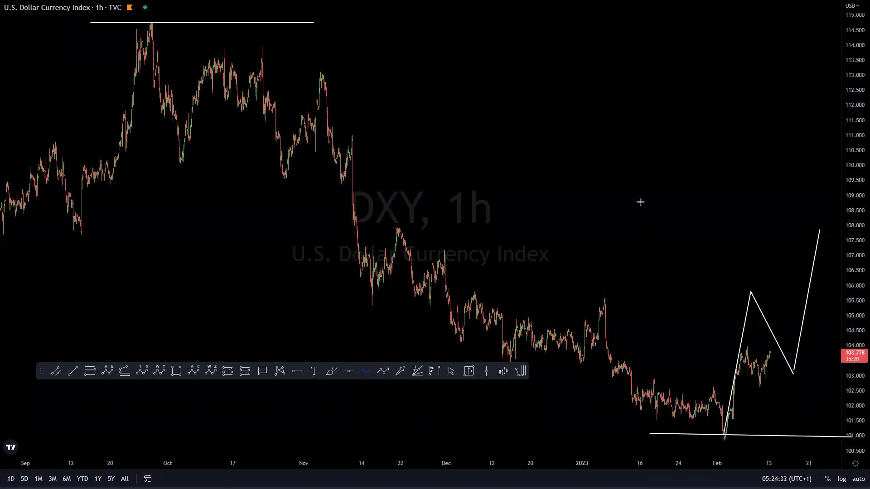
mouse_move(814, 250)
mouse_down()
mouse_move(820, 226)
mouse_move(868, 488)
mouse_up()
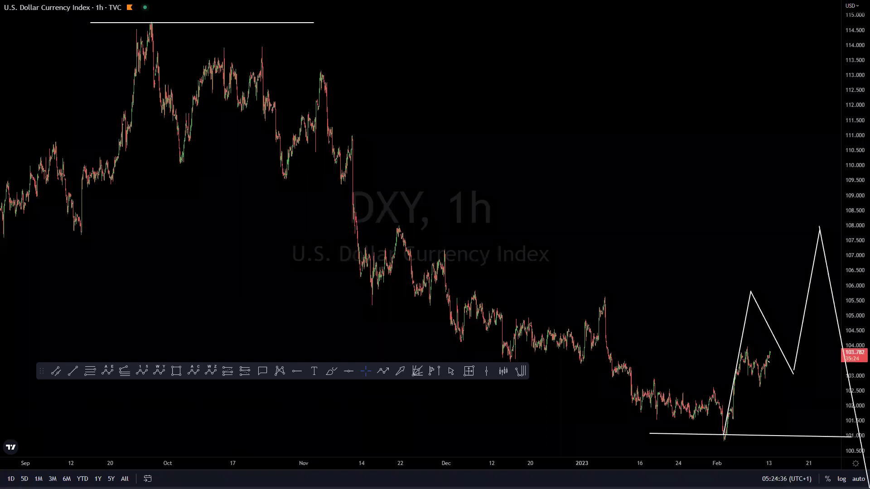
key(Escape)
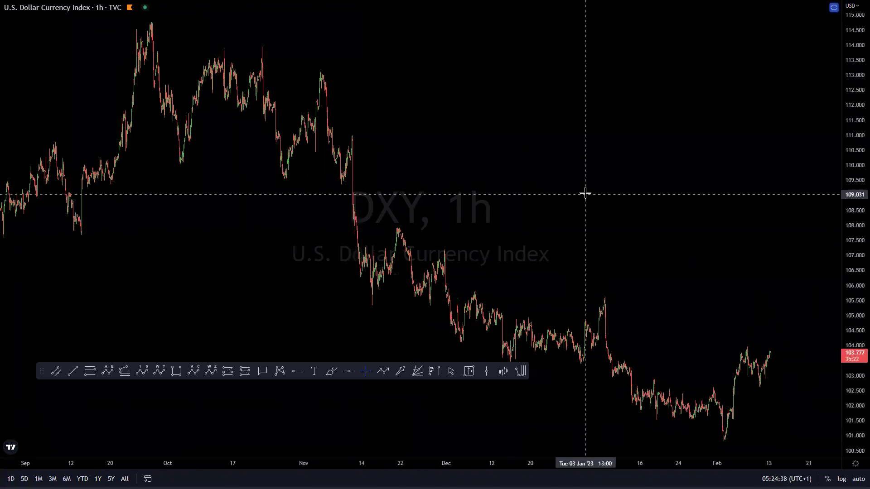
- Show the EURUSD chart with automatic price scaling on the 4h timeframe
key(Down)
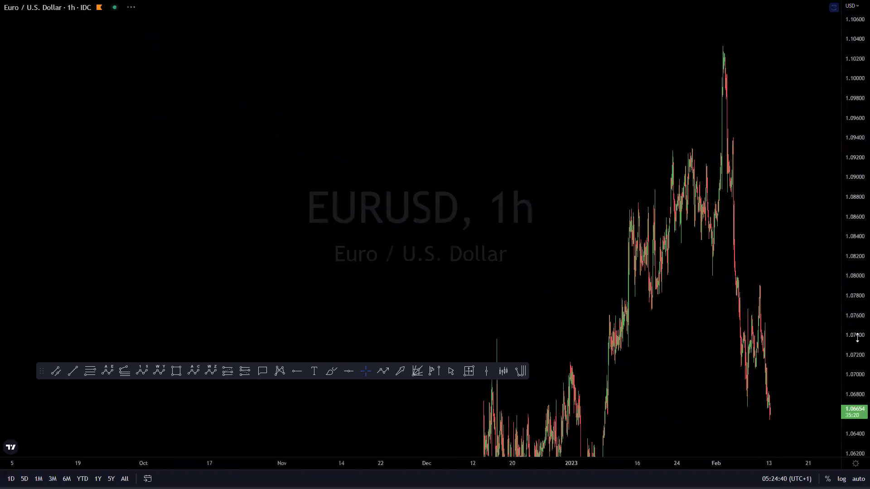
click(858, 479)
scroll(702, 263, down, 3)
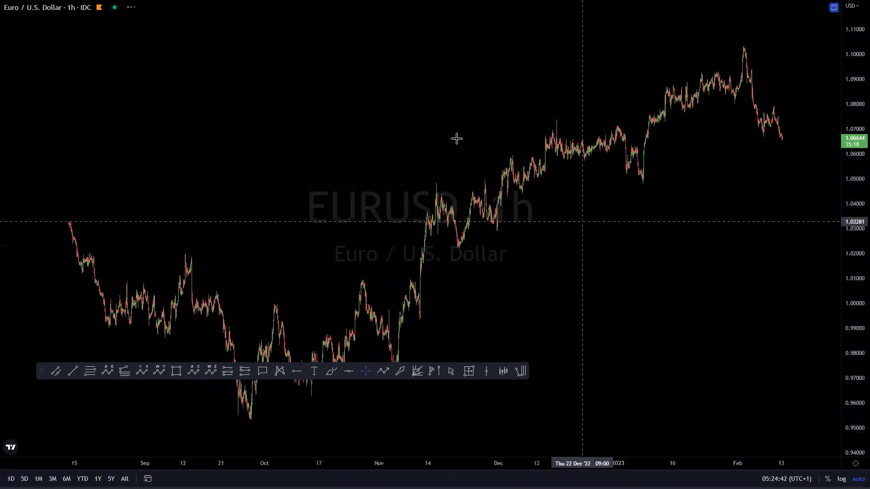
text(4h)
key(Return)
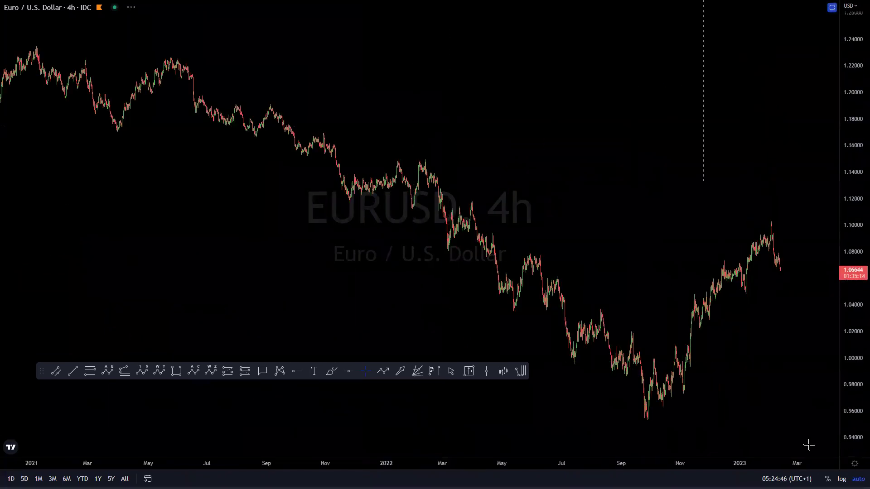
scroll(735, 394, up, 3)
scroll(813, 269, up, 1)
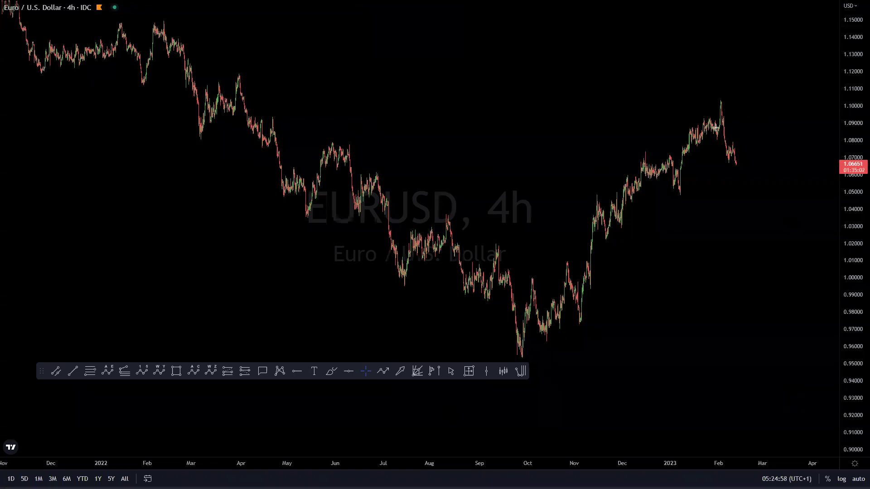
- Sketch a EURUSD decline through about 1.048 to 1.003, mark the previous high and low, add a steep rally, and clear the sketches
mouse_move(723, 103)
mouse_down()
mouse_move(742, 214)
mouse_move(750, 157)
mouse_move(692, 194)
mouse_move(769, 194)
mouse_up()
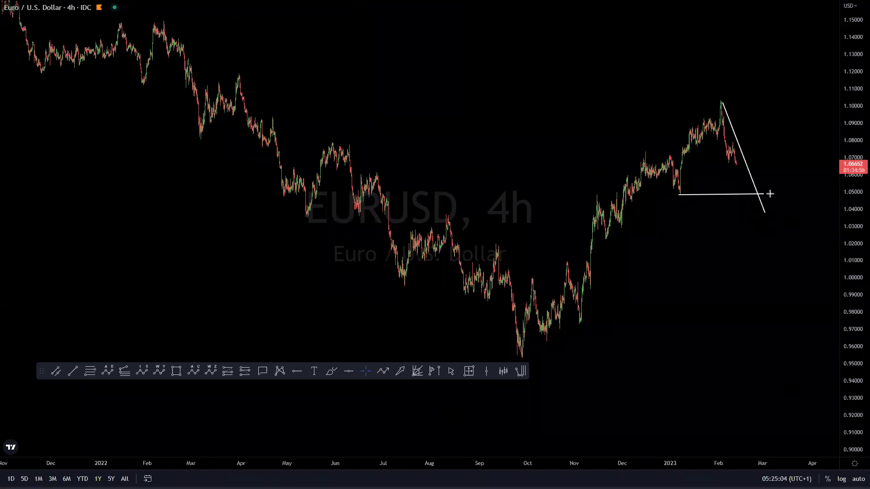
mouse_move(726, 126)
mouse_down()
mouse_move(745, 199)
mouse_move(768, 158)
mouse_move(796, 272)
mouse_up()
drag(520, 361, 561, 361)
drag(696, 101, 755, 109)
drag(795, 274, 813, 1)
drag(716, 68, 734, 70)
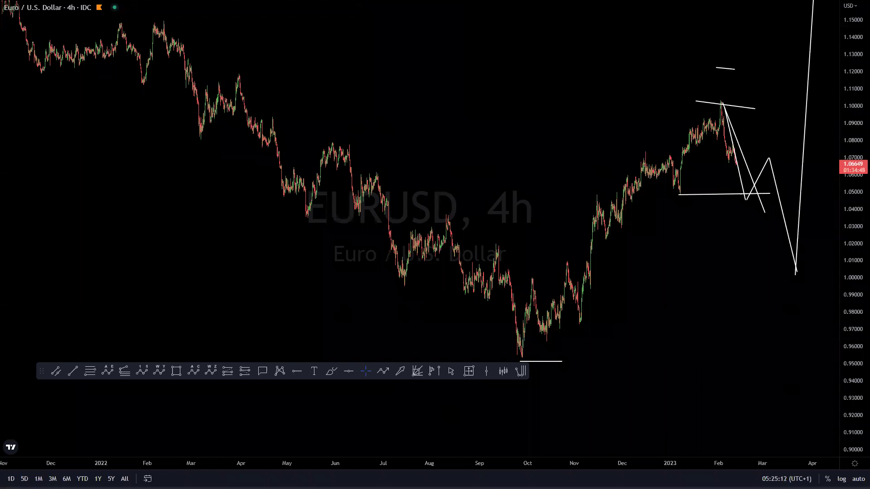
key(Escape)
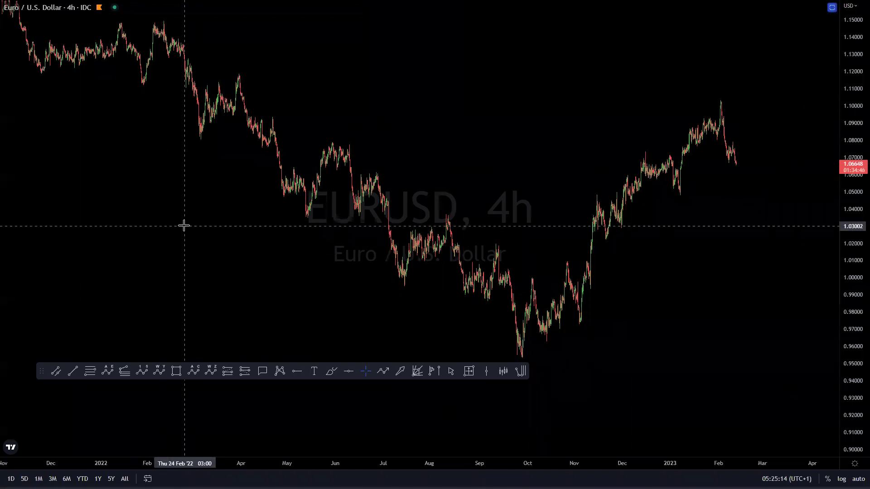
- Show the GBPUSD 4h chart with automatic price scaling, framed on July 2022 to February 2023
key(Down)
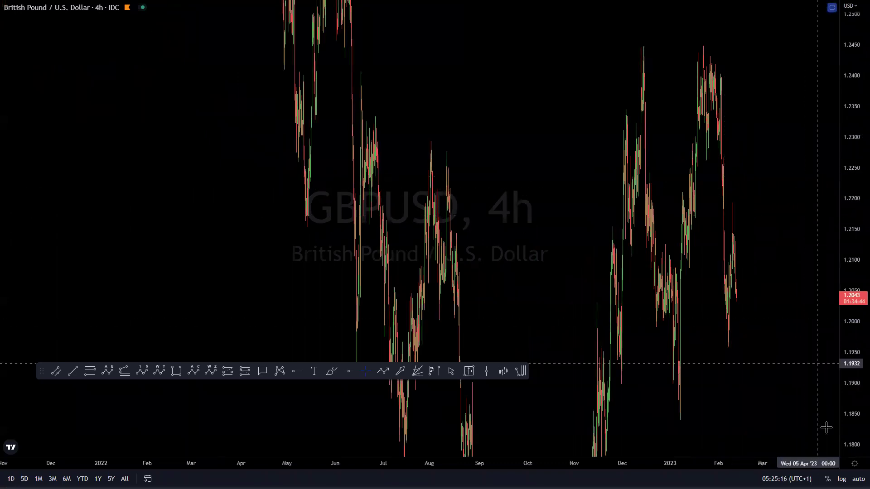
click(858, 479)
scroll(744, 259, up, 5)
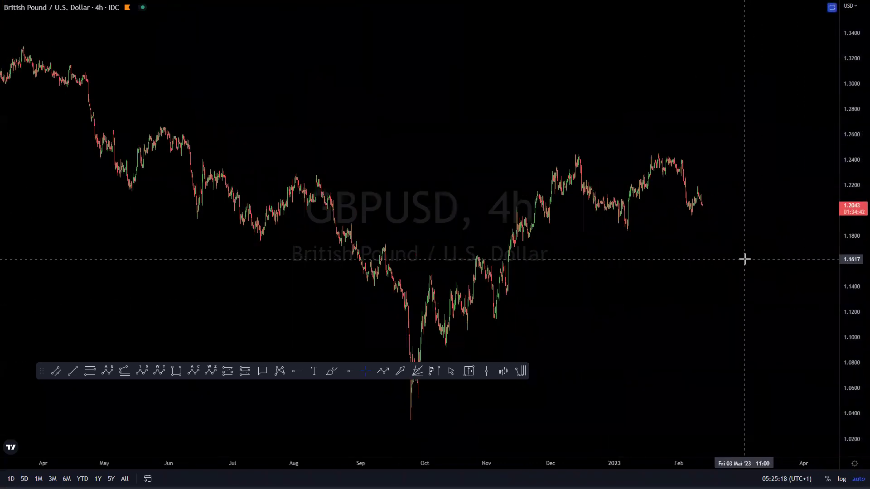
drag(740, 225, 775, 263)
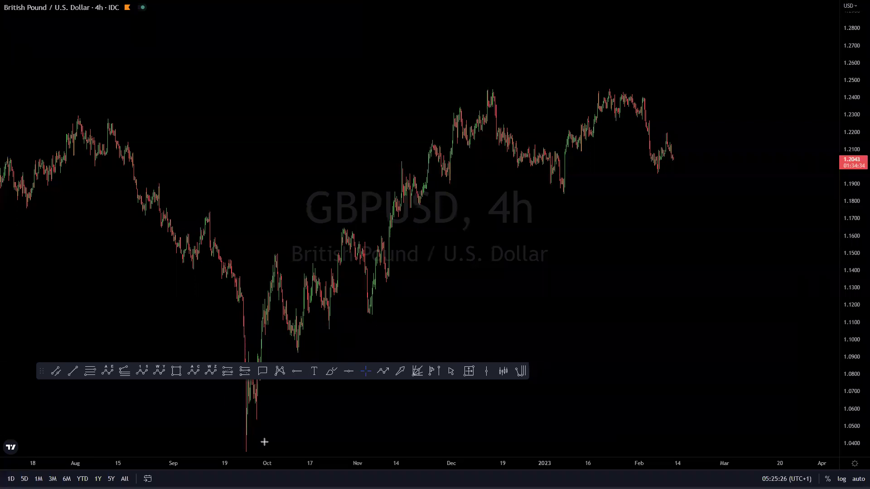
- Sketch the main GBPUSD swings from the September low through the October–November channel to the December high, January low and late-January high
click(244, 454)
click(270, 255)
click(337, 233)
click(375, 323)
click(488, 89)
click(565, 198)
click(628, 89)
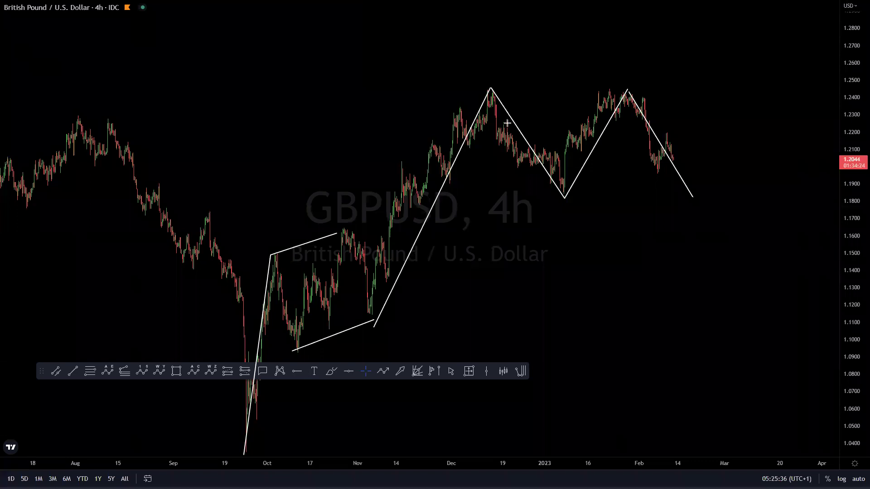
- Trace the smaller GBPUSD zigzag swings from the December high through January and February, extending them down to about 1.177
click(492, 86)
click(522, 169)
click(557, 136)
click(566, 198)
click(574, 127)
click(589, 155)
click(608, 86)
click(633, 93)
click(655, 174)
click(668, 134)
double_click(674, 166)
drag(682, 204, 691, 207)
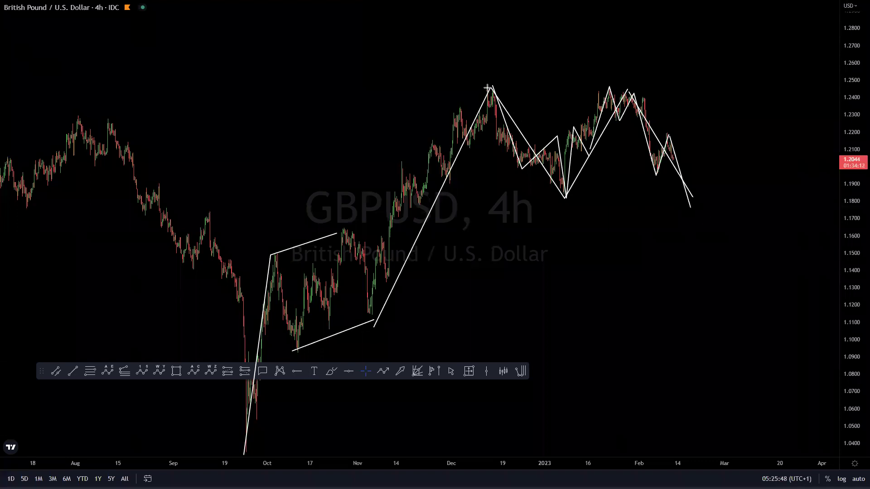
- Outline the GBPUSD range at about 1.247 and 1.18, sketch a steep rally above 1.28 from its lower edge, and clear all the sketches
drag(598, 85, 614, 84)
mouse_move(568, 196)
mouse_down()
mouse_move(690, 200)
mouse_move(729, 0)
mouse_up()
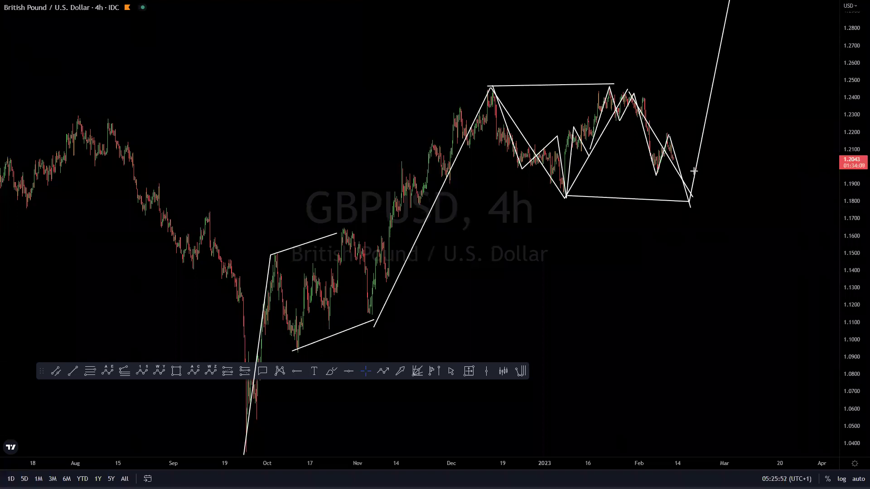
drag(690, 209, 721, 26)
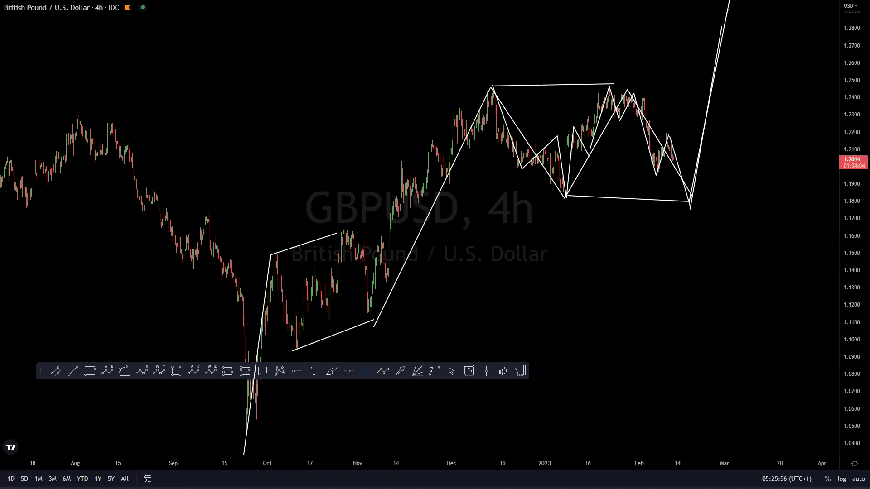
key(Escape)
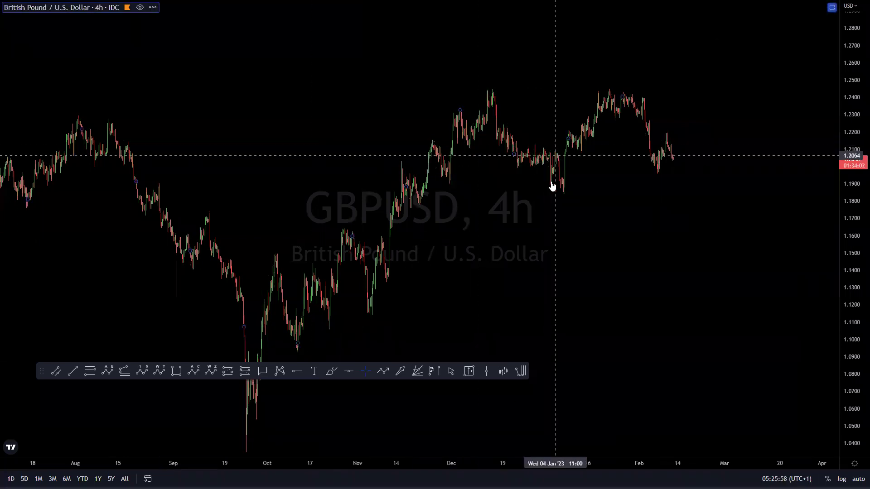
- Show the USDCHF 4h chart rescaled to fit the price action from early 2021 to February 2023
key(Down)
scroll(829, 243, down, 5)
scroll(852, 186, down, 5)
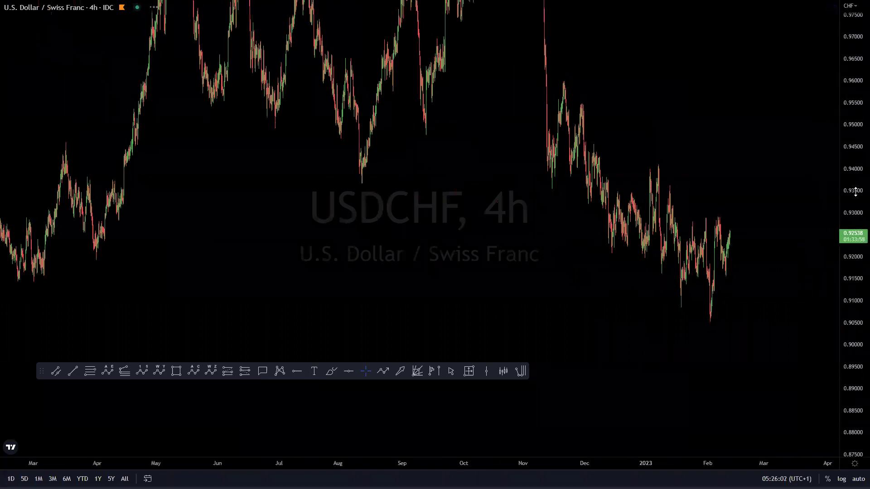
scroll(753, 221, down, 5)
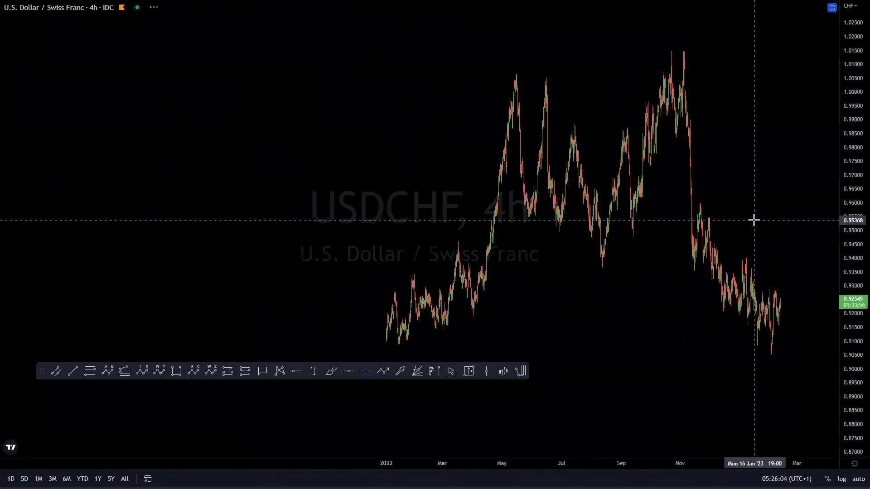
drag(550, 308, 598, 308)
drag(347, 177, 306, 189)
scroll(305, 188, right, 3)
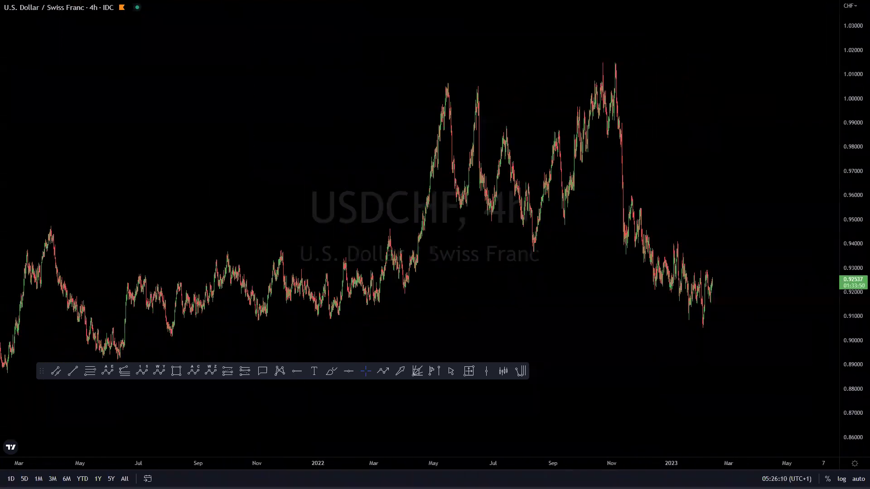
- Sketch the USDCHF swings from the May 2022 high to the 2023 low with a projected rise to about 1.02, and clear the sketches
click(440, 83)
click(533, 244)
click(607, 60)
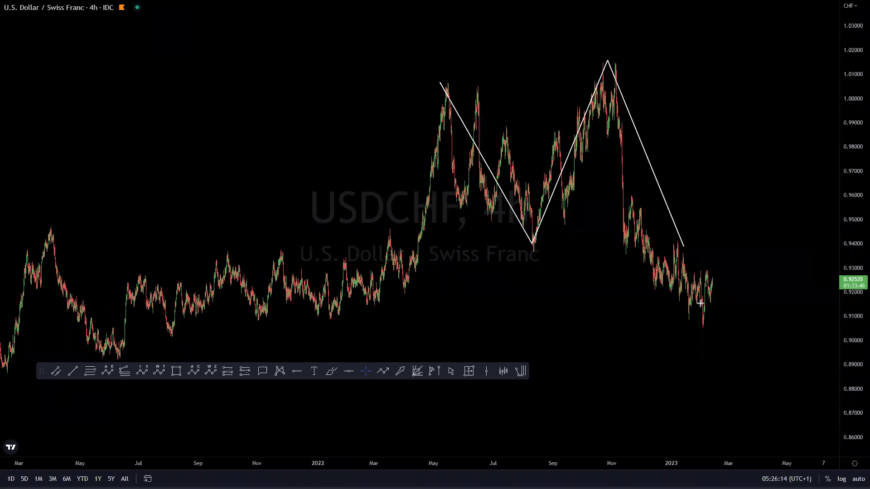
click(711, 323)
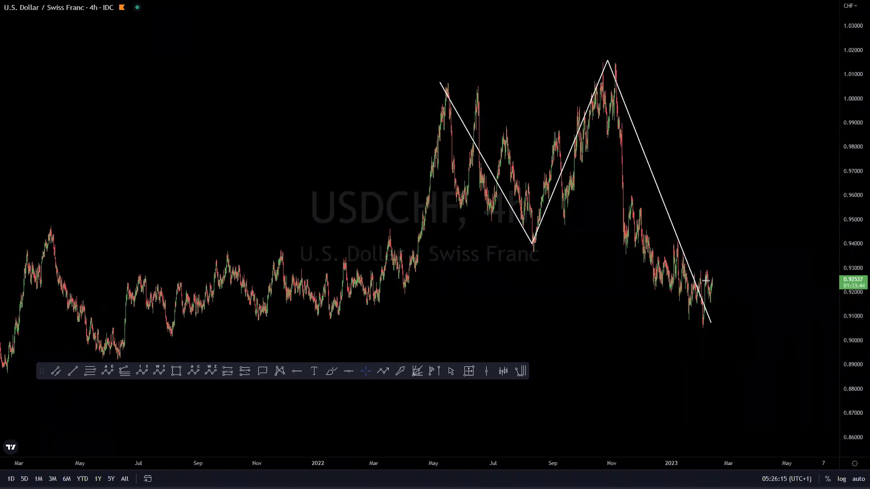
click(705, 306)
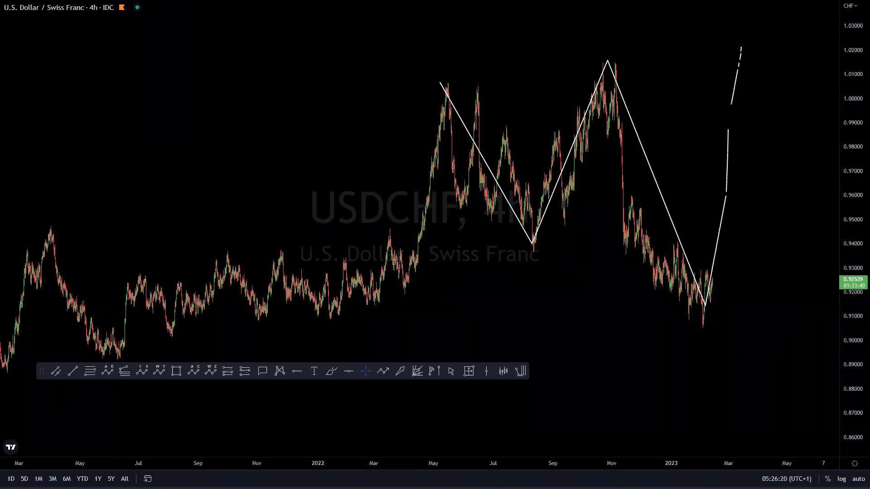
key(Escape)
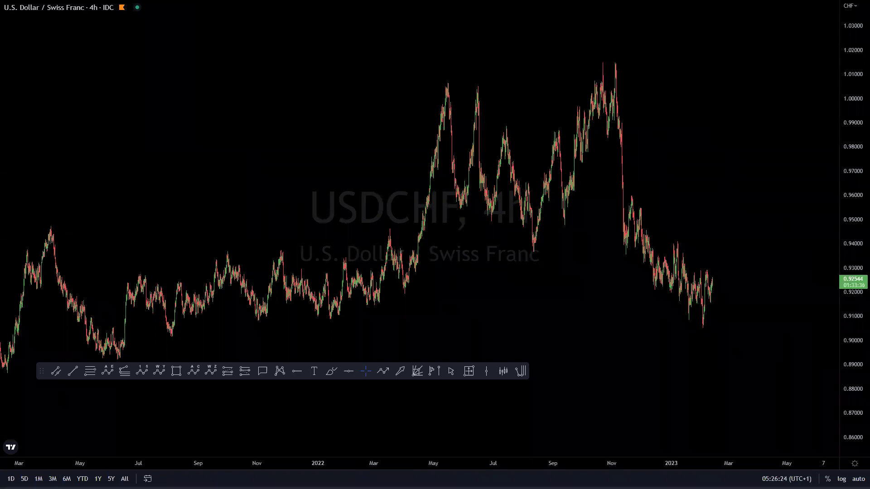
- Sketch the USDCHF fall from the October 2022 high to the 2023 low, a zigzag rise to about 0.967 and a drop below 0.885
click(858, 340)
drag(856, 256, 856, 177)
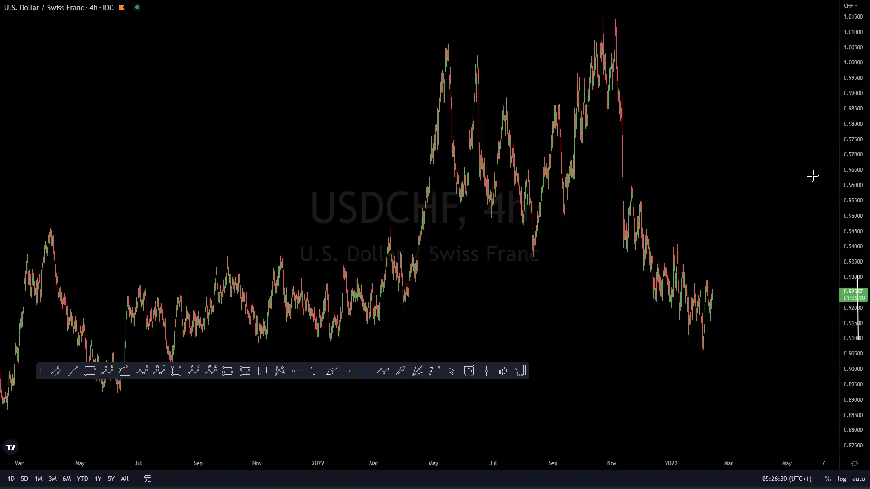
drag(705, 180, 707, 210)
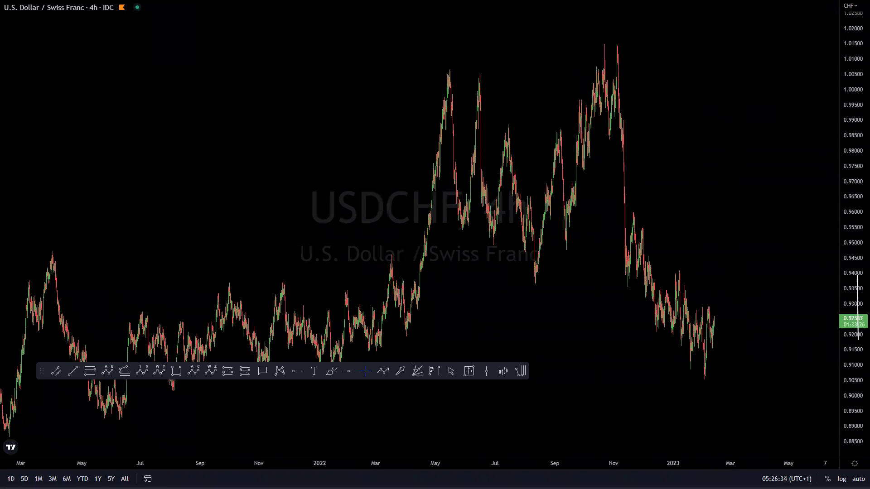
click(608, 40)
click(703, 372)
drag(698, 324, 699, 369)
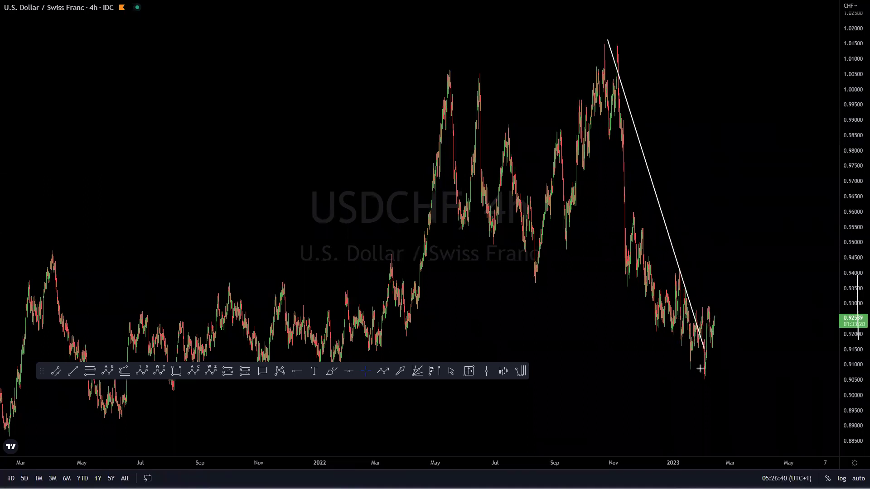
click(704, 366)
click(724, 260)
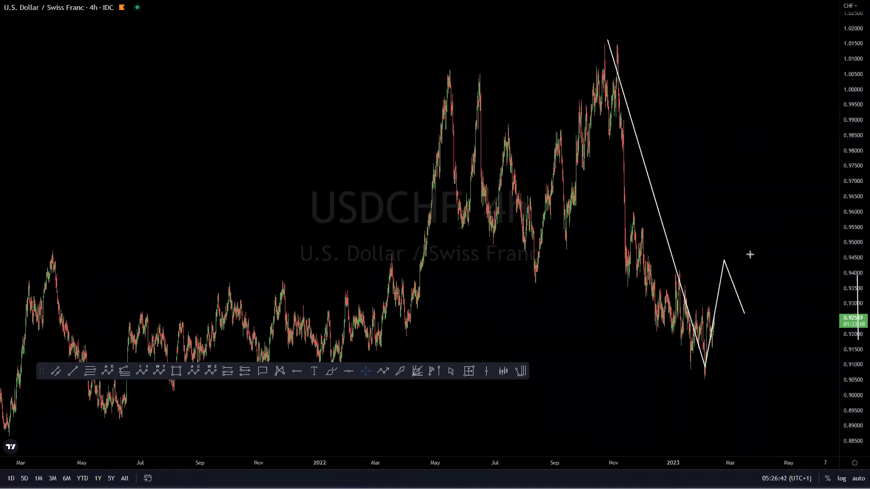
click(771, 191)
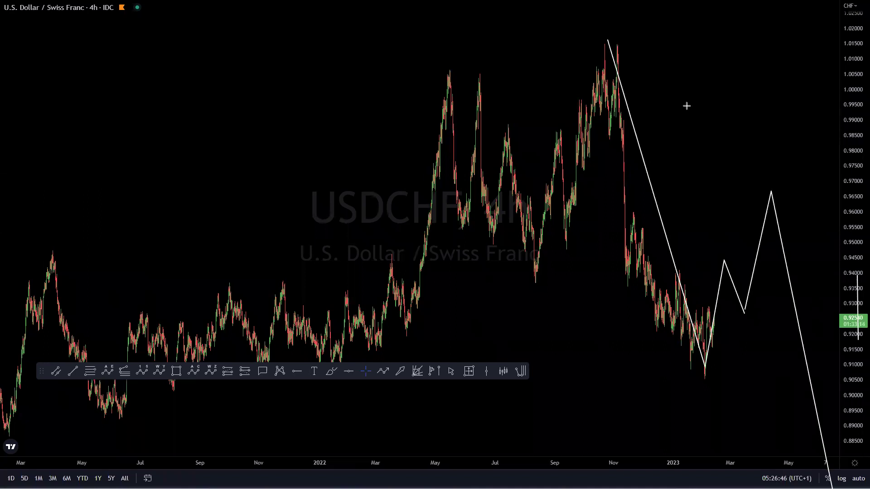
- Sketch a separate three-leg rise from about 0.95 to 0.989 above the USDCHF projection, and clear all the sketches
click(699, 242)
click(718, 162)
click(735, 199)
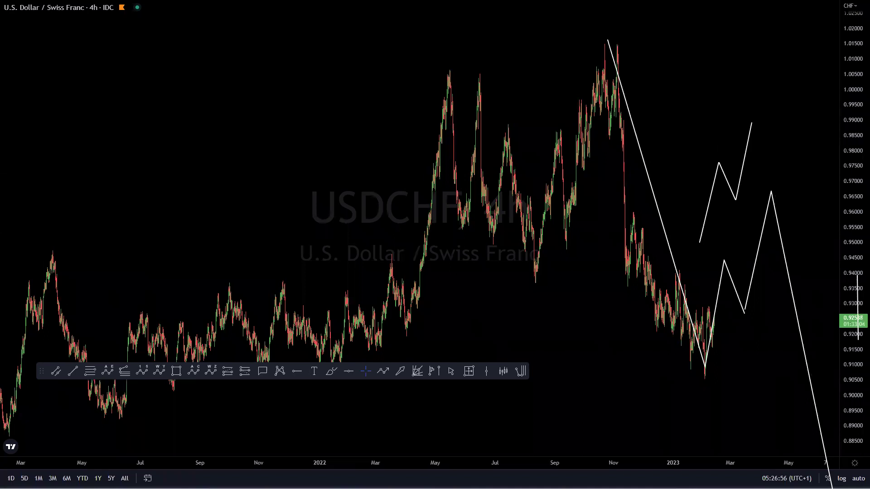
key(Escape)
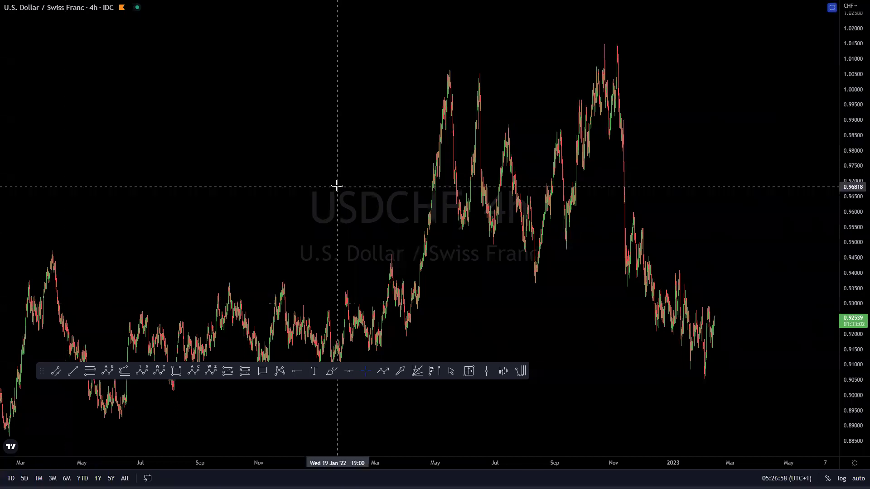
- Show the AUDUSD 4h chart from June 2022 to February 2023 and move the floating set of drawing tools below the price action
key(Down)
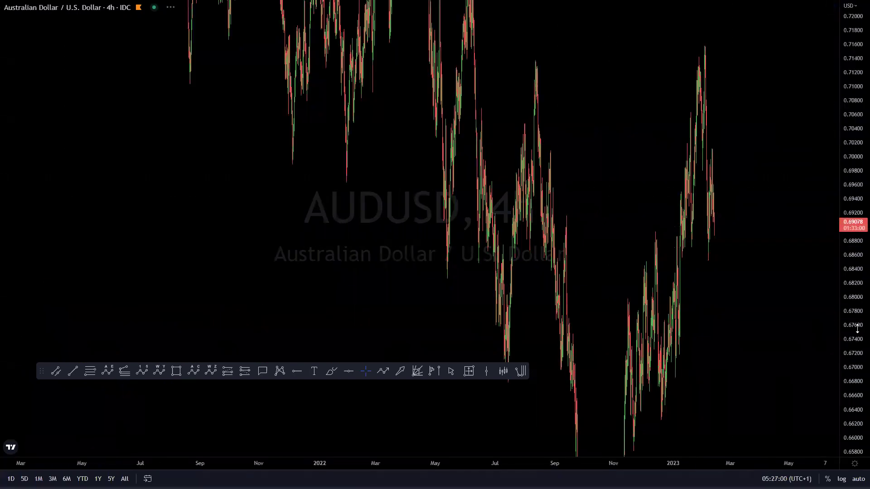
click(858, 479)
scroll(656, 351, up, 5)
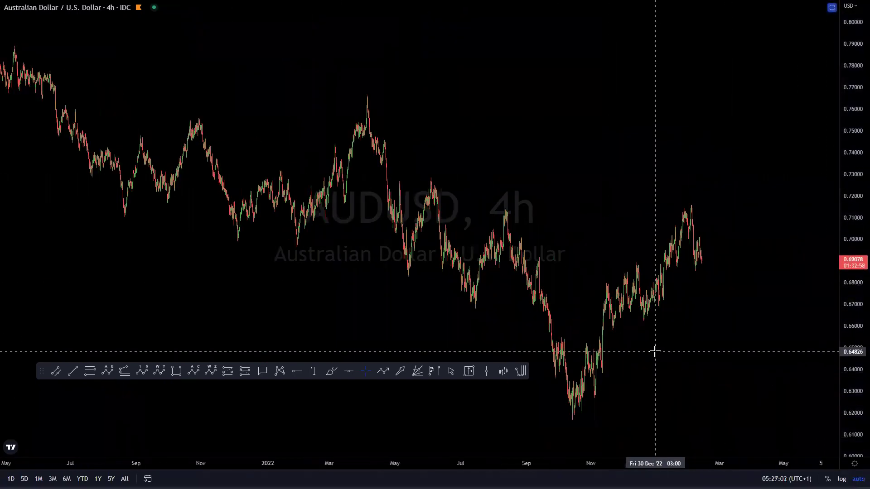
drag(731, 280, 773, 264)
drag(857, 281, 856, 159)
drag(739, 265, 733, 226)
scroll(640, 311, up, 3)
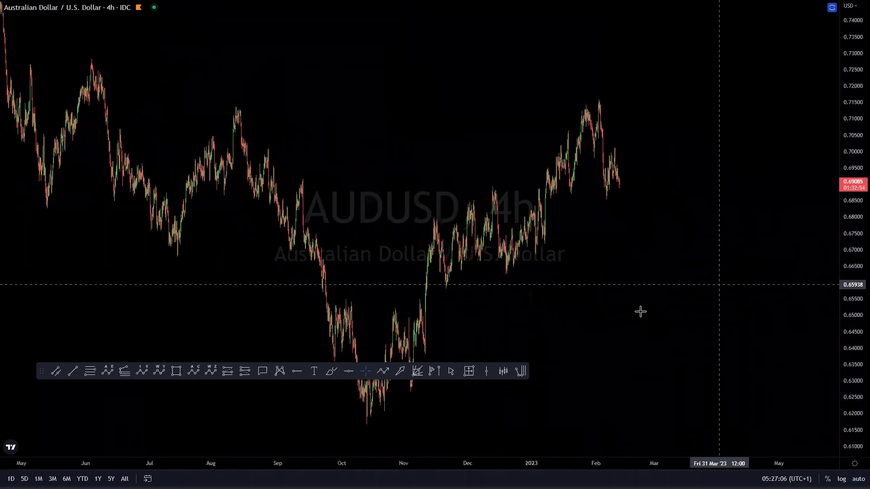
drag(36, 371, 37, 449)
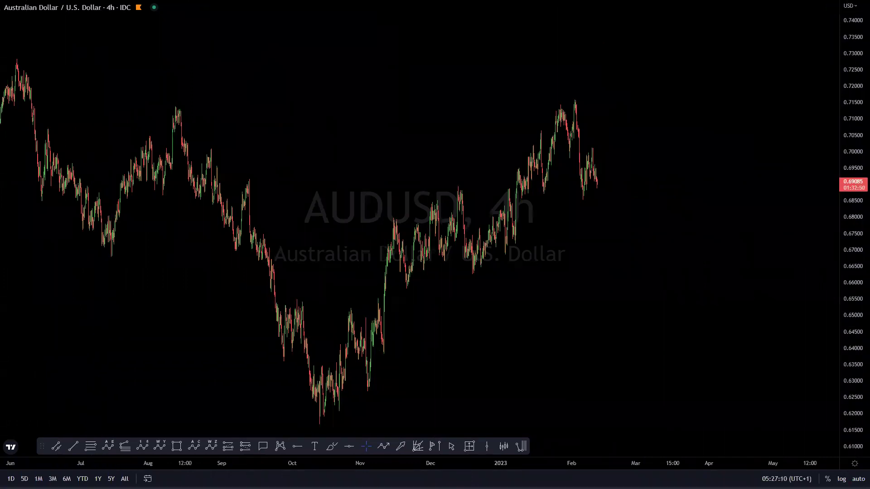
- Trace the AUDUSD zigzag from the October 2022 low to the mid-November high and outline the rising upper and lower edges of the following range
click(321, 419)
click(346, 312)
click(369, 388)
click(393, 221)
click(461, 193)
click(407, 290)
click(477, 275)
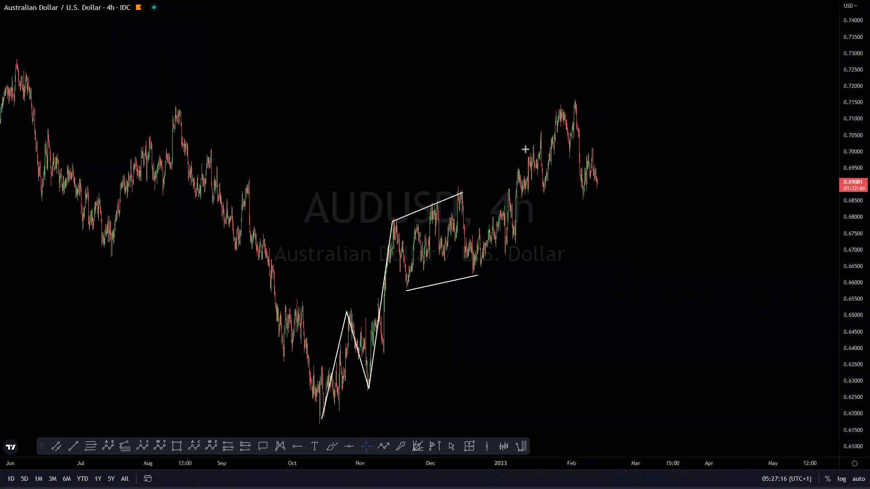
- Trace the AUDUSD rally to the February high and its pullback, projecting a dip to about 0.663 and a rise to about 0.739
click(579, 91)
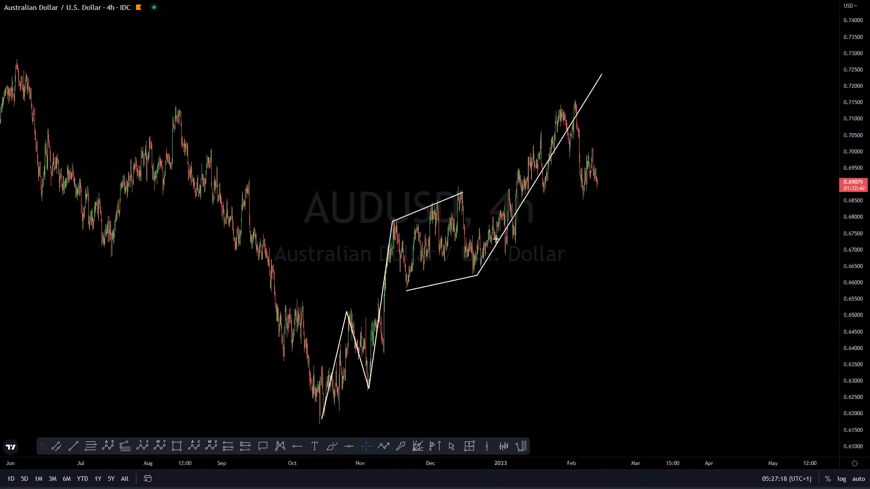
click(577, 101)
click(583, 195)
click(596, 150)
double_click(611, 273)
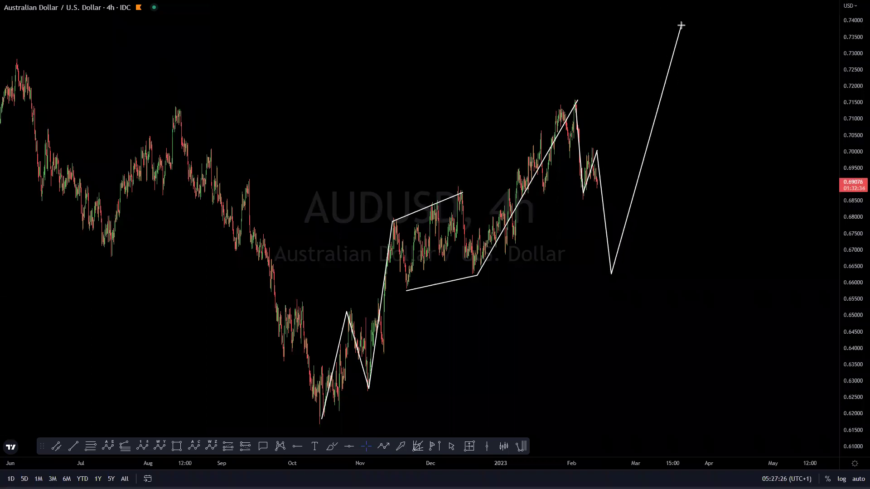
- Handwrite W, X and Y beside the AUDUSD waves, sketch a steep decline to about 0.613, and clear all the sketches
drag(385, 207, 426, 155)
drag(471, 291, 496, 259)
drag(471, 269, 509, 301)
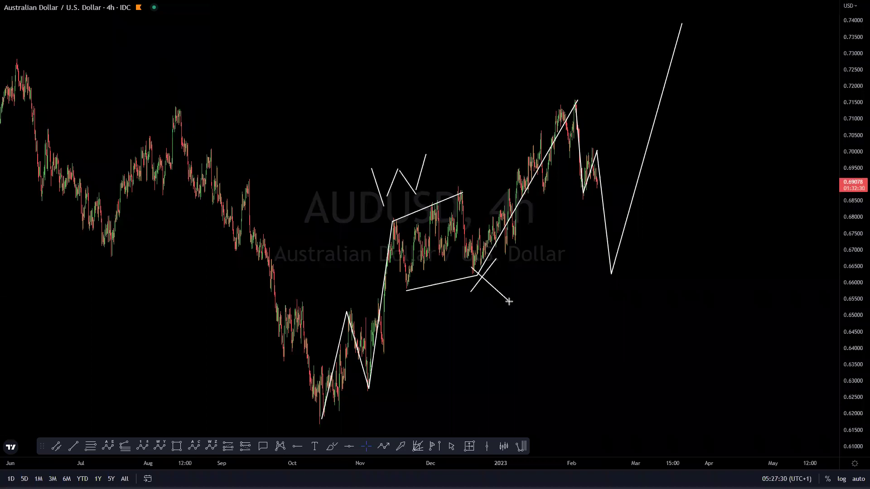
drag(646, 18, 643, 55)
drag(659, 26, 789, 436)
drag(711, 350, 713, 359)
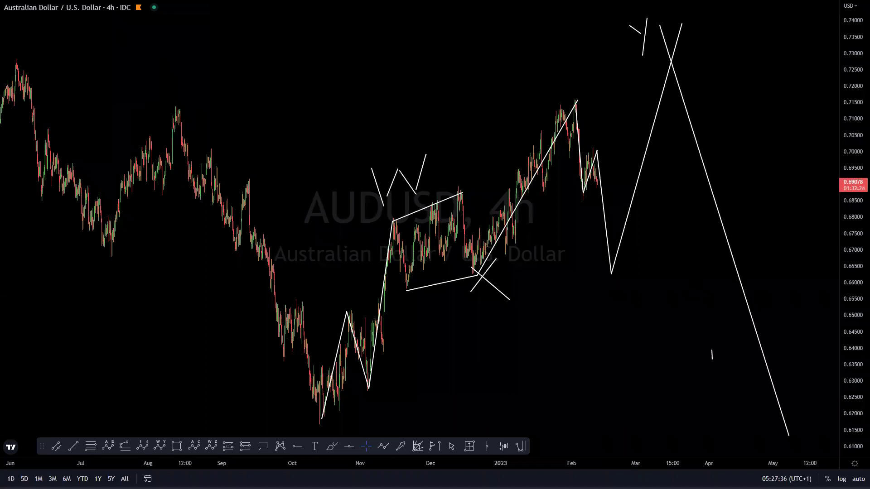
key(Escape)
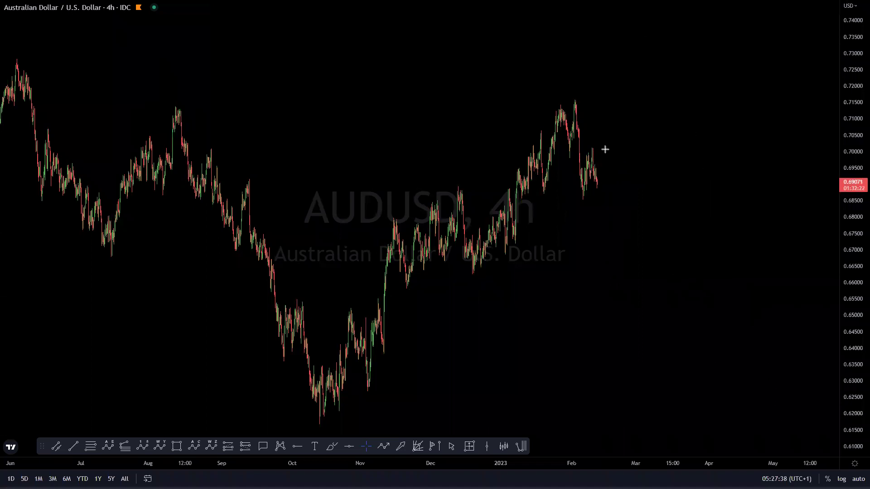
- Sketch the AUDUSD pullback from the February high down to about 0.673 with a steep rise above 0.74, and clear the sketch
mouse_move(575, 102)
mouse_down()
mouse_move(583, 194)
mouse_move(594, 149)
mouse_move(600, 171)
mouse_up()
mouse_move(605, 207)
mouse_down()
mouse_move(609, 237)
mouse_move(664, 8)
mouse_up()
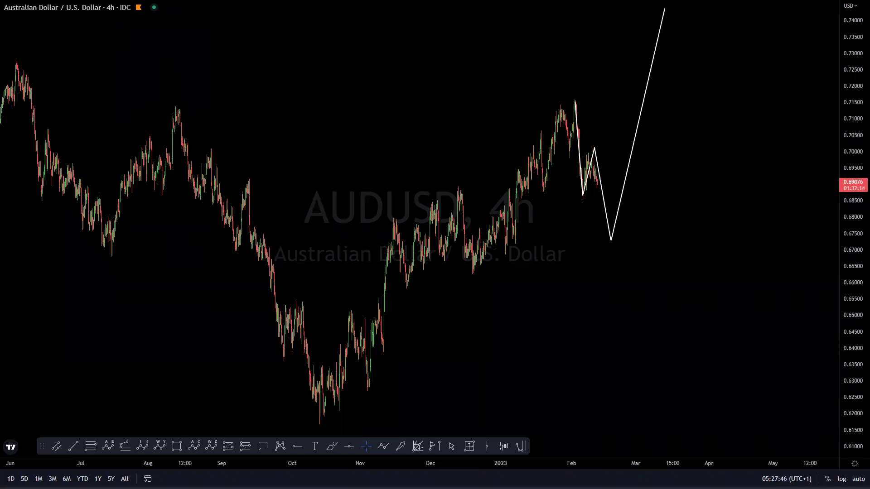
key(ctrl+z)
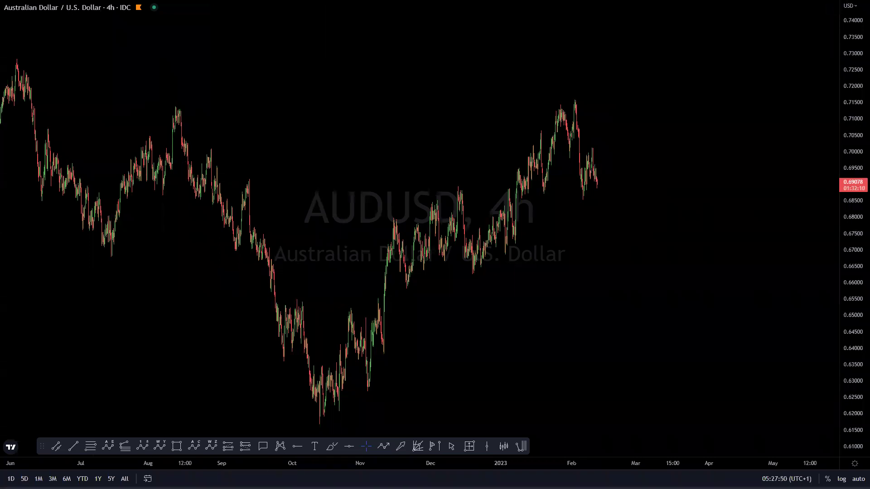
- Trace the AUDUSD advance from the October low through the range to about 0.722, project a drop to about 0.666, and clear the sketches
mouse_move(319, 428)
mouse_down()
mouse_move(381, 261)
mouse_move(417, 204)
mouse_move(462, 184)
mouse_up()
mouse_move(481, 272)
mouse_down()
mouse_move(521, 222)
mouse_move(571, 105)
mouse_up()
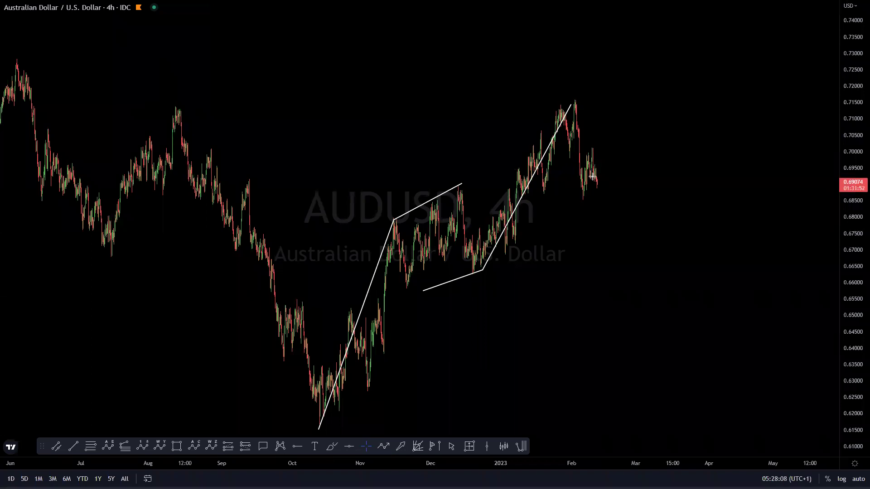
click(587, 81)
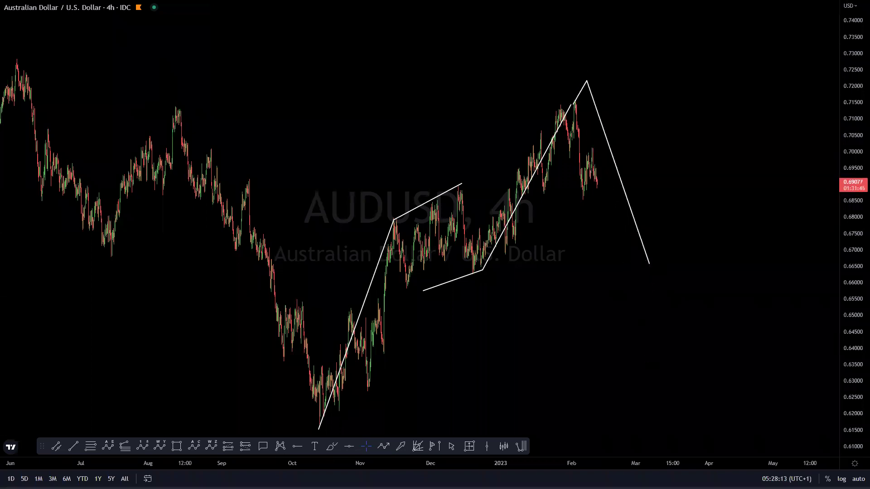
key(ctrl+alt+h)
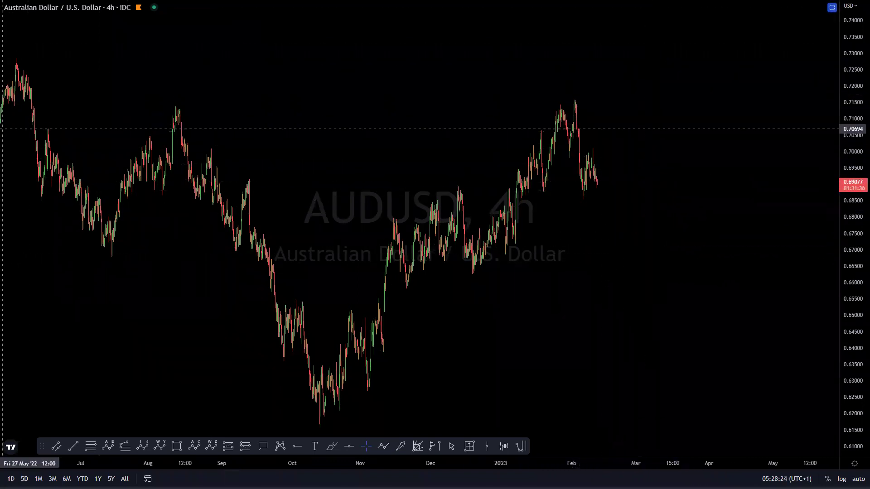
- Show the NZDUSD 4h chart rescaled to fit the price action from February 2022 to February 2023
key(Down)
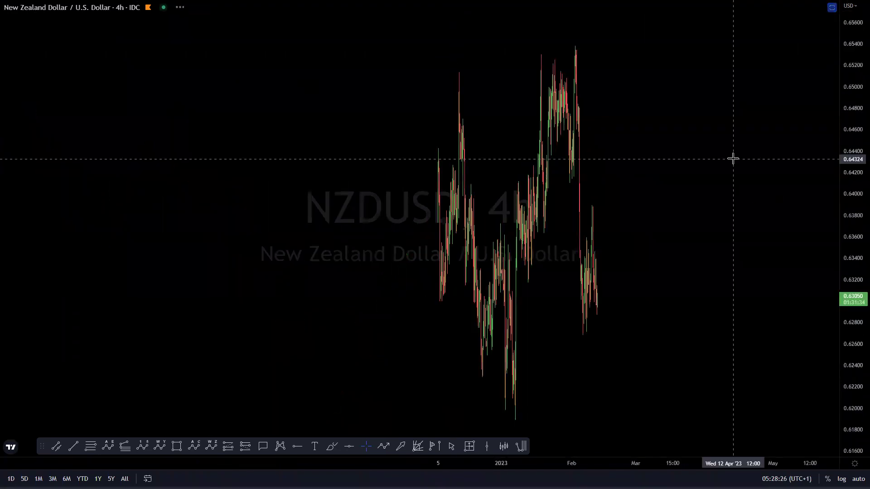
click(858, 479)
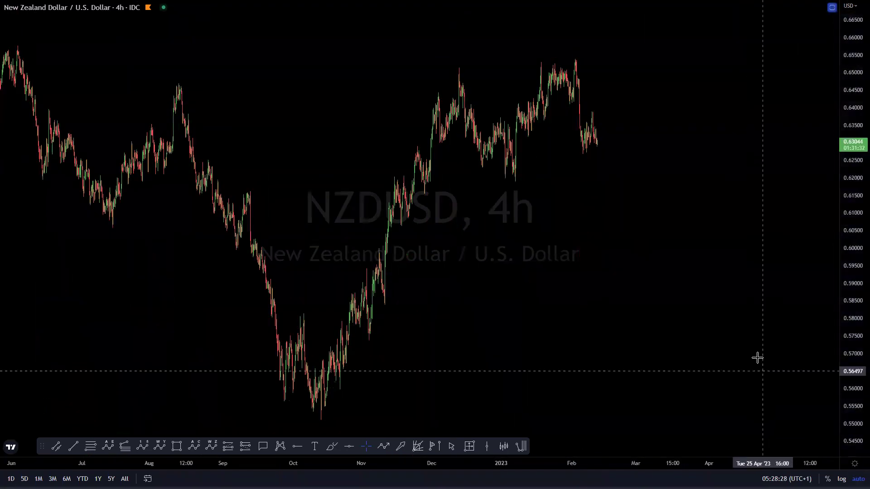
drag(856, 190, 839, 270)
scroll(606, 317, down, 2)
drag(608, 320, 673, 356)
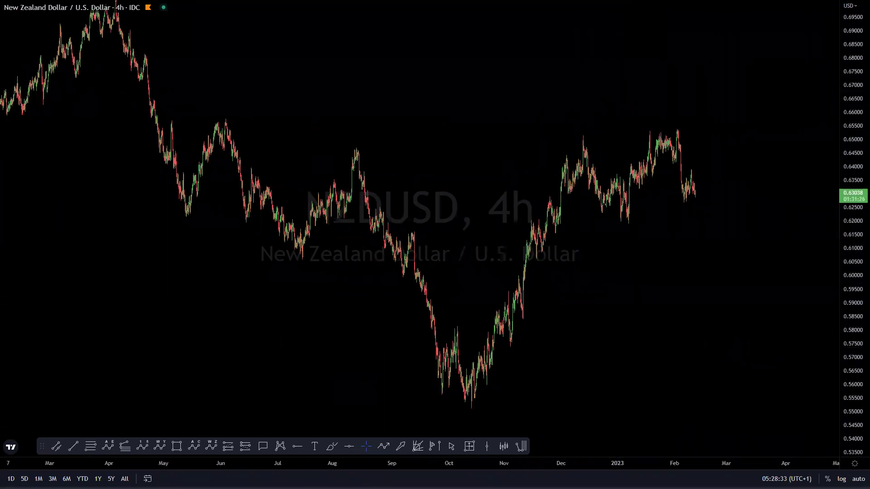
- Sketch the NZDUSD down-up-down swings from the December high to about 0.617, and trace the rise from the October low into that high
click(585, 135)
click(625, 223)
click(668, 127)
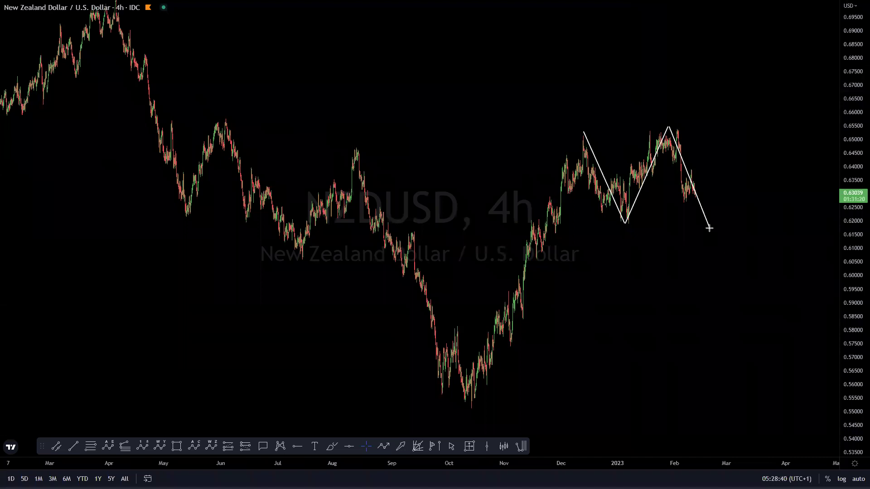
click(472, 413)
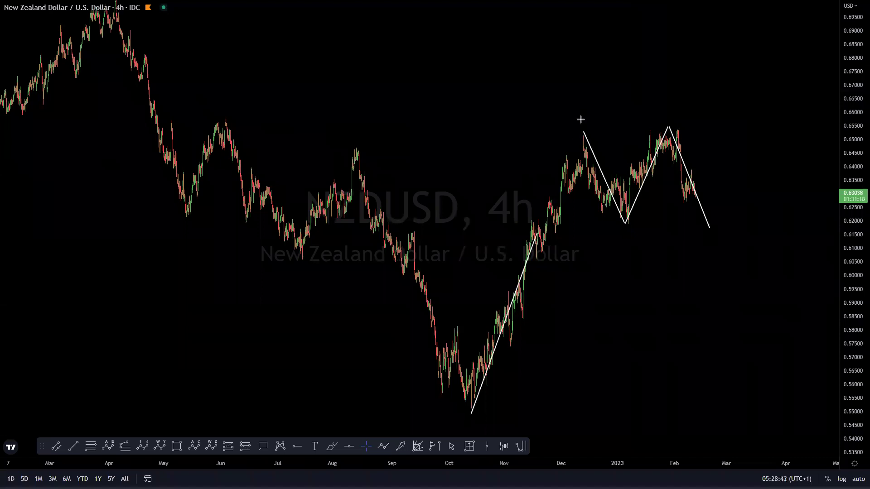
click(585, 132)
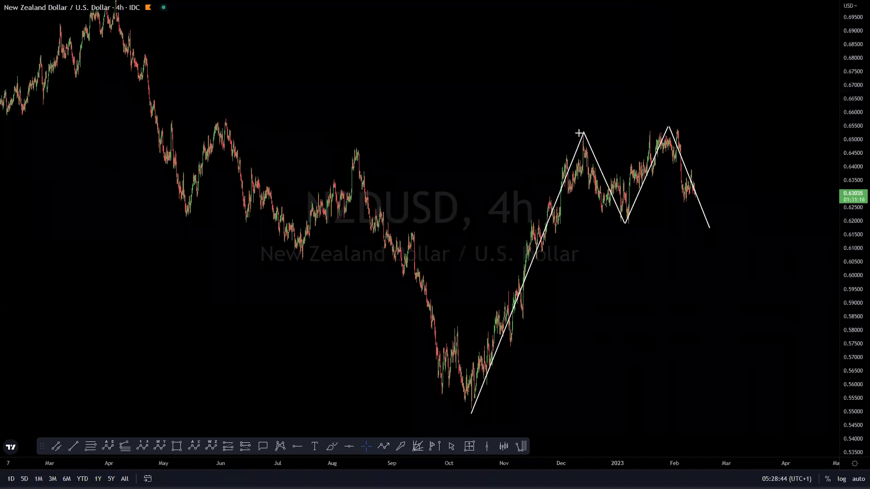
- Retrace the NZDUSD correction swings down to about 0.617 and project a steep rally from there to about 0.695
click(624, 223)
click(670, 127)
click(709, 229)
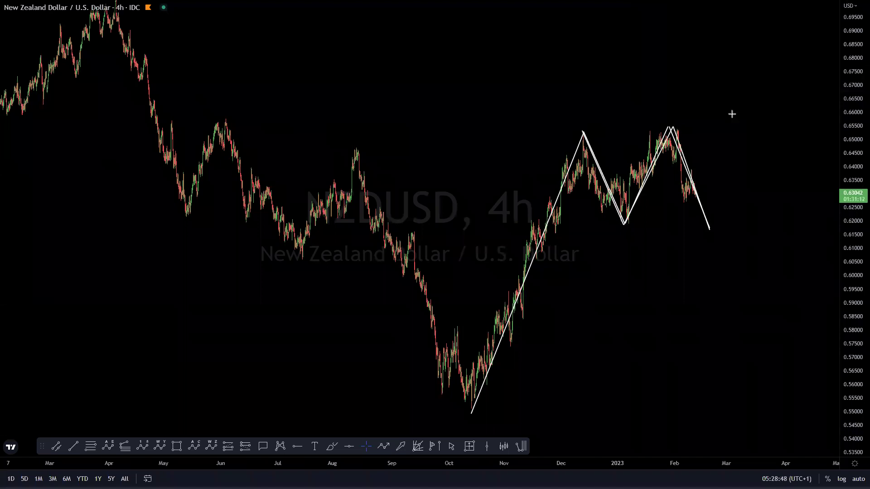
click(760, 15)
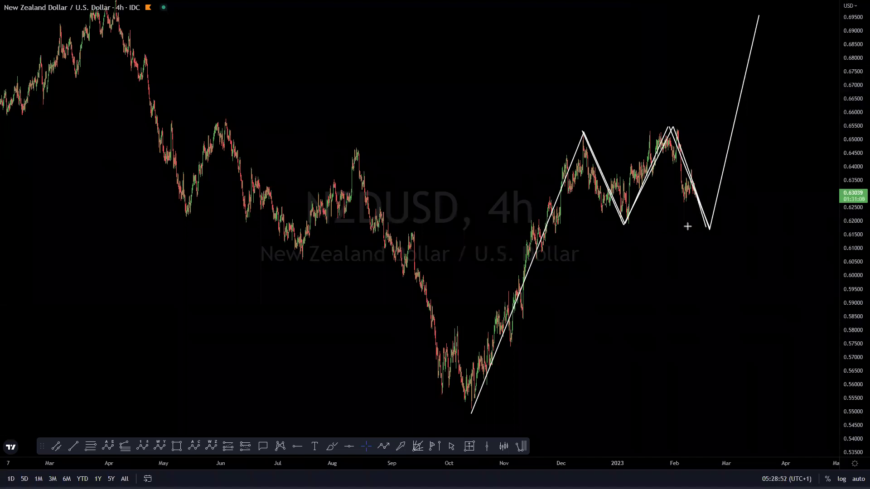
click(712, 227)
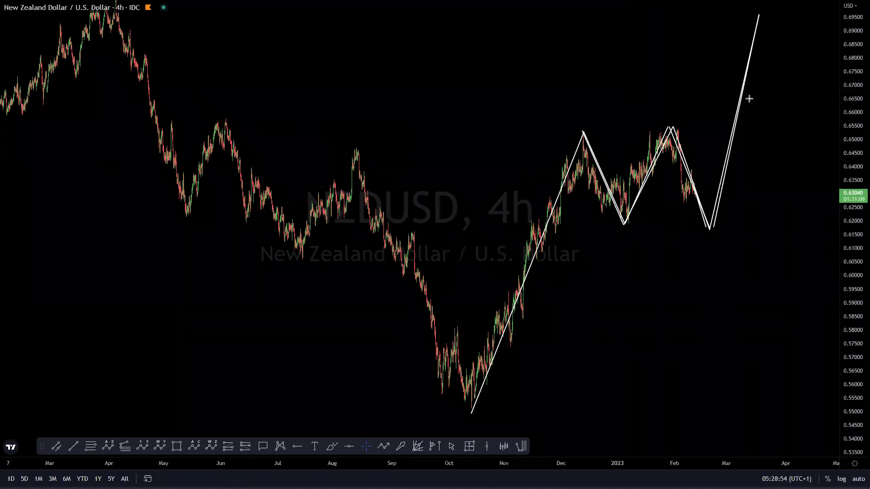
- Outline the NZDUSD correction range with near-horizontal lines at about 0.654 and 0.617
click(588, 130)
click(665, 127)
click(601, 229)
click(703, 228)
- Handwrite the wave letters A above the December high, B at the projected low and C at the projected peak on NZDUSD
click(563, 124)
click(567, 84)
click(588, 105)
click(571, 82)
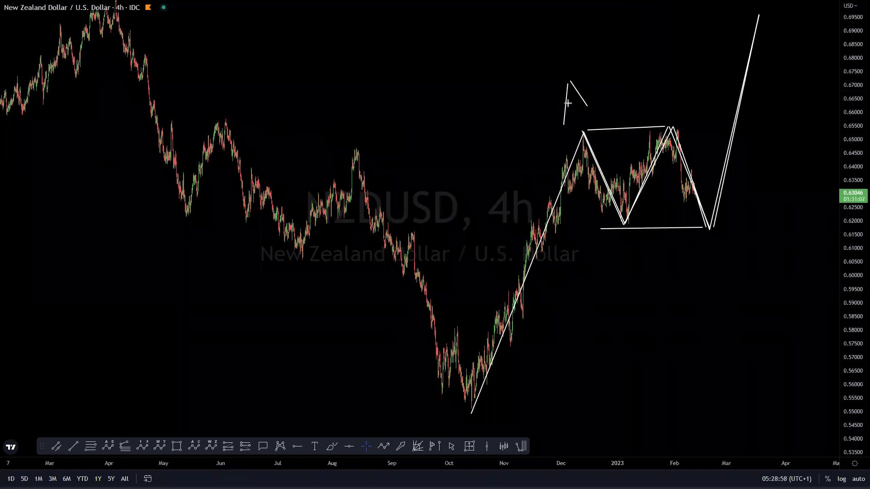
click(593, 95)
click(565, 103)
click(723, 240)
click(727, 235)
click(729, 240)
click(743, 250)
drag(774, 3, 762, 3)
mouse_move(762, 6)
mouse_down()
mouse_move(759, 23)
mouse_move(774, 21)
mouse_up()
- Sketch a steep NZDUSD decline from the projected peak to about 0.574, and clear all the sketches
click(762, 15)
click(814, 348)
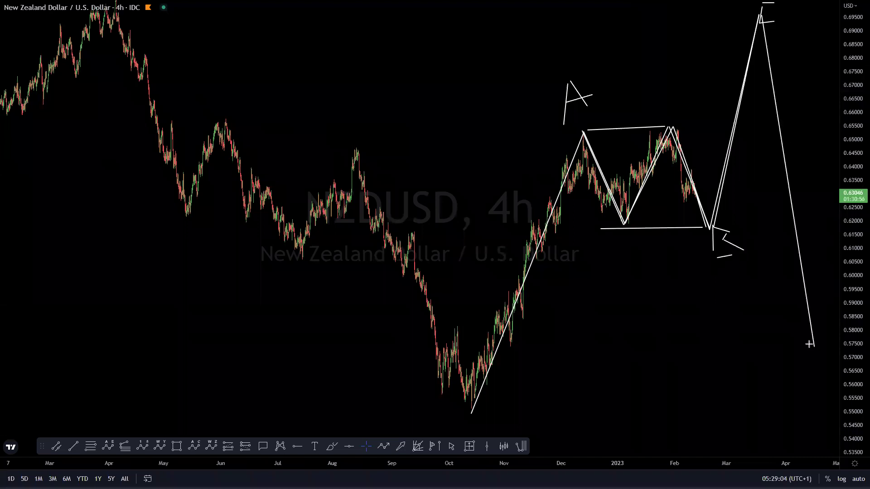
key(Escape)
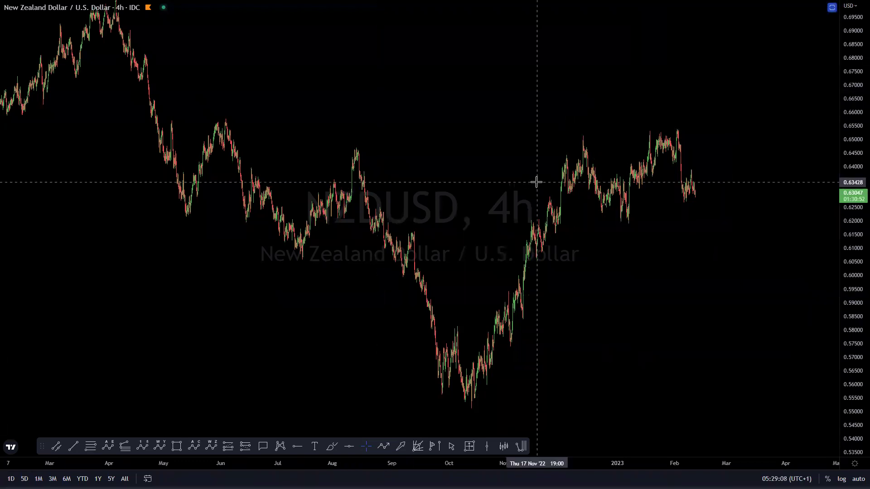
- Show the USDCAD 4h chart rescaled to fit the price action from spring 2022 to February 2023
key(Down)
drag(855, 157, 845, 232)
drag(750, 281, 719, 244)
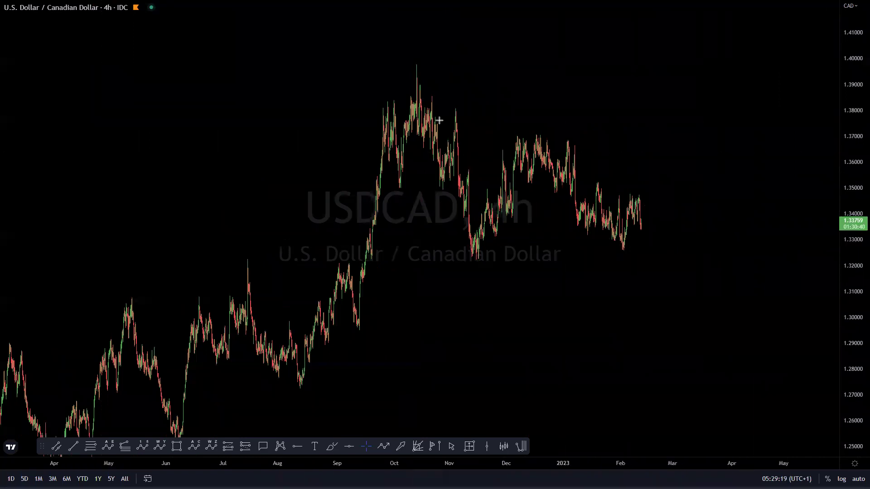
- Trace the USDCAD swings from the October high through the November low and December high, and outline the January-February range with two downward-sloping lines
click(420, 63)
click(441, 193)
click(454, 111)
click(477, 254)
click(539, 132)
mouse_move(543, 134)
mouse_down()
mouse_move(581, 235)
mouse_move(621, 245)
mouse_up()
drag(601, 182, 644, 196)
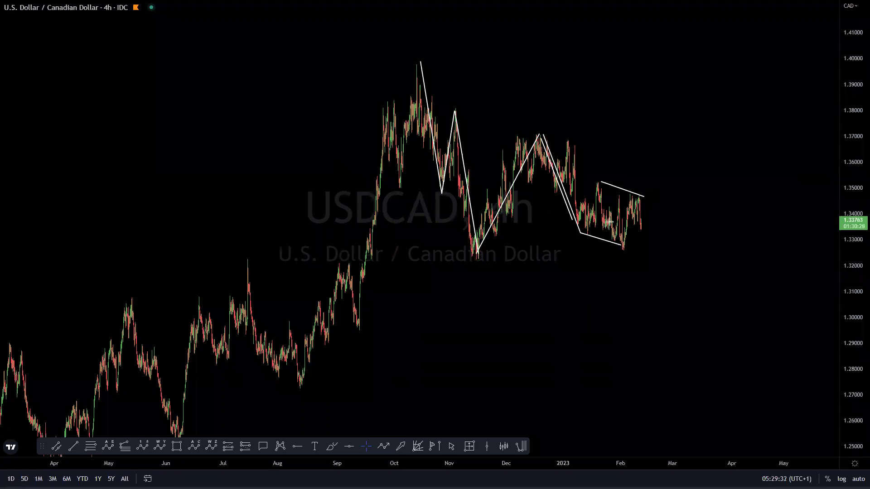
- Sketch a USDCAD decline to about 1.305, and handwrite W below the November low and X above the December high
drag(643, 196, 664, 303)
drag(474, 291, 474, 296)
drag(474, 289, 488, 267)
mouse_move(492, 270)
mouse_down()
mouse_move(503, 290)
mouse_move(511, 252)
mouse_up()
mouse_move(555, 108)
mouse_down()
mouse_move(533, 128)
mouse_move(546, 129)
mouse_up()
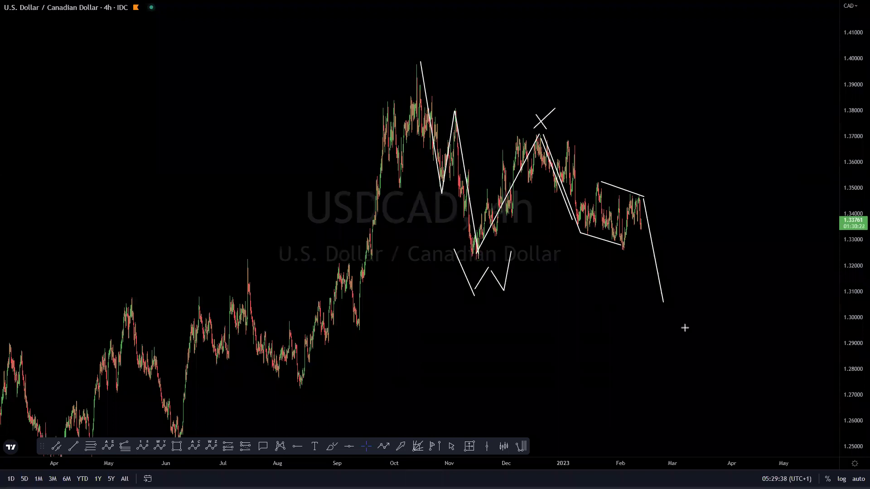
- Handwrite a Y at the projected USDCAD low, sketch a steep rally above 1.41, and clear all the sketches
drag(654, 295, 666, 305)
mouse_move(672, 299)
mouse_down()
mouse_move(666, 321)
mouse_move(712, 0)
mouse_up()
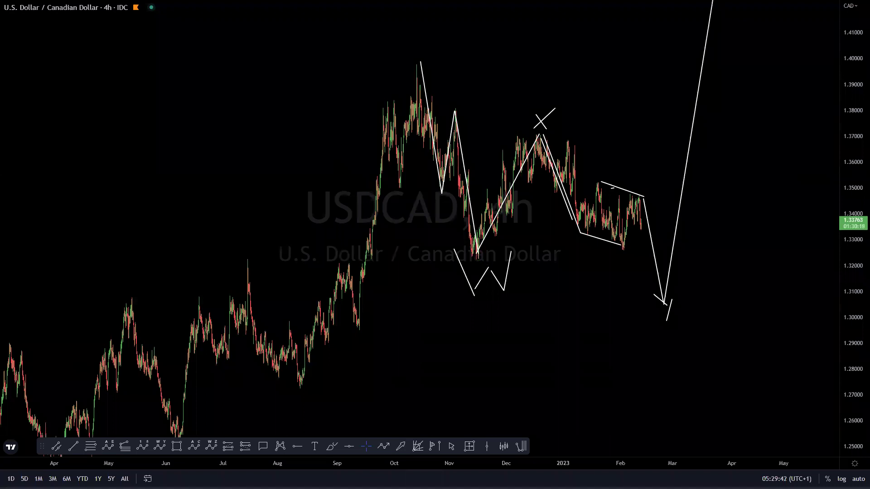
key(Escape)
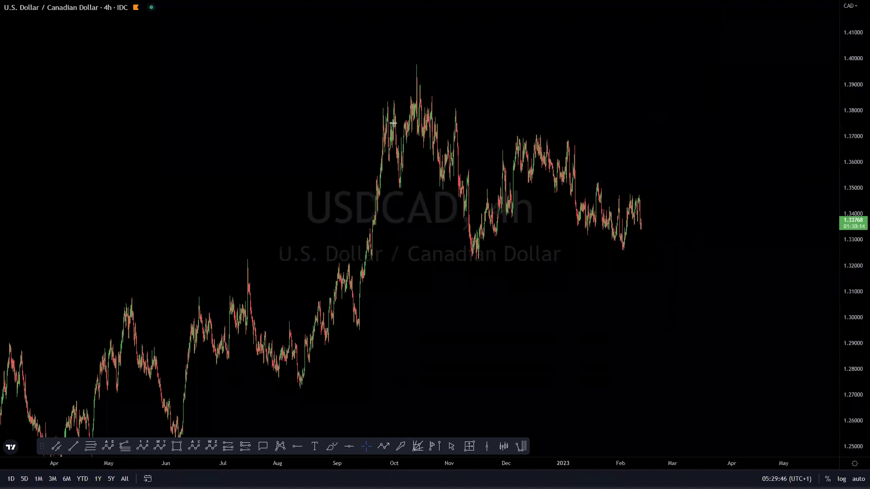
- Trace an alternative USDCAD count from the October high to a projected peak at about 1.375, and bracket its range with near-horizontal lines
mouse_move(418, 60)
mouse_down()
mouse_move(439, 183)
mouse_move(456, 100)
mouse_move(472, 251)
mouse_move(514, 152)
mouse_move(536, 145)
mouse_move(621, 249)
mouse_move(650, 122)
mouse_up()
drag(527, 129, 652, 123)
drag(486, 259, 627, 256)
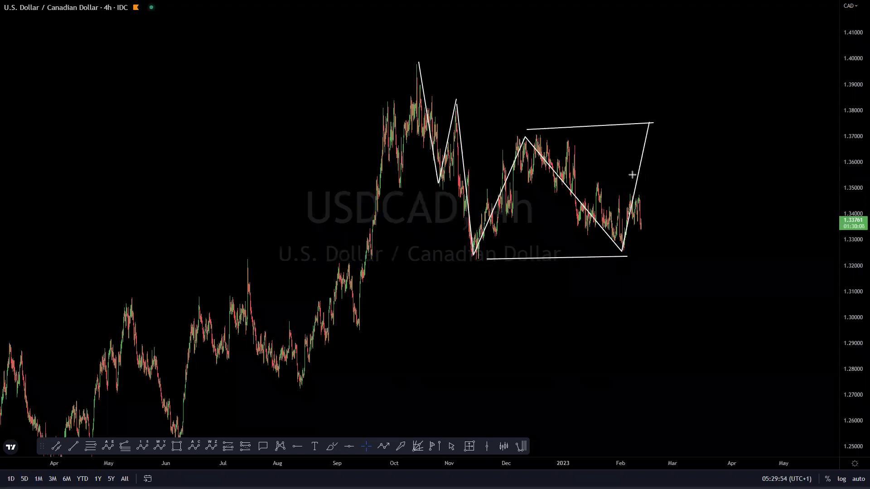
- Sketch a three-wave USDCAD decline to about 1.305 followed by a rally above 1.41, and clear all the sketches
mouse_move(654, 121)
mouse_down()
mouse_move(685, 234)
mouse_move(727, 267)
mouse_move(736, 301)
mouse_move(741, 284)
mouse_up()
drag(811, 7, 811, 0)
click(663, 85)
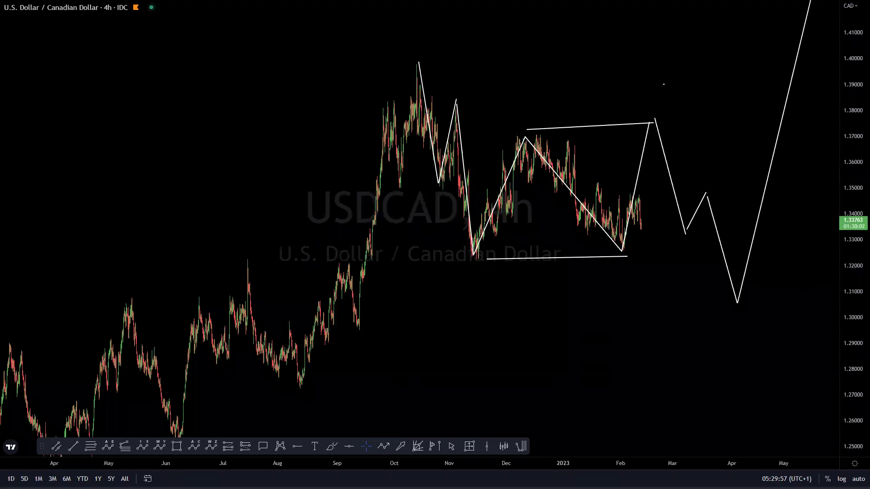
key(Escape)
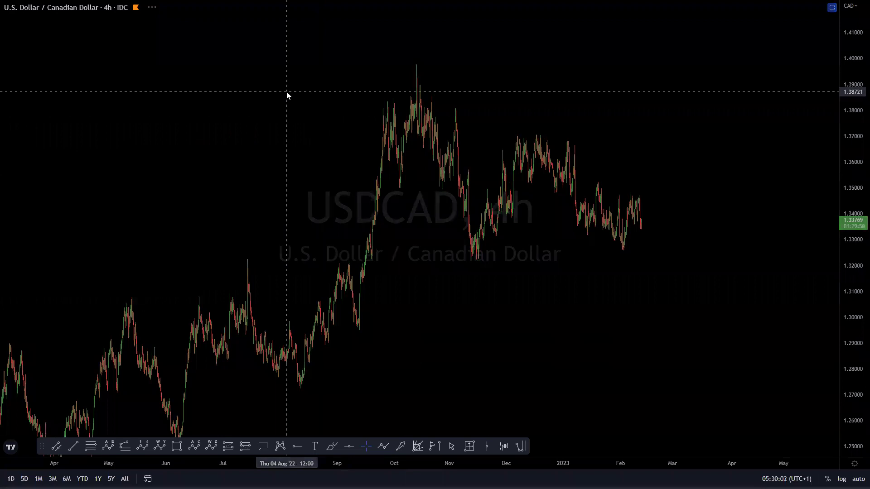
- Show the USDJPY 4h chart rescaled to fit the price action from summer 2022 to February 2023
key(Down)
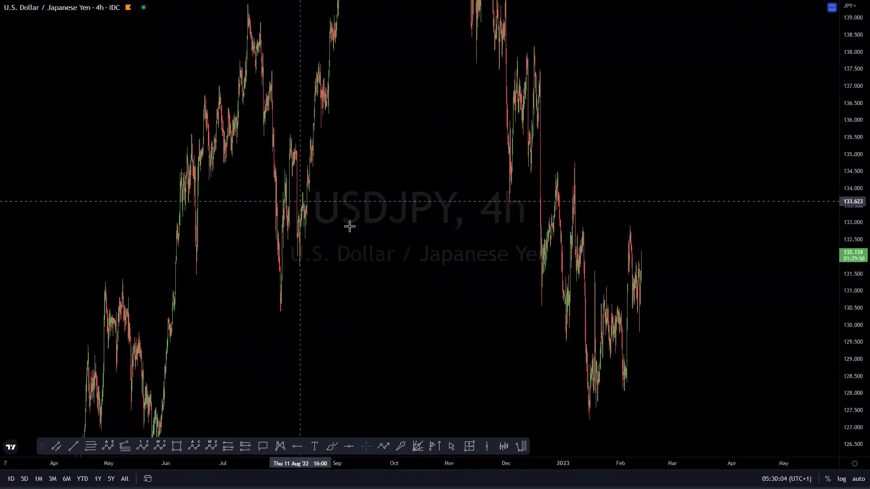
scroll(773, 404, down, 5)
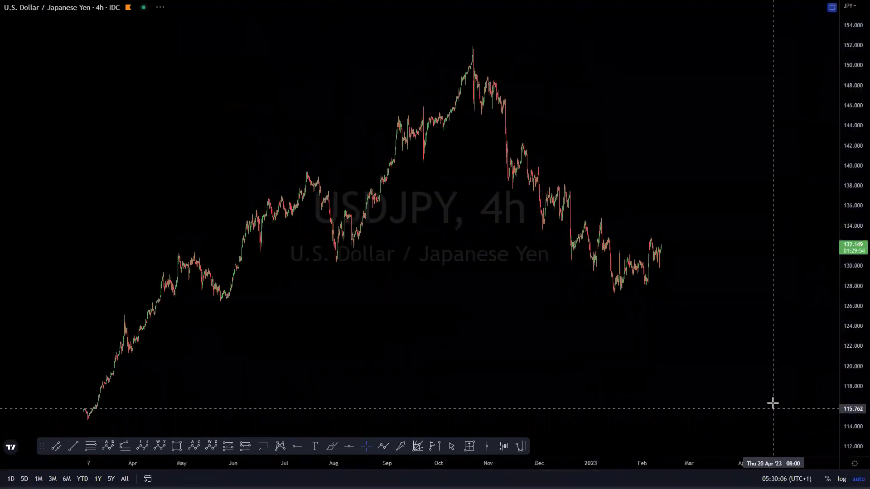
drag(848, 135, 831, 194)
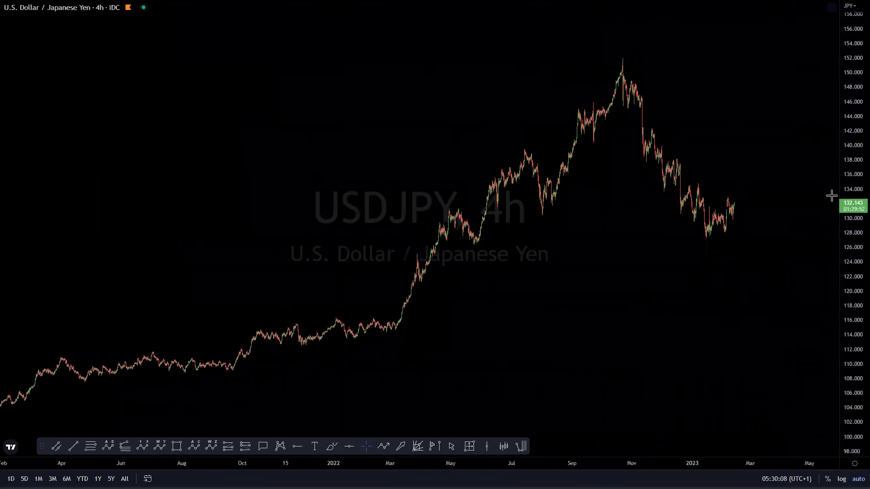
drag(750, 233, 669, 246)
scroll(671, 249, up, 4)
drag(852, 317, 851, 81)
drag(649, 126, 672, 283)
scroll(648, 270, up, 4)
drag(575, 244, 625, 198)
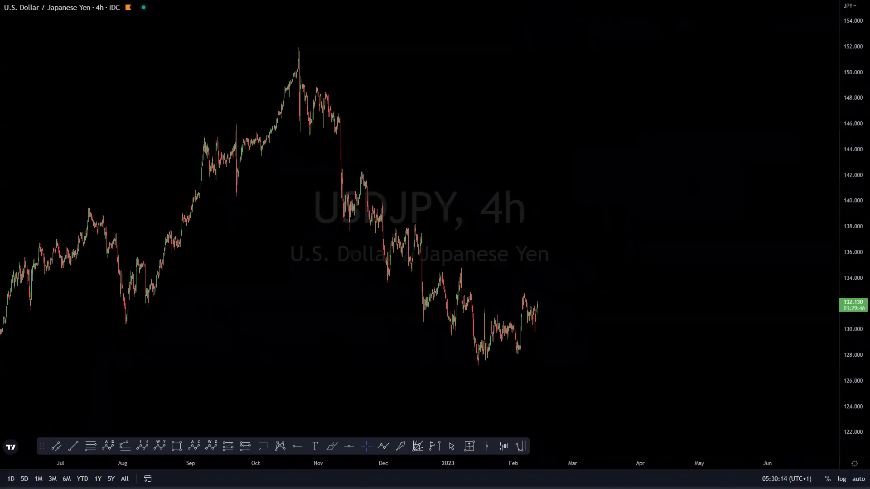
- Trace the USDJPY decline from the October high to the January low and the three-wave rebound to the February high
mouse_move(297, 45)
mouse_down()
mouse_move(351, 179)
mouse_move(479, 366)
mouse_move(496, 315)
mouse_move(521, 357)
mouse_move(529, 296)
mouse_up()
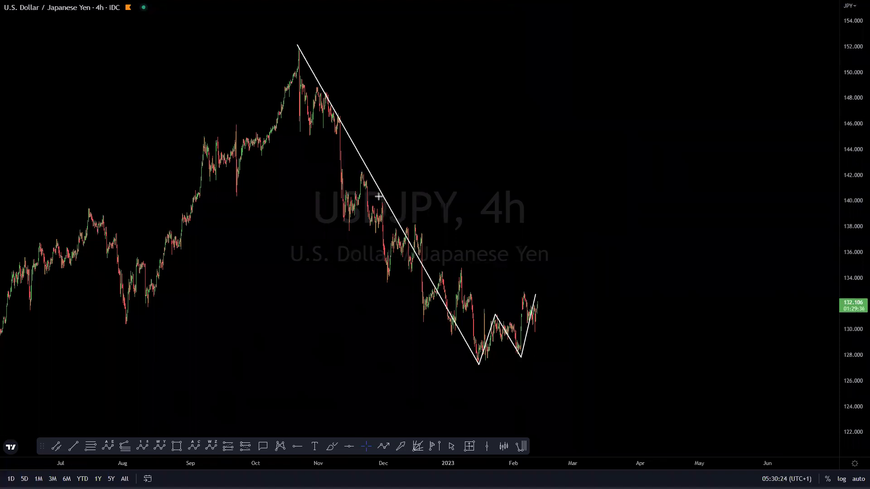
drag(480, 361, 494, 313)
click(517, 352)
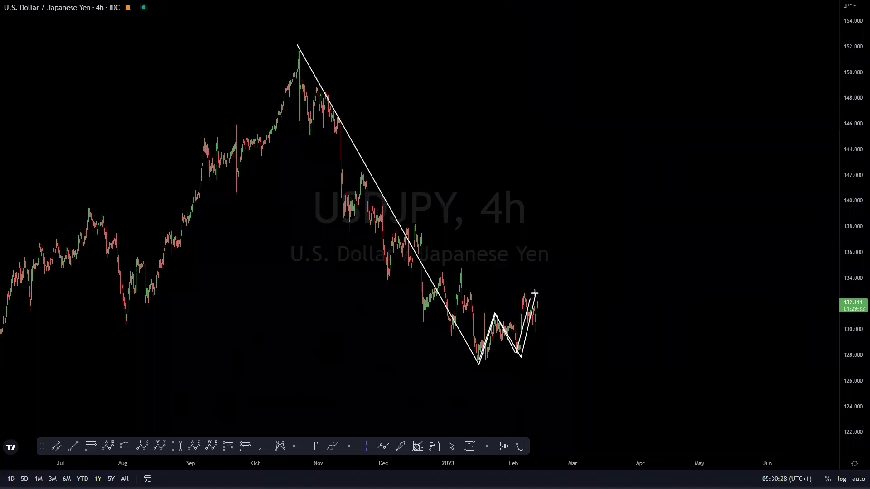
- Sketch a continued USDJPY correction from the February high down to about 129.7 and up in three waves to about 136
click(523, 290)
click(543, 333)
click(559, 263)
click(572, 300)
- Handwrite W, X and Y along the USDJPY correction, and mark the decline's range with near-horizontal lines at about 152 and 127
click(506, 267)
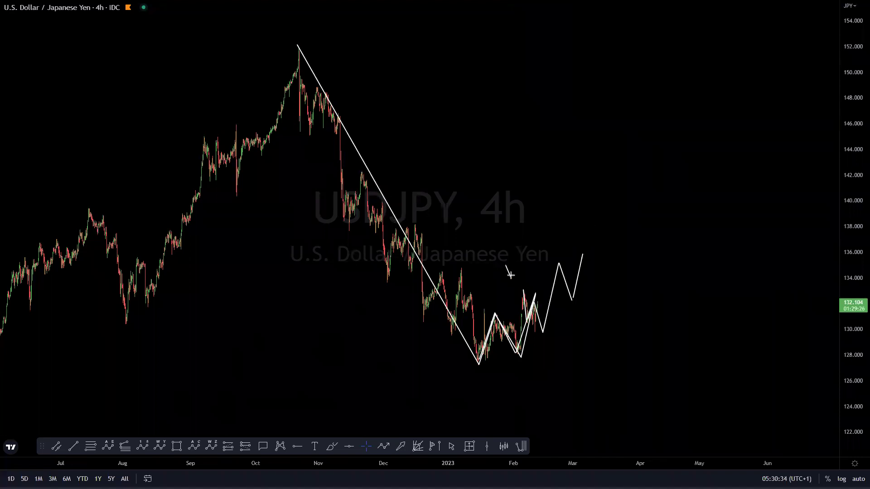
drag(520, 274, 522, 253)
mouse_move(565, 337)
mouse_down()
mouse_move(546, 347)
mouse_move(566, 350)
mouse_up()
drag(586, 248, 592, 268)
drag(263, 46, 420, 41)
drag(430, 369, 567, 369)
- Extend the USDJPY projection to about 138.4, sketch a steep drop below 122 into April, and clear all the sketches
mouse_move(585, 258)
mouse_down()
mouse_move(598, 208)
mouse_move(608, 223)
mouse_up()
mouse_move(607, 221)
mouse_down()
mouse_move(643, 488)
mouse_move(641, 478)
mouse_up()
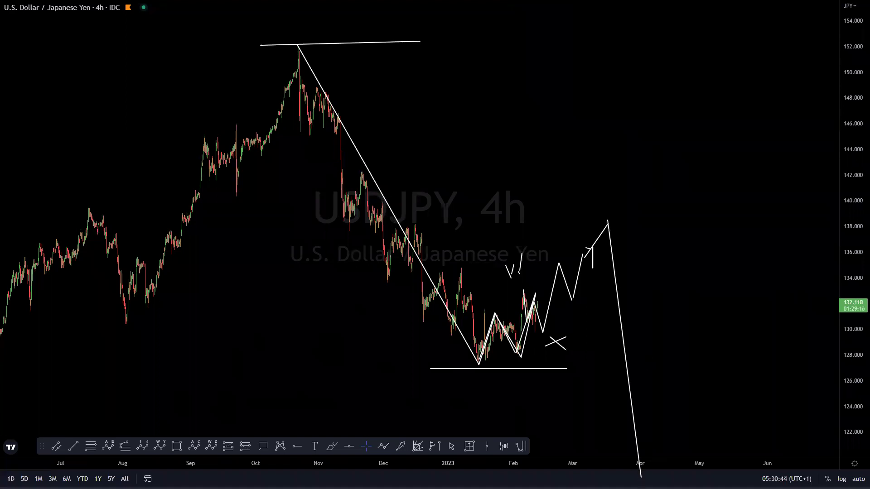
key(Escape)
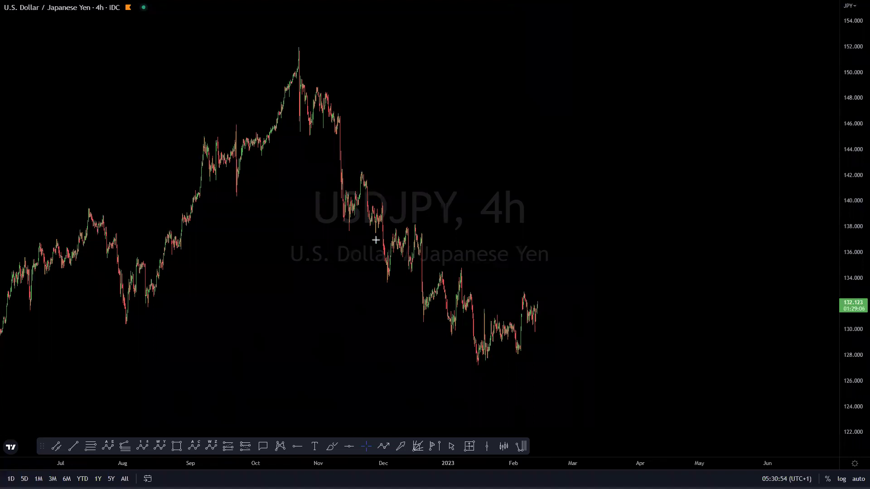
- Sketch a USDJPY level at about 137.3 and a three-wave rise to about 141.5 ending in a steep drop, and clear the sketches
click(399, 237)
drag(474, 371, 524, 242)
drag(525, 244, 554, 305)
drag(555, 283, 585, 182)
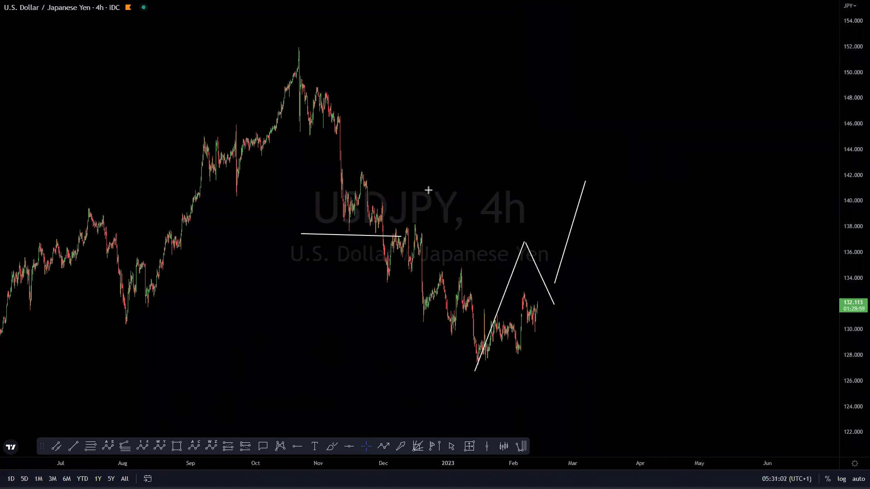
drag(585, 181, 627, 484)
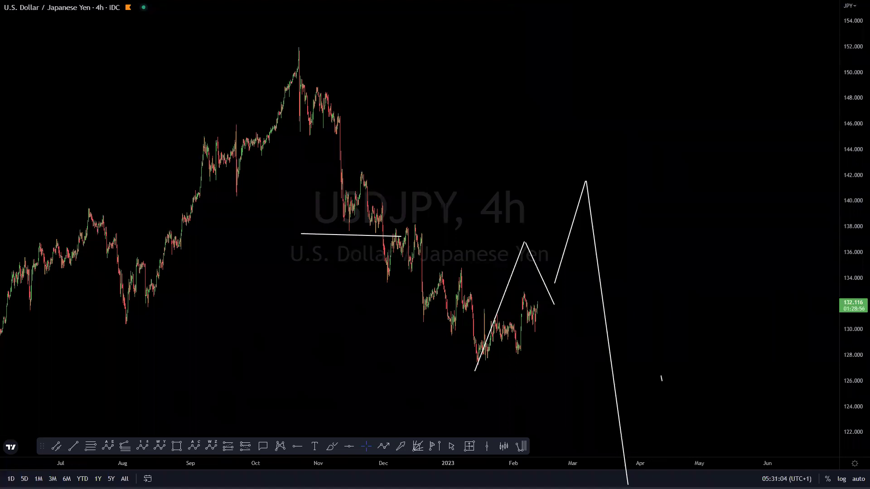
key(Escape)
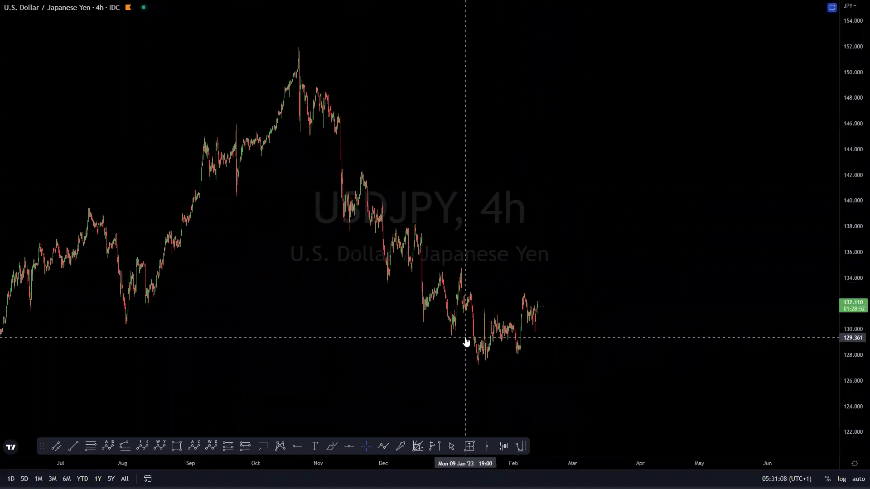
- Sketch a schematic USDJPY zigzag beyond current prices, rising to about 136.5, dipping to 133, peaking near 139.3 and dropping to about 125.4
scroll(465, 340, up, 7)
drag(344, 341, 556, 339)
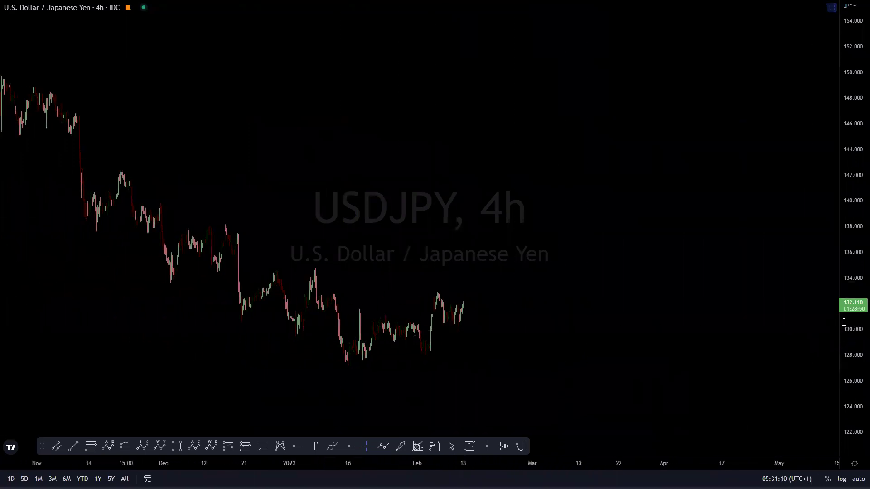
drag(844, 322, 842, 250)
drag(616, 227, 604, 221)
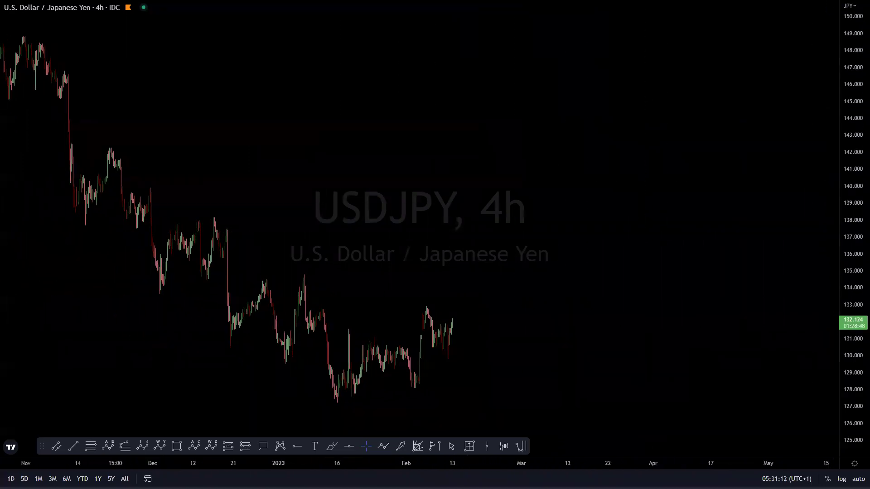
click(519, 331)
click(548, 245)
click(580, 304)
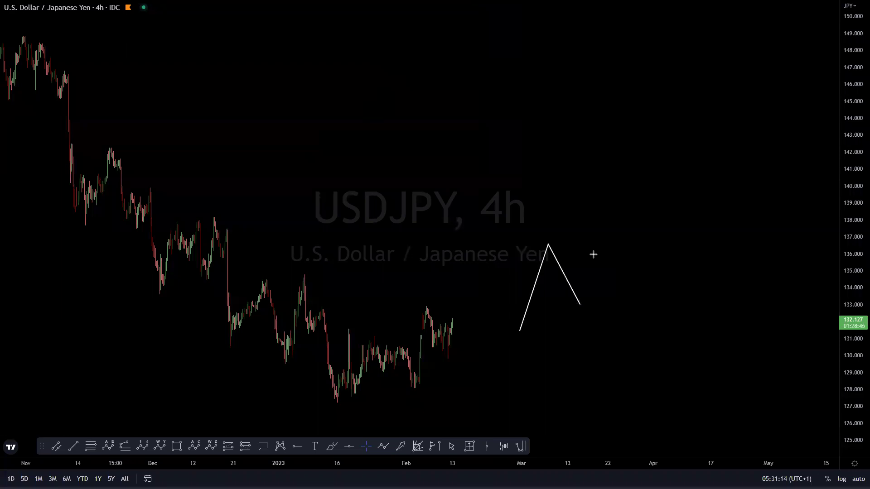
click(610, 198)
click(640, 434)
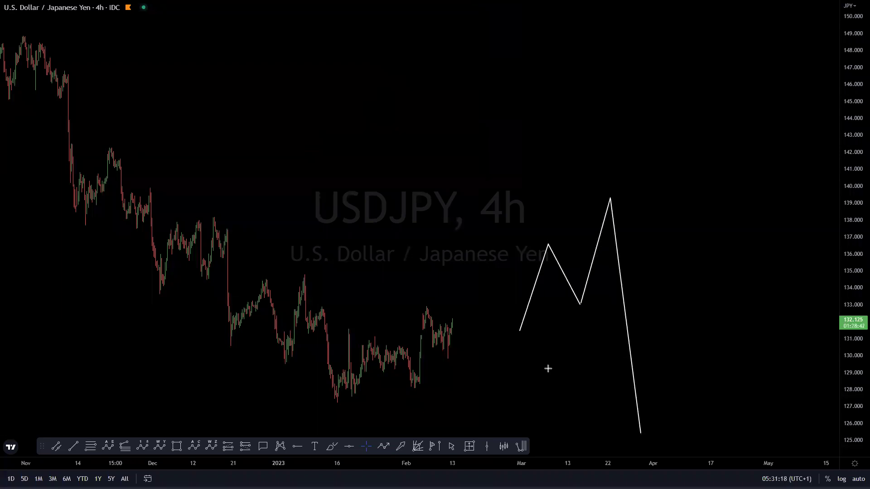
- Trace the USDJPY three-wave rebound from the January low to about 133, sketch a drop below 125, and clear all the sketches
click(337, 402)
click(382, 327)
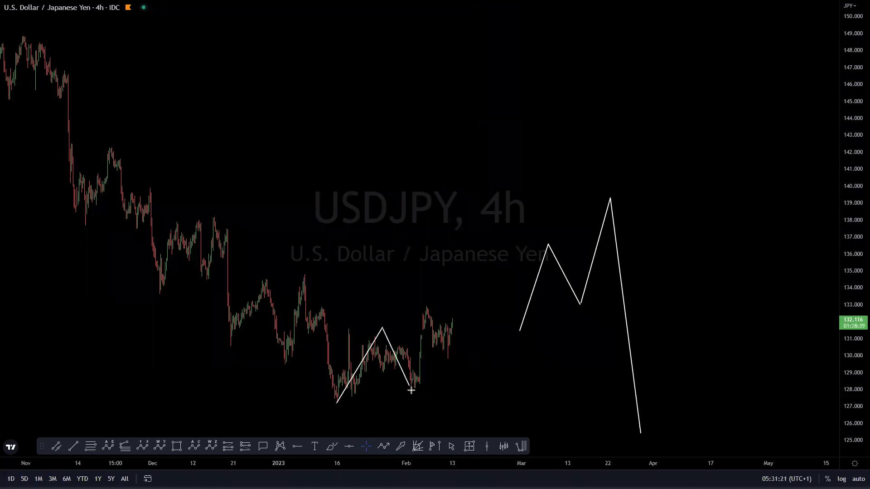
click(433, 305)
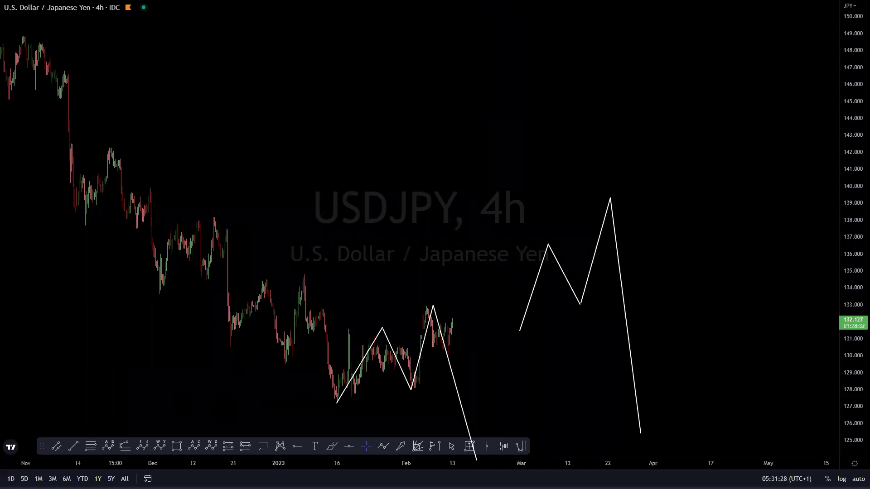
key(Escape)
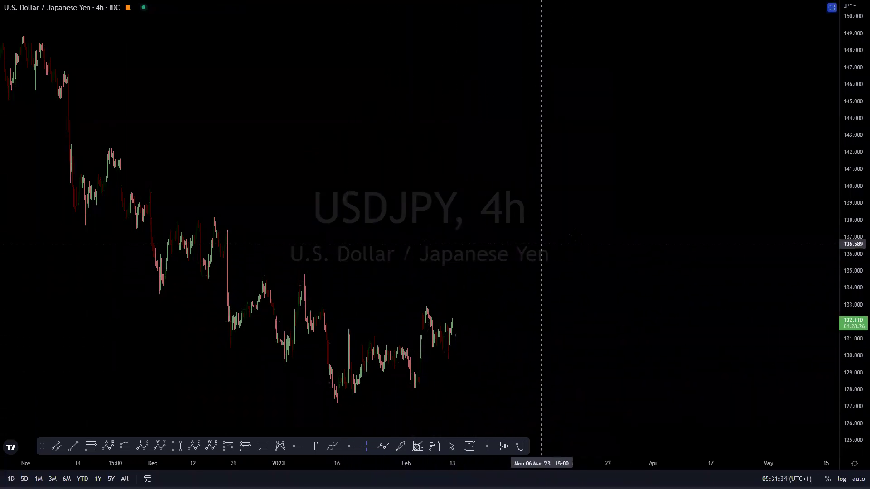
- Show the GBPJPY 4h chart rescaled to fit the price action from spring 2022 to February 2023
drag(412, 235, 569, 235)
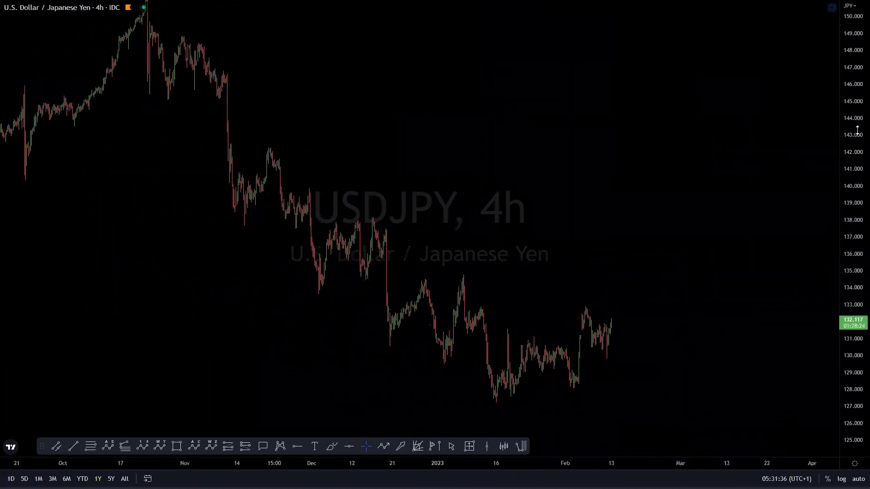
scroll(566, 217, down, 3)
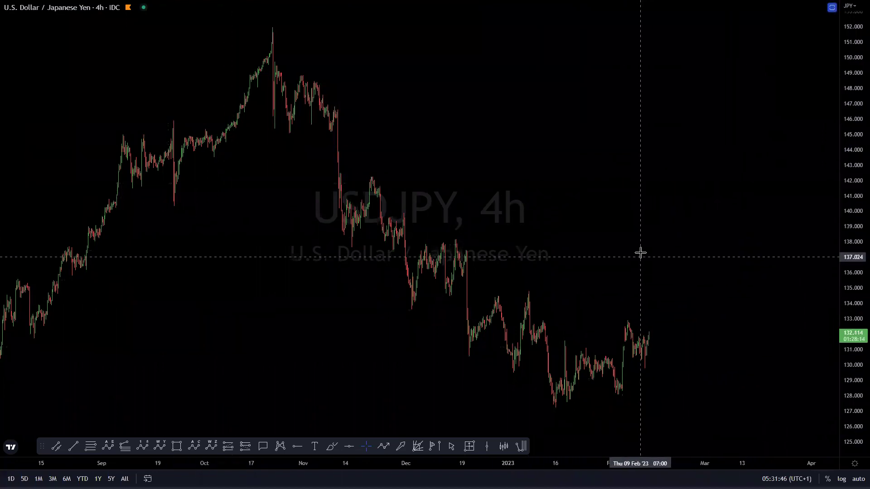
key(Down)
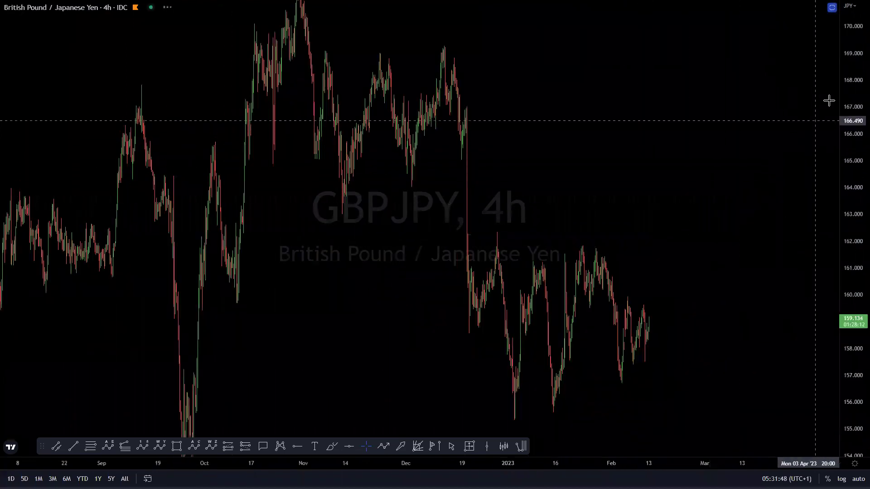
scroll(751, 255, down, 5)
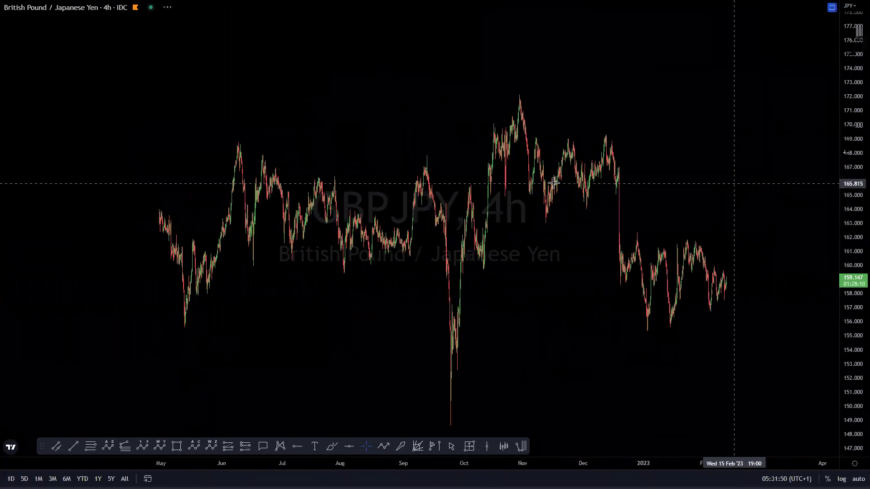
drag(770, 278, 716, 233)
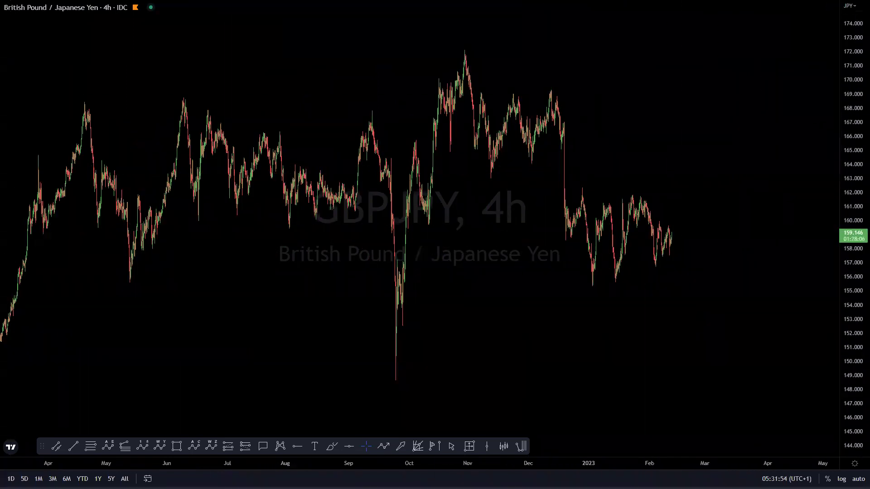
- Trace the GBPJPY swings in white from the late-October high at about 172.5 through the November low to the mid-December high
click(465, 43)
click(488, 178)
click(516, 99)
click(530, 162)
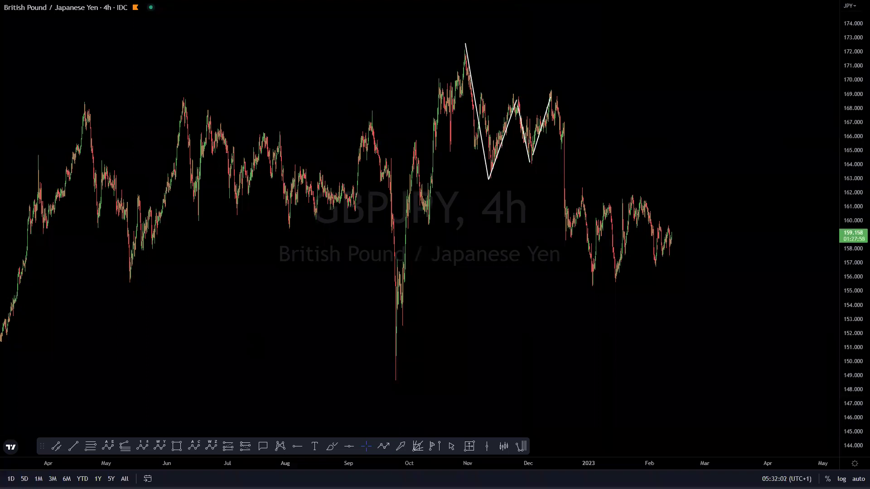
- Trace the GBPJPY drop in red from the December high to about 155.6 and the following swings to the early February low
click(556, 101)
click(592, 282)
click(613, 204)
click(620, 270)
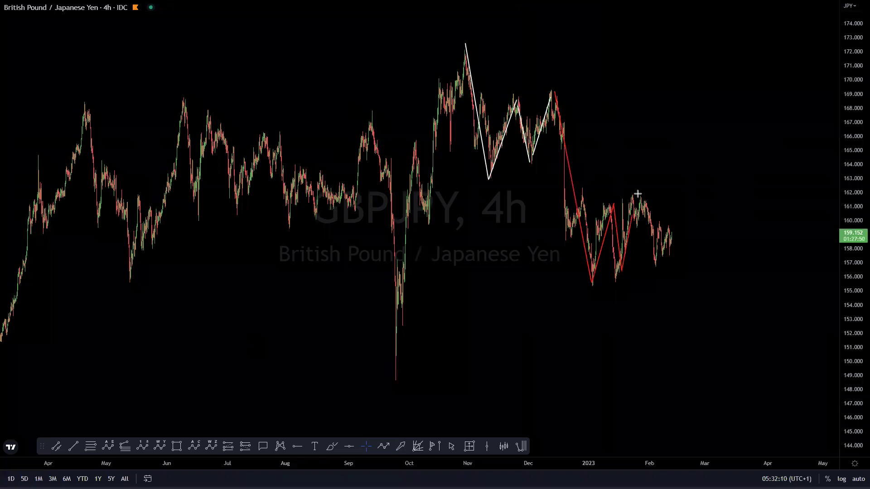
click(642, 197)
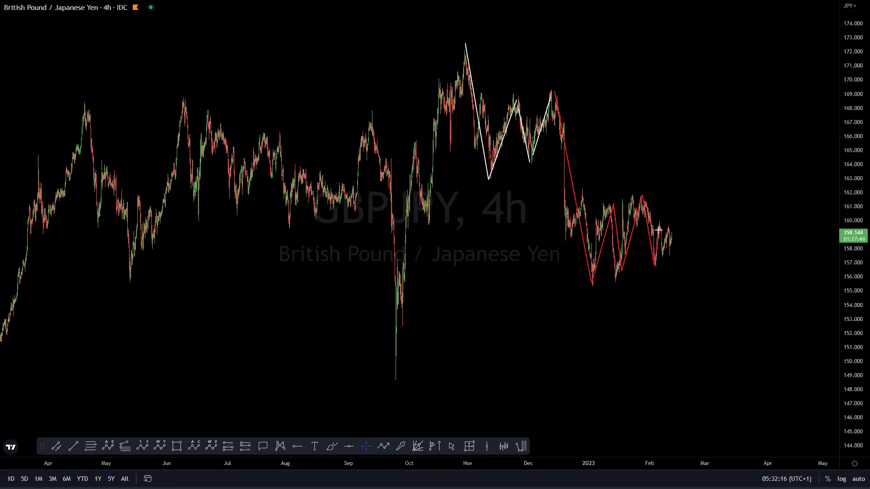
- Sketch a red GBPJPY projection down to about 155.2 and up in three waves to about 163, with a handwritten W above the late-January high
click(674, 258)
click(679, 217)
click(699, 287)
click(710, 220)
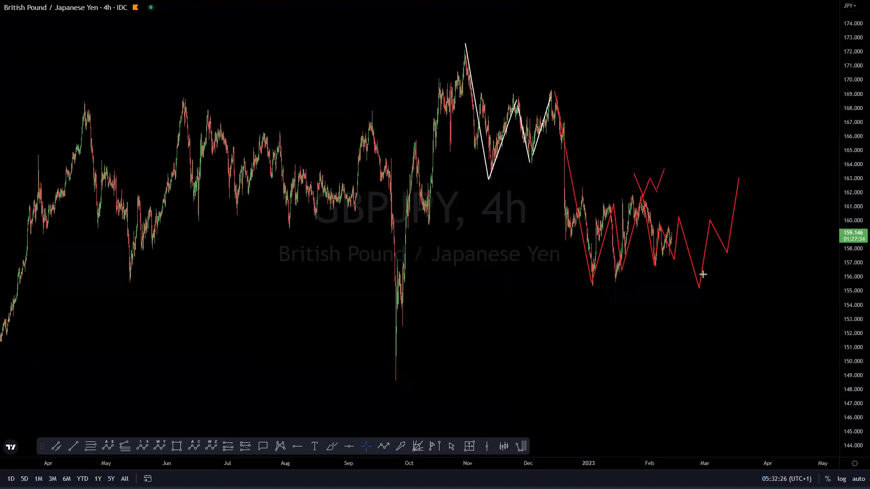
- Hand-label the projected GBPJPY low X and high Y, sketch a red drop to below 144, and clear the drawings
drag(688, 291, 701, 301)
drag(749, 190, 751, 171)
drag(744, 181, 838, 487)
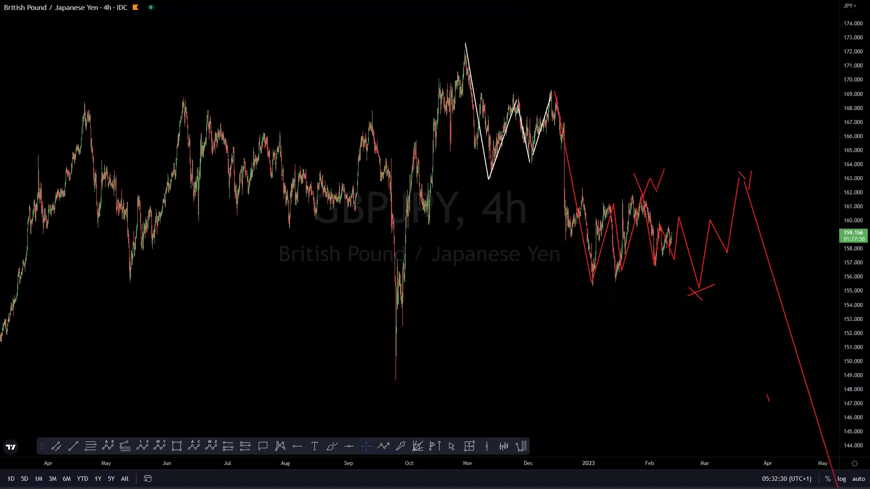
key(Escape)
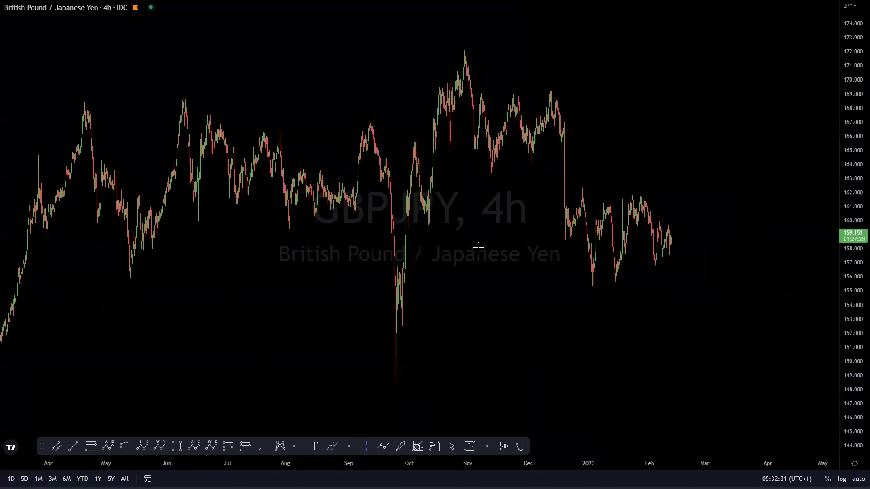
- Draw a red horizontal line from GBPJPY's October high at about 172 and project three waves to about 163, followed by a drop to about 143
scroll(627, 229, up, 3)
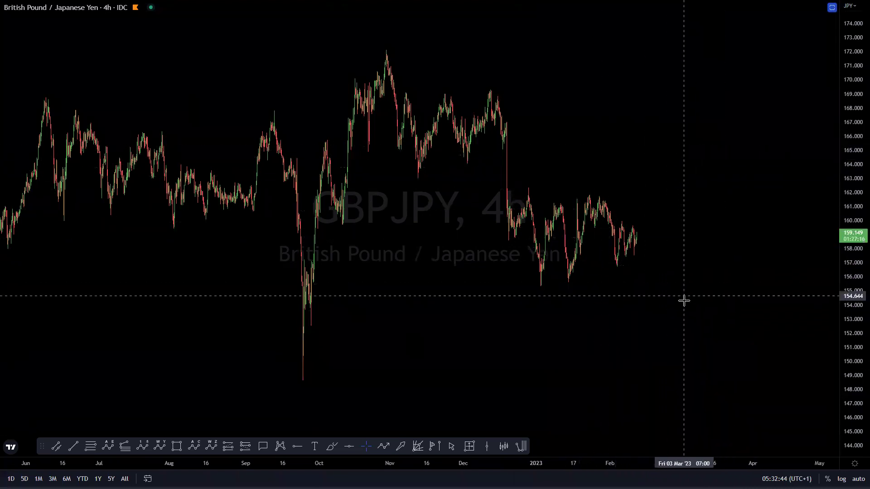
drag(532, 93, 600, 89)
scroll(637, 140, down, 2)
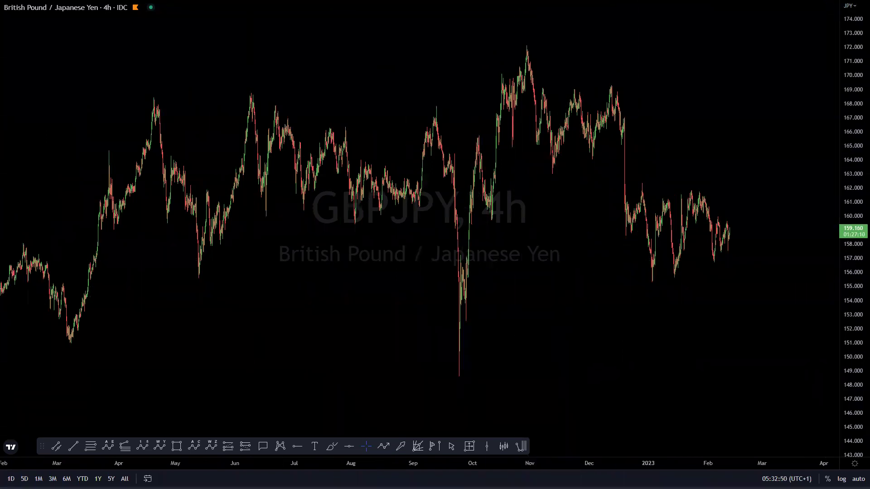
drag(527, 45, 823, 45)
drag(729, 234, 738, 177)
drag(755, 213, 753, 222)
drag(757, 207, 770, 169)
drag(772, 179, 795, 452)
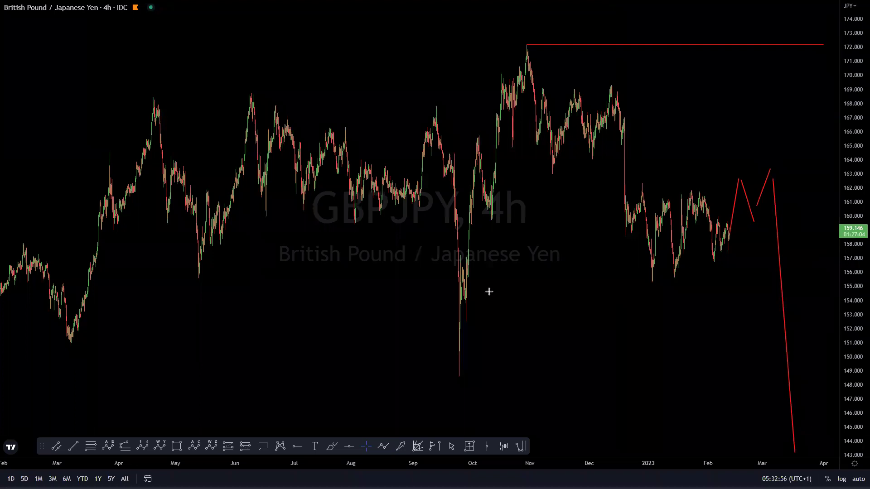
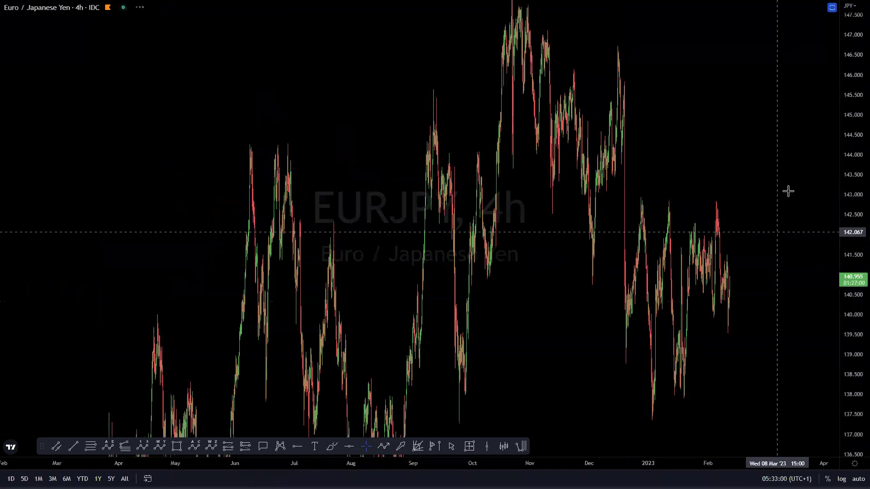
- Show the EURJPY 4h chart rescaled to fit the price action from spring 2022 to February 2023
drag(856, 129, 855, 371)
drag(765, 330, 737, 260)
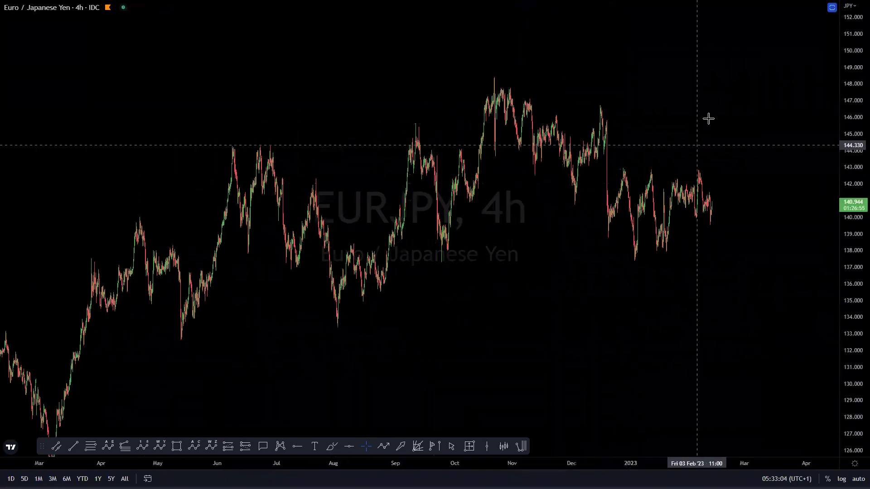
drag(717, 106, 610, 128)
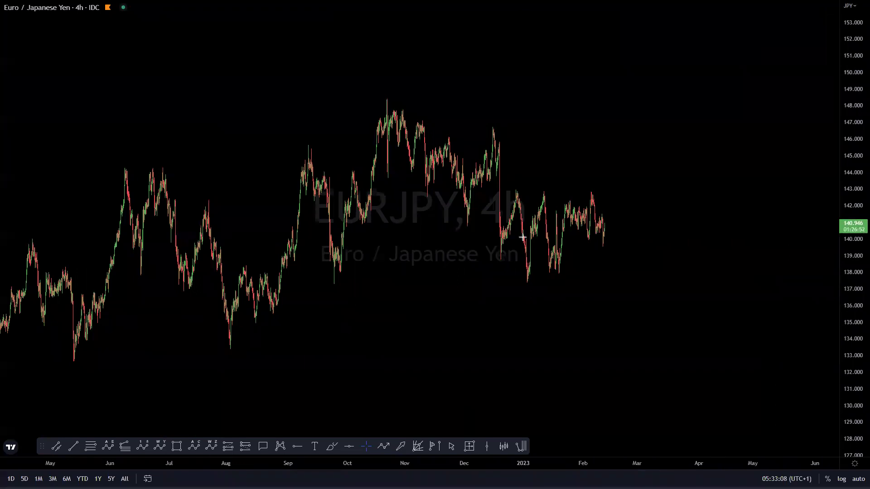
- Draw two falling red boundary lines around EURJPY's October to January decline and trace its swings down to about 137.3
drag(394, 174, 535, 288)
drag(488, 92, 549, 220)
drag(387, 85, 468, 228)
drag(468, 227, 485, 142)
mouse_move(494, 189)
mouse_down()
mouse_move(503, 260)
mouse_move(518, 190)
mouse_move(531, 285)
mouse_up()
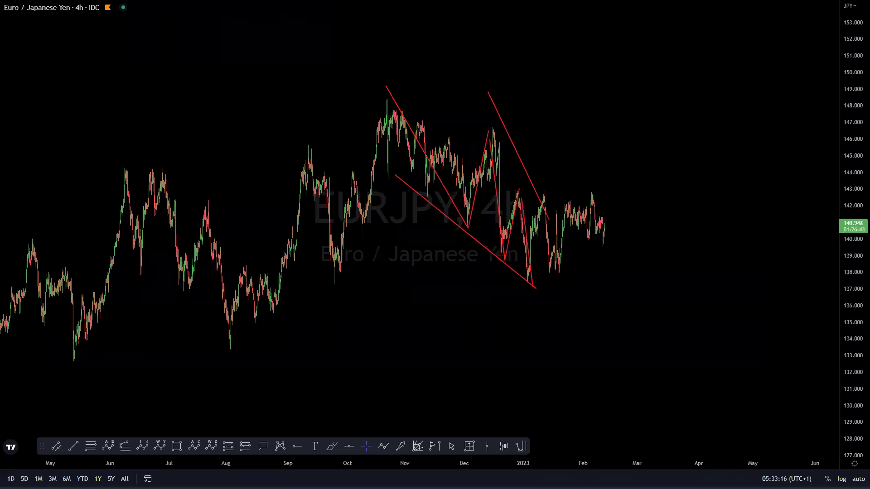
- Trace the EURJPY swings in white from the early January low at about 137.3 to the early February high
drag(529, 287, 545, 194)
click(558, 213)
click(560, 276)
click(571, 195)
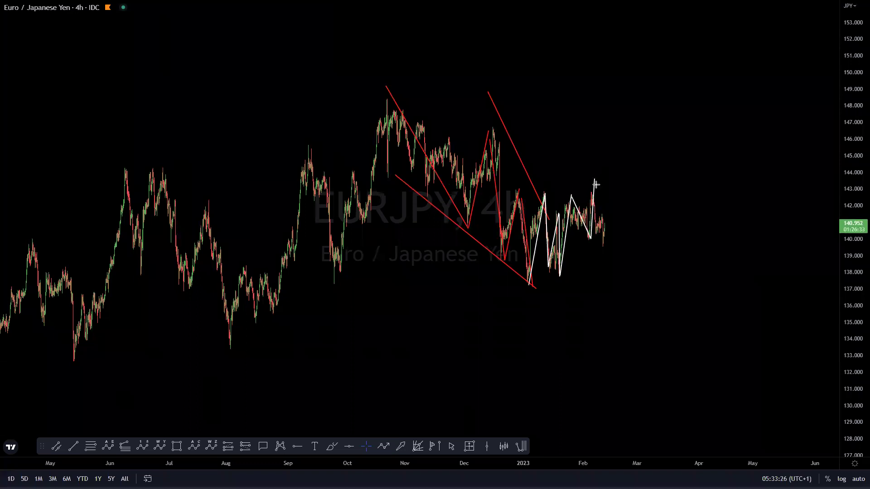
- Draw rising white boundary lines around EURJPY's January and February swings, sketch drops from the February high to about 137.3, and clear the drawings
click(539, 297)
click(603, 249)
click(536, 190)
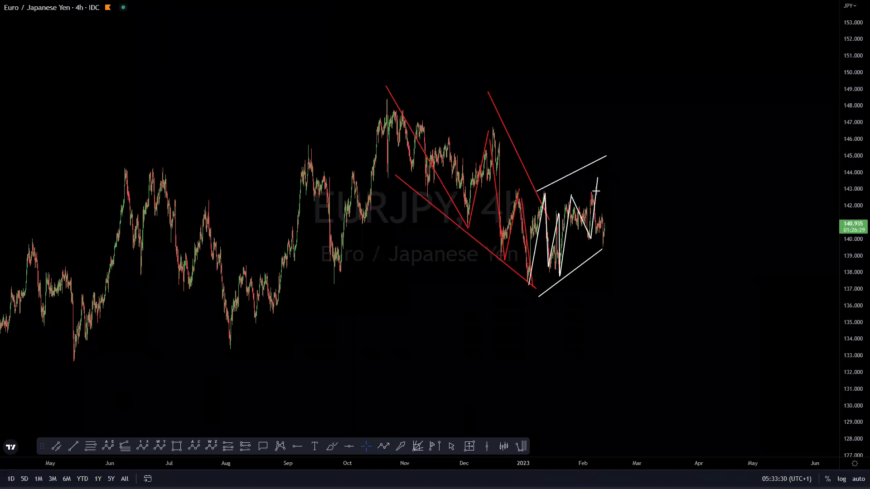
click(606, 252)
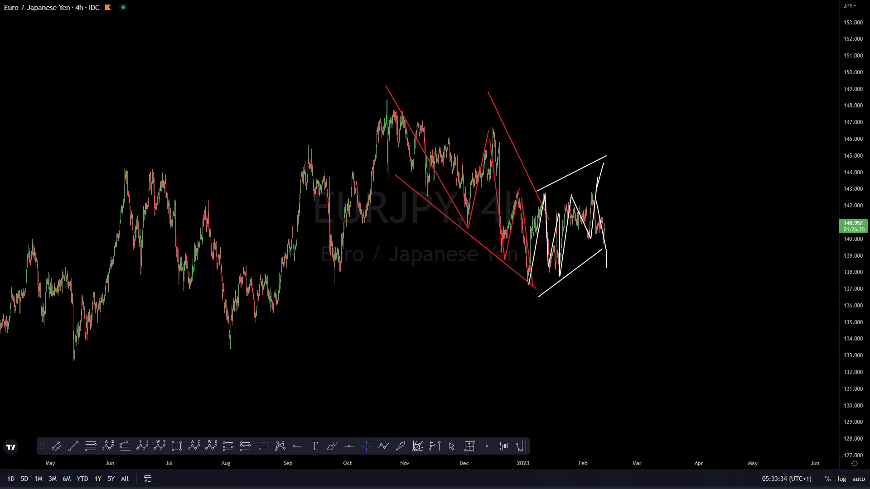
key(Escape)
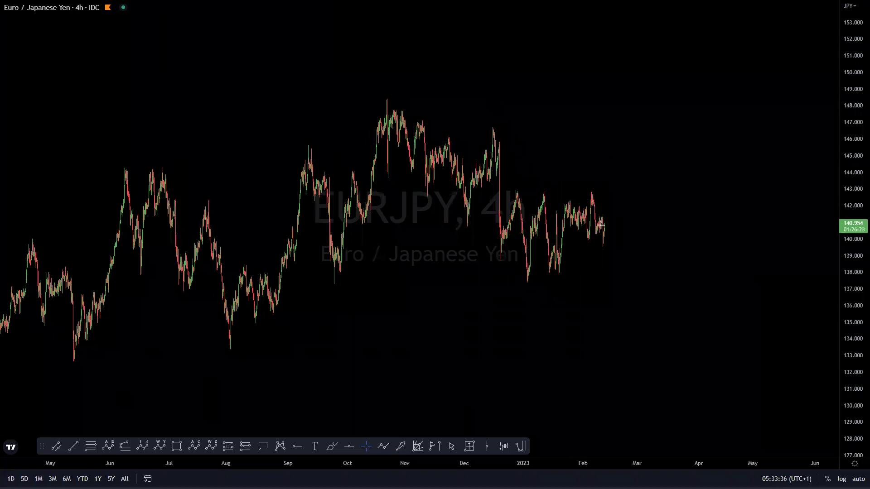
drag(595, 195, 615, 284)
key(Escape)
- Show the CHFJPY 4h chart rescaled to fit the price action from June 2022 to February 2023
key(Down)
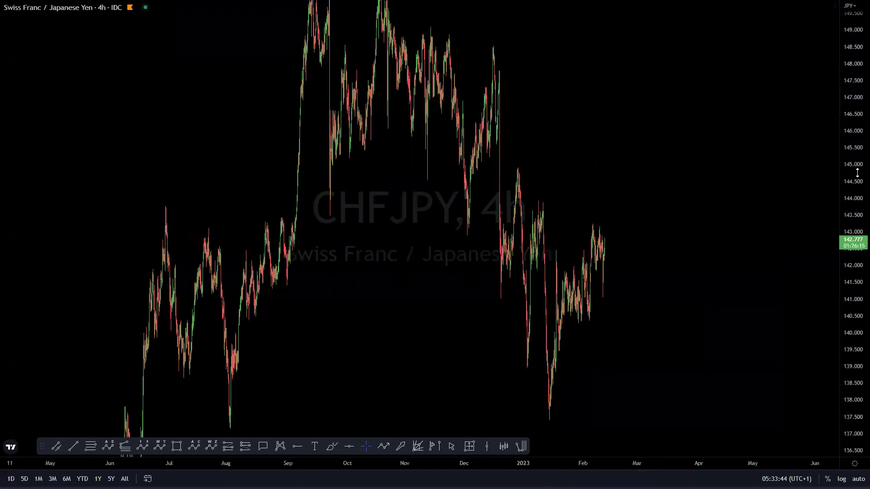
drag(840, 255, 835, 226)
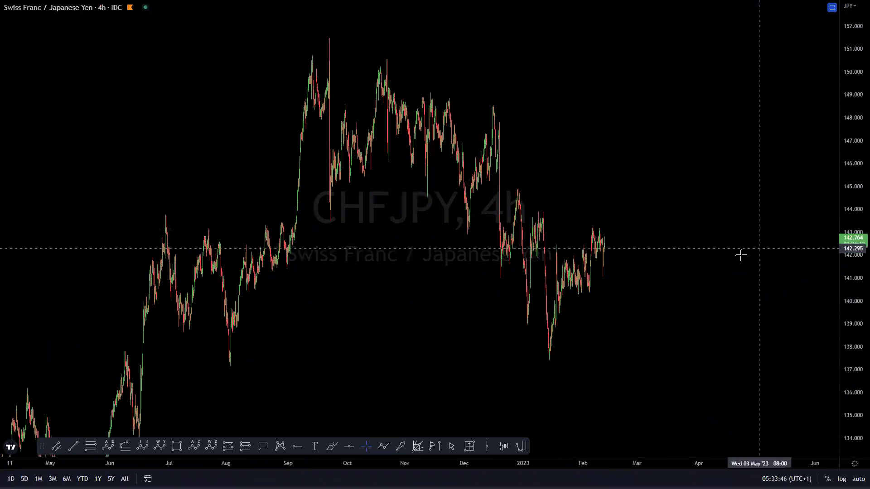
drag(616, 228, 572, 247)
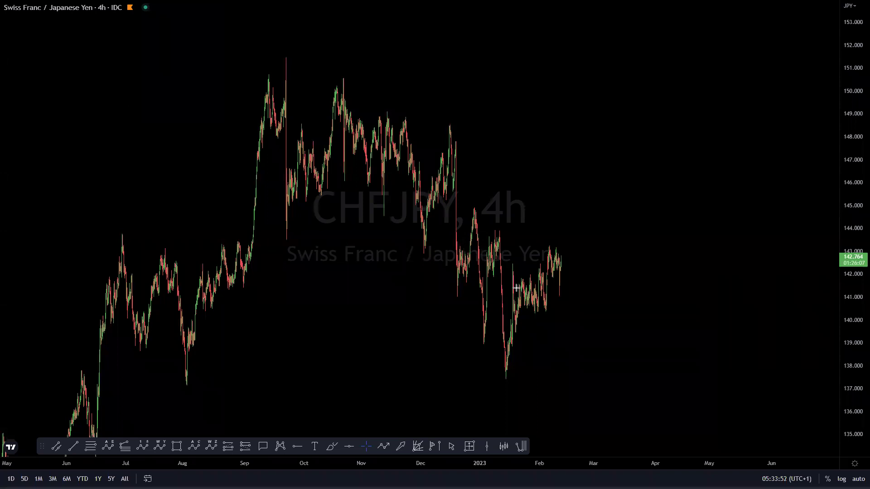
- Draw falling white boundary lines around CHFJPY's decline into the January low and outline the rebound and following consolidation
mouse_move(301, 197)
mouse_down()
mouse_move(524, 383)
mouse_move(506, 372)
mouse_up()
drag(415, 68, 514, 259)
drag(508, 368, 512, 263)
drag(513, 335, 552, 313)
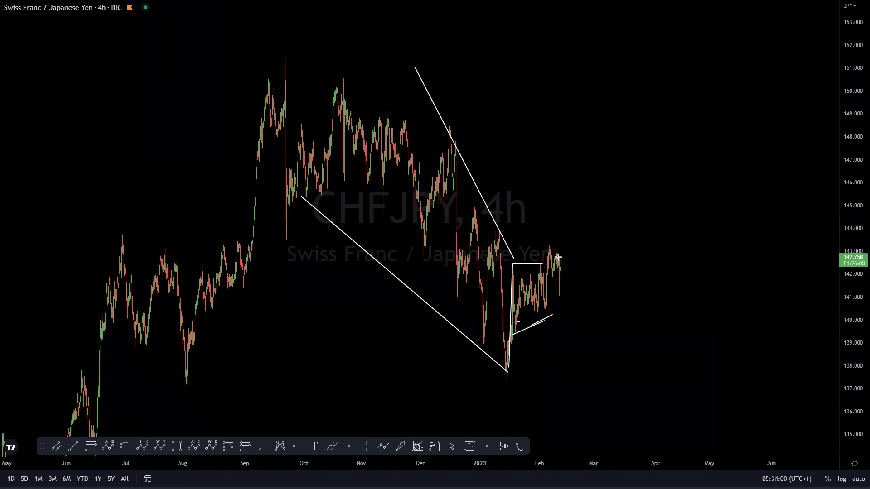
- Trace CHFJPY's February swings in white and sketch the three-wave rise from the January low to about 144.5
mouse_move(544, 309)
mouse_down()
mouse_move(551, 241)
mouse_move(552, 269)
mouse_up()
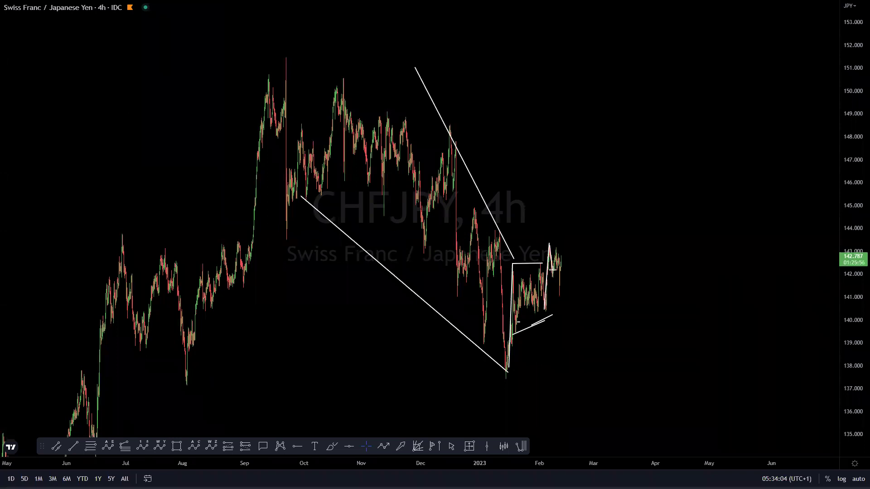
click(560, 283)
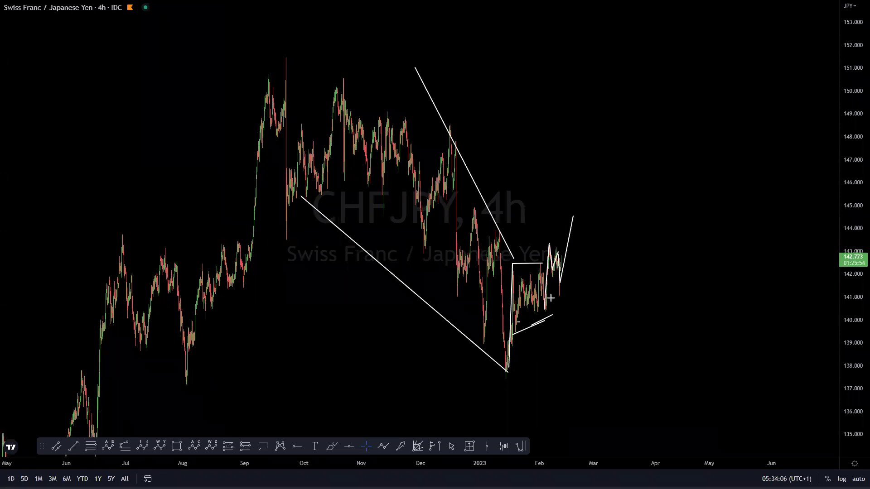
mouse_move(498, 376)
mouse_down()
mouse_move(515, 260)
mouse_move(547, 317)
mouse_move(572, 213)
mouse_up()
double_click(572, 213)
- Draw a horizontal line at CHFJPY's September high near 151.4, sketch a drop from about 144 to below 135, and clear the drawings
click(550, 58)
click(571, 225)
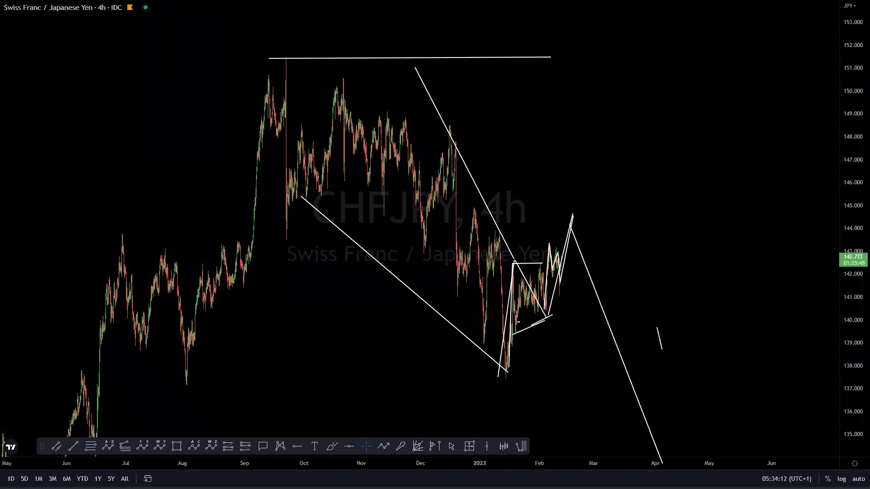
key(Escape)
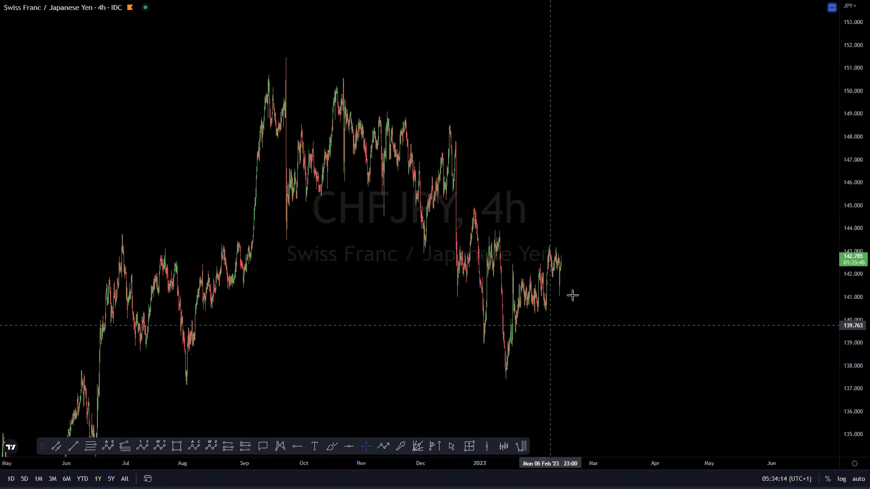
- Show the CADJPY 4h chart rescaled to fit the price action from June 2022 to February 2023
key(Down)
drag(856, 78, 851, 407)
drag(726, 191, 699, 268)
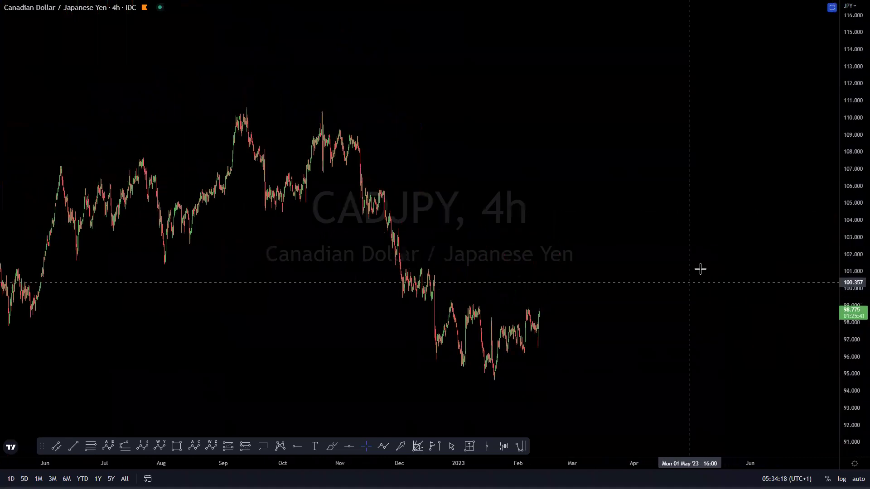
drag(856, 259, 855, 149)
drag(669, 286, 633, 281)
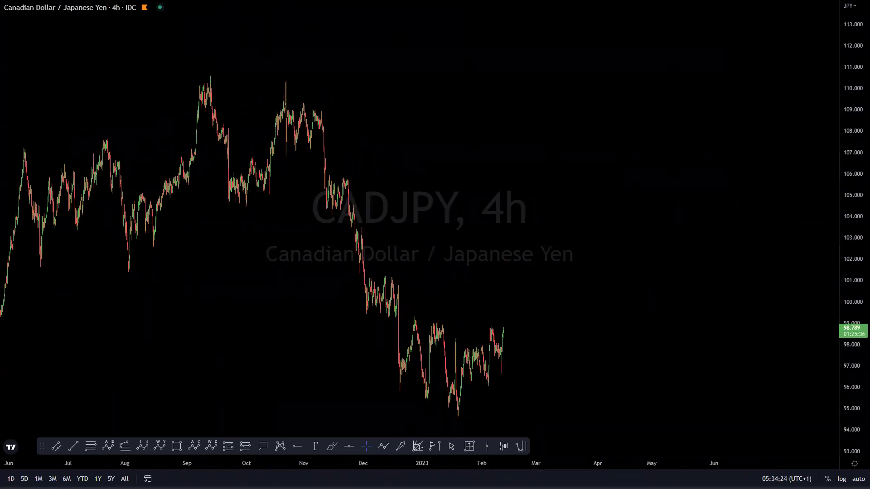
- Trace the CADJPY swings in white from the September high at about 110.5 through the October high to the January low near 94.6
click(210, 80)
click(244, 213)
click(293, 72)
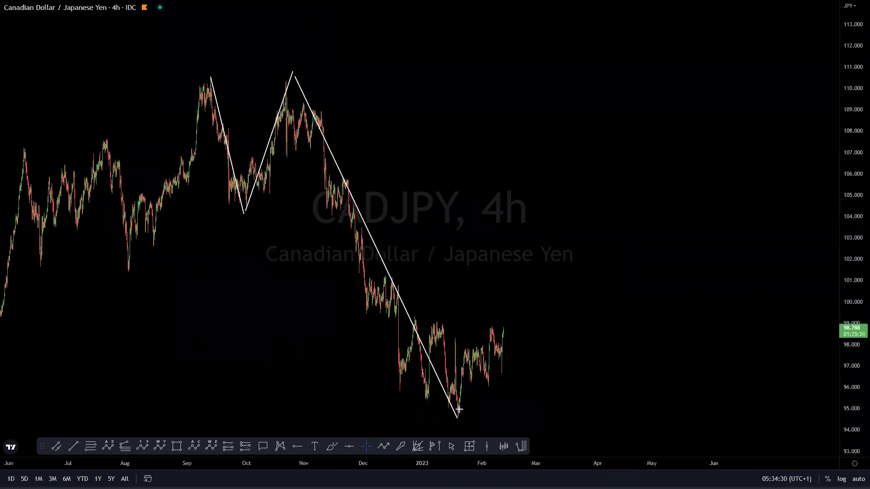
- Sketch a three-wave CADJPY rise from the January low to about 100, enclosed by two rising boundary lines
drag(466, 337, 466, 337)
drag(469, 340, 498, 397)
mouse_move(497, 393)
mouse_down()
mouse_move(510, 323)
mouse_move(504, 288)
mouse_move(522, 257)
mouse_up()
click(500, 386)
- Handwrite a Z below CADJPY's January low, project a drop from about 100.5 to below 93, and clear the drawings
drag(452, 426, 455, 440)
drag(524, 335, 571, 487)
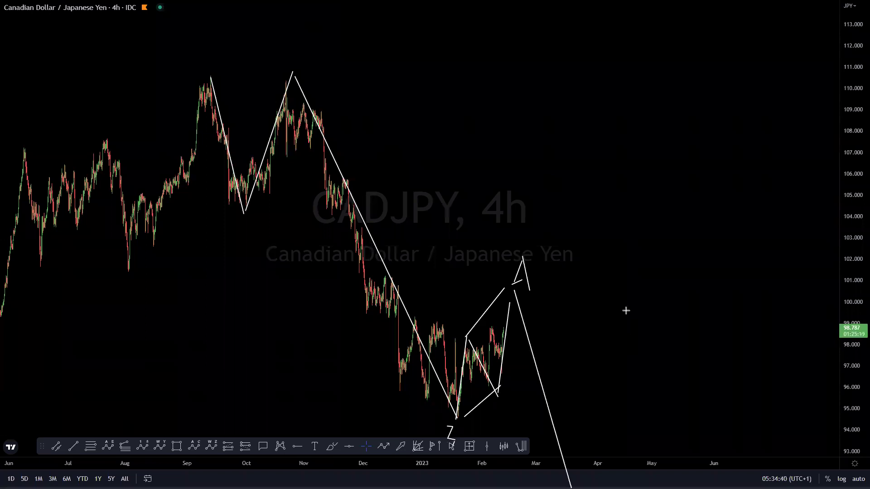
key(Escape)
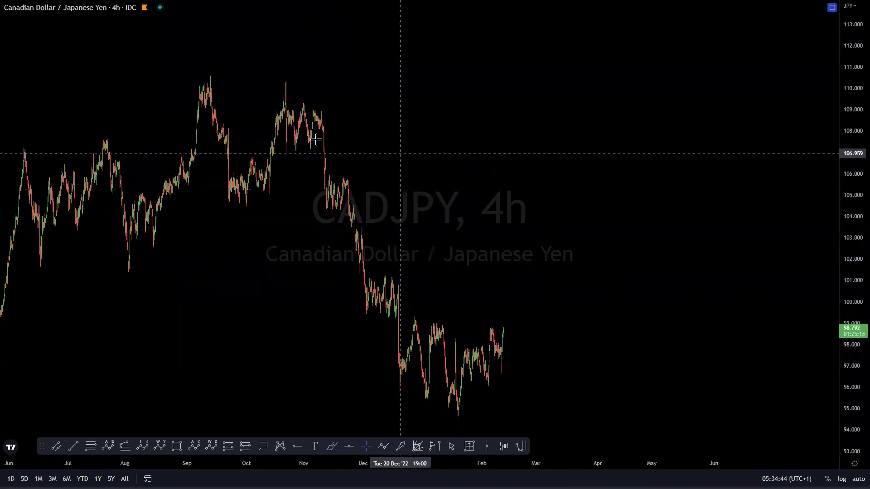
- Show the NZDJPY 4h chart zoomed out and rescaled to fit the price action from June 2021 to February 2023
key(Down)
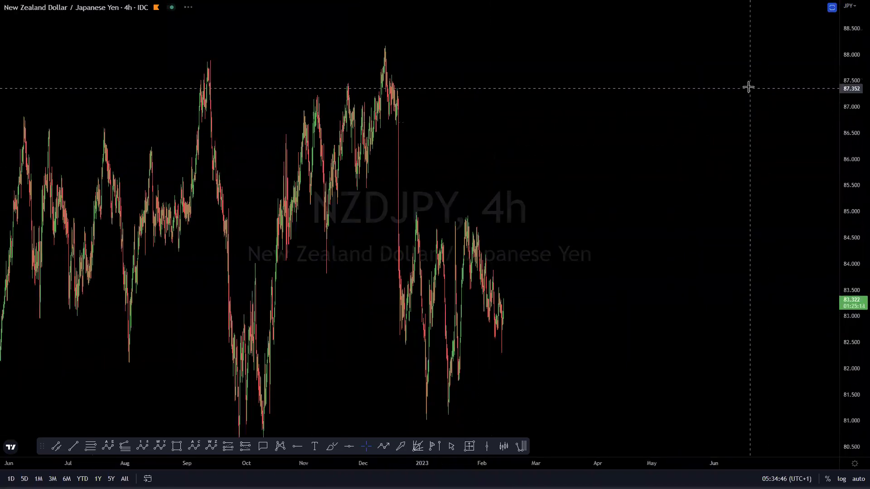
drag(857, 40, 847, 299)
scroll(690, 267, down, 6)
drag(768, 286, 742, 174)
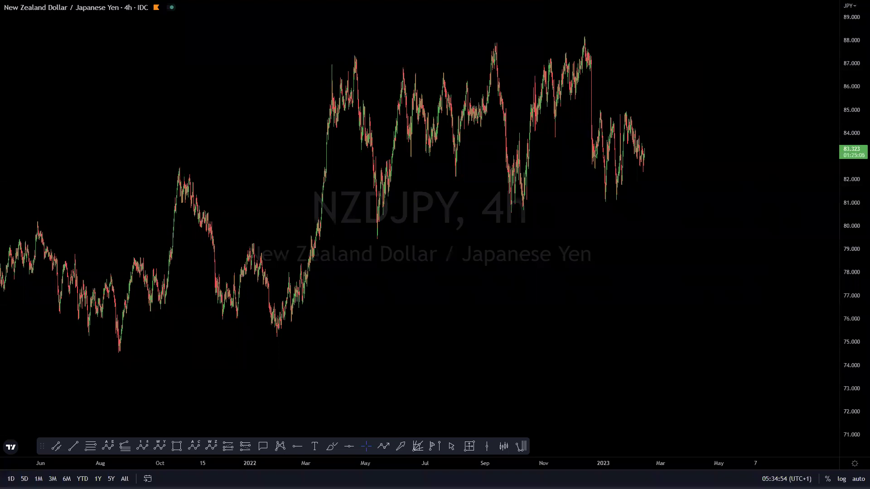
- Sketch NZDJPY's swings in white from about 73 up to 87.3, down to 79.6, up to 89 and down to 80.7
drag(23, 384, 348, 74)
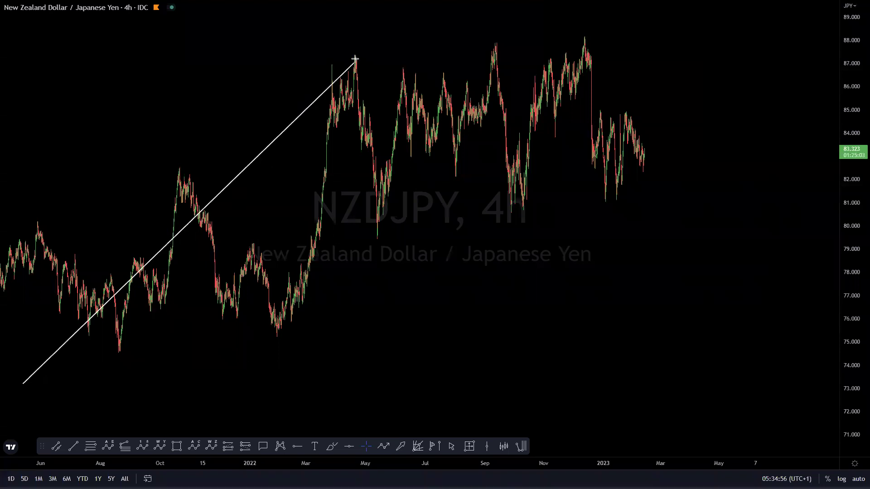
click(355, 57)
click(371, 235)
drag(597, 194, 605, 210)
- Draw boundary lines above and below NZDJPY's range, project a rise from about 80.7 to above 89, and clear the drawings
drag(399, 275, 619, 214)
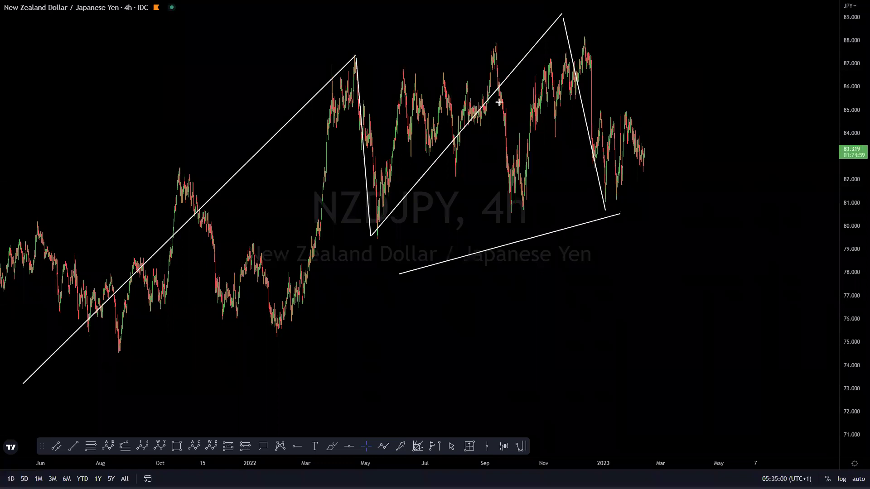
drag(522, 49, 601, 30)
mouse_move(383, 243)
mouse_down()
mouse_move(619, 211)
mouse_move(691, 1)
mouse_up()
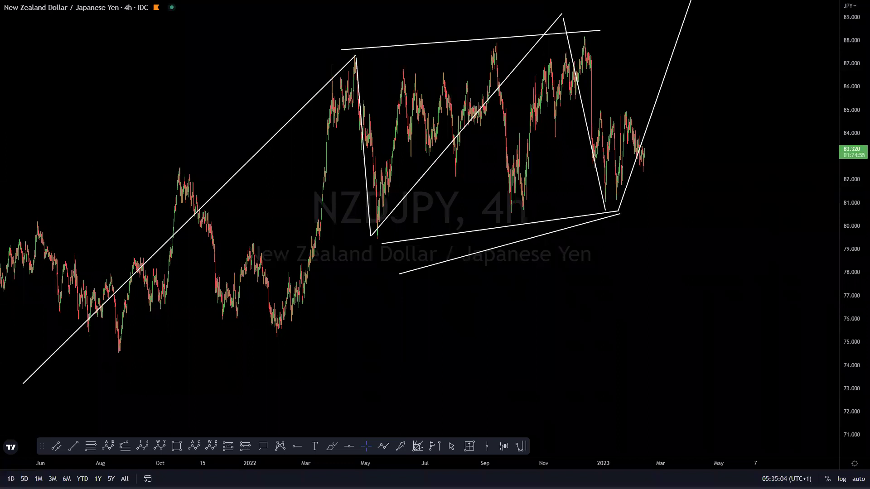
key(Escape)
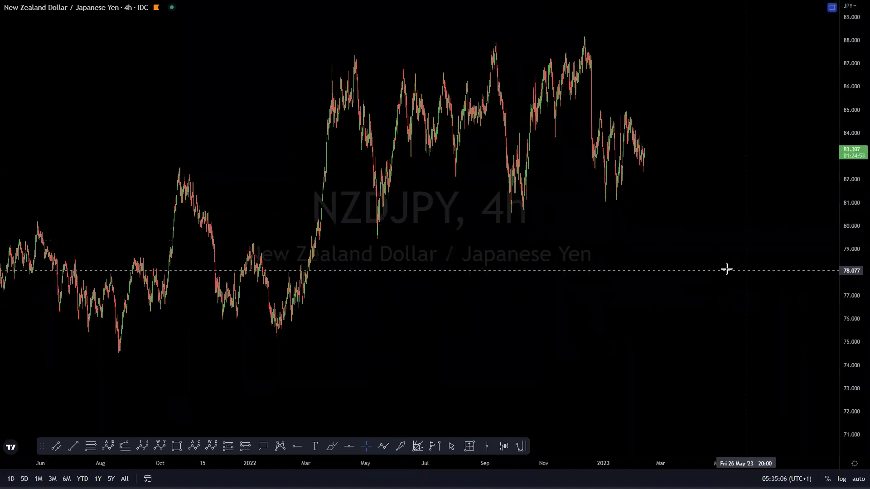
- Show the AUDJPY 4h chart framed on the price action from March 2021 to February 2023
drag(630, 285, 697, 308)
drag(851, 257, 857, 170)
drag(723, 224, 721, 304)
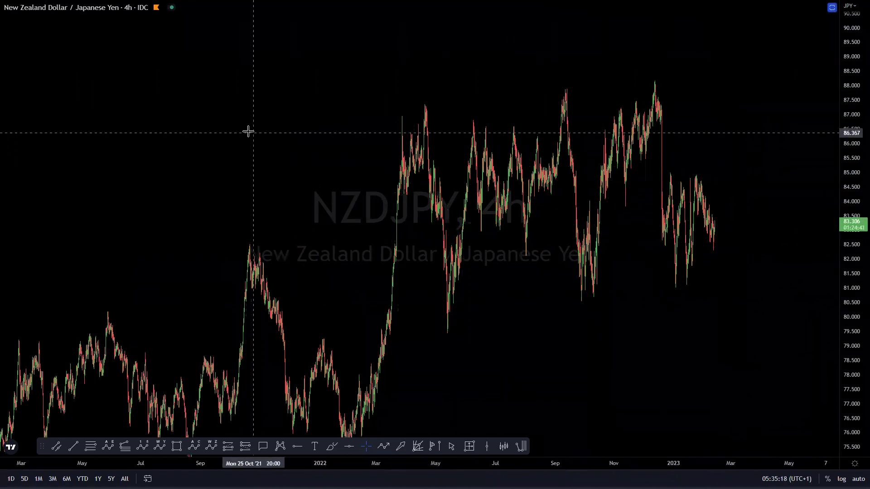
key(Down)
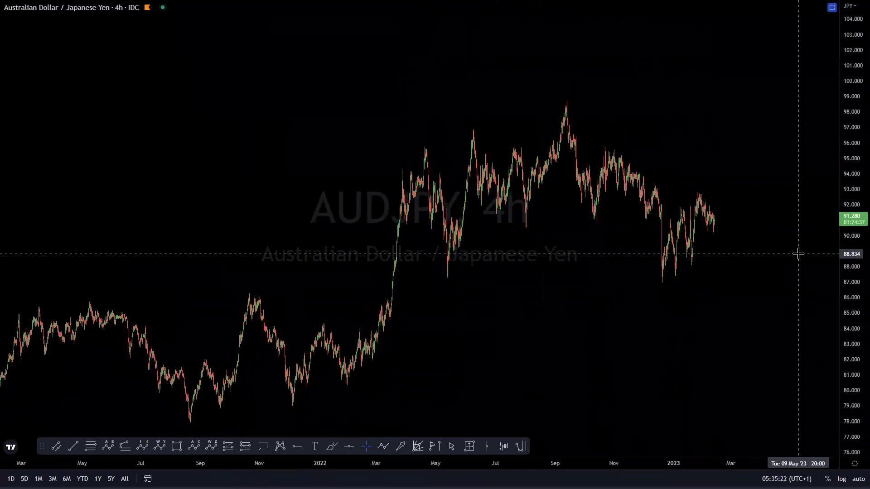
drag(798, 254, 785, 248)
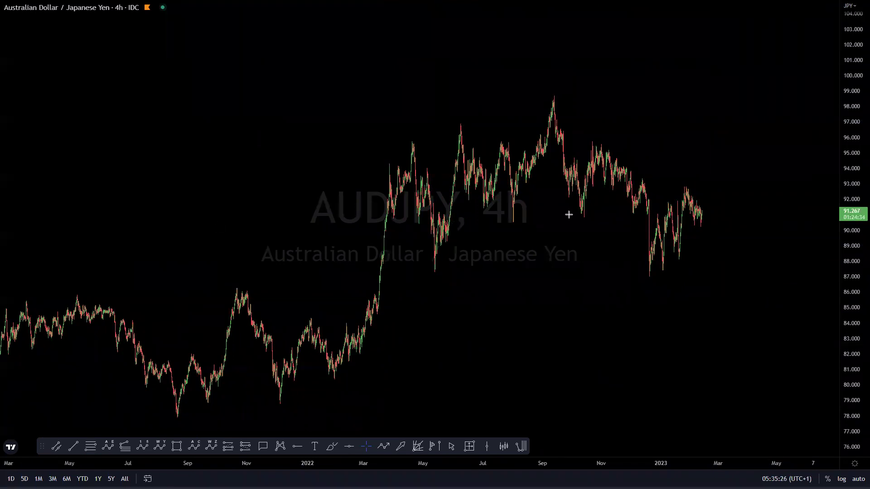
- Sketch AUDJPY's swings in white from about 98.5 down to 87 and up to 92.7, projecting a zigzag decline to about 82.5
click(558, 99)
click(577, 218)
click(612, 139)
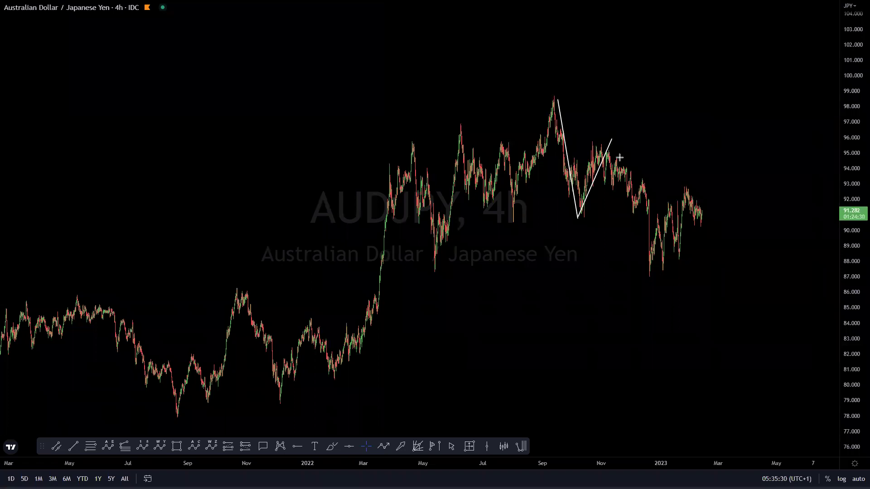
click(651, 277)
click(670, 196)
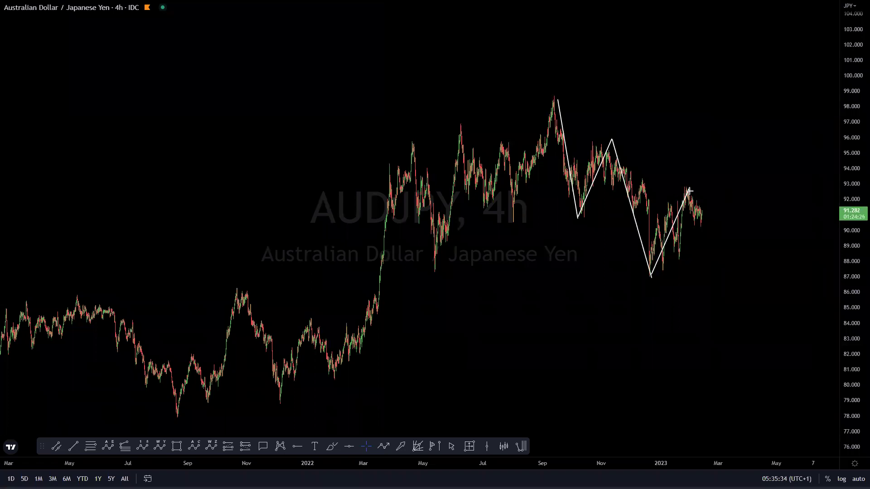
click(708, 286)
click(736, 228)
double_click(771, 346)
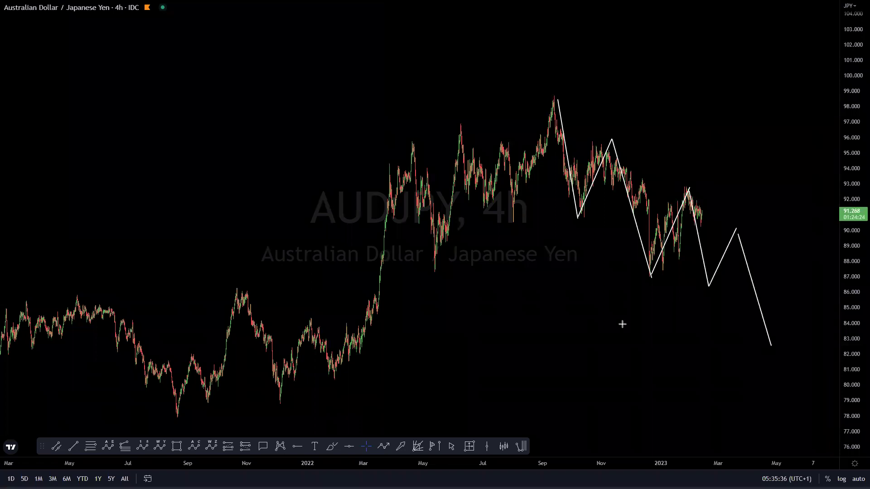
- Label AUDJPY's sketched swing ends W, X and Y, and draw support lines extending from the low near 87
click(666, 313)
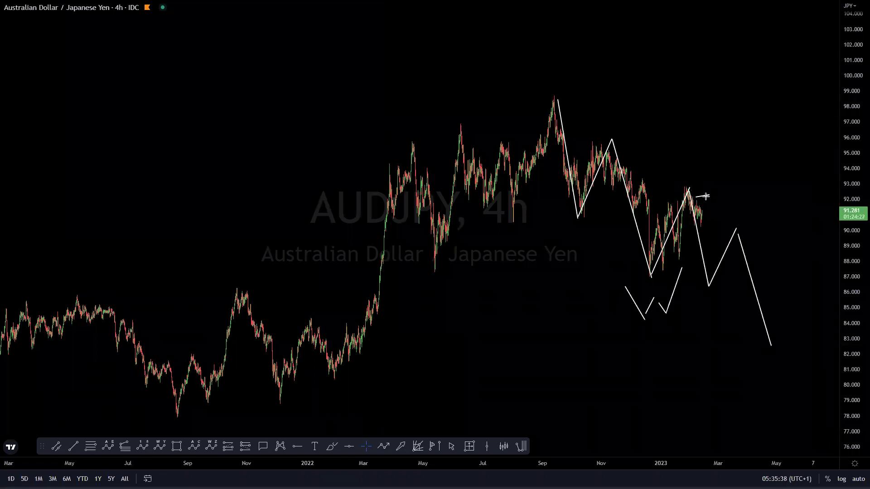
drag(761, 323, 780, 338)
drag(790, 317, 772, 383)
click(650, 277)
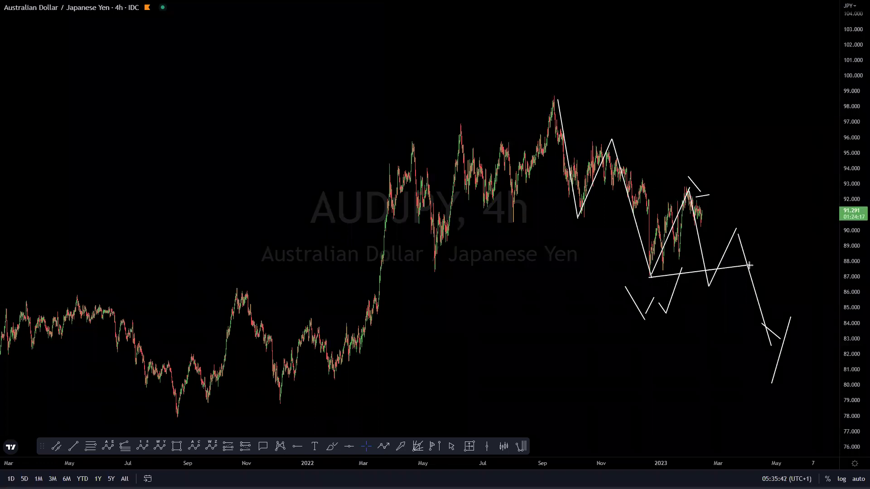
click(714, 298)
drag(718, 271, 737, 278)
- Draw AUDJPY's larger legs from about 99 to 87, 93.4 and 82, project a rise beyond 104, and clear the drawings
drag(552, 92, 655, 274)
mouse_move(655, 274)
mouse_down()
mouse_move(688, 178)
mouse_move(776, 354)
mouse_up()
click(775, 354)
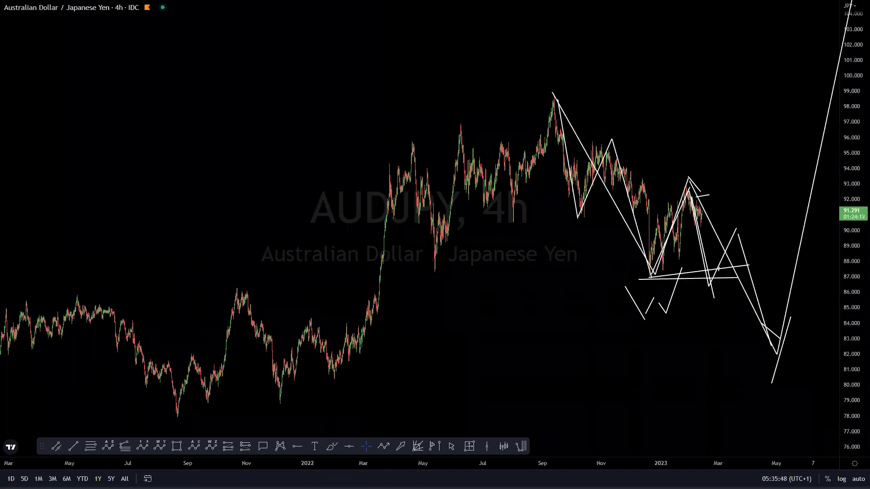
key(Escape)
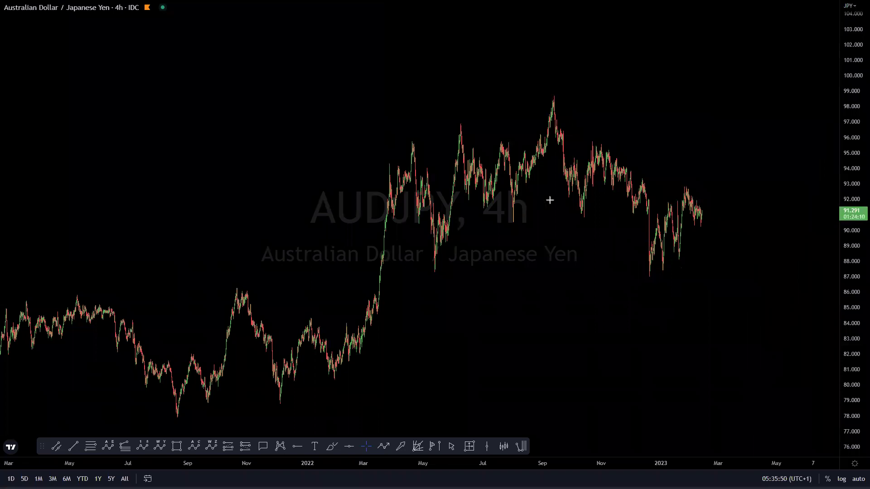
- Sketch AUDJPY's range from about 95.7 to 87, 98.2 and 86.1, with a flat lower boundary and a rising upper boundary
drag(412, 141, 465, 278)
drag(465, 273, 543, 103)
drag(550, 108, 648, 291)
click(477, 284)
click(644, 283)
click(412, 144)
click(587, 103)
- Draw AUDJPY's rise from about 87 to 94, a small pullback to 90 and a projection above 104, and clear the drawings
click(652, 277)
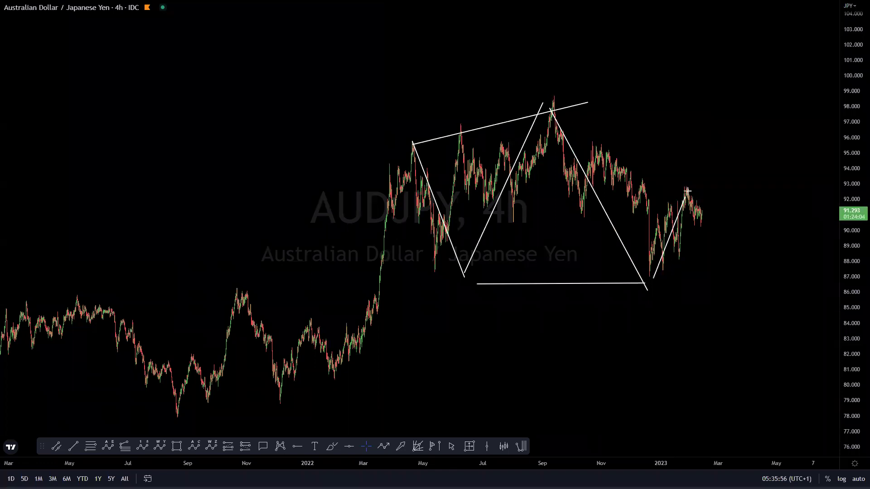
click(684, 152)
drag(686, 169, 686, 169)
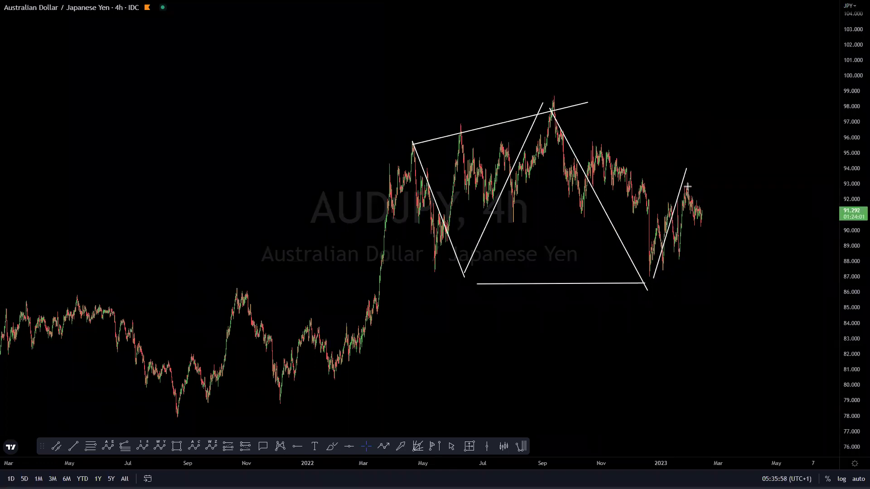
click(693, 218)
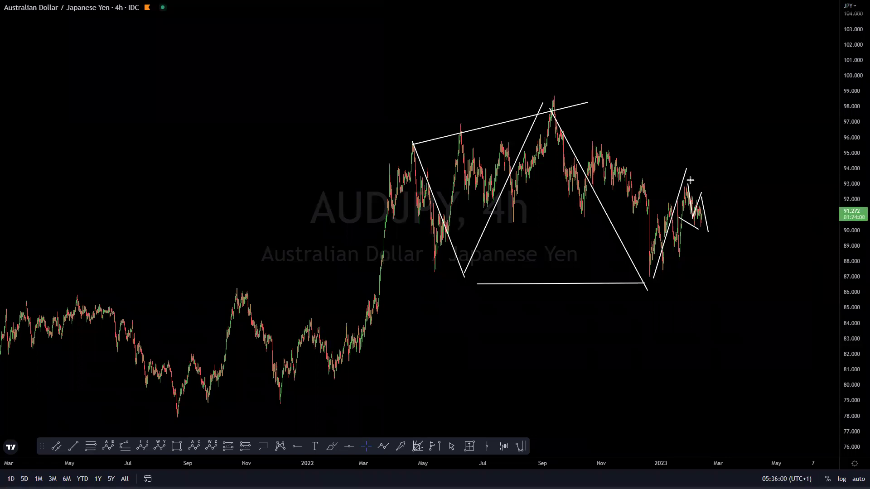
click(707, 229)
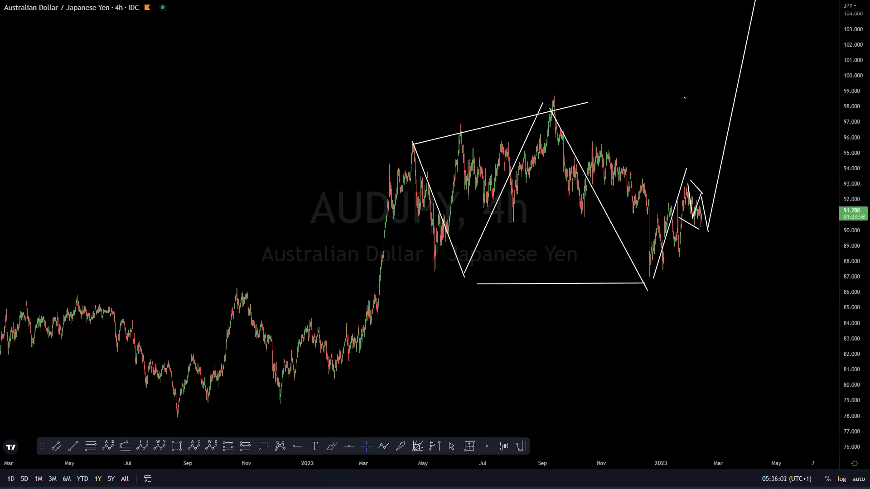
key(Escape)
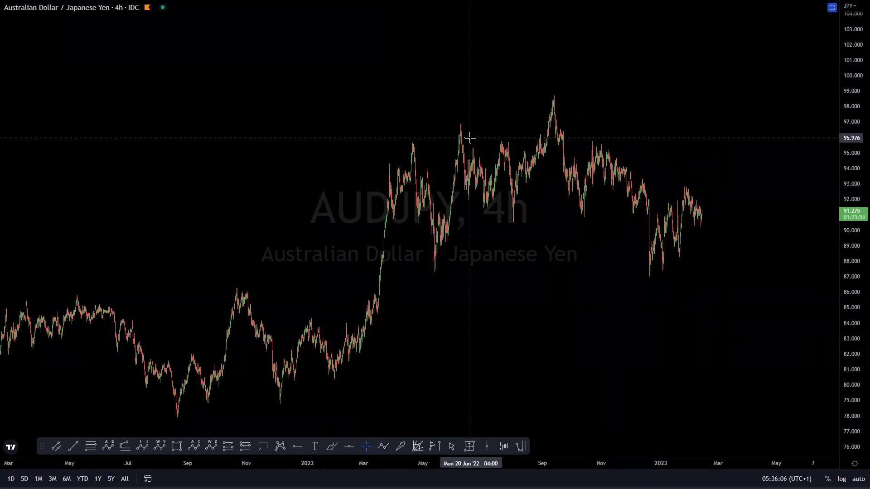
- Show the EURAUD 4h chart framed on the price action from November 2022 to February 2023
key(Down)
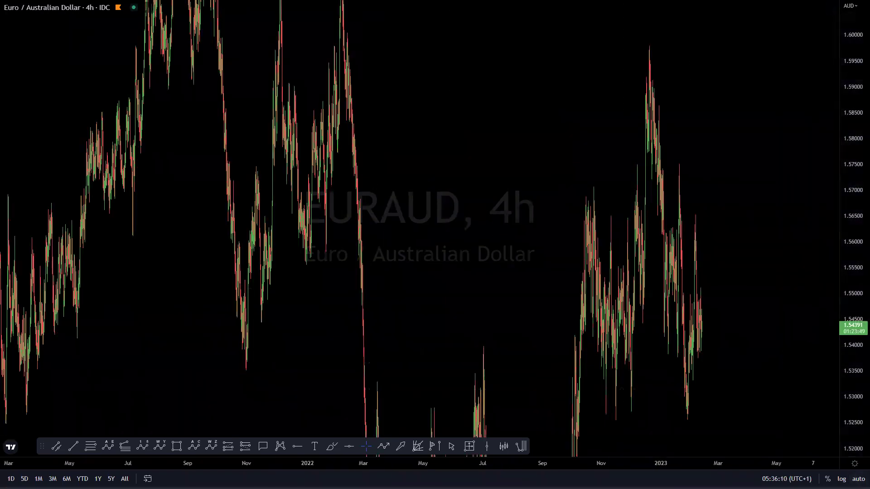
double_click(849, 421)
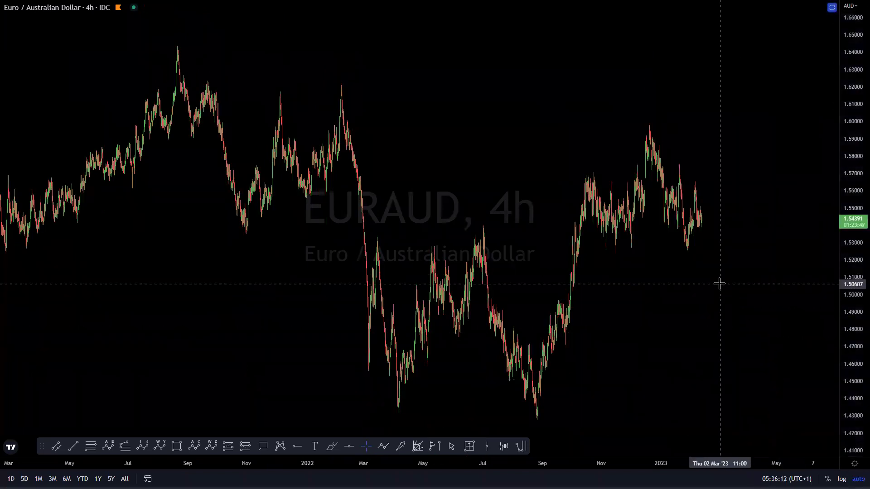
scroll(730, 194, up, 5)
scroll(616, 205, up, 5)
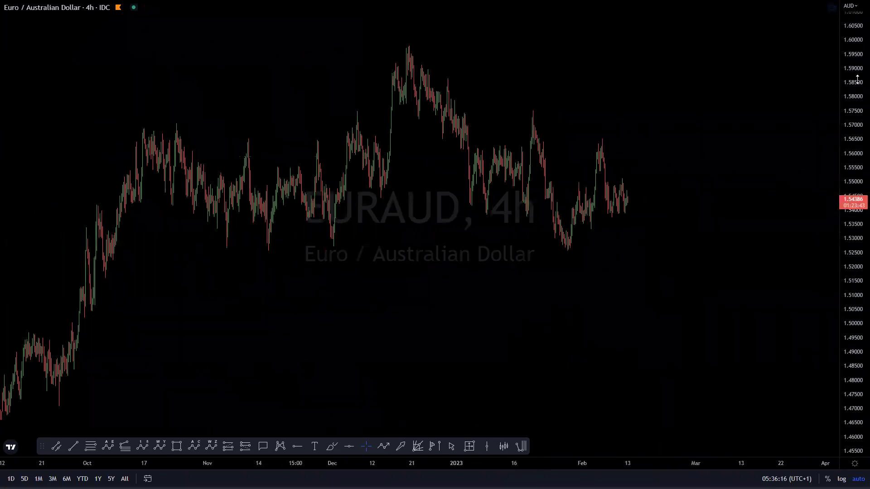
drag(858, 78, 855, 120)
drag(722, 194, 721, 184)
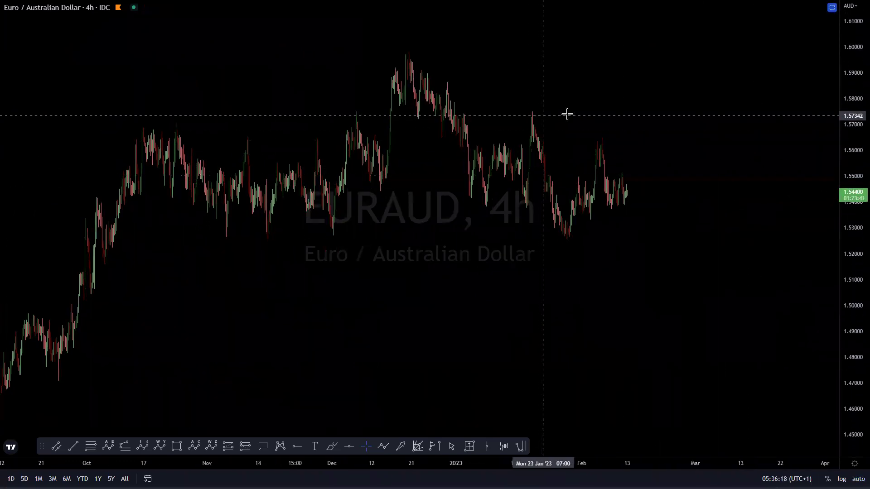
drag(855, 254, 854, 177)
drag(728, 187, 731, 264)
scroll(641, 183, up, 2)
scroll(572, 164, up, 2)
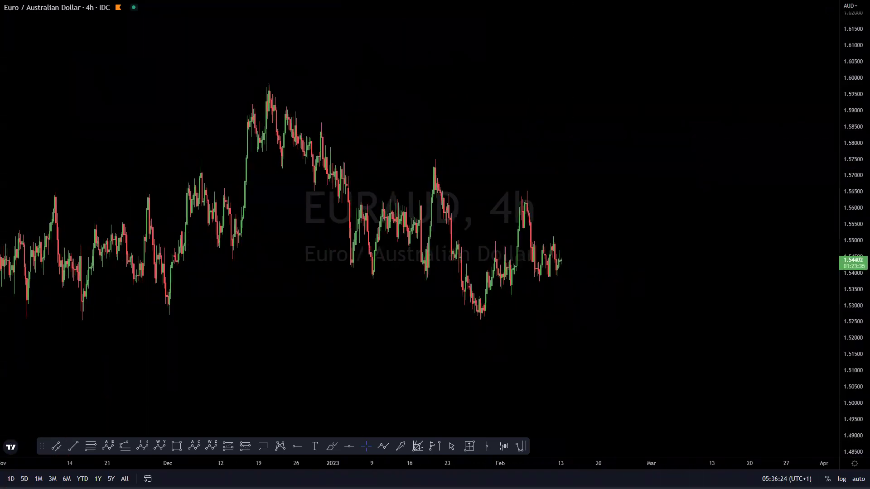
- Sketch EURAUD's swings in white from about 1.600 down to 1.538, up to 1.563, down to 1.539 and up to 1.574
click(268, 79)
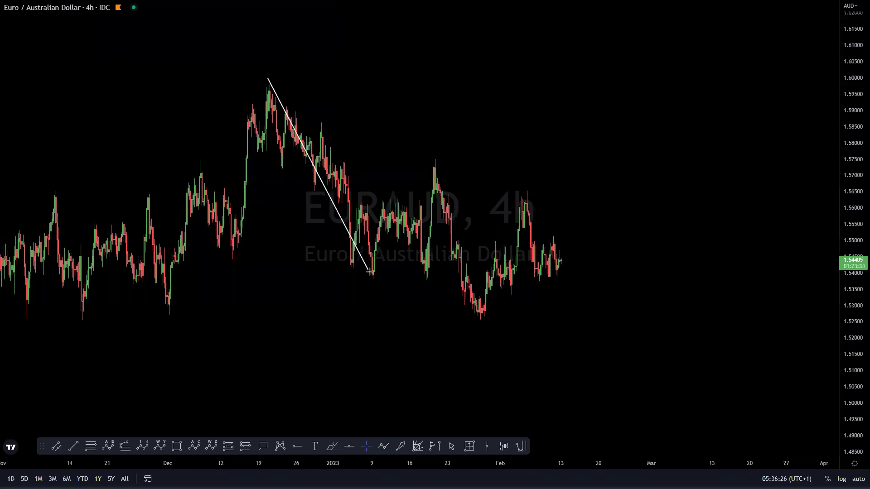
click(369, 278)
click(391, 199)
click(423, 274)
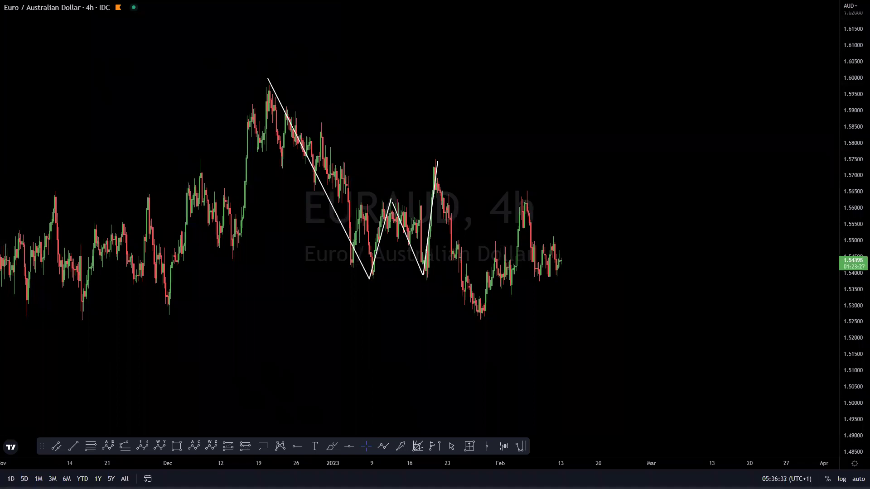
click(435, 162)
drag(482, 321, 481, 320)
key(Escape)
- Sketch EURAUD's waves I and II in light blue from about 1.574 down to 1.527 and in a zigzag up to 1.565
click(438, 160)
click(481, 313)
click(497, 245)
click(509, 286)
click(526, 191)
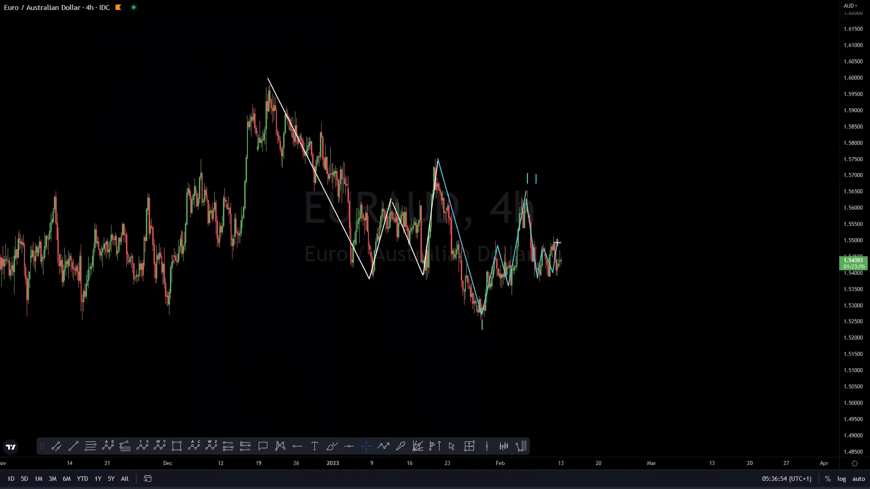
- Bound EURAUD's small consolidation, draw a horizontal line near 1.566, project a fall to about 1.496, and clear the drawings
mouse_move(539, 242)
mouse_down()
mouse_move(559, 236)
mouse_move(583, 358)
mouse_up()
mouse_move(531, 190)
mouse_down()
mouse_move(709, 201)
mouse_move(706, 189)
mouse_up()
drag(571, 247, 604, 414)
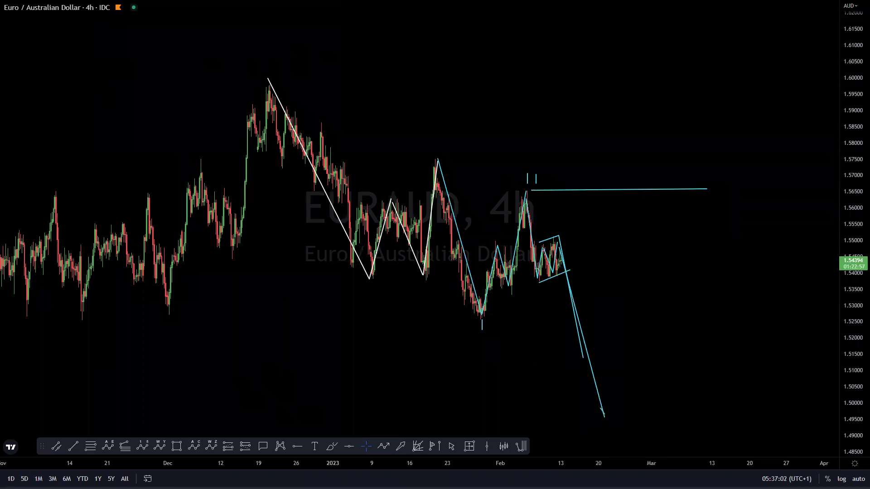
key(Escape)
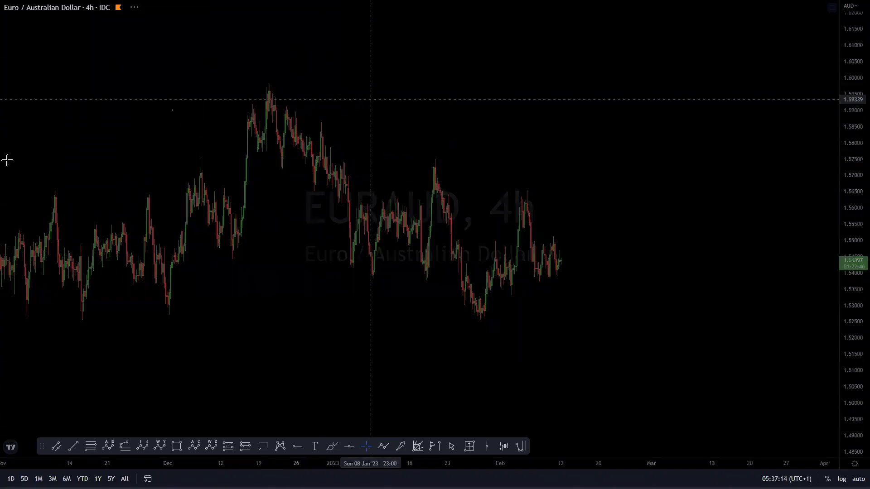
- Show the EURNZD 4h chart framed on the price action from July 2022 to February 2023
scroll(755, 325, down, 5)
drag(833, 147, 816, 366)
drag(857, 153, 855, 398)
scroll(738, 357, down, 2)
drag(740, 356, 655, 356)
drag(854, 358, 852, 255)
drag(497, 313, 454, 296)
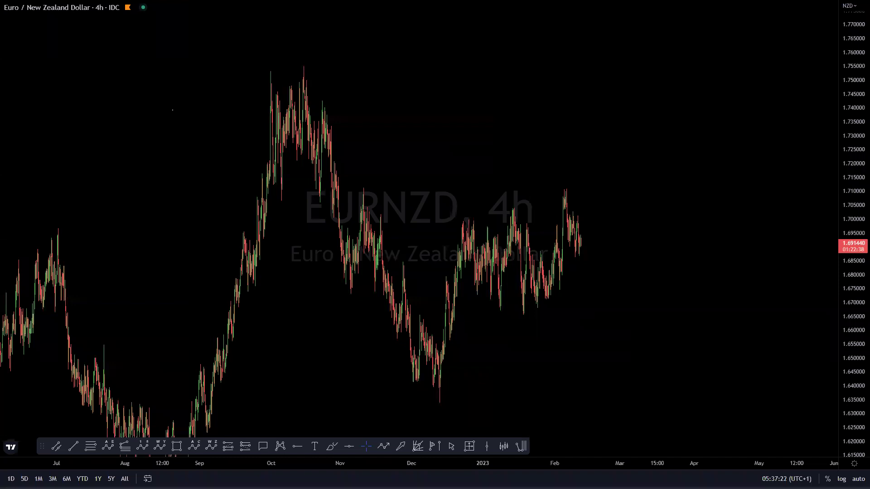
- Sketch EURNZD's fall from about 1.755 to 1.635, zigzag rise to 1.701, and swings to 1.670, 1.706 and 1.666
click(301, 65)
click(438, 401)
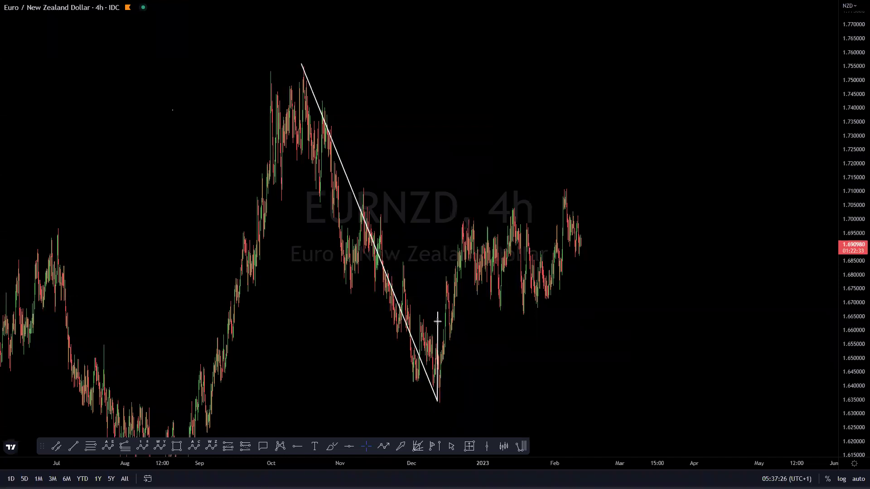
click(445, 275)
click(452, 337)
click(471, 218)
click(494, 302)
click(518, 203)
click(531, 313)
- Draw diverging boundary lines around EURNZD's January range and a rise from about 1.666 to 1.733
drag(468, 217, 516, 198)
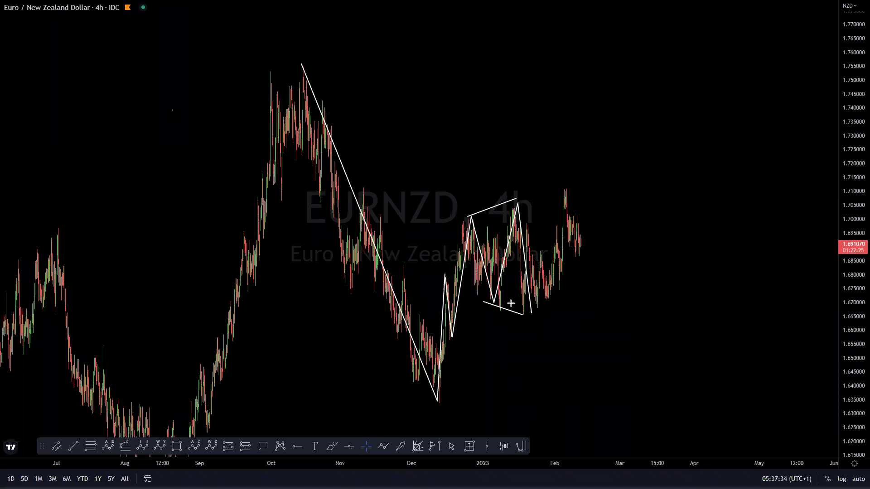
drag(536, 314, 577, 157)
mouse_move(587, 118)
mouse_down()
mouse_move(580, 144)
mouse_move(585, 127)
mouse_up()
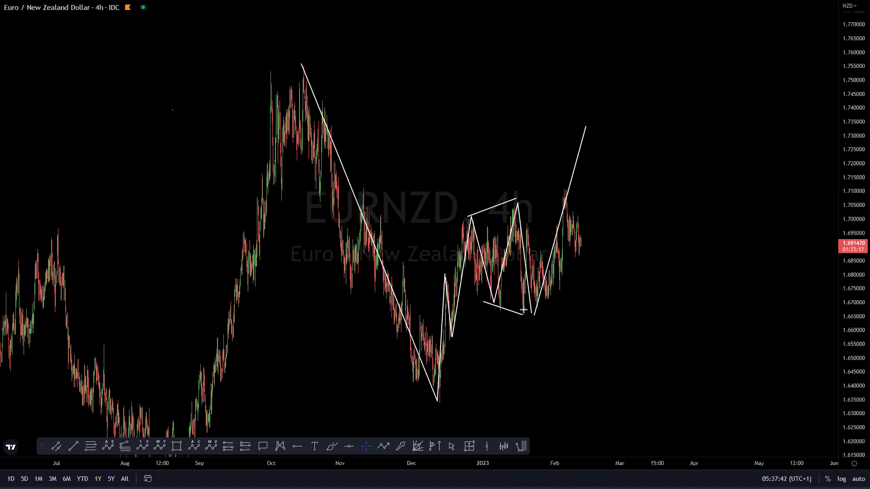
- Sketch EURNZD's zigzag from about 1.666 to 1.711, 1.682 and 1.735, add a support line near 1.665, and project a fall to about 1.627
mouse_move(522, 313)
mouse_down()
mouse_move(564, 187)
mouse_move(579, 262)
mouse_up()
click(586, 271)
click(523, 320)
click(596, 315)
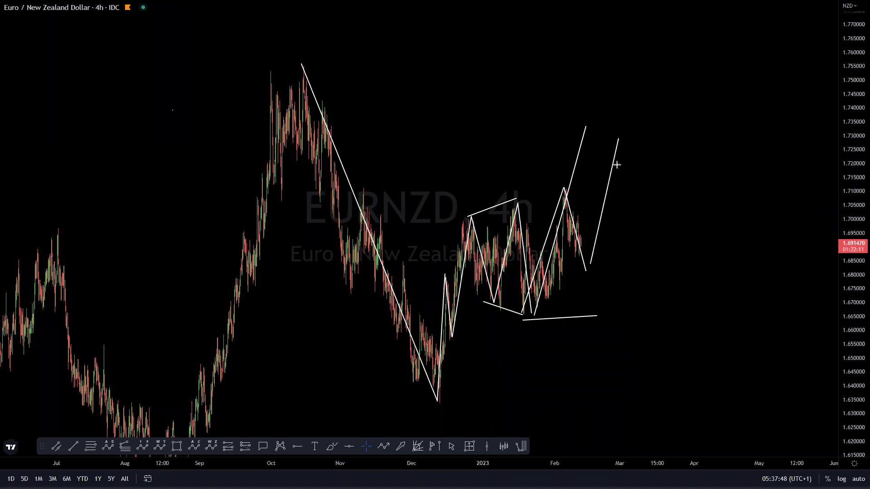
click(628, 123)
click(630, 132)
click(688, 424)
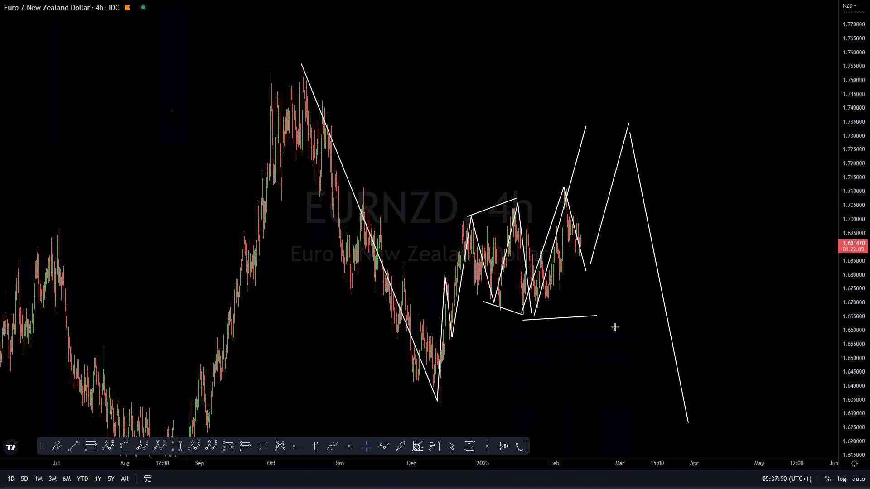
- Sketch an alternative EURNZD path dropping to about 1.662, bouncing to 1.678 and falling to about 1.628
click(576, 218)
click(608, 324)
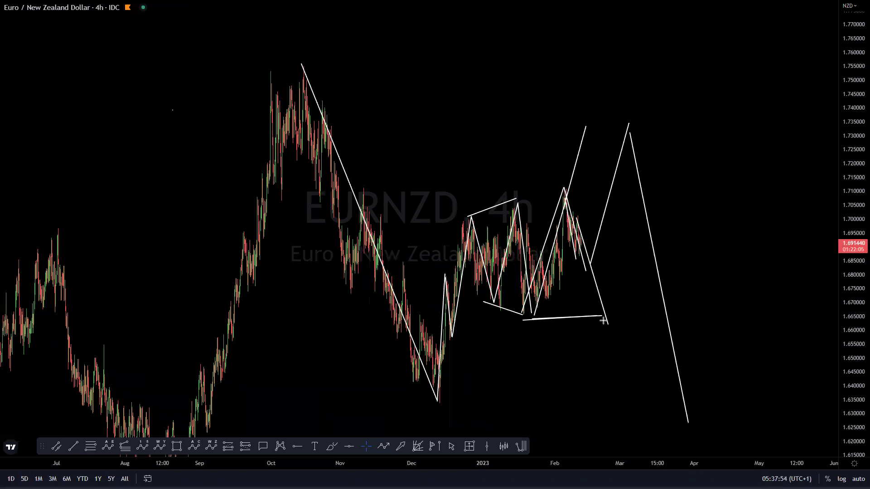
drag(622, 287, 632, 311)
mouse_move(633, 300)
mouse_down()
mouse_move(641, 279)
mouse_move(658, 420)
mouse_up()
drag(685, 370, 692, 359)
click(730, 307)
- Draw a horizontal line near 1.666 on EURNZD, project a dip and rise to about 1.742, and clear the drawings
drag(519, 313, 615, 313)
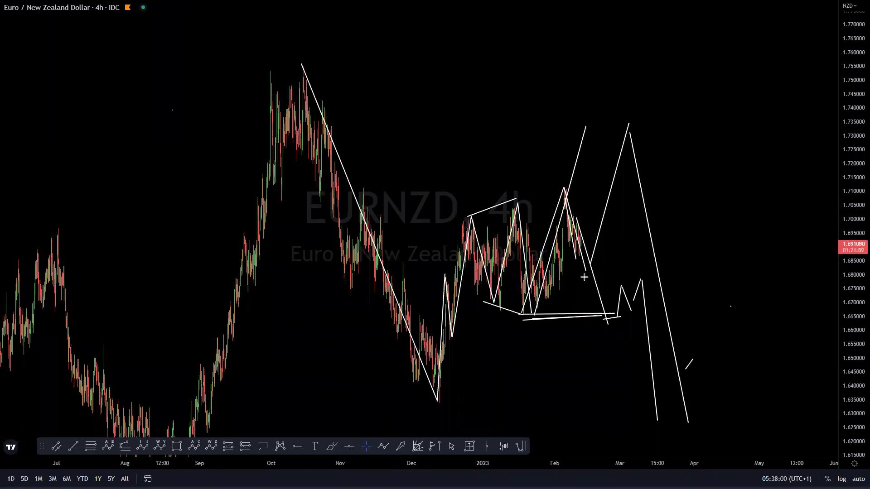
mouse_move(579, 223)
mouse_down()
mouse_move(593, 275)
mouse_move(629, 104)
mouse_up()
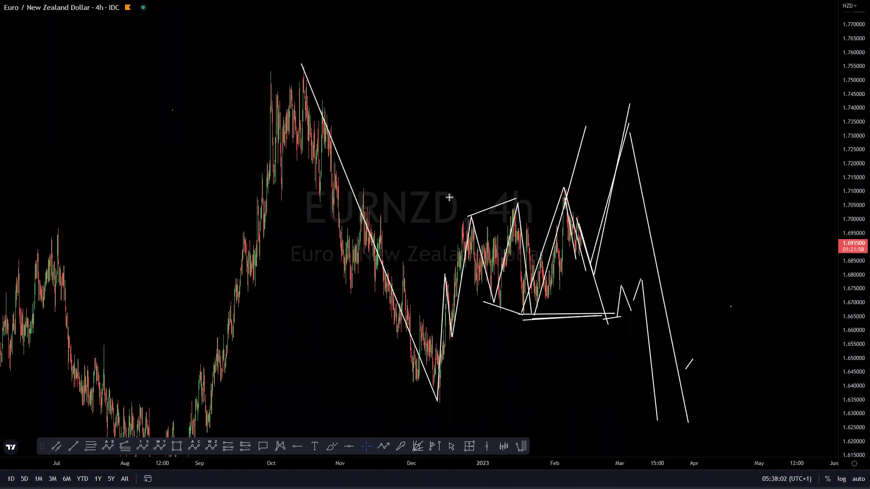
key(Escape)
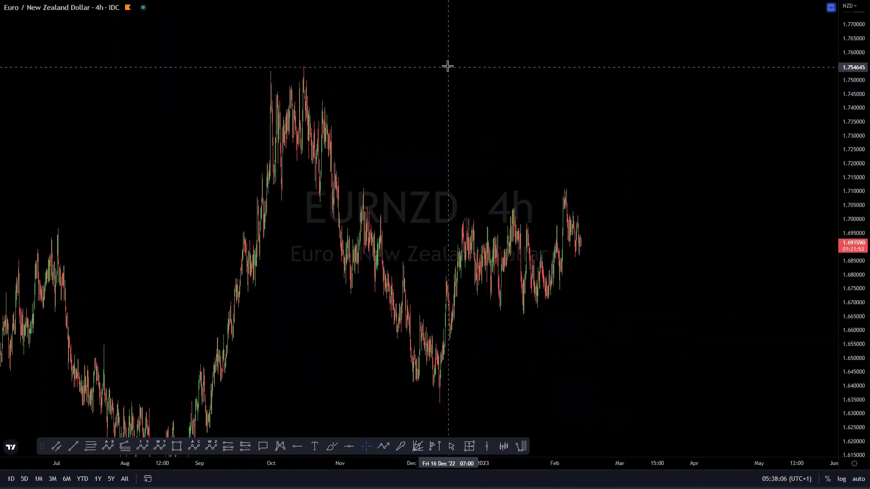
- Open the EURCAD chart from the watchlist and show it in full screen
key(Escape)
click(788, 299)
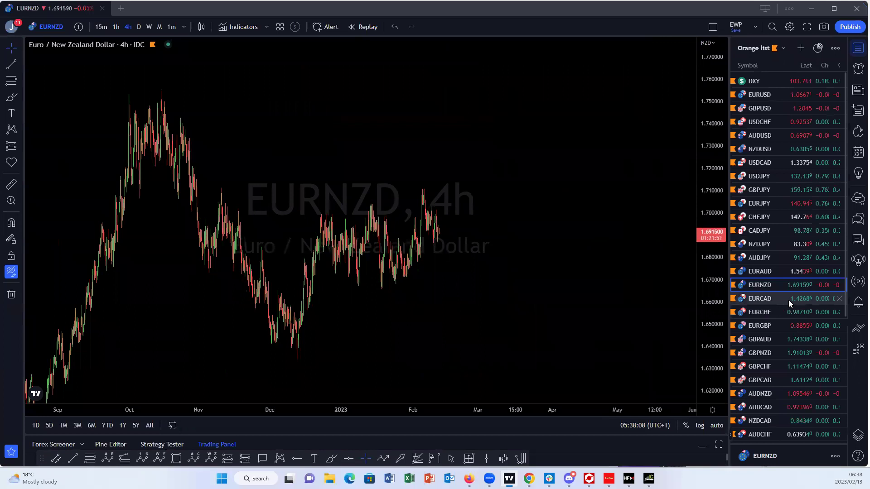
click(807, 29)
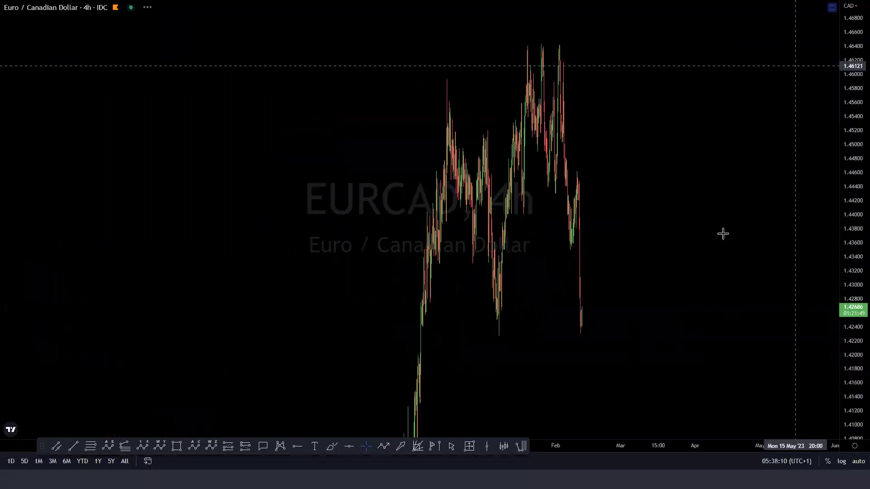
scroll(739, 336, down, 3)
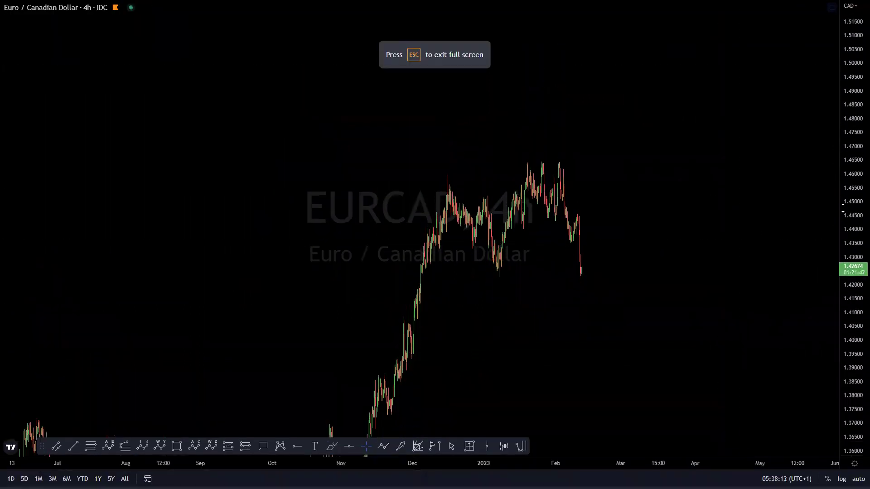
drag(857, 148, 842, 212)
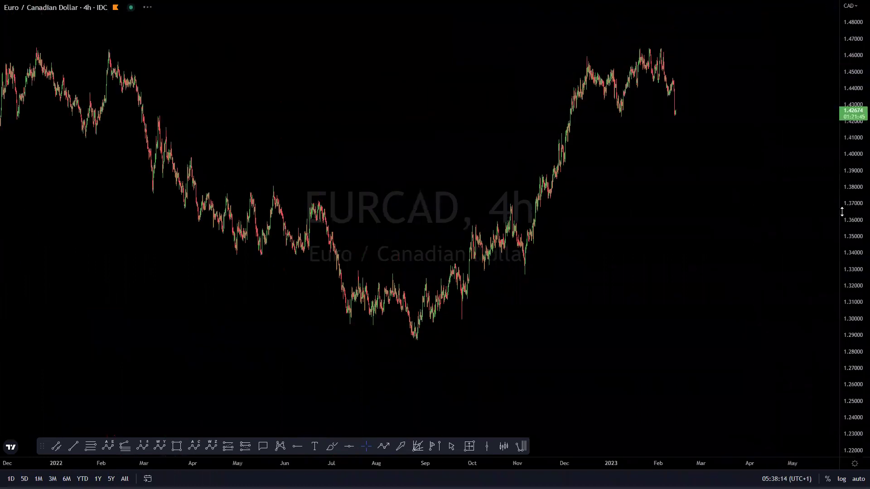
drag(778, 231, 725, 303)
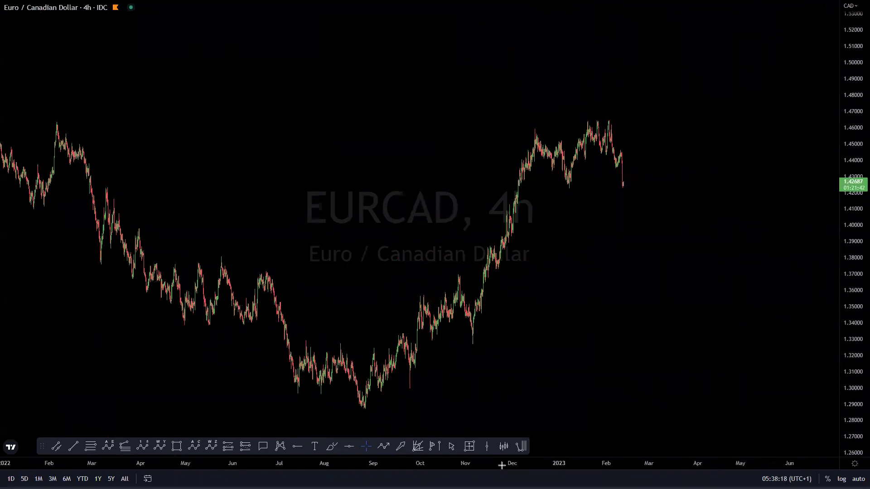
- Sketch EURCAD's waves from about 1.286 to 1.370, 1.324 and 1.457, with the following swings to about 1.427 and 1.465
click(367, 409)
click(459, 273)
click(473, 349)
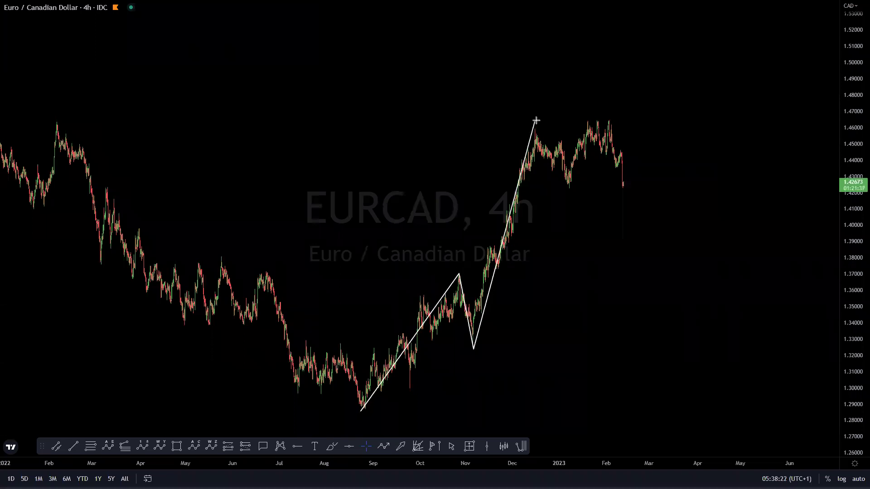
click(549, 167)
click(568, 181)
click(600, 120)
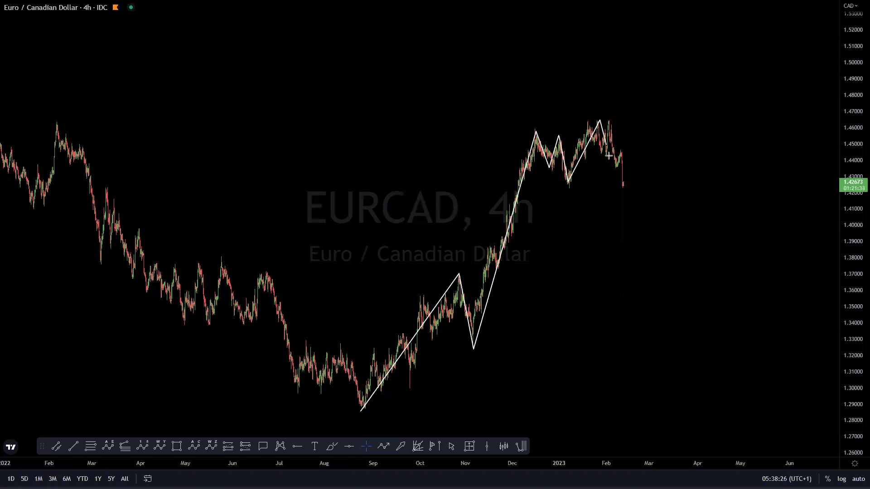
- Extend the EURCAD sketch down to about 1.417 and draw boundary lines along the range's lows near 1.423 and its rising highs
drag(627, 195, 631, 197)
drag(569, 188, 638, 189)
drag(535, 130, 601, 118)
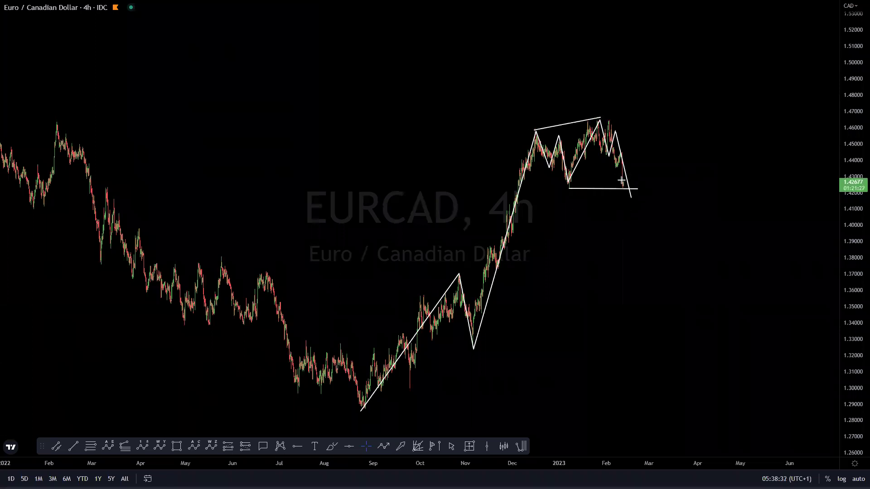
- Project EURCAD rising to about 1.509, correcting through 1.434 and 1.462 to 1.388, rallying above 1.53, and clear the drawings
click(630, 196)
click(671, 47)
click(683, 169)
click(705, 123)
click(725, 245)
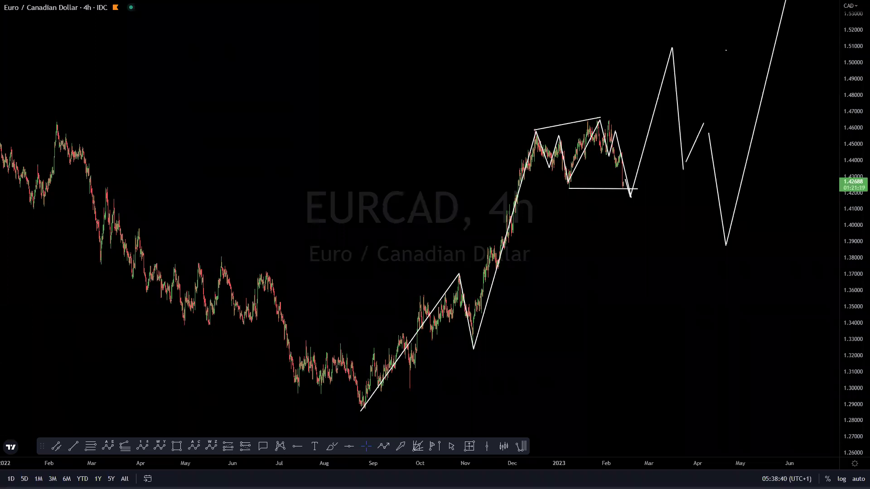
key(Escape)
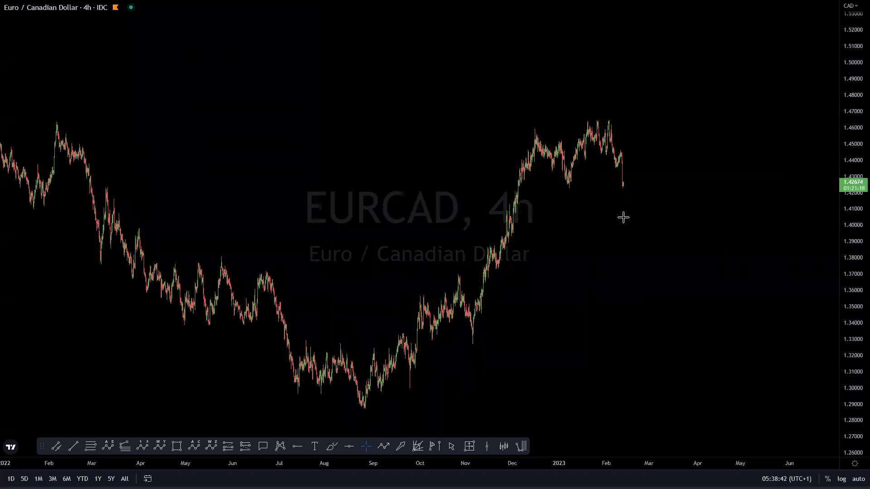
- Switch the chart from EURCAD to EURCHF
scroll(624, 218, up, 5)
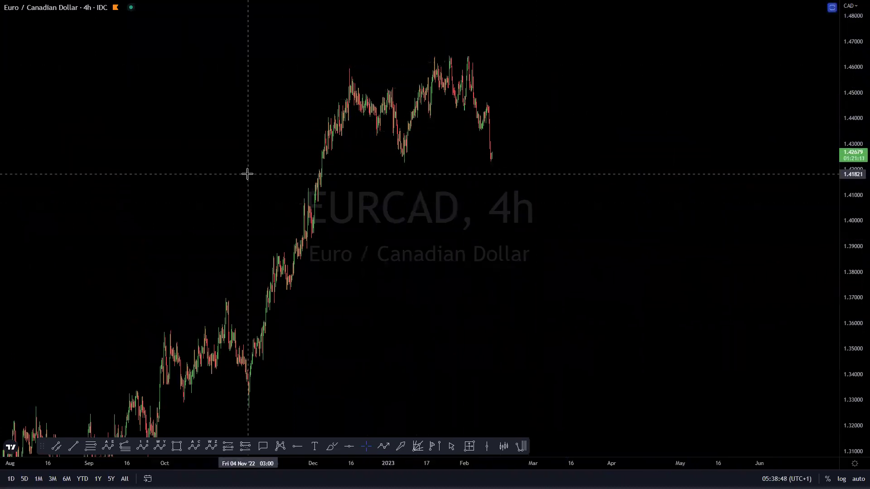
key(Down)
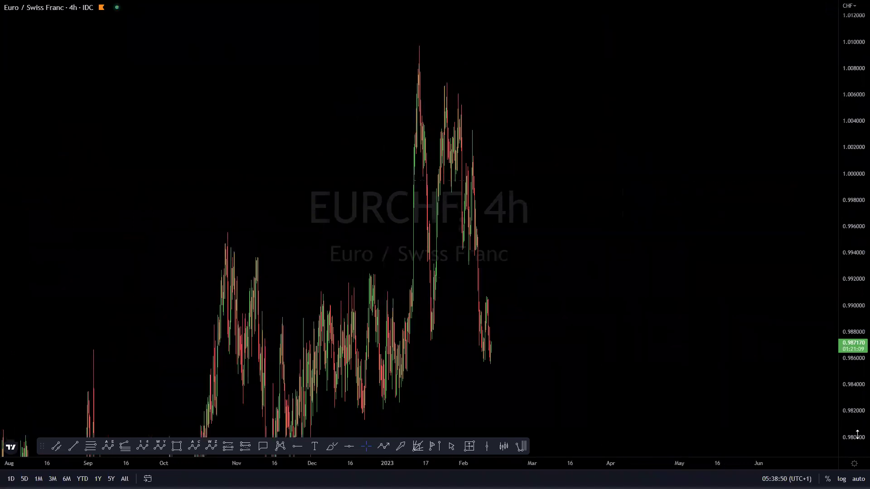
click(858, 479)
scroll(720, 311, down, 6)
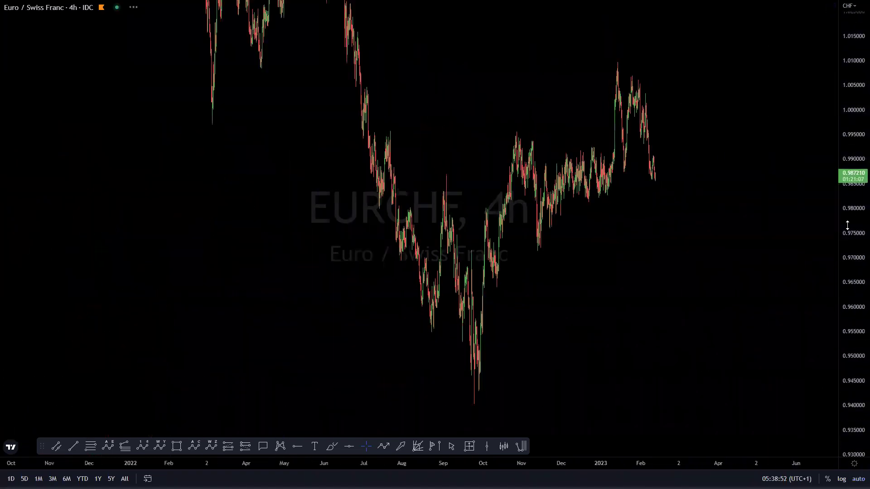
scroll(648, 276, up, 5)
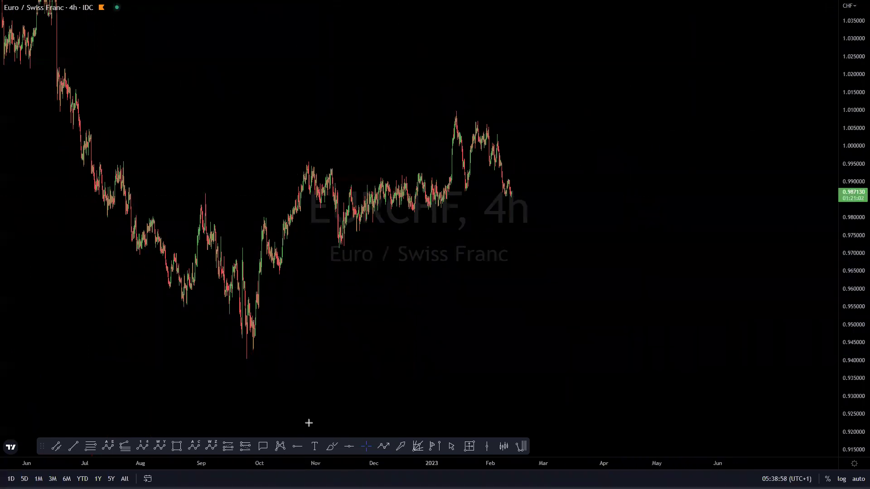
- Sketch EURCHF's swings from about 0.939 to 0.996, 0.971, 0.993, 0.982 and 1.009, ending with a drop to about 0.988
click(253, 369)
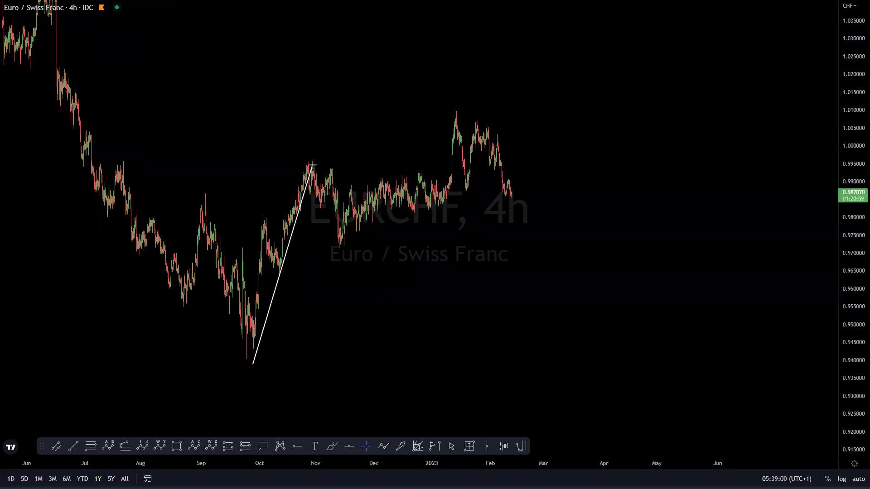
click(312, 162)
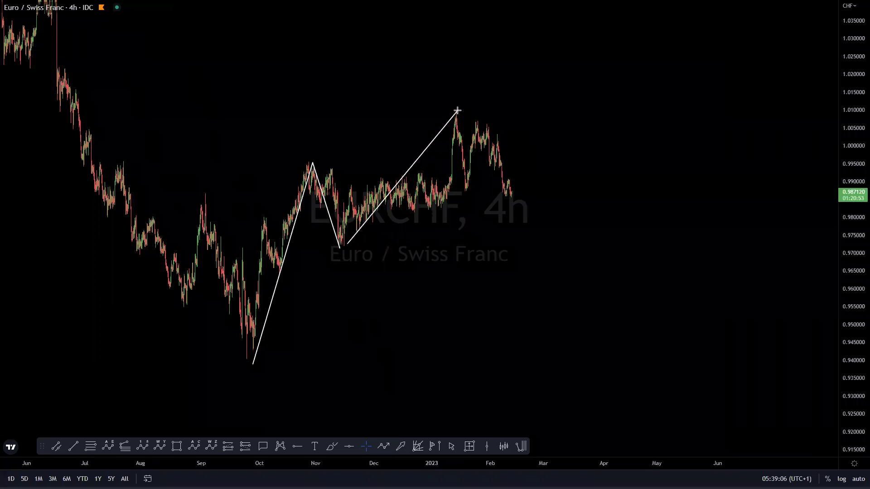
click(420, 171)
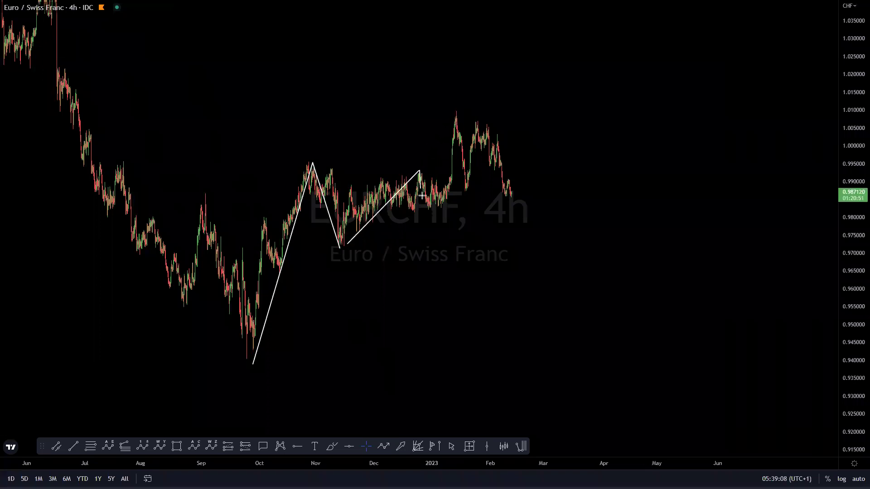
click(428, 212)
click(461, 114)
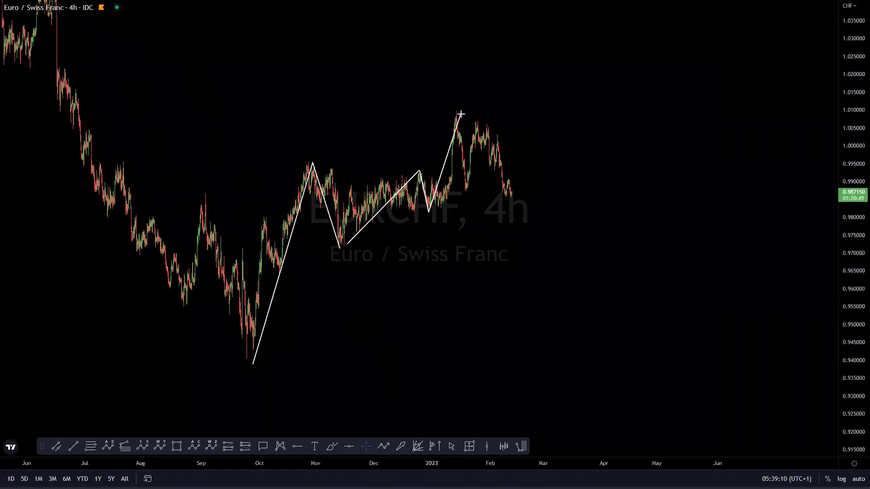
click(470, 186)
- Add EURCHF's fall from about 1.006 to 0.971 with short guide lines, outline the November-to-January swing, and clear the drawings
drag(487, 130, 510, 248)
drag(510, 176, 478, 194)
drag(496, 189, 464, 202)
drag(316, 220, 333, 198)
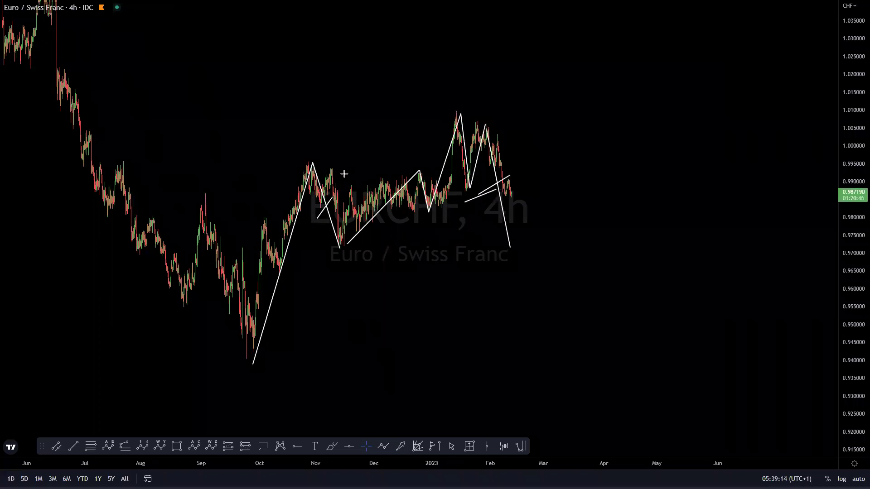
mouse_move(309, 158)
mouse_down()
mouse_move(358, 267)
mouse_move(449, 106)
mouse_up()
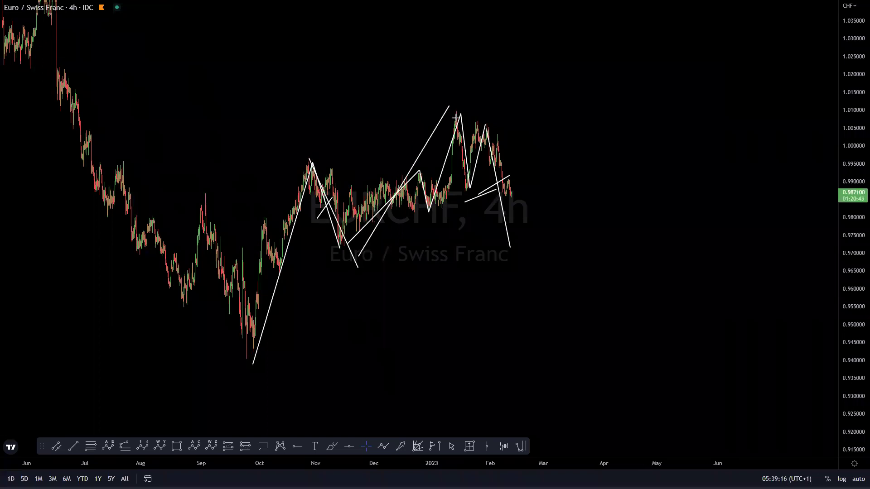
key(e)
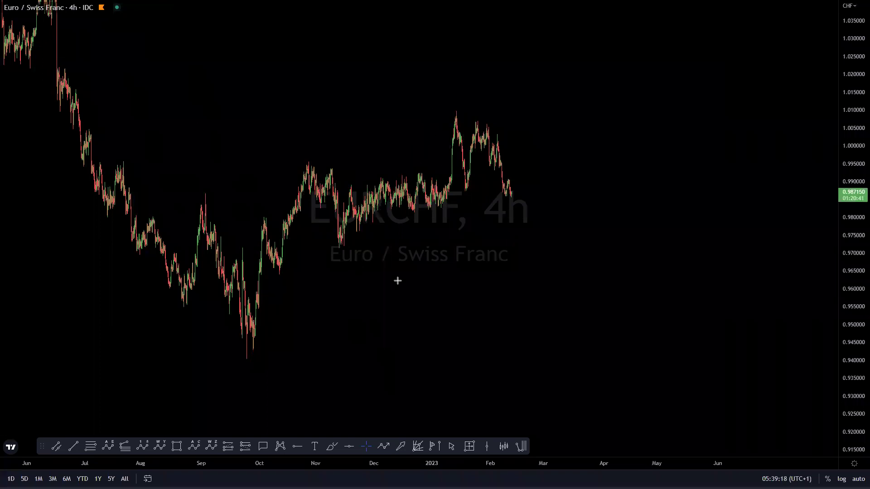
- Draw EURCHF's rise from about 0.942 to 0.996 and handwrite W below the November low and Y above the January high
drag(249, 352, 307, 162)
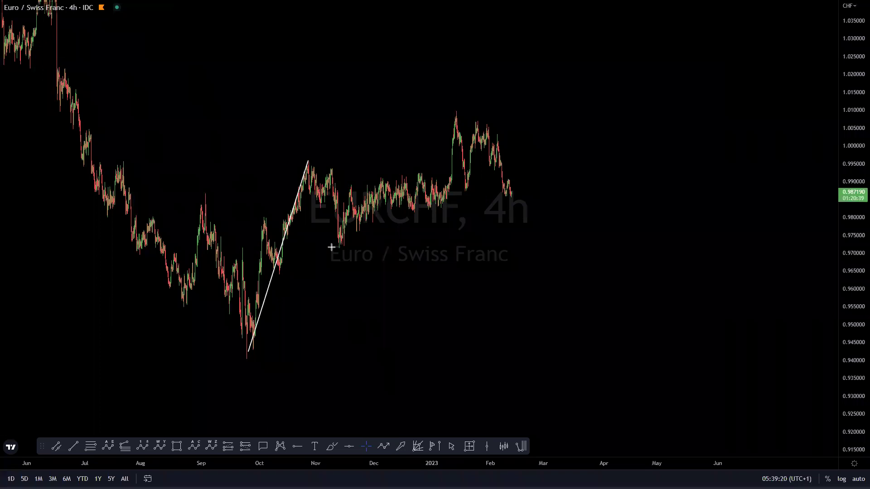
drag(337, 246, 351, 269)
drag(352, 263, 358, 247)
drag(461, 99, 456, 108)
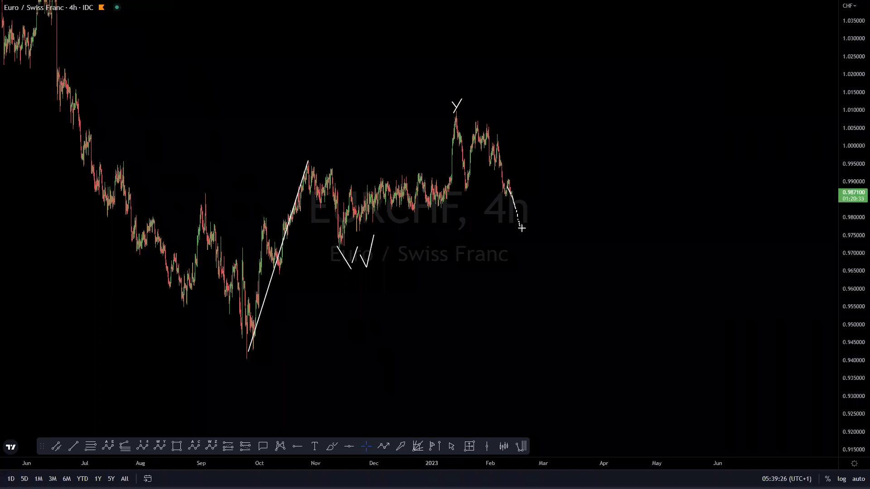
- Sketch EURCHF's swings to about 0.971, 1.009 and 0.974 with a projected rise beyond 1.035, and add diverging boundary lines around the correction
click(307, 163)
click(345, 247)
click(458, 112)
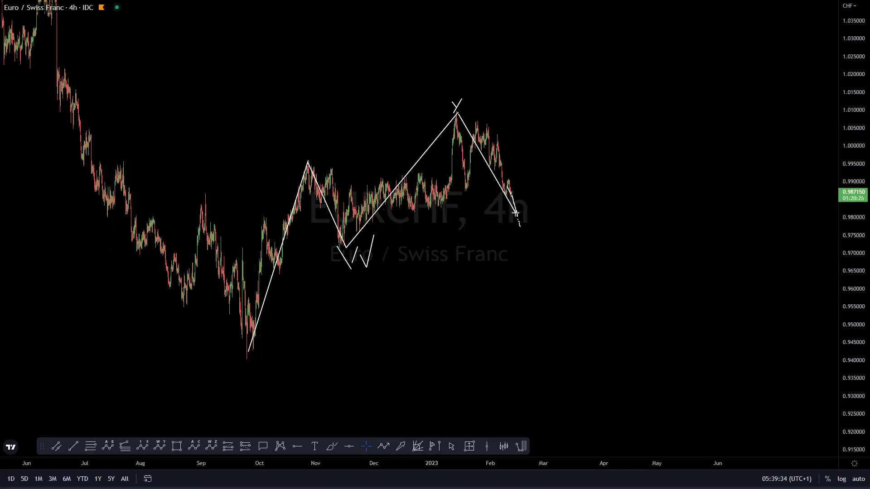
click(512, 237)
click(592, 3)
drag(309, 161, 457, 94)
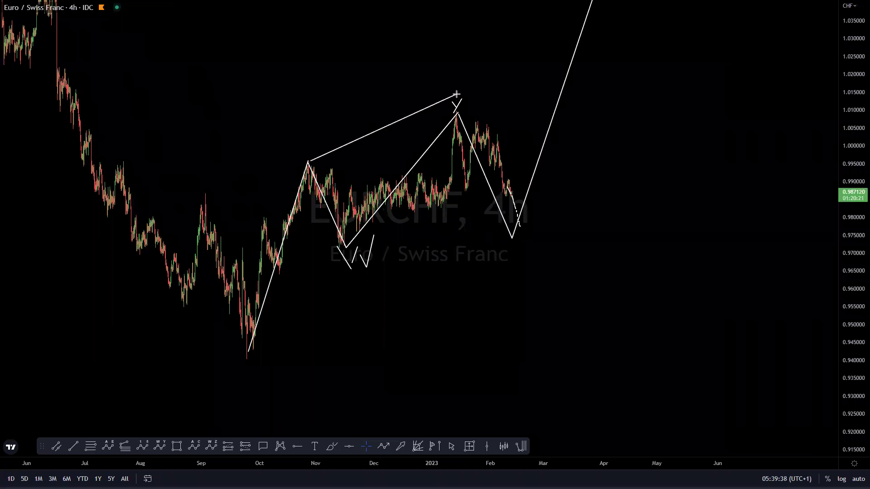
drag(343, 240, 497, 244)
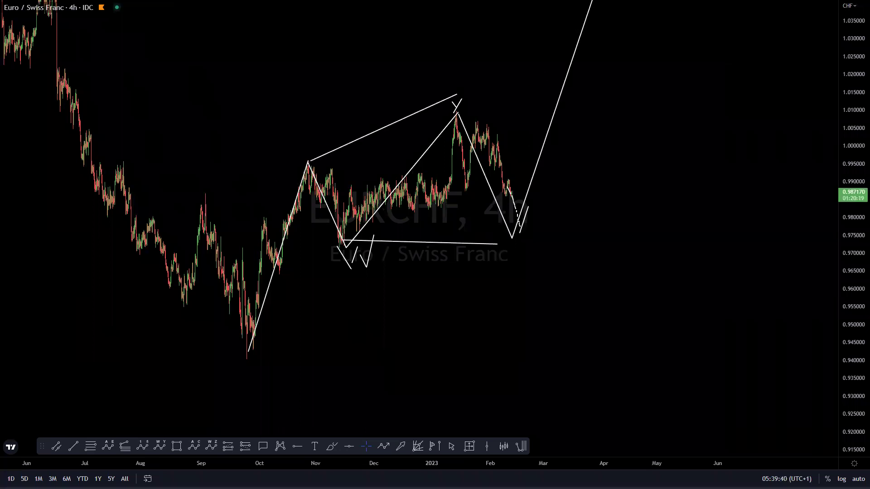
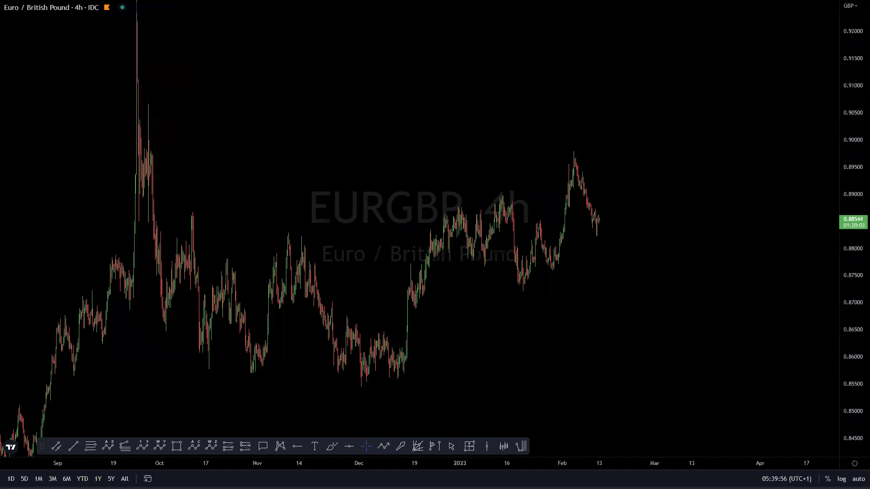
- On EURGBP, sketch the rise from about 0.855 to 0.888 and the bounded correction after it, and draw a horizontal line near 0.876
click(358, 383)
click(457, 206)
click(472, 265)
click(500, 195)
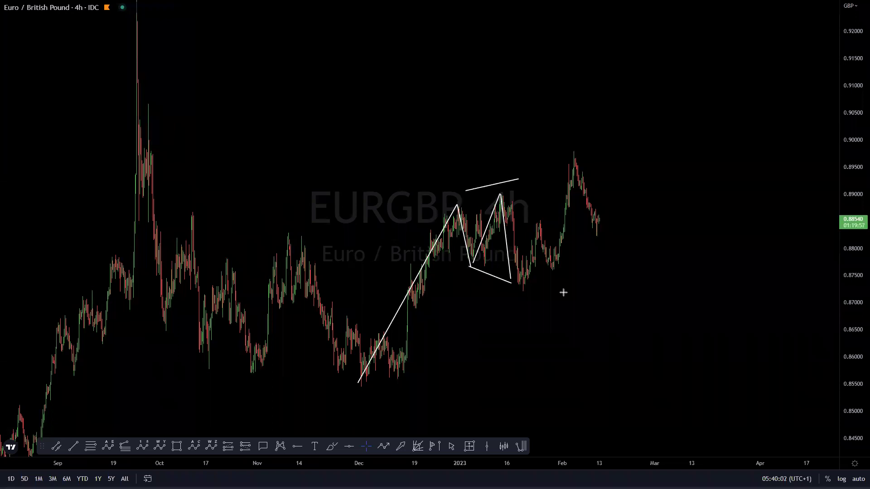
click(552, 272)
click(666, 272)
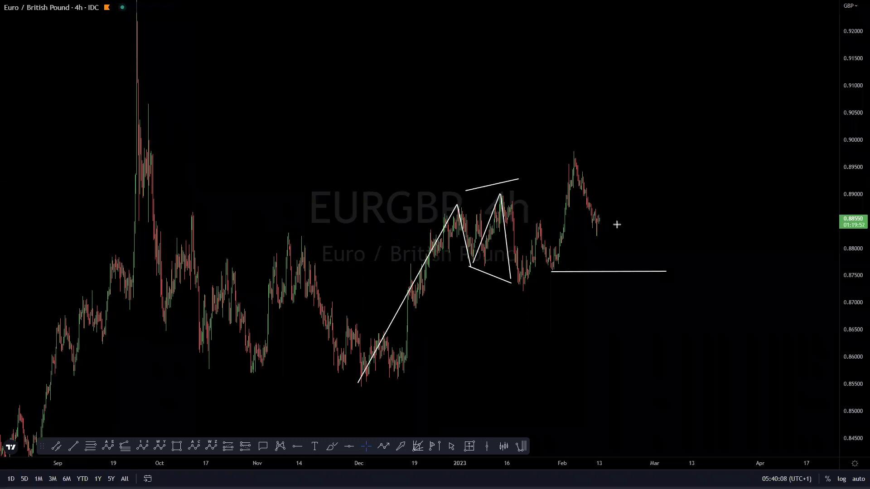
- Project EURGBP's rise from about 0.872 through 0.909 to 0.916, a pullback to about 0.899 and a rally above 0.92, and clear the drawings
mouse_move(519, 290)
mouse_down()
mouse_move(539, 220)
mouse_move(554, 267)
mouse_move(574, 164)
mouse_move(596, 226)
mouse_move(618, 156)
mouse_up()
mouse_move(630, 96)
mouse_down()
mouse_move(633, 82)
mouse_move(629, 119)
mouse_move(664, 52)
mouse_up()
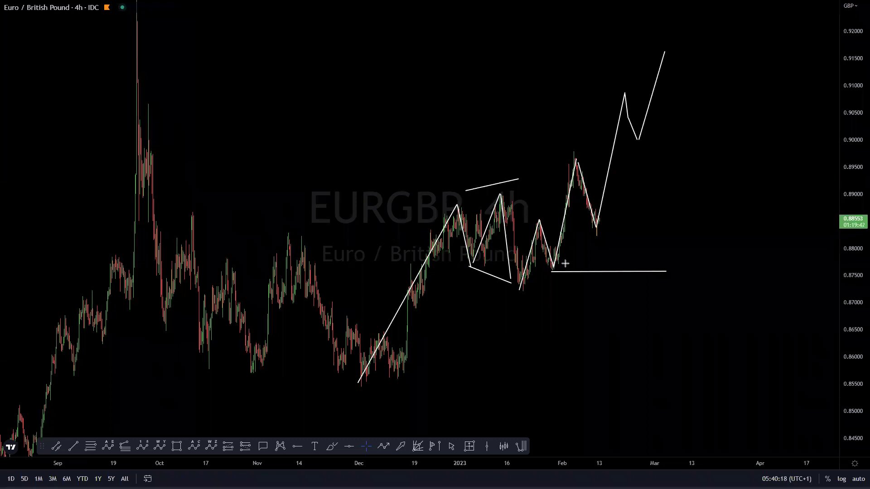
mouse_move(662, 52)
mouse_down()
mouse_move(689, 114)
mouse_move(715, 81)
mouse_up()
mouse_move(717, 96)
mouse_down()
mouse_move(726, 143)
mouse_move(743, 16)
mouse_up()
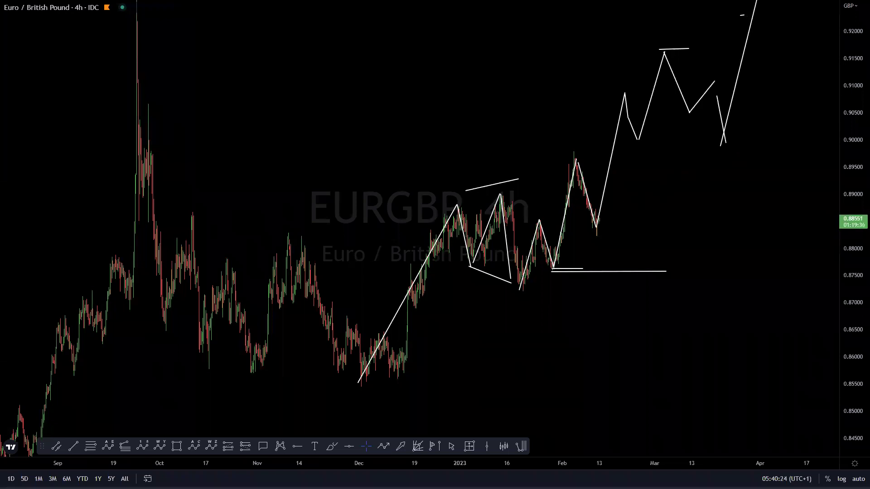
key(Escape)
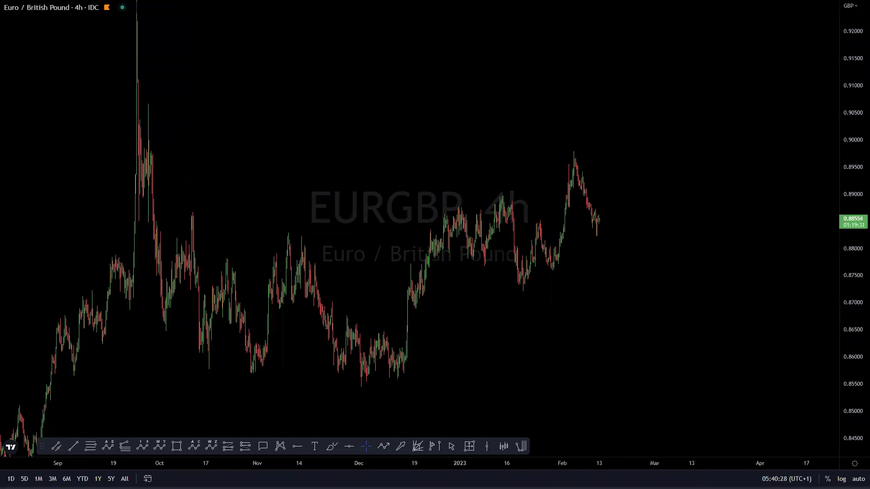
scroll(363, 148, down, 1)
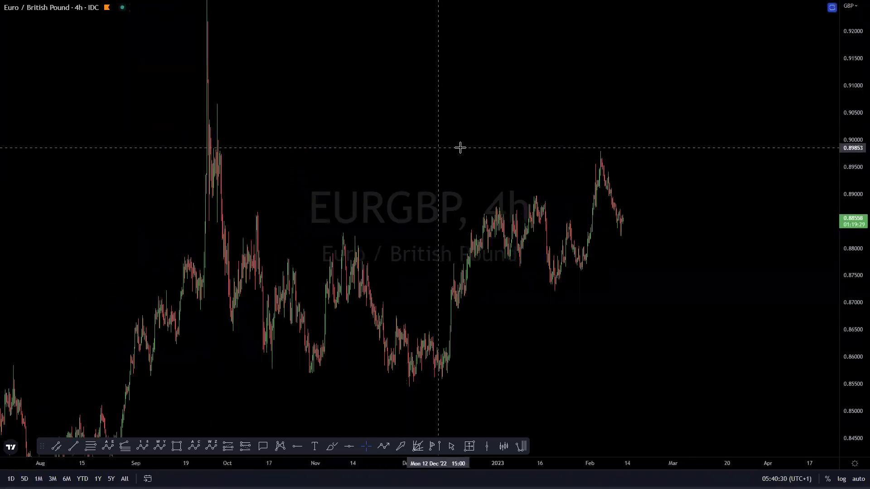
drag(846, 78, 842, 142)
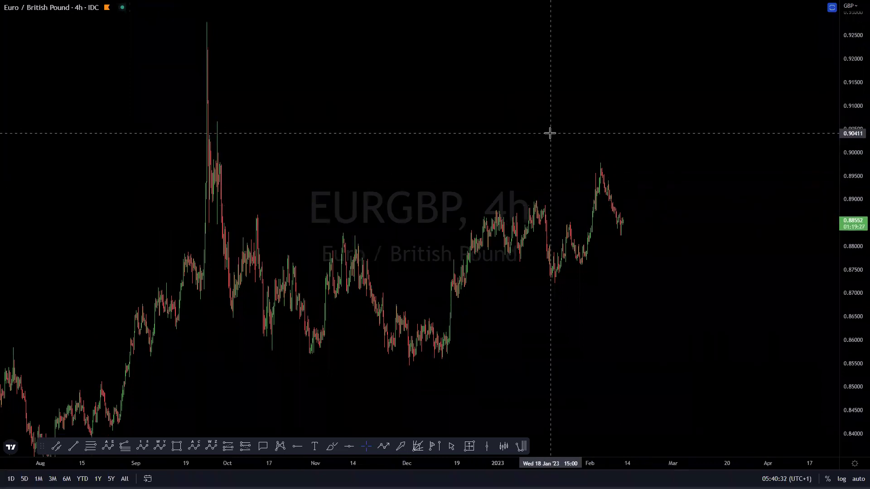
drag(550, 134, 558, 141)
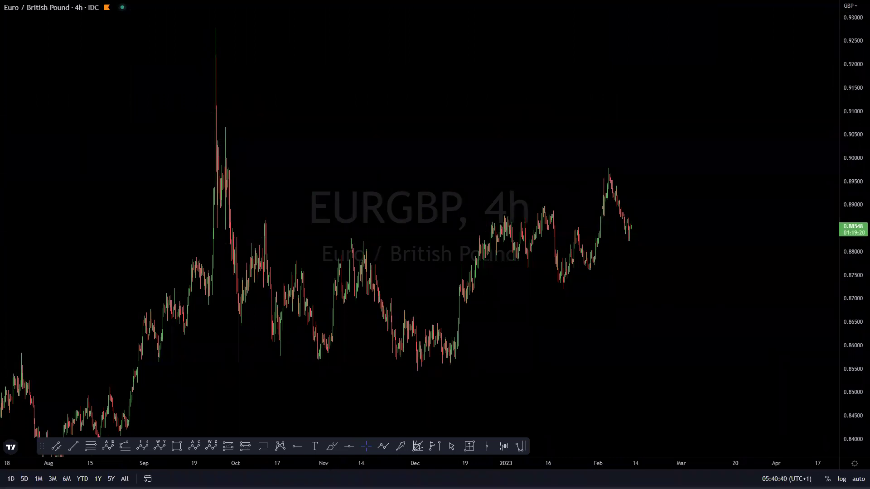
- Sketch EURGBP's swings from the September high near 0.928 through about 0.865, 0.884, 0.854, 0.888 and 0.871 to 0.898
click(215, 23)
click(247, 323)
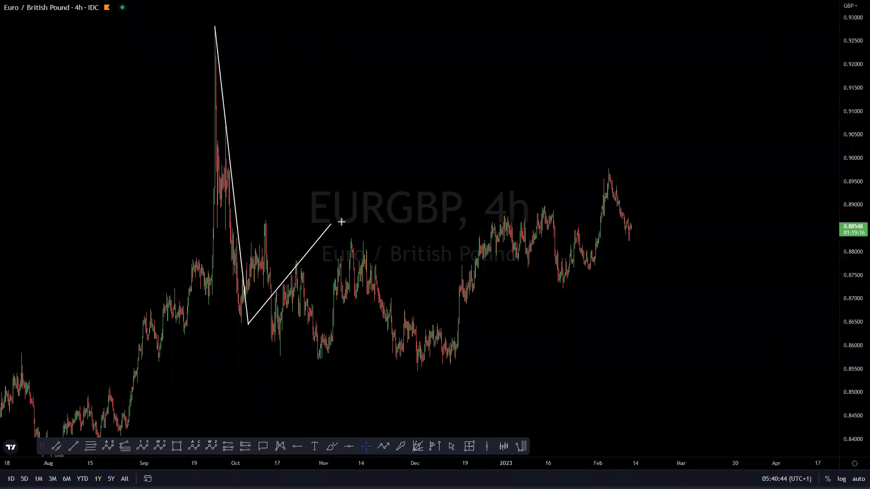
click(352, 232)
click(423, 373)
click(529, 212)
click(557, 295)
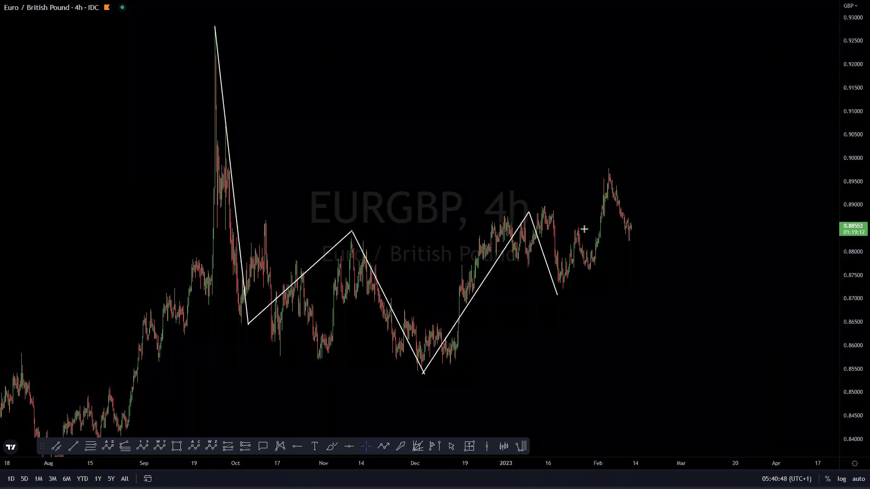
click(619, 168)
- Project EURGBP's fall to about 0.861, rebound to 0.877, drop to 0.845 and rally above 0.92 with added guide lines, and clear the drawings
click(651, 339)
click(683, 264)
drag(686, 273, 704, 414)
drag(718, 307, 606, 341)
drag(707, 332, 639, 355)
mouse_move(362, 242)
mouse_down()
mouse_move(286, 282)
mouse_move(383, 344)
mouse_up()
drag(694, 429, 767, 55)
drag(677, 66, 653, 66)
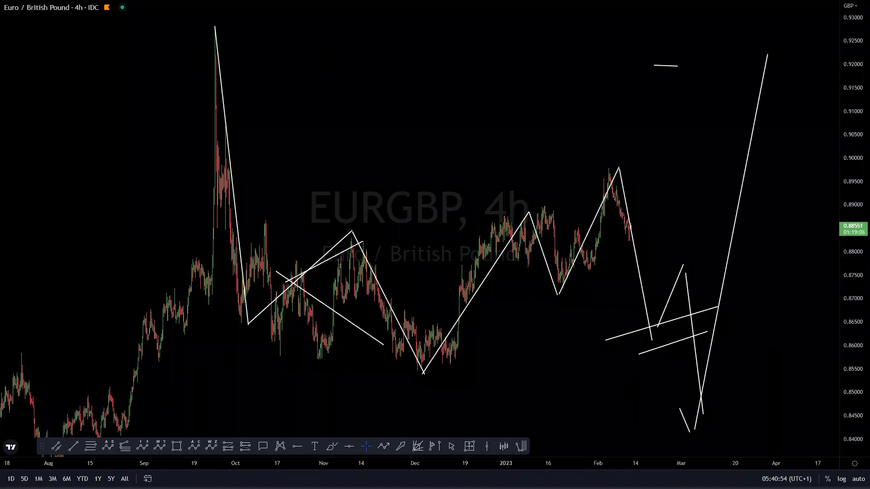
key(Escape)
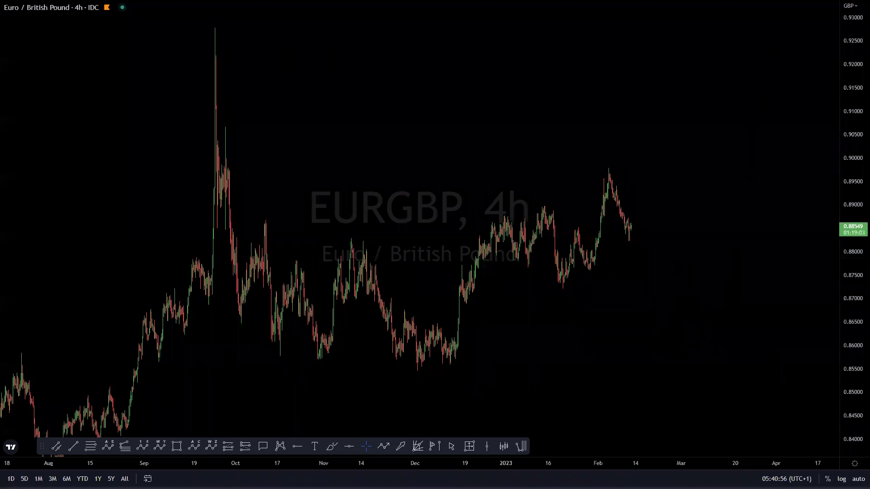
- Switch to GBPAUD and sketch its swings from about 1.59 through 1.82, 1.743, 1.83, 1.75 and 1.80 to 1.727
key(Down)
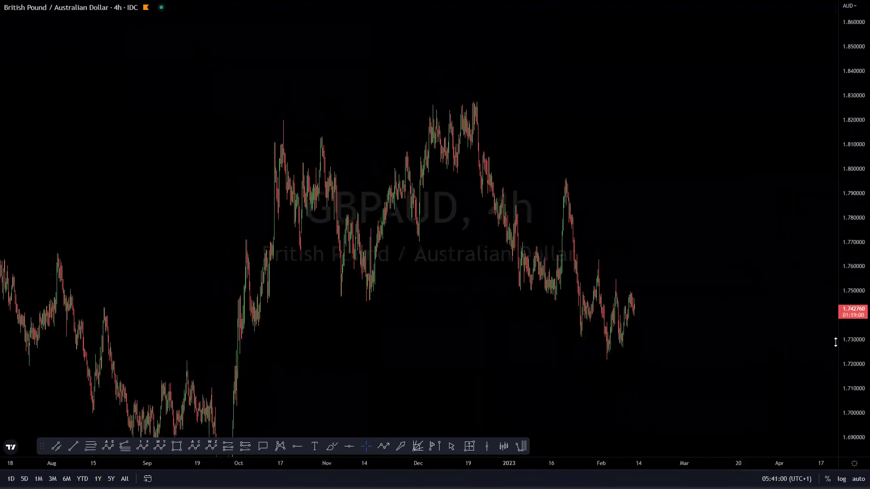
scroll(794, 351, down, 4)
drag(722, 363, 664, 358)
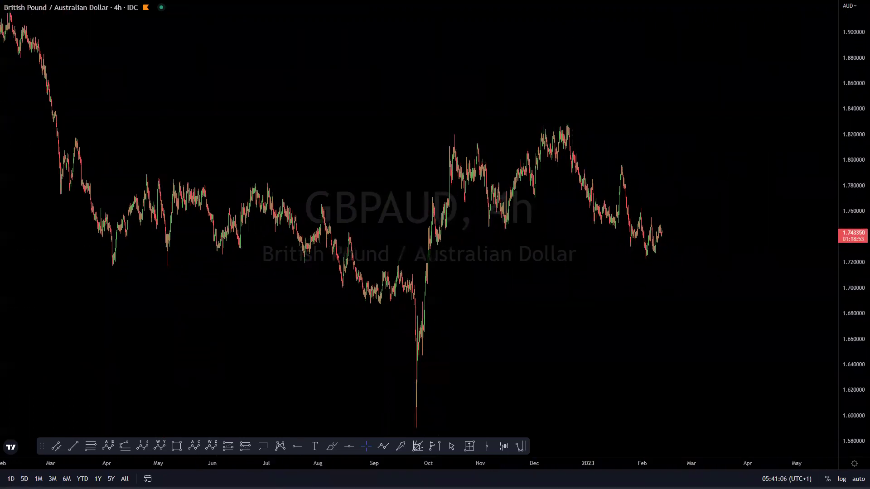
click(414, 426)
click(455, 136)
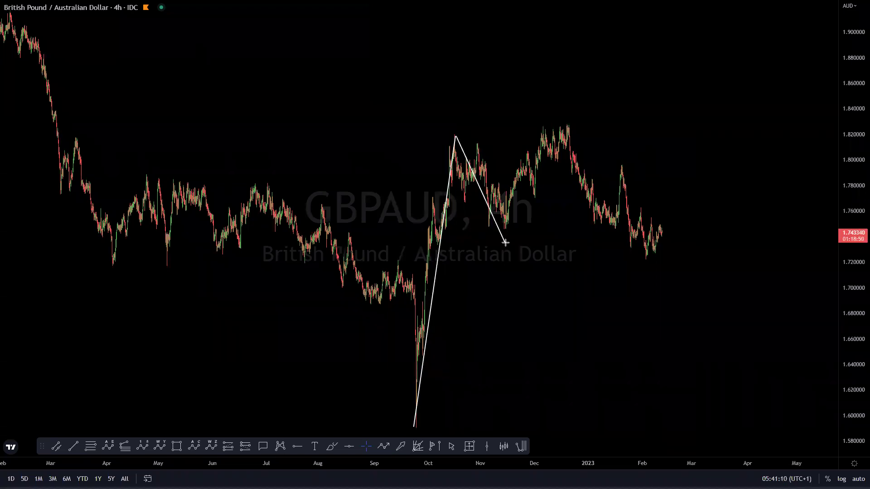
click(504, 233)
click(563, 121)
click(592, 225)
click(616, 160)
click(639, 254)
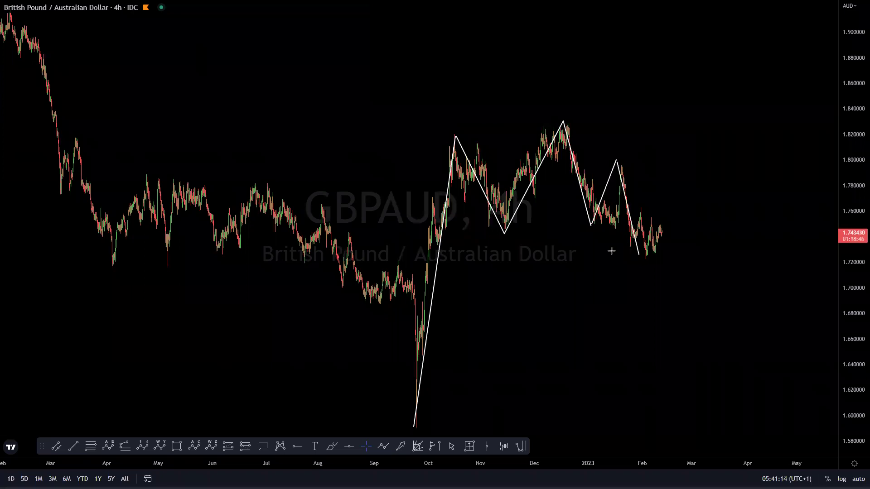
- Add GBPAUD's diverging boundaries, project a rise to about 1.797, a pullback to 1.76 and a rally above 1.92, and clear the drawings
drag(516, 241, 663, 260)
drag(456, 137, 561, 122)
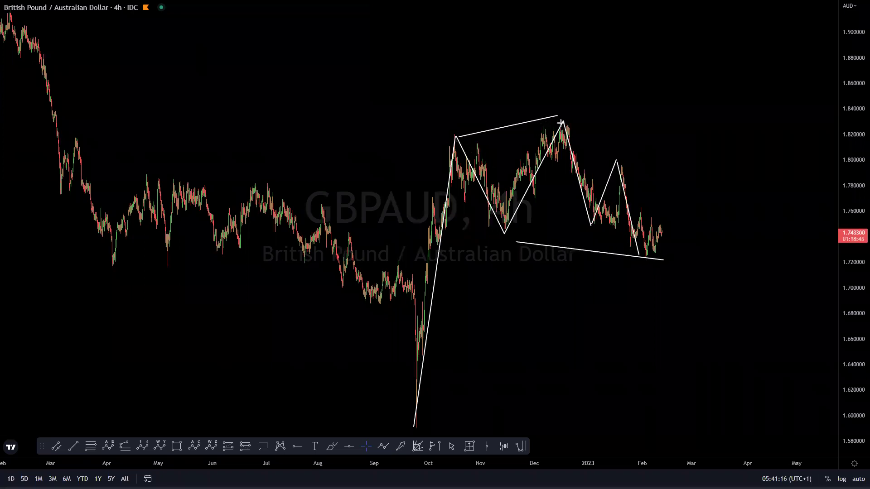
drag(654, 253, 656, 181)
mouse_move(656, 256)
mouse_down()
mouse_move(663, 167)
mouse_move(686, 205)
mouse_up()
drag(687, 198, 706, 169)
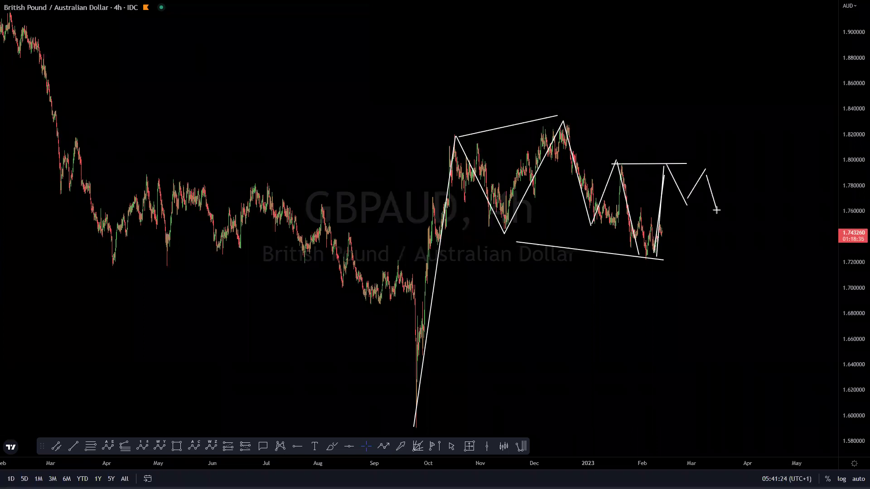
drag(760, 4, 758, 2)
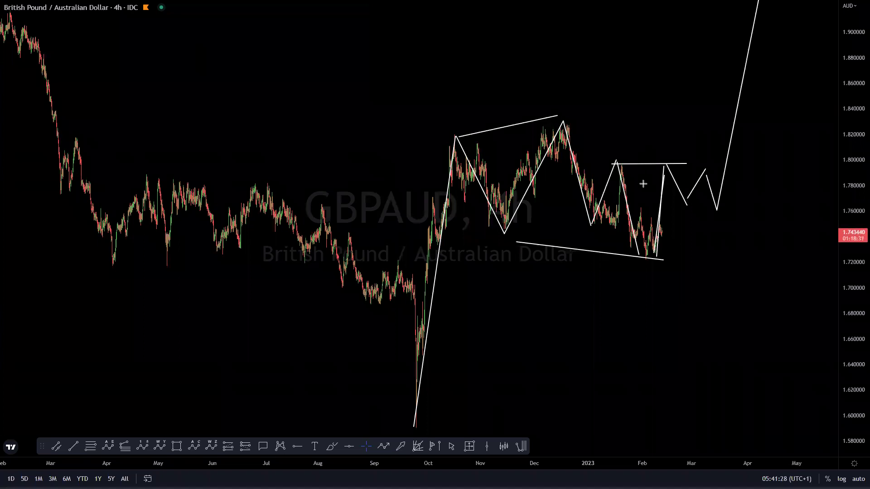
key(Escape)
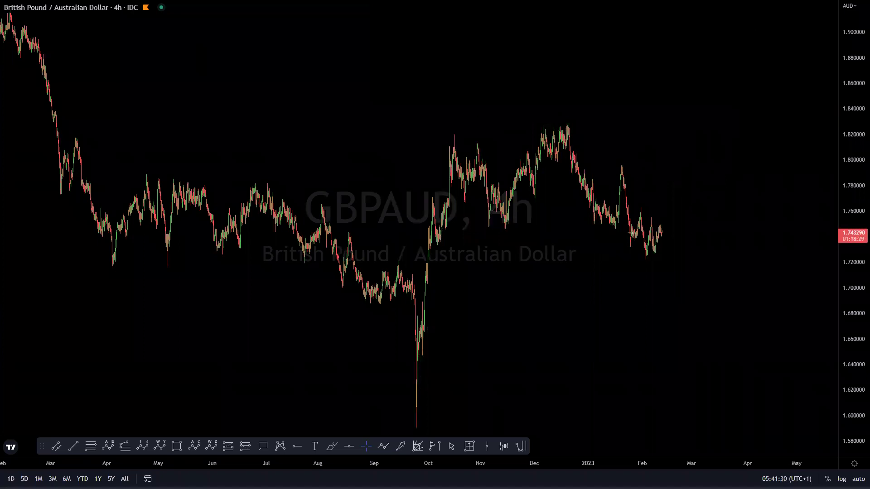
- Sketch GBPAUD's decline from about 1.825 to 1.727, a horizontal line near 1.796, and a projected pullback and rally above 1.92
click(569, 128)
click(600, 228)
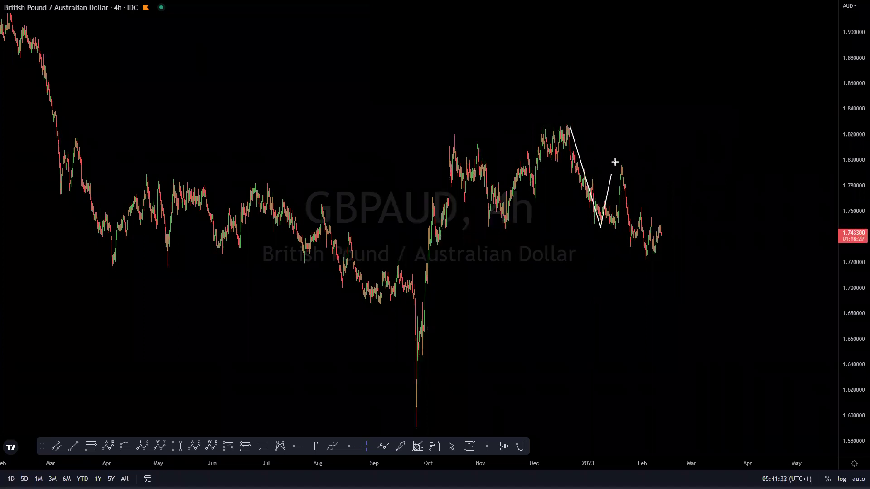
click(646, 253)
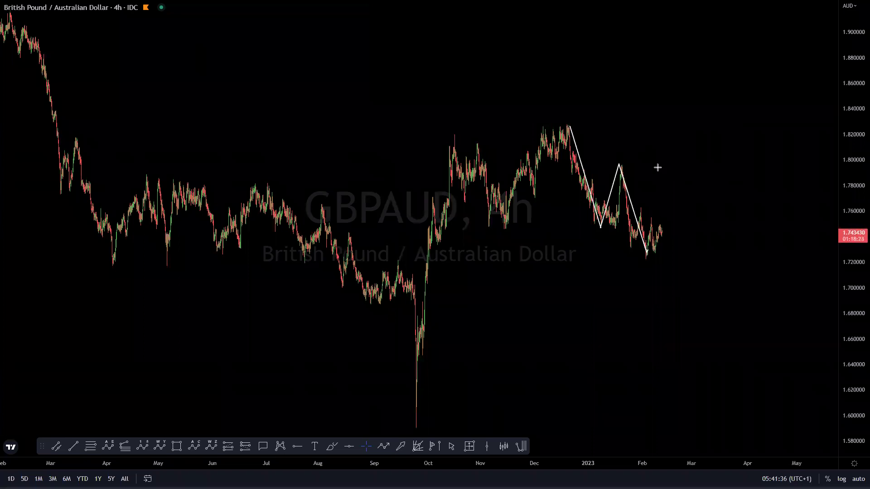
click(620, 166)
click(675, 165)
drag(663, 165, 674, 195)
mouse_move(674, 191)
mouse_down()
mouse_move(690, 171)
mouse_move(701, 207)
mouse_move(736, 1)
mouse_up()
- Sketch GBPAUD's rise from the September low and the correction between diverging boundaries, add a second projected rally above 1.92, and clear the drawings
mouse_move(423, 363)
mouse_down()
mouse_move(455, 136)
mouse_move(496, 227)
mouse_up()
mouse_move(503, 217)
mouse_down()
mouse_move(566, 109)
mouse_move(646, 244)
mouse_up()
drag(552, 258, 658, 275)
drag(455, 151, 564, 98)
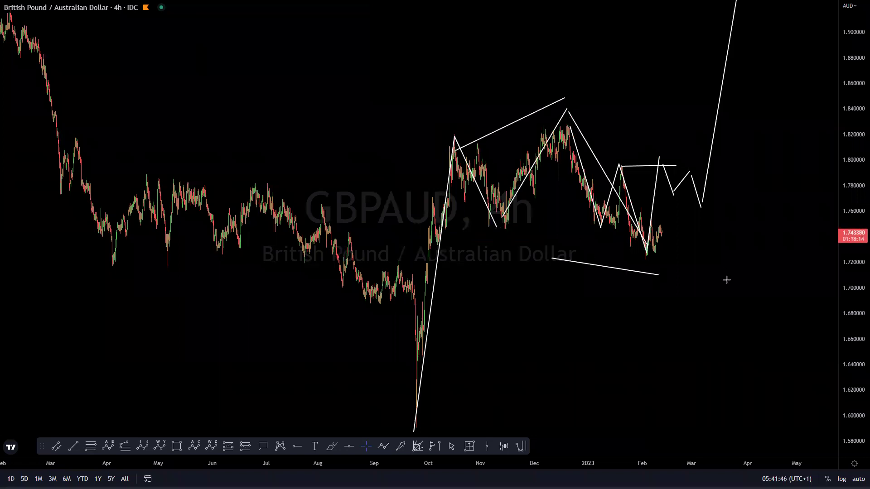
drag(674, 258, 726, 0)
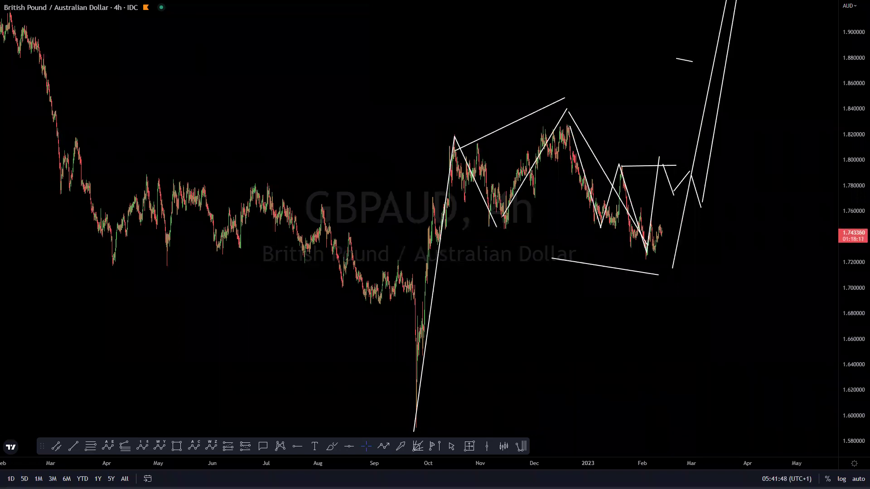
key(Escape)
- Switch to GBPNZD and sketch its rise from about 1.813 to 2.032 and the decline to about 1.888
key(Down)
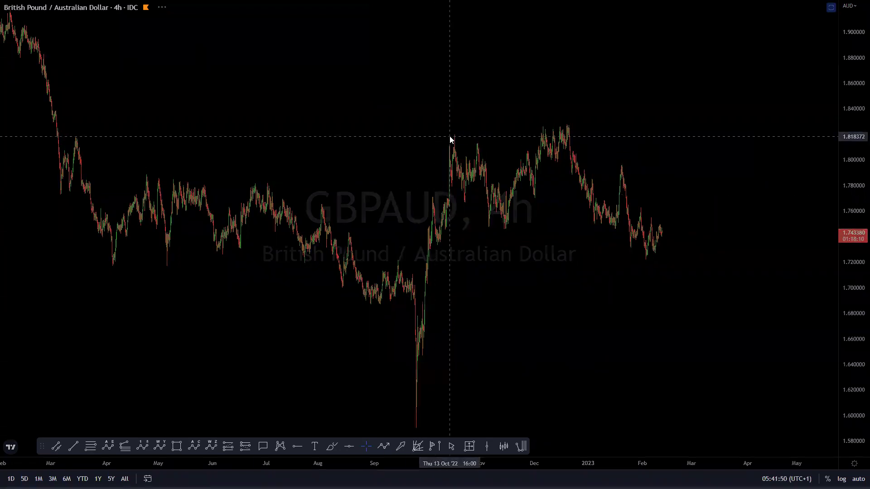
scroll(770, 219, down, 3)
drag(857, 79, 844, 402)
drag(858, 125, 821, 339)
scroll(771, 266, down, 3)
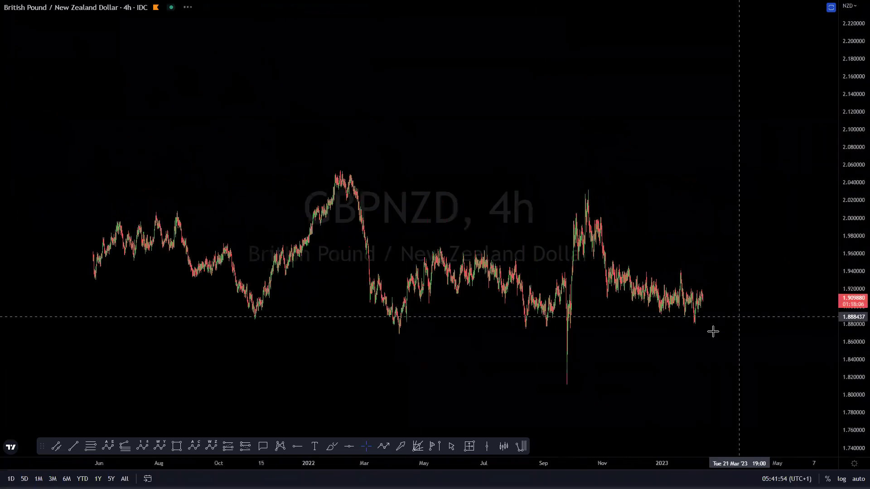
scroll(694, 209, up, 5)
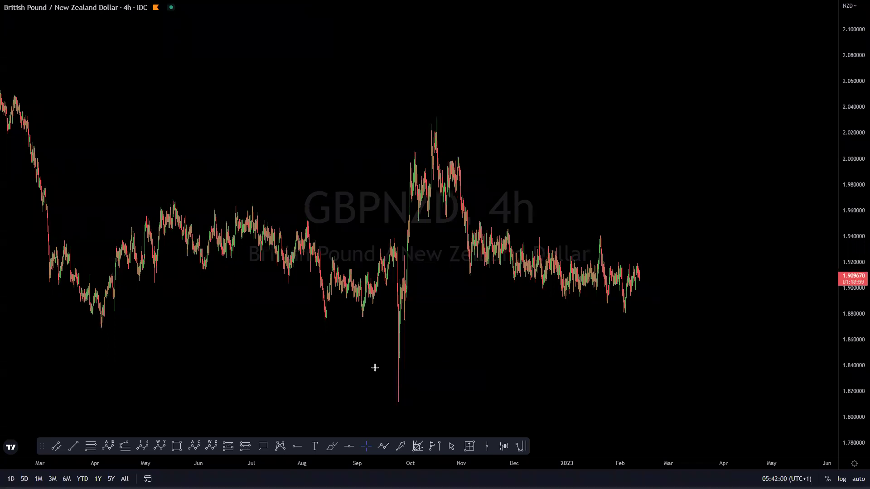
click(399, 399)
click(436, 117)
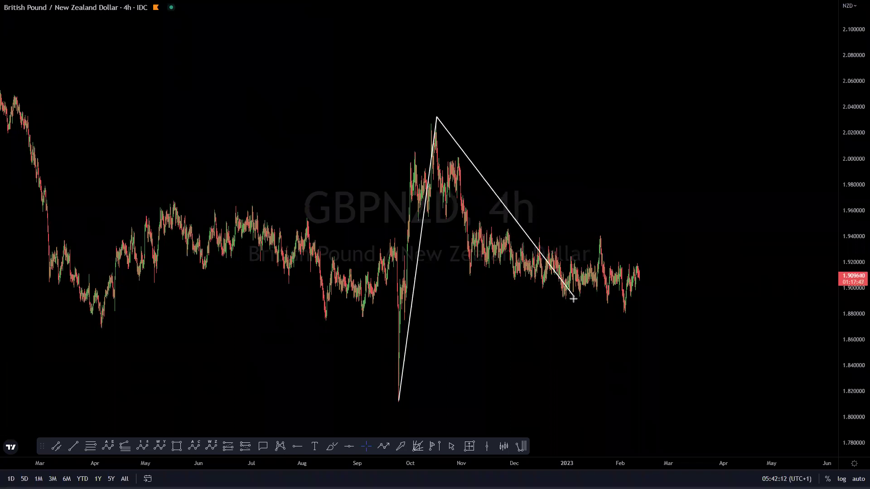
click(572, 303)
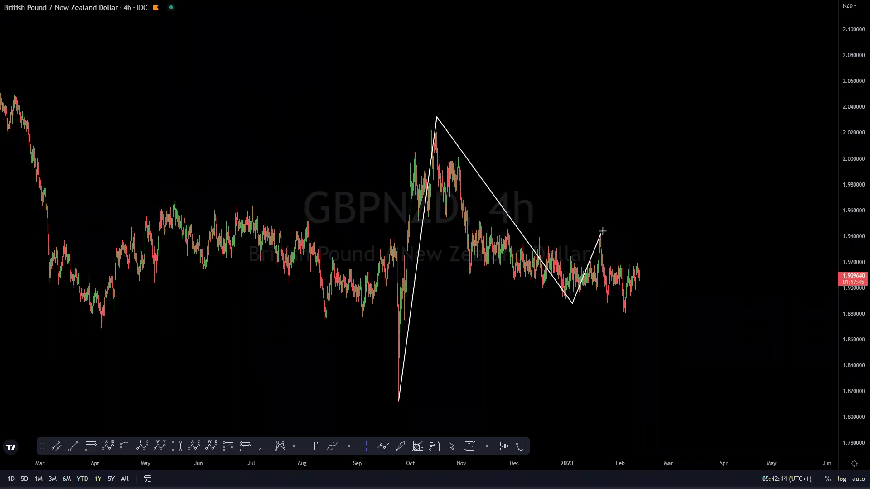
- Sketch GBPNZD's widening correction up to about 1.95 with boundary lines, project a drop to about 1.785, and clear the drawings
double_click(607, 301)
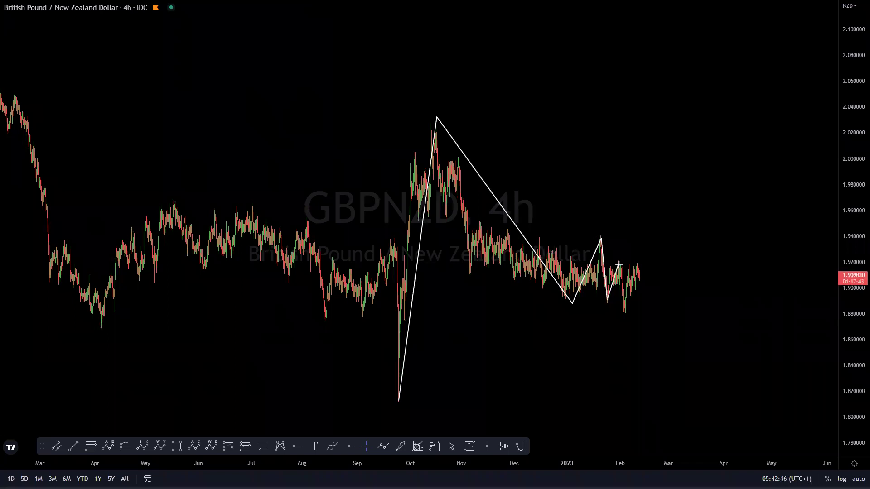
double_click(650, 232)
drag(648, 223, 732, 437)
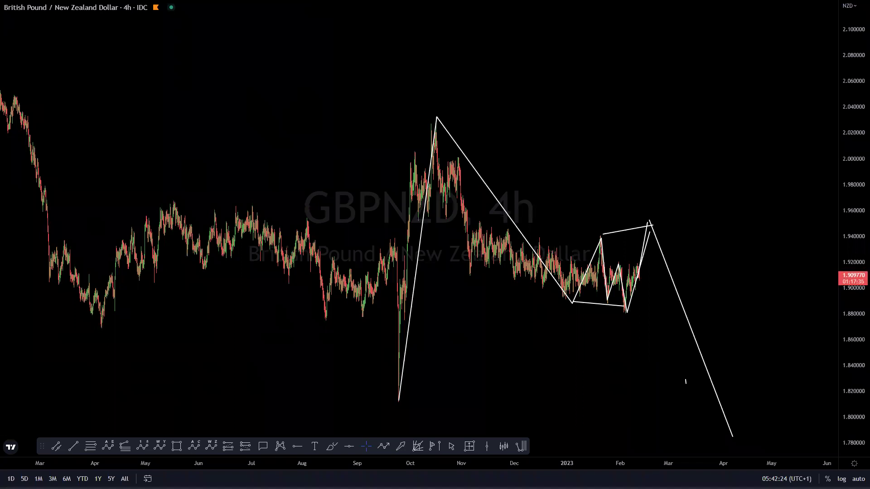
key(Escape)
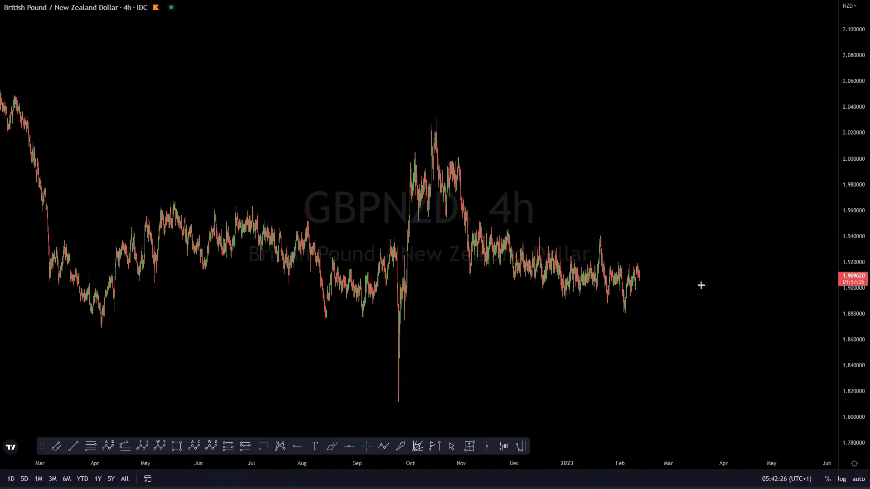
- Sketch GBPNZD's three-leg decline from about 2.032 to 1.877, project a rally to about 2.09, and add two falling lines near the September low
drag(638, 280, 654, 201)
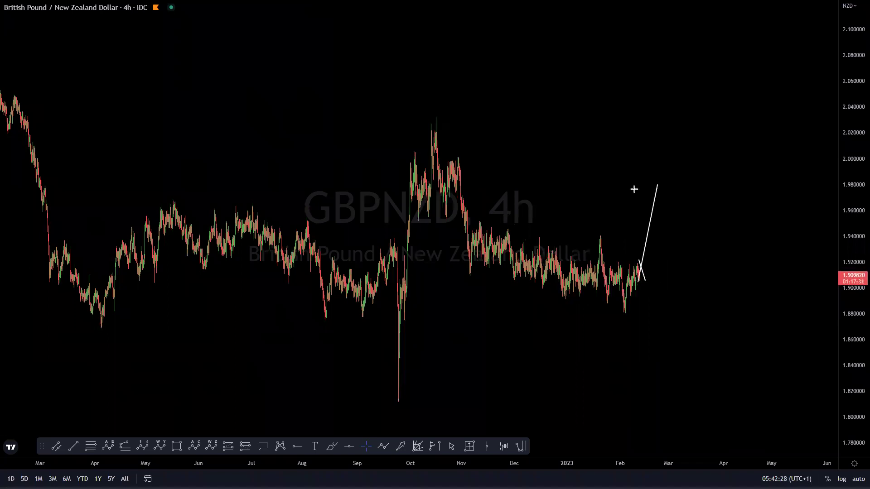
mouse_move(433, 118)
mouse_down()
mouse_move(469, 266)
mouse_move(492, 219)
mouse_up()
mouse_move(494, 220)
mouse_down()
mouse_move(618, 307)
mouse_move(626, 300)
mouse_move(631, 317)
mouse_move(678, 41)
mouse_up()
drag(427, 320, 383, 288)
drag(383, 213, 417, 254)
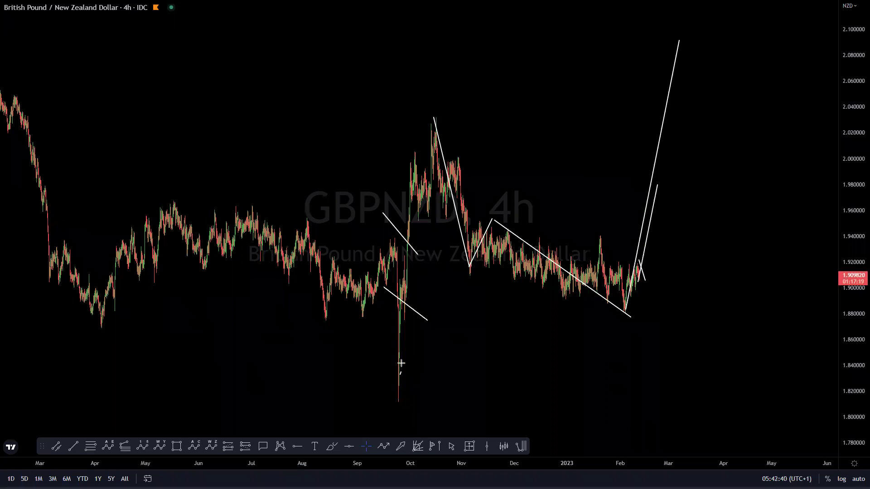
- Sketch GBPNZD's April-to-October swings from about 1.87 through 1.975 and 1.811 to 2.03, and add diverging boundary lines around the correction
mouse_move(96, 327)
mouse_down()
mouse_move(192, 192)
mouse_move(397, 402)
mouse_up()
drag(424, 302, 435, 114)
mouse_move(210, 183)
mouse_down()
mouse_move(420, 147)
mouse_move(400, 144)
mouse_up()
drag(120, 300, 341, 379)
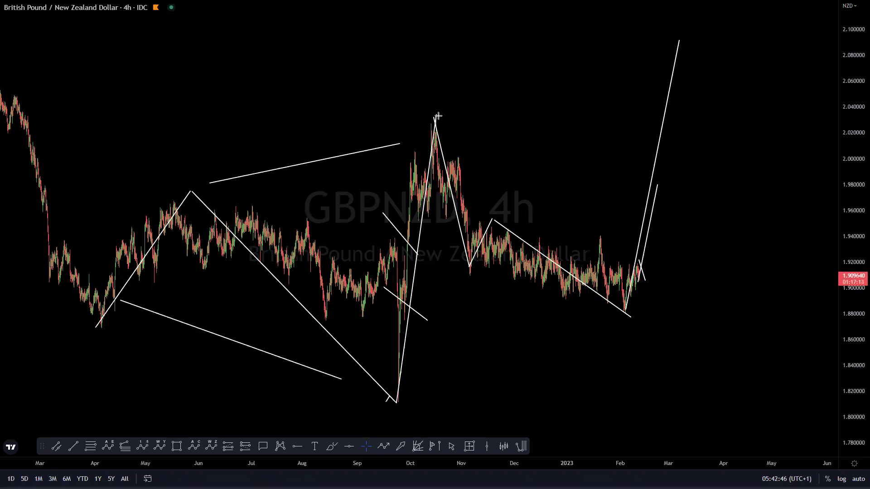
- Clear the old annotations and trace GBPNZD's swings from the September low through October's high to about 1.88 in February, plus a projected rally above 2.10
key(e)
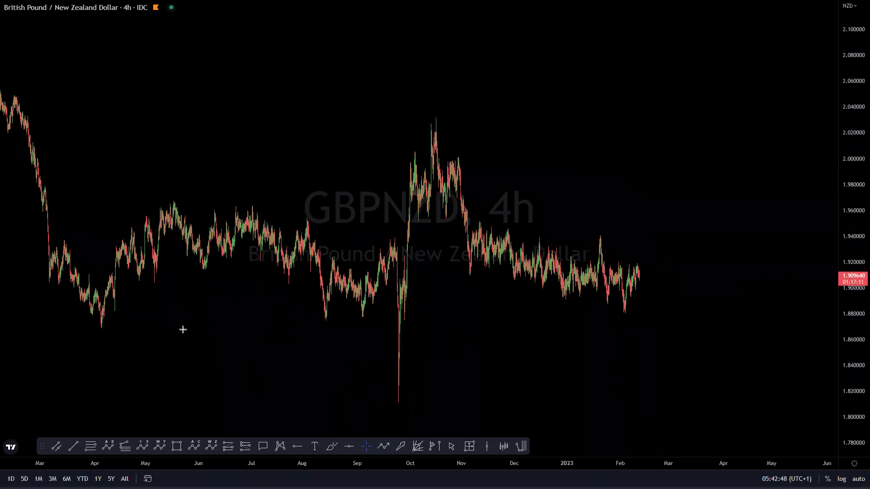
mouse_move(387, 416)
mouse_down()
mouse_move(439, 121)
mouse_move(469, 269)
mouse_up()
drag(496, 220, 499, 218)
mouse_move(502, 220)
mouse_down()
mouse_move(621, 311)
mouse_move(667, 1)
mouse_up()
- Mark the September and projected GBPNZD rallies with pairs of slanted cross lines and label the waves A, B and C
drag(608, 153, 648, 179)
drag(619, 123, 662, 160)
drag(407, 292, 437, 311)
drag(436, 343, 383, 317)
drag(461, 100, 448, 58)
drag(425, 80, 473, 83)
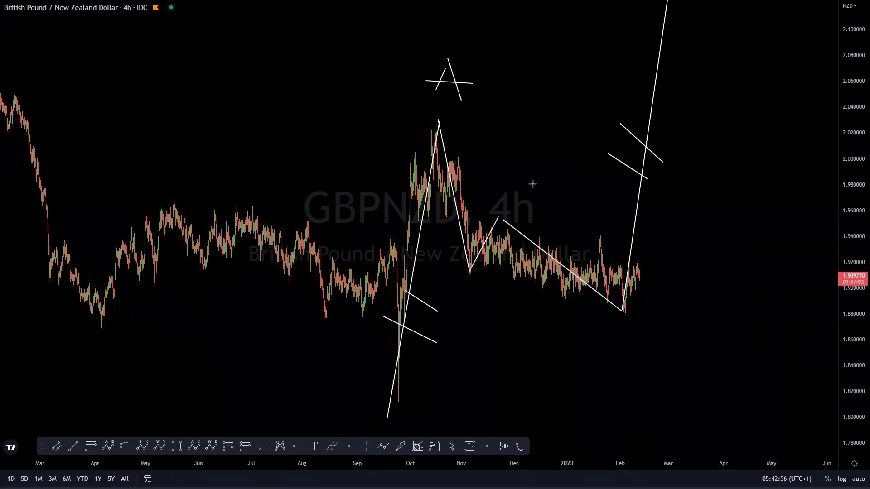
drag(633, 357, 701, 8)
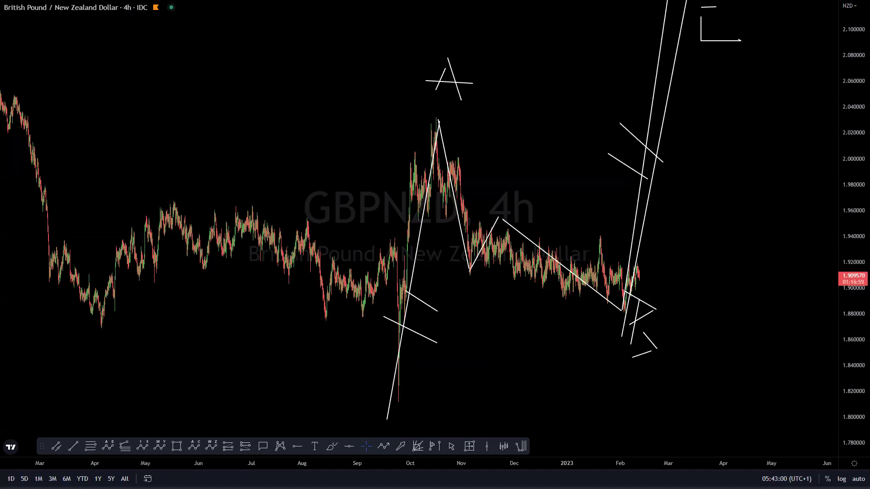
- Clear the GBPNZD annotations and open the GBPCHF 4h chart
key(Escape)
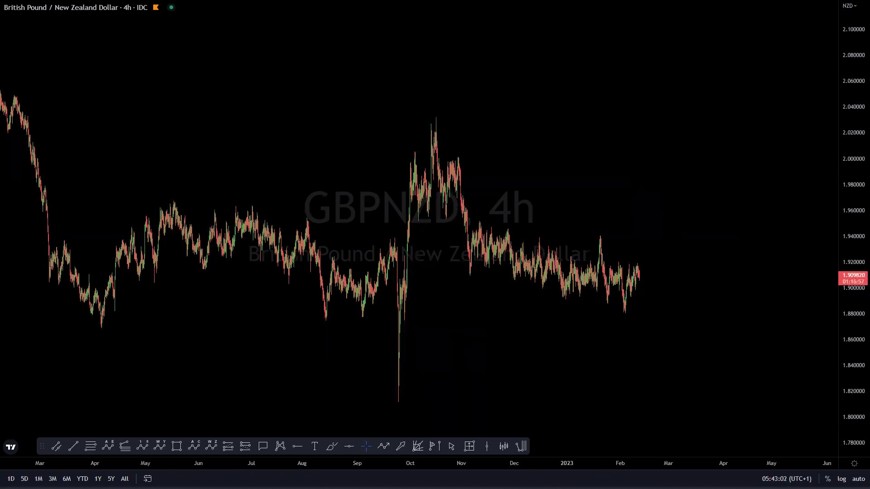
key(Down)
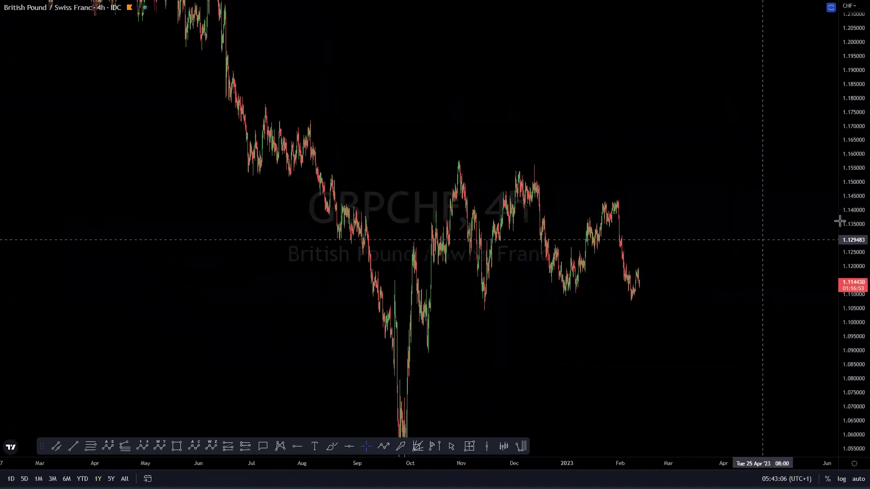
drag(711, 259, 688, 229)
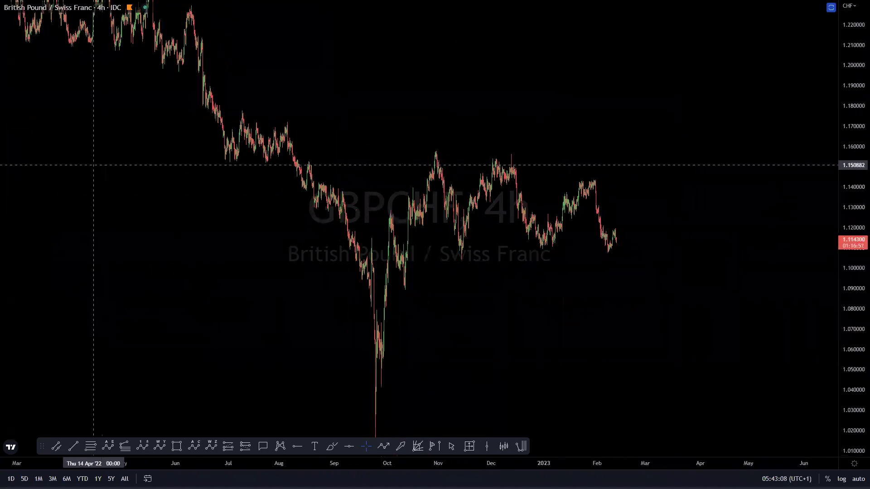
drag(476, 313, 466, 247)
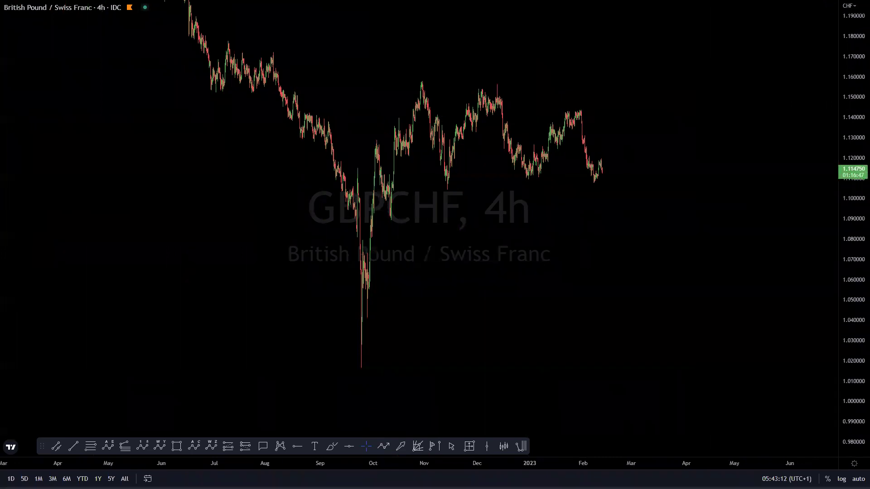
- Trace GBPCHF's rise from the September low and the following correction, bounding the correction with descending upper and lower lines
click(363, 364)
click(444, 185)
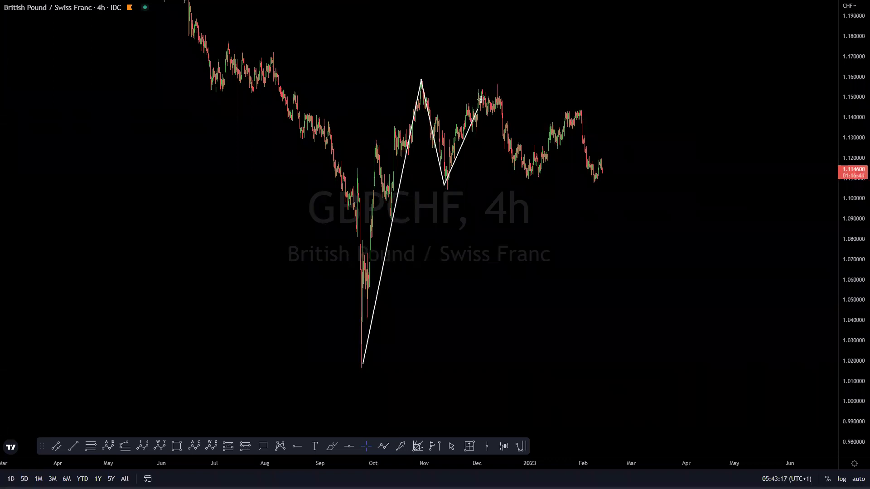
click(569, 110)
drag(445, 193, 585, 213)
click(417, 74)
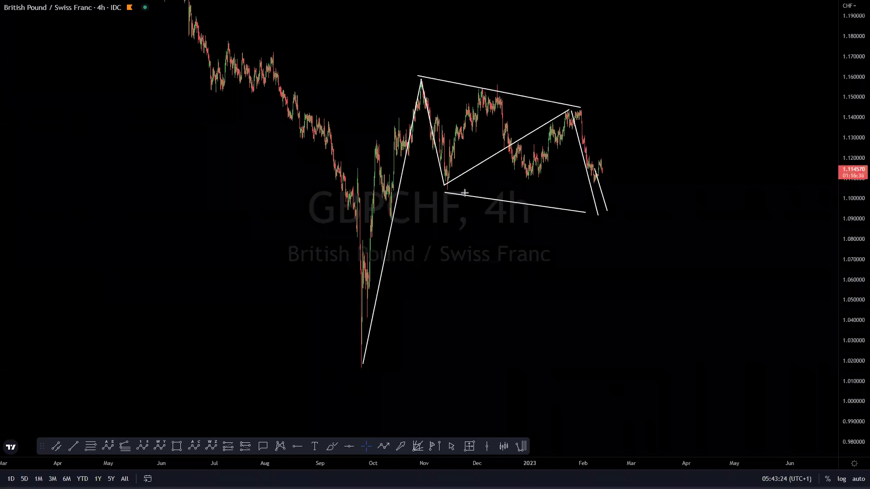
- Draw projected GBPCHF rallies from about 1.09 and about 1.106, with slanted cross lines over the autumn and projected rises
click(608, 216)
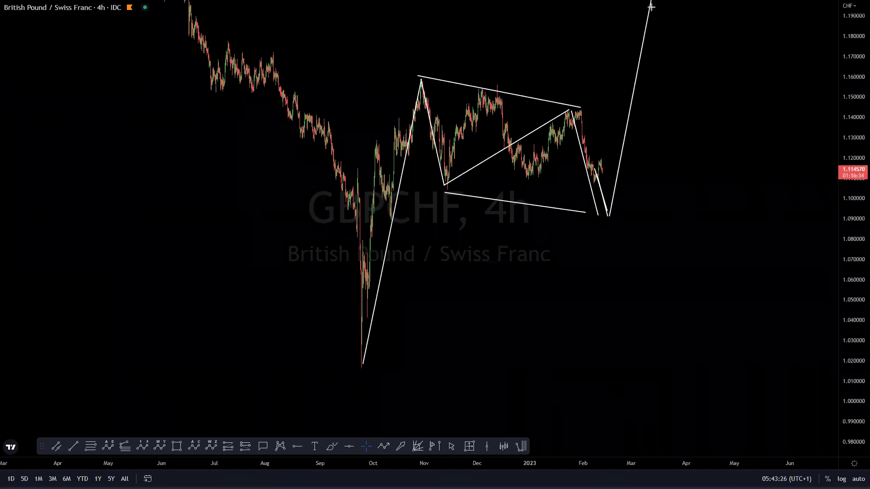
drag(642, 105, 644, 108)
drag(365, 208, 406, 245)
drag(368, 154, 444, 231)
mouse_move(604, 160)
mouse_down()
mouse_move(609, 213)
mouse_move(619, 155)
mouse_up()
drag(632, 175, 667, 0)
click(598, 135)
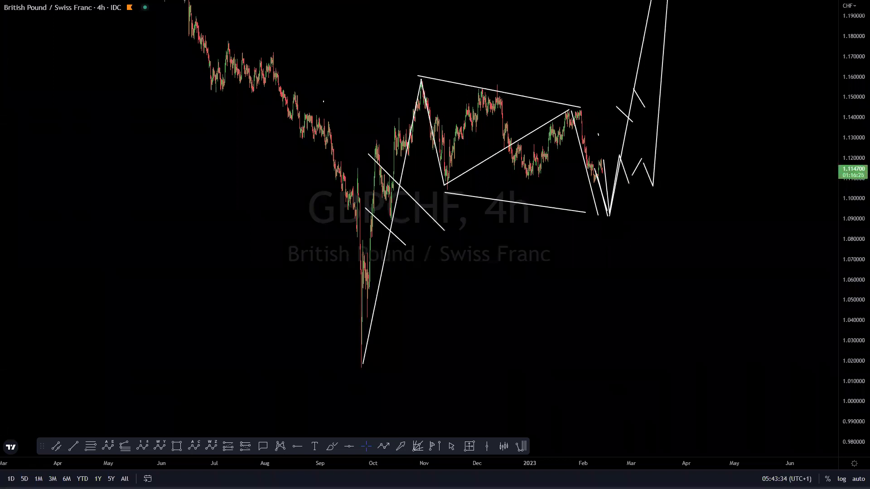
- Clear the GBPCHF annotations and open the GBPCAD 4h chart
key(Escape)
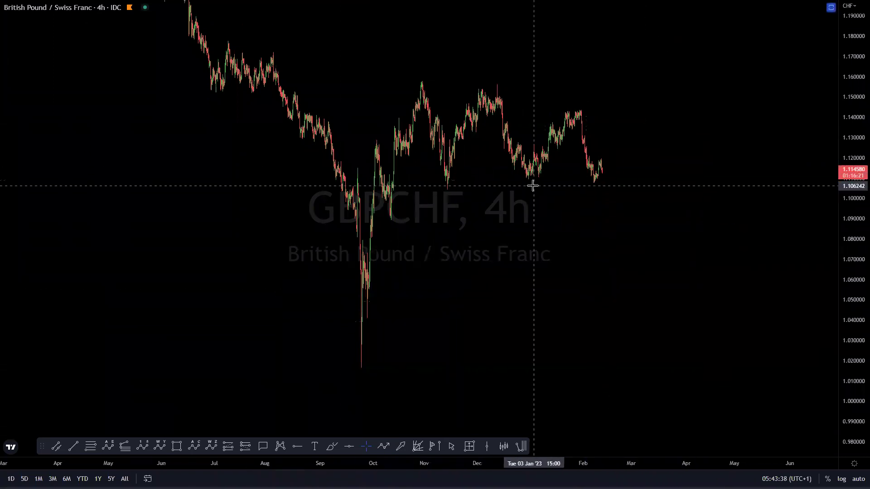
key(Down)
drag(857, 67, 827, 390)
drag(734, 337, 736, 171)
drag(857, 96, 708, 218)
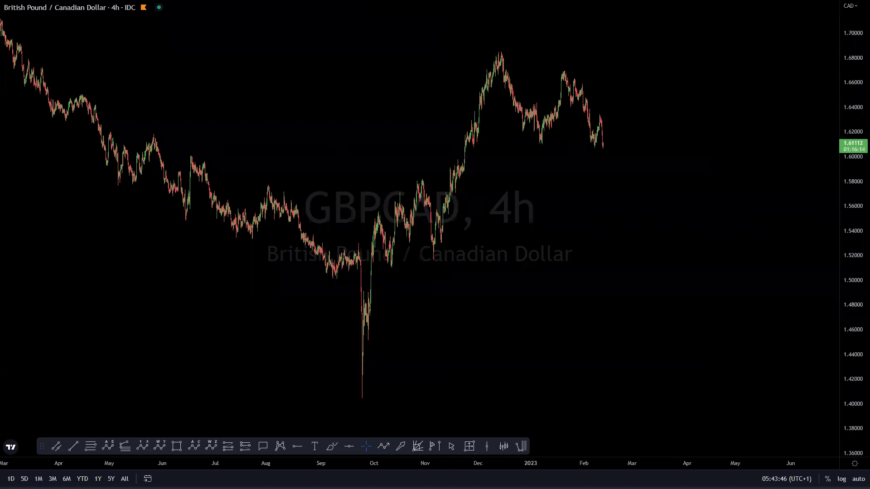
- Trace GBPCAD's swings from the September low to the November pullback and label the waves A, B and C
drag(357, 390, 398, 198)
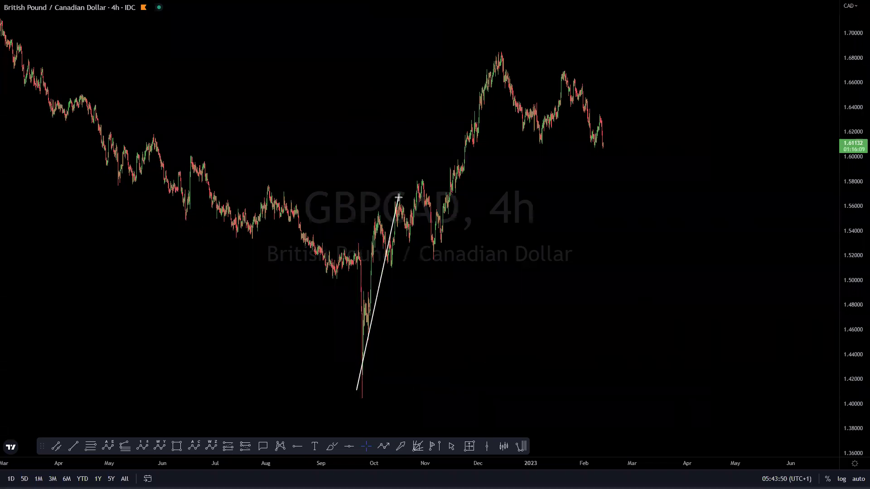
drag(430, 252, 431, 254)
drag(392, 180, 410, 181)
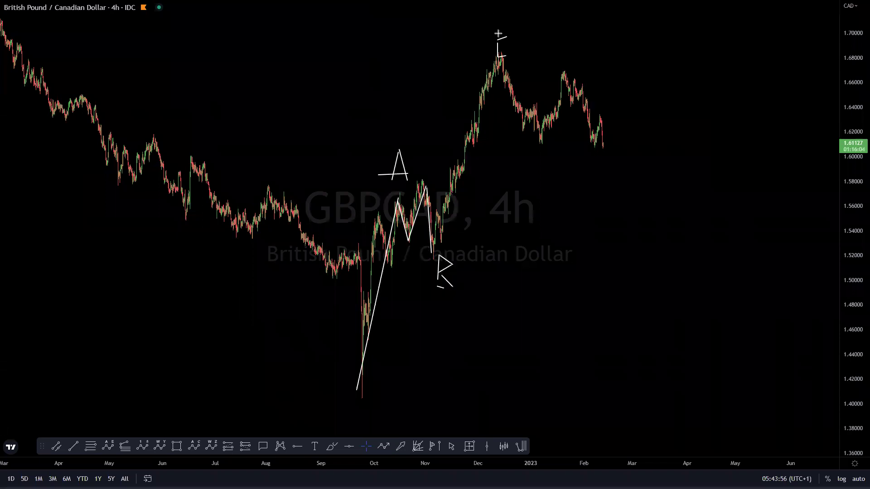
- Sketch GBPCAD's W and X correction down to about 1.585 with projected rallies above 1.70, and cross lines over the autumn rise
mouse_move(498, 49)
mouse_down()
mouse_move(540, 143)
mouse_move(569, 68)
mouse_move(619, 181)
mouse_move(617, 170)
mouse_move(607, 177)
mouse_move(614, 178)
mouse_move(639, 4)
mouse_move(641, 128)
mouse_move(651, 24)
mouse_move(676, 71)
mouse_move(695, 1)
mouse_up()
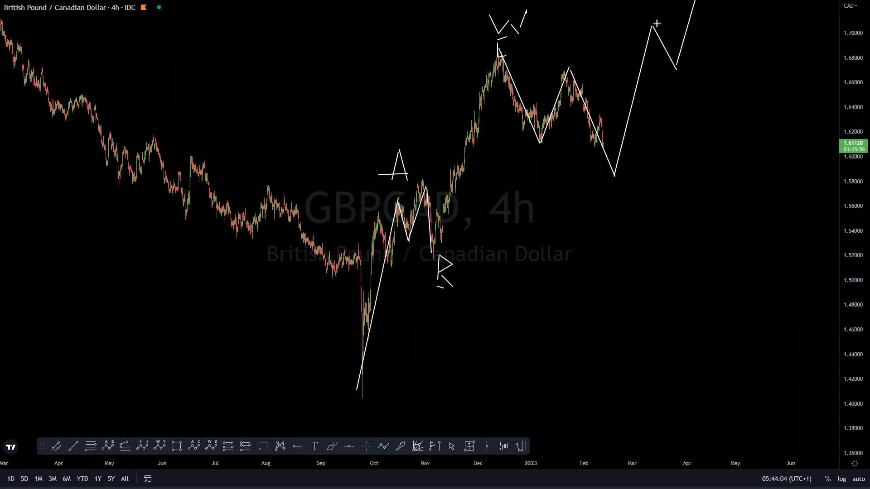
drag(412, 205, 456, 257)
drag(409, 162, 510, 266)
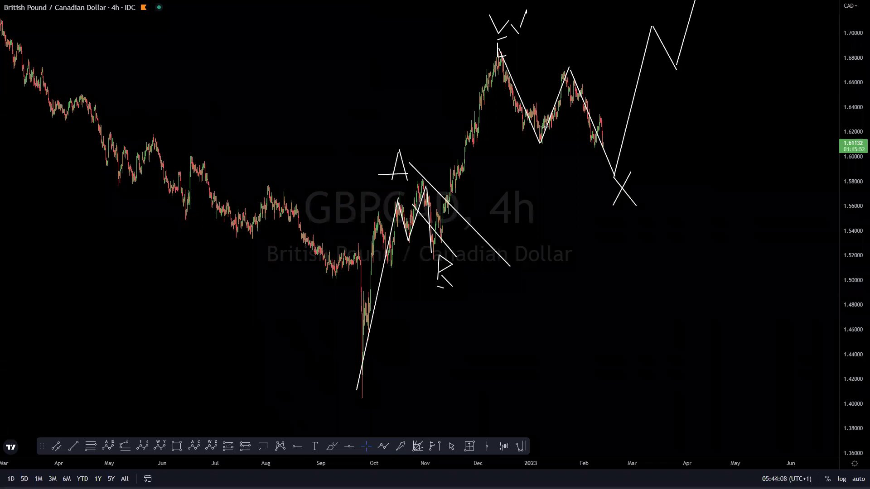
mouse_move(358, 382)
mouse_down()
mouse_move(465, 57)
mouse_move(529, 57)
mouse_move(622, 188)
mouse_move(675, 7)
mouse_up()
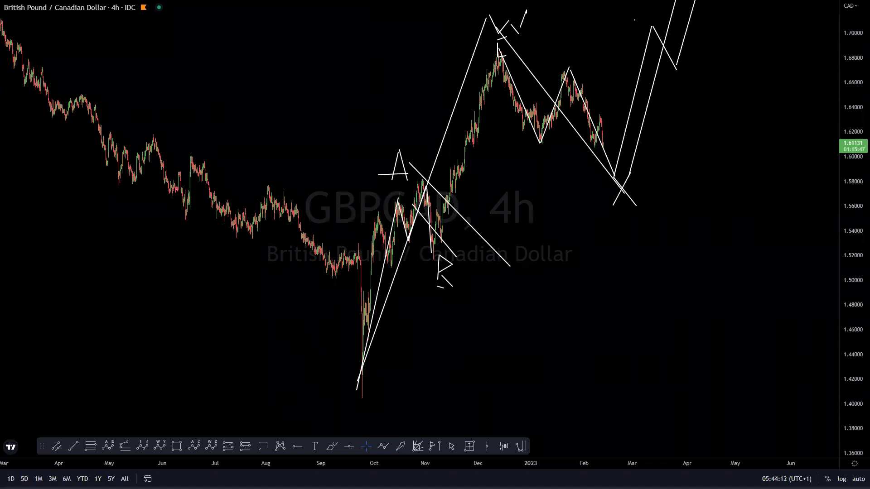
- Clear the GBPCAD annotations and open the AUDNZD 4h chart
key(Escape)
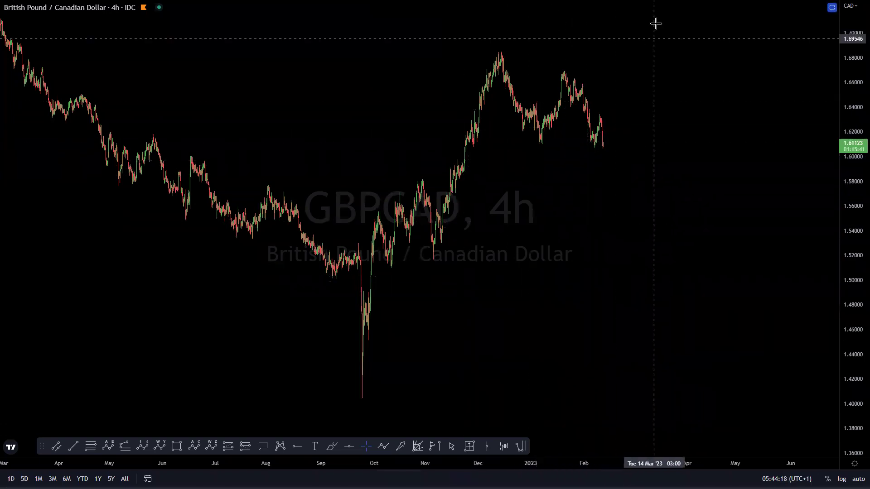
drag(345, 91, 477, 120)
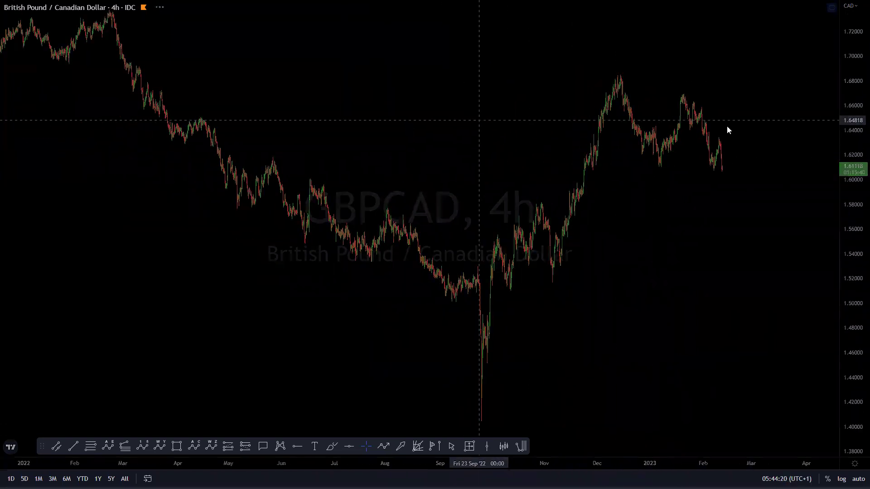
drag(856, 44, 852, 351)
scroll(762, 327, down, 3)
drag(779, 320, 596, 351)
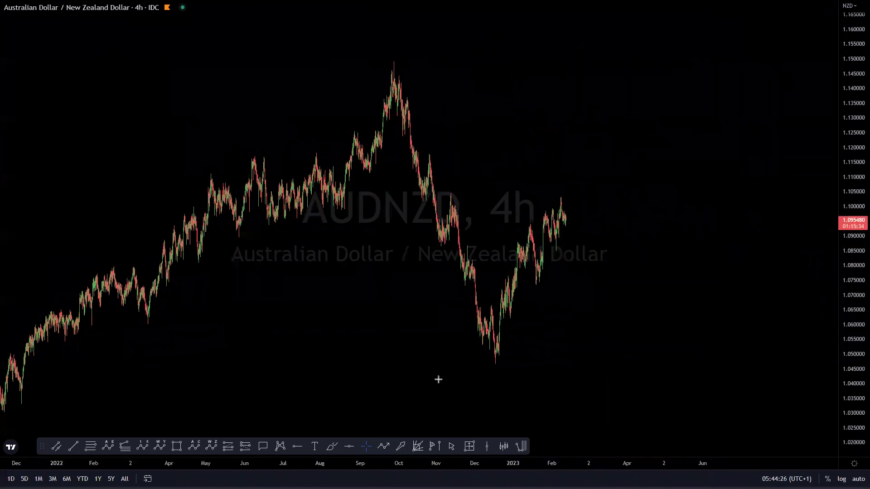
- Trace AUDNZD's fall to the December low, then a rebound, a dip to about 1.063, a rise to about 1.126 and a steep projected drop
click(398, 62)
click(501, 367)
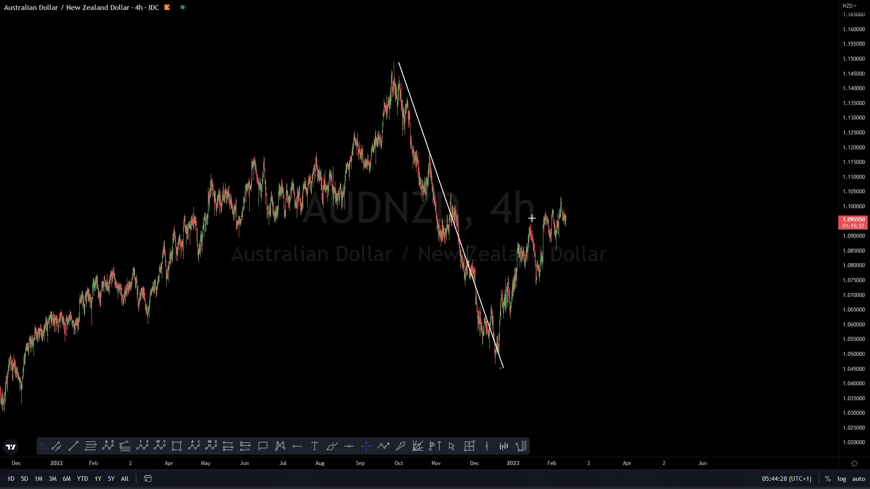
click(532, 217)
click(557, 316)
click(593, 129)
drag(662, 488, 663, 487)
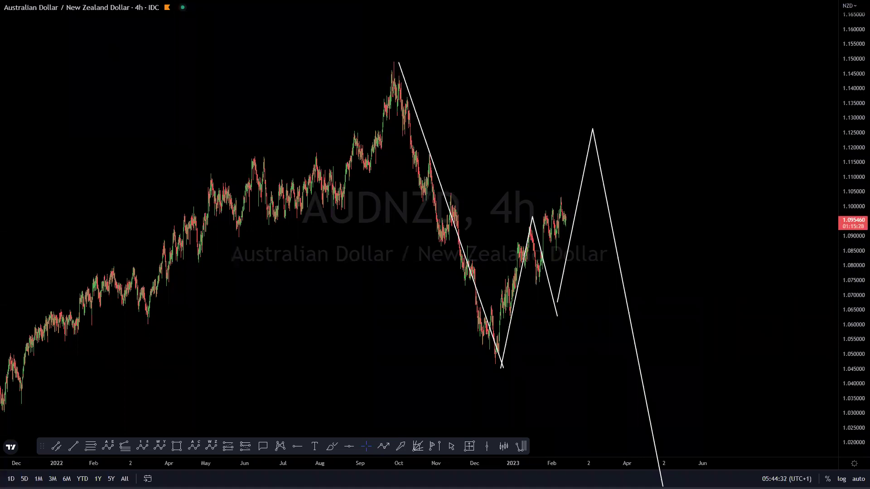
- Clear the AUDNZD annotations and open the AUDCAD 4h chart
key(Escape)
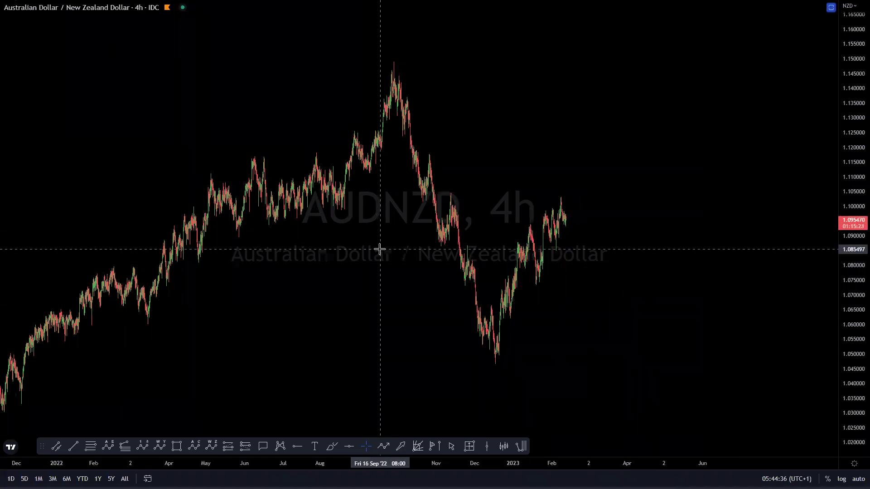
key(Down)
drag(858, 33, 824, 397)
drag(738, 326, 742, 287)
scroll(720, 330, up, 4)
drag(842, 382, 831, 222)
drag(621, 373, 630, 324)
drag(832, 161, 698, 274)
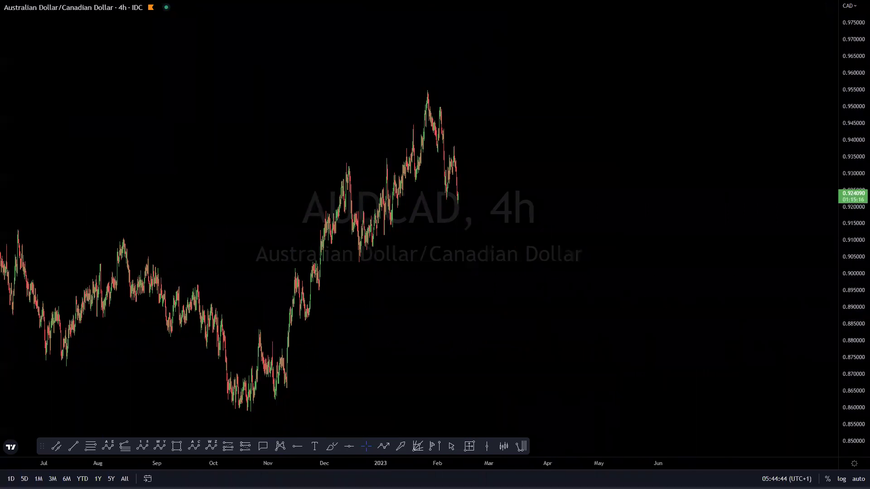
- Trace AUDCAD's advance from the October low to the late-January high and a zigzag decline projected to about 0.903
drag(240, 418, 259, 330)
drag(260, 330, 270, 404)
mouse_move(276, 400)
mouse_down()
mouse_move(327, 179)
mouse_move(341, 162)
mouse_move(365, 248)
mouse_move(428, 91)
mouse_up()
drag(439, 204, 444, 207)
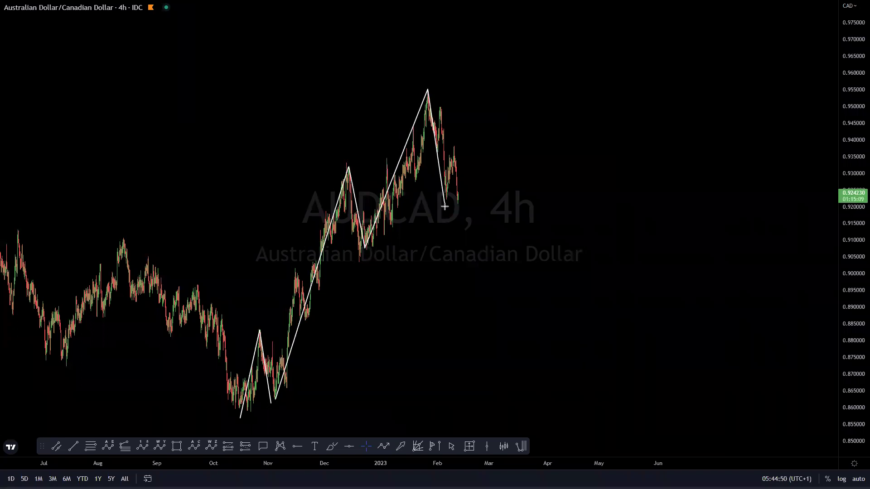
drag(456, 146, 486, 265)
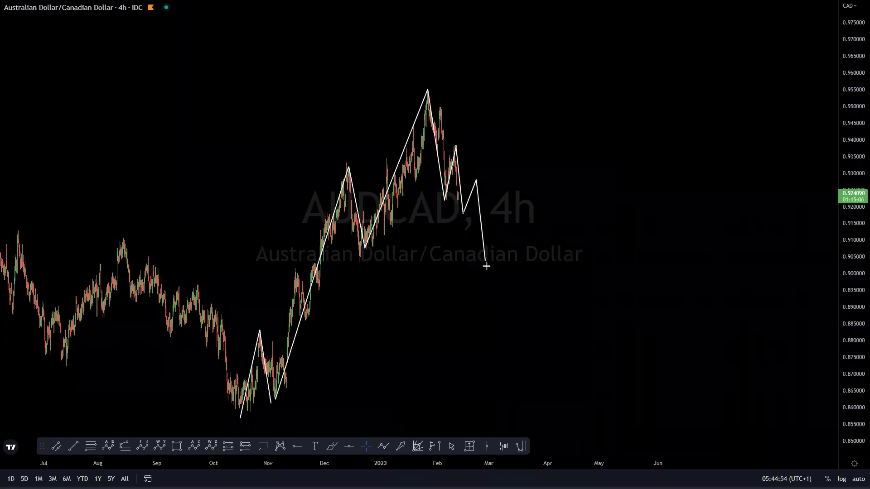
- Label the AUDCAD correction W, X and Y, project a rally from its end, and add slanted cross lines over the November–December rise
drag(448, 230, 456, 194)
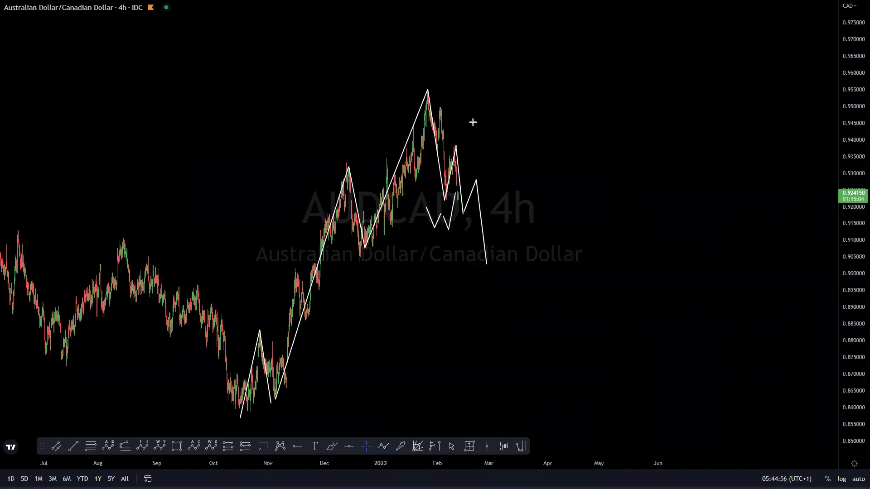
drag(458, 122, 465, 141)
drag(498, 267, 496, 305)
drag(495, 263, 530, 1)
drag(300, 275, 337, 302)
drag(307, 192, 378, 280)
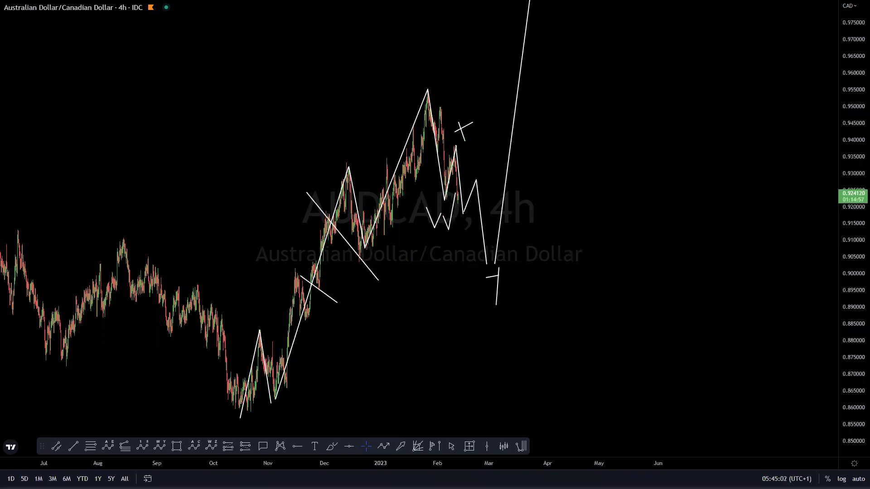
- Clear the annotations and sketch AUDCAD's decline from the late-January high, its bounce and retest, and a projected rise and drop to about 0.912
key(Escape)
scroll(521, 247, up, 9)
drag(223, 231, 724, 245)
drag(857, 261, 854, 88)
drag(528, 160, 528, 231)
scroll(526, 204, up, 4)
drag(389, 217, 580, 218)
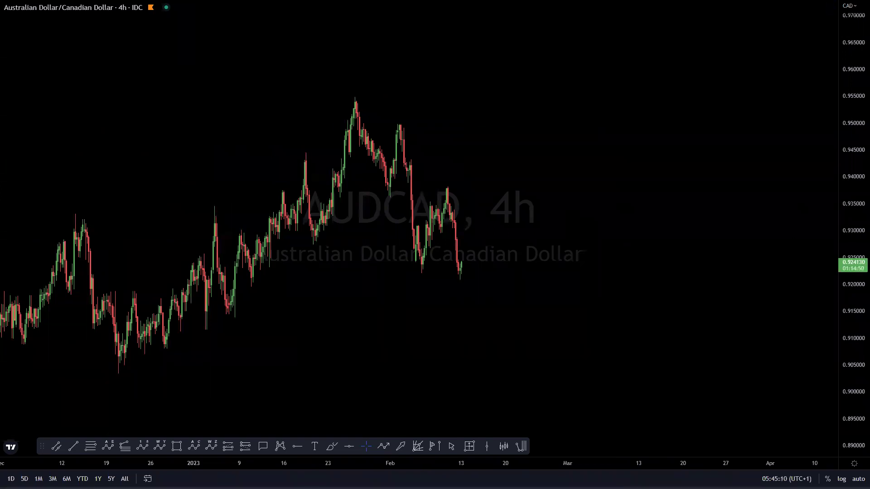
click(355, 100)
click(419, 268)
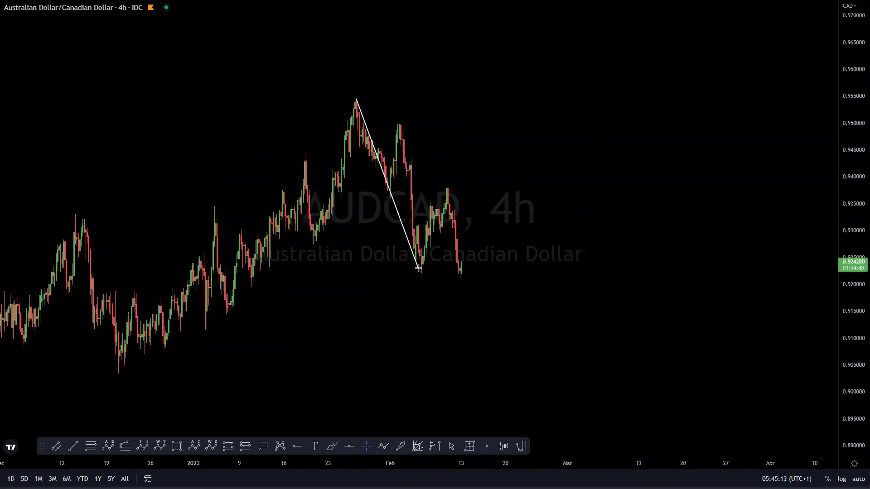
click(449, 196)
click(470, 278)
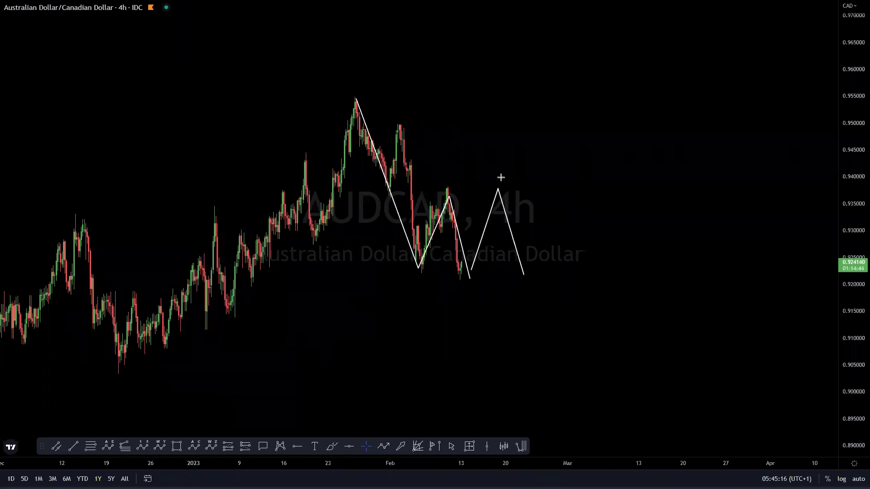
click(528, 327)
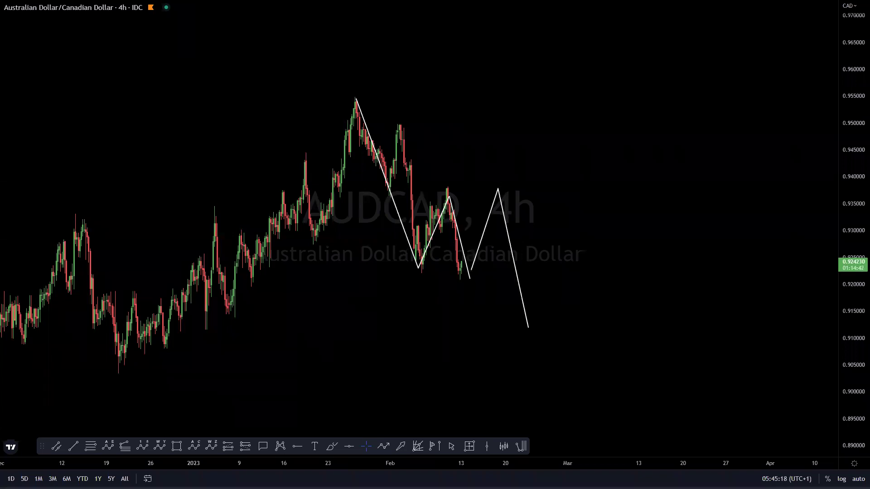
- Replace the sketch with a descending AUDCAD channel and swing path projected down to about 0.90, followed by a steep rally above 0.97
key(Delete)
drag(349, 181, 426, 285)
drag(402, 73, 473, 259)
mouse_move(356, 91)
mouse_down()
mouse_move(386, 193)
mouse_move(406, 119)
mouse_up()
mouse_move(406, 139)
mouse_down()
mouse_move(418, 267)
mouse_move(450, 181)
mouse_move(460, 299)
mouse_move(472, 315)
mouse_move(492, 244)
mouse_move(512, 295)
mouse_move(540, 177)
mouse_move(556, 271)
mouse_up()
mouse_move(572, 336)
mouse_down()
mouse_move(593, 399)
mouse_move(661, 1)
mouse_up()
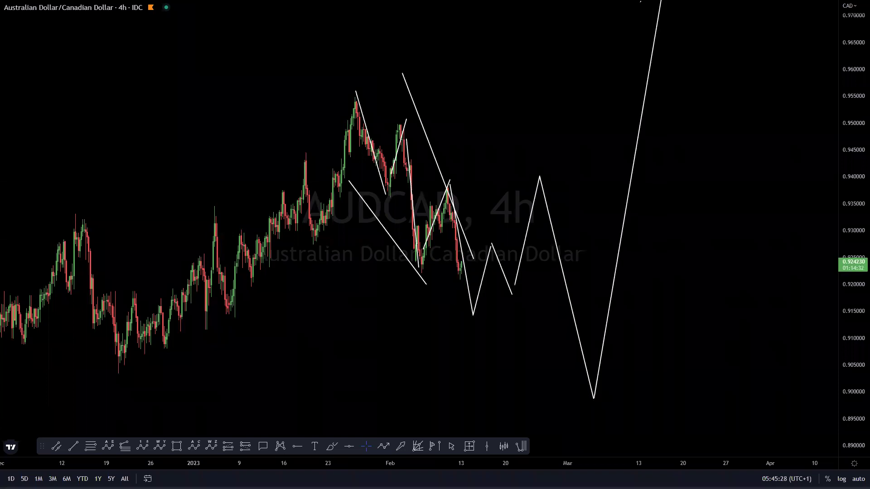
- Clear the AUDCAD sketch and switch to the NZDCAD 4h chart, fitting its price history since March 2022 into view
key(Escape)
scroll(278, 234, down, 8)
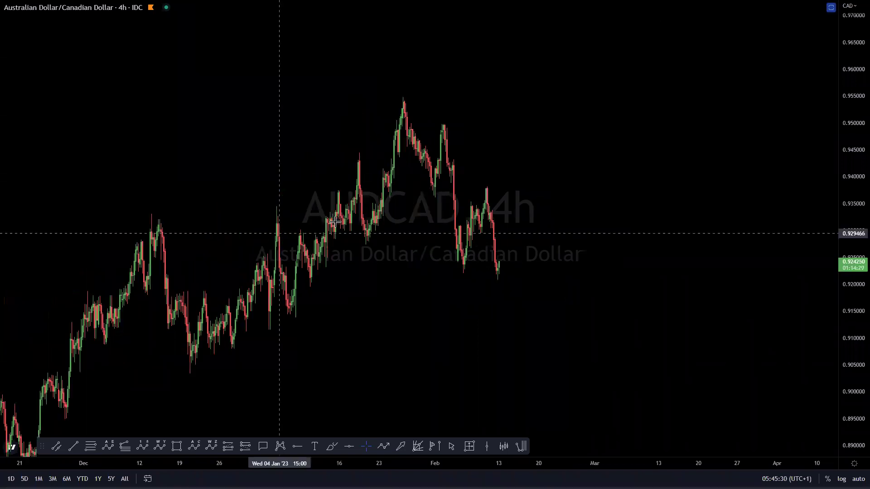
key(Down)
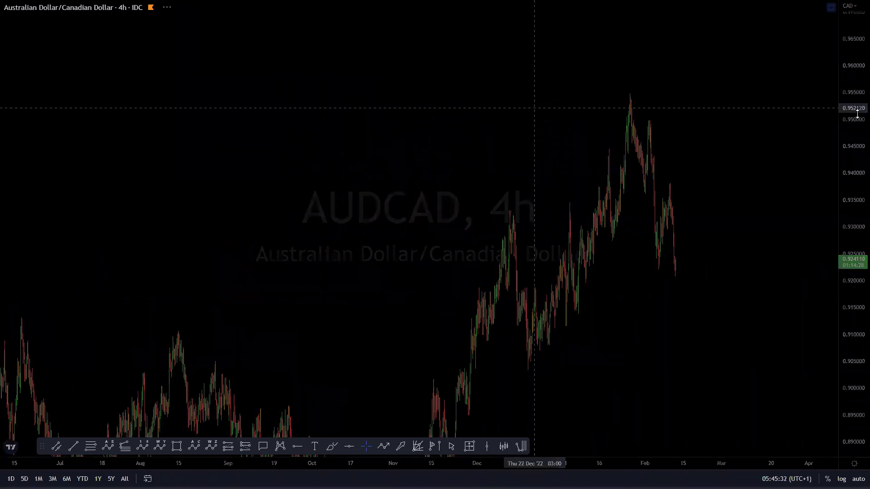
drag(853, 194, 848, 317)
drag(745, 328, 708, 284)
scroll(717, 282, down, 4)
drag(854, 245, 856, 104)
drag(759, 326, 694, 303)
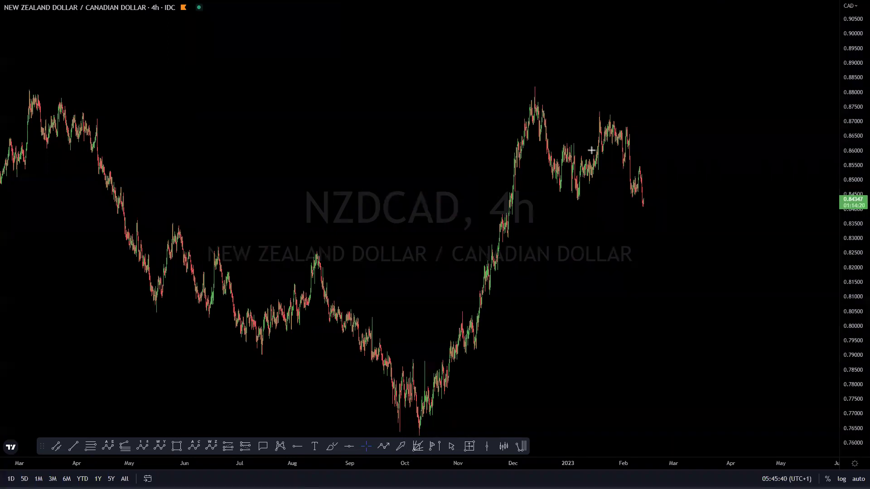
- Sketch NZDCAD's zigzag to about 0.826 and a rally, add an alternative from the October low with a drop to about 0.789, and clear the drawings
mouse_move(533, 87)
mouse_down()
mouse_move(561, 202)
mouse_move(610, 110)
mouse_move(635, 254)
mouse_move(640, 224)
mouse_move(660, 249)
mouse_move(643, 249)
mouse_move(772, 1)
mouse_move(716, 1)
mouse_up()
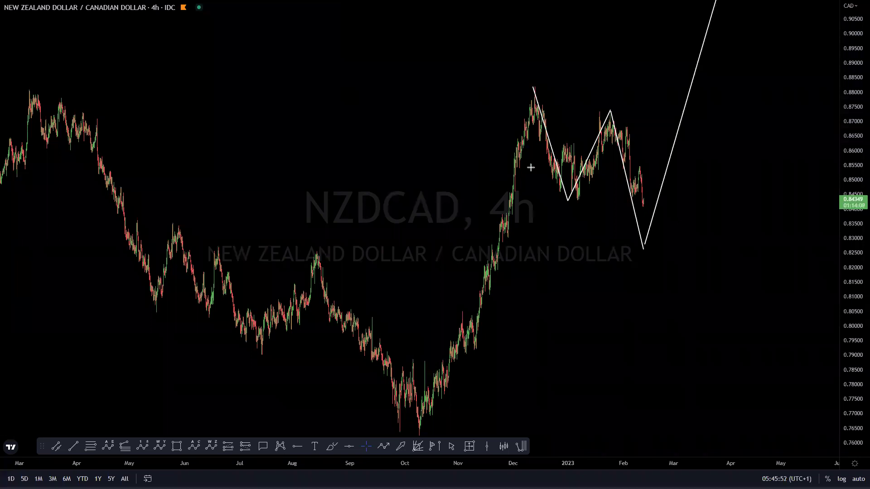
click(419, 438)
click(538, 84)
click(560, 200)
click(608, 114)
click(689, 358)
click(753, 7)
key(Escape)
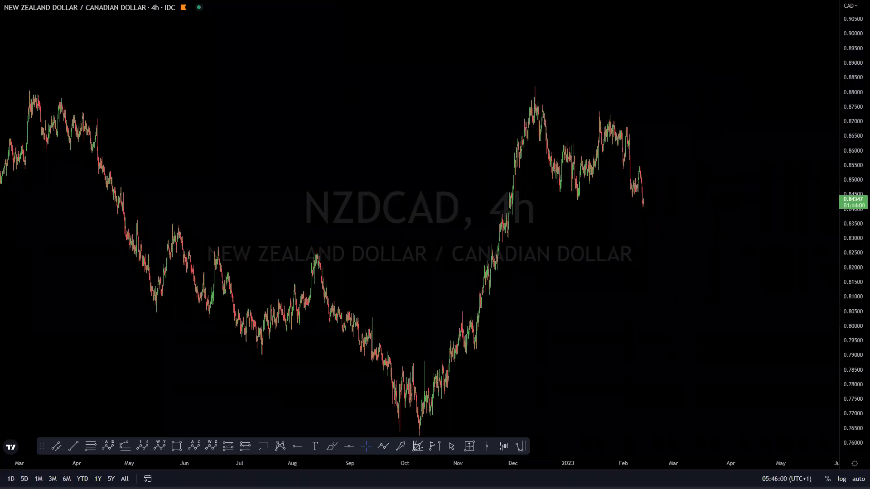
- Switch to the AUDCHF 4h chart and fit its price history since June 2022 into view
key(Down)
drag(834, 53, 843, 268)
drag(857, 167, 855, 436)
drag(771, 354, 753, 281)
scroll(720, 268, up, 2)
drag(856, 300, 845, 137)
drag(711, 190, 723, 241)
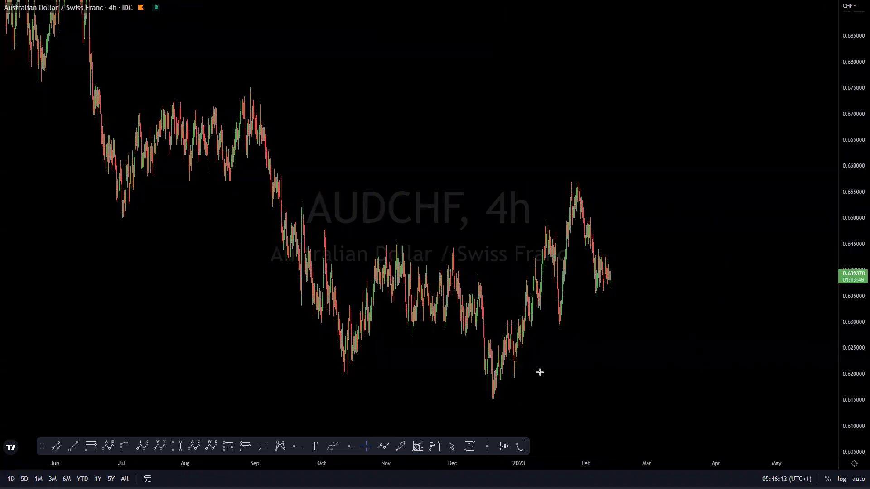
- Trace AUDCHF's swings from the December low to the late-January high and add rising lines on both sides of the advance
click(485, 397)
click(507, 317)
click(516, 377)
click(549, 229)
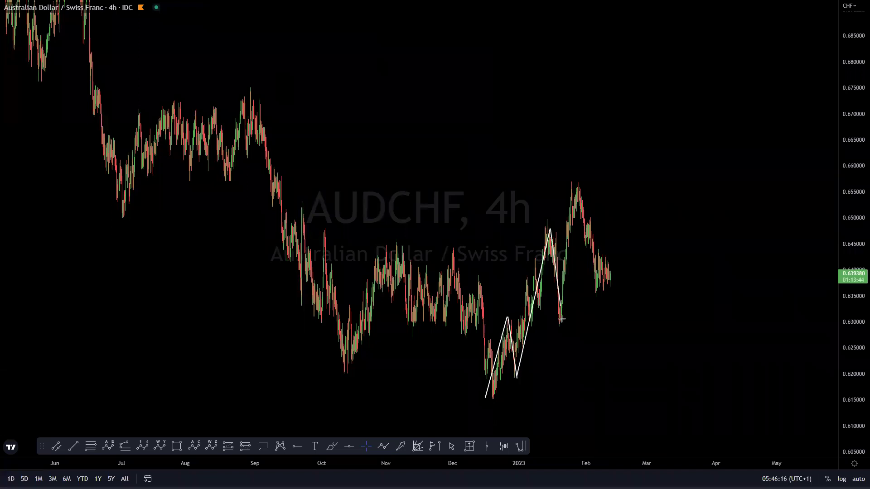
drag(577, 186, 578, 183)
drag(506, 313, 568, 183)
drag(552, 365, 571, 255)
- Project AUDCHF's correction to about 0.624 with rallies above 0.685, mark the December low near 0.615 horizontally, and clear the sketch
mouse_move(581, 181)
mouse_down()
mouse_move(602, 286)
mouse_move(609, 249)
mouse_up()
drag(631, 284, 739, 7)
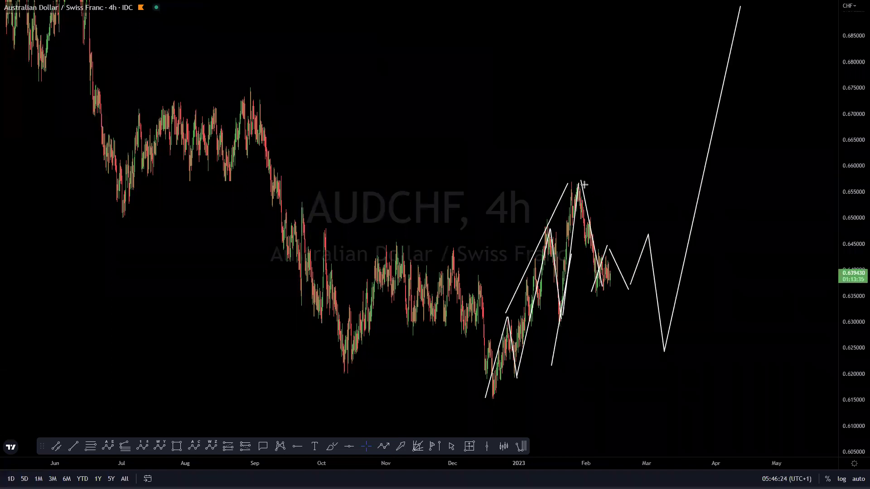
drag(490, 399, 714, 396)
drag(669, 358, 765, 3)
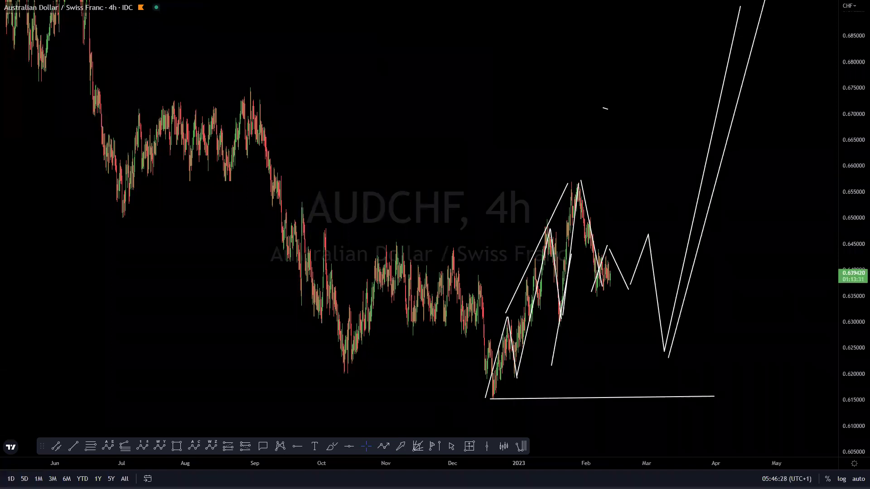
key(Escape)
- Switch to NZDCHF on 4h and trace its swings from the autumn low through the December and January highs to about 0.571
key(Down)
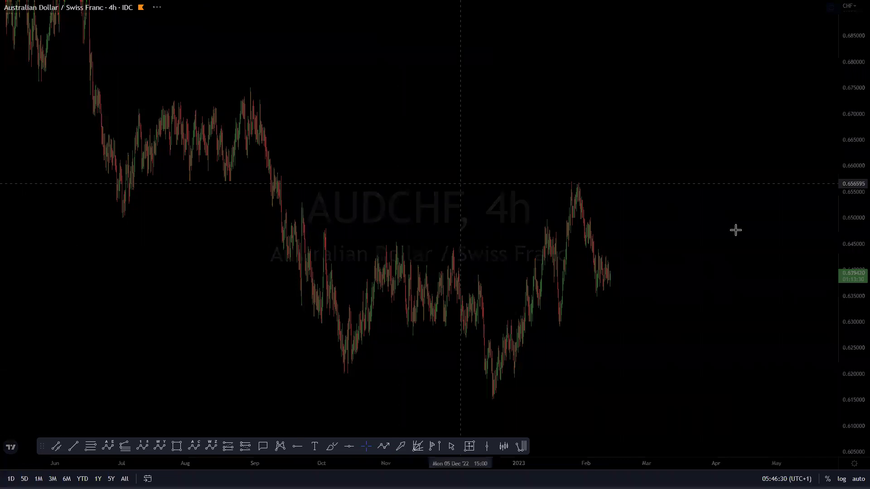
drag(856, 44, 853, 337)
scroll(760, 320, down, 5)
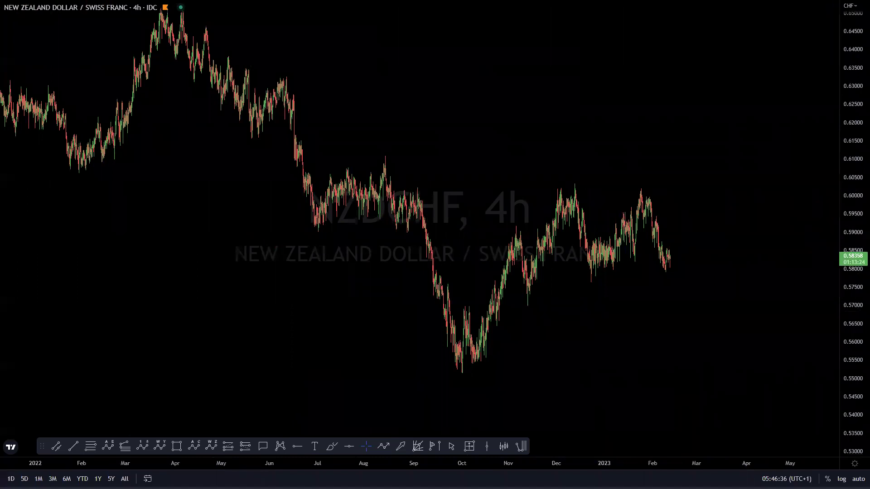
click(457, 371)
click(574, 182)
click(595, 277)
click(645, 193)
- Add a horizontal line at NZDCHF's autumn low, a steep rally above 0.65 and two falling lines bounding the correction, and clear the sketch
drag(458, 368, 727, 367)
drag(676, 300, 752, 7)
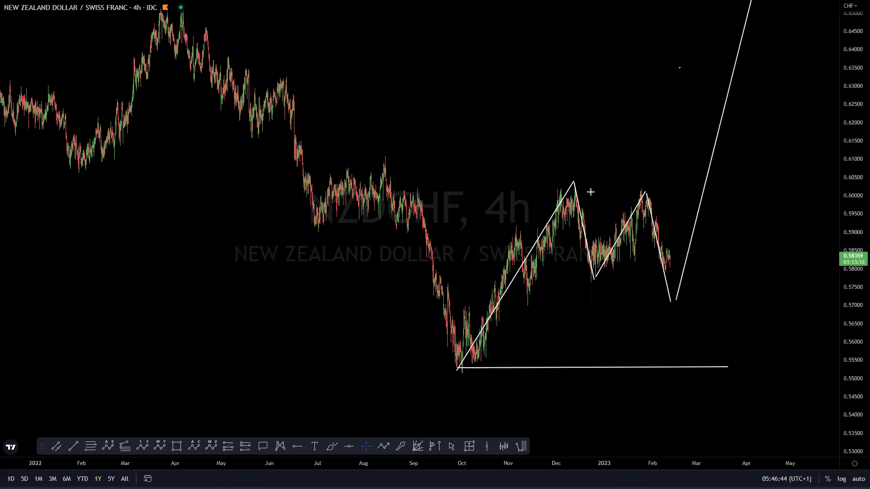
click(664, 195)
click(590, 274)
click(717, 300)
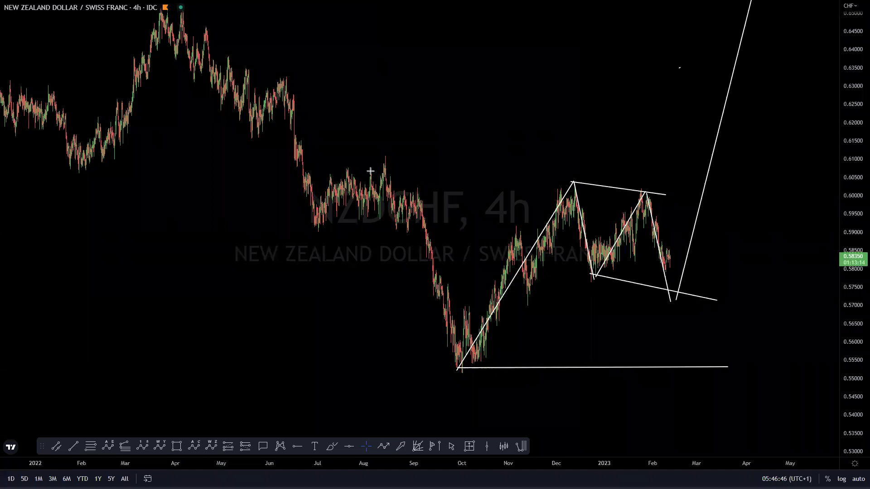
key(Escape)
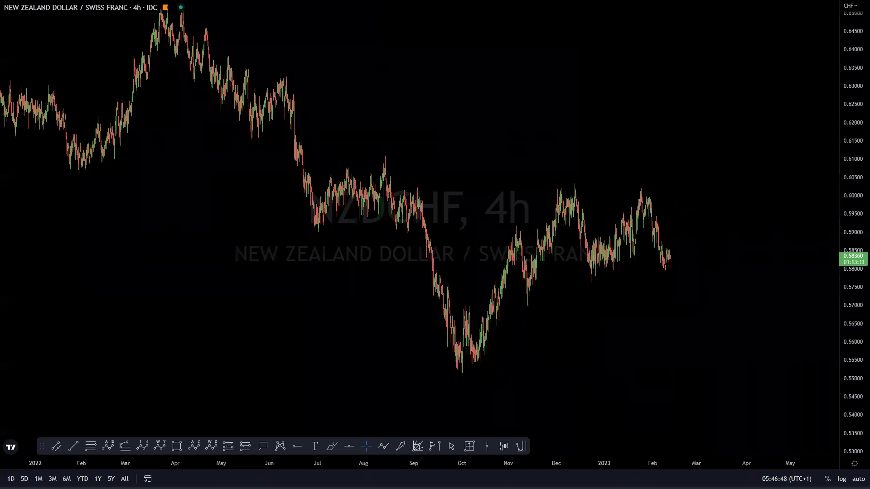
- Switch to CADCHF, sketch its decline from about 0.788 to the January low, a bounce and pullback to about 0.681 and a rally to about 0.762, and clear it
drag(482, 172, 483, 168)
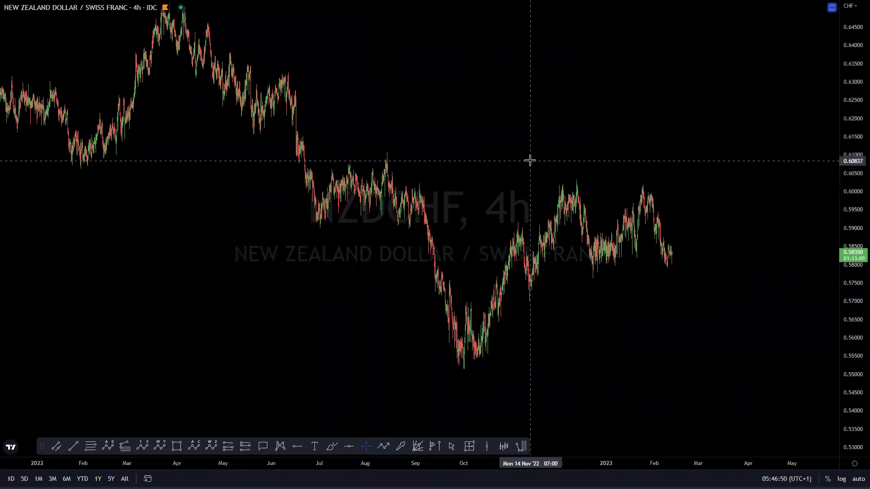
key(Down)
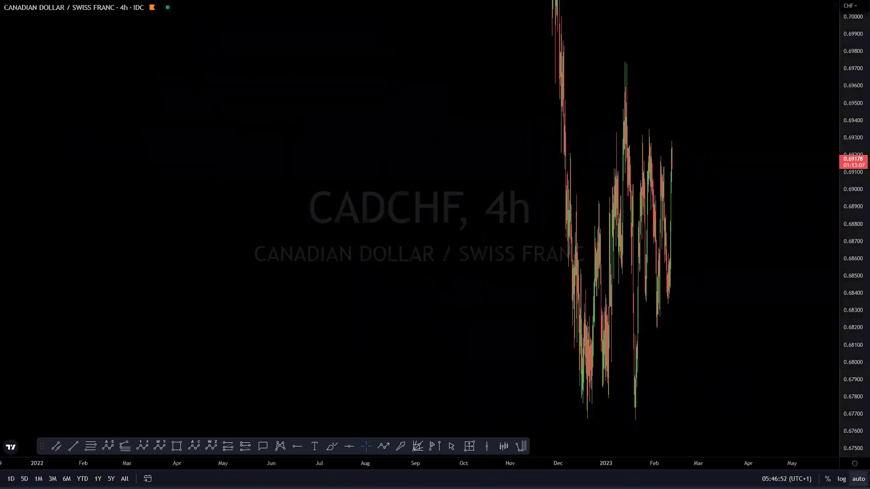
drag(856, 181, 856, 200)
scroll(720, 203, down, 1)
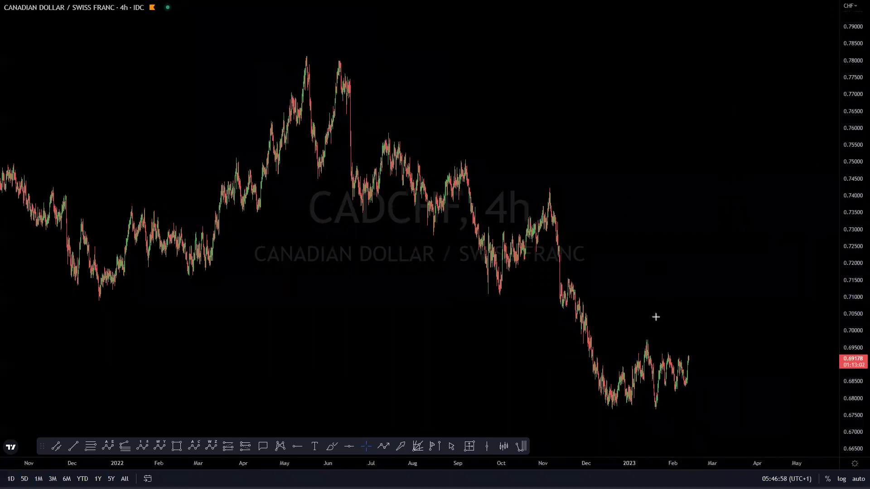
click(305, 34)
click(602, 396)
click(656, 406)
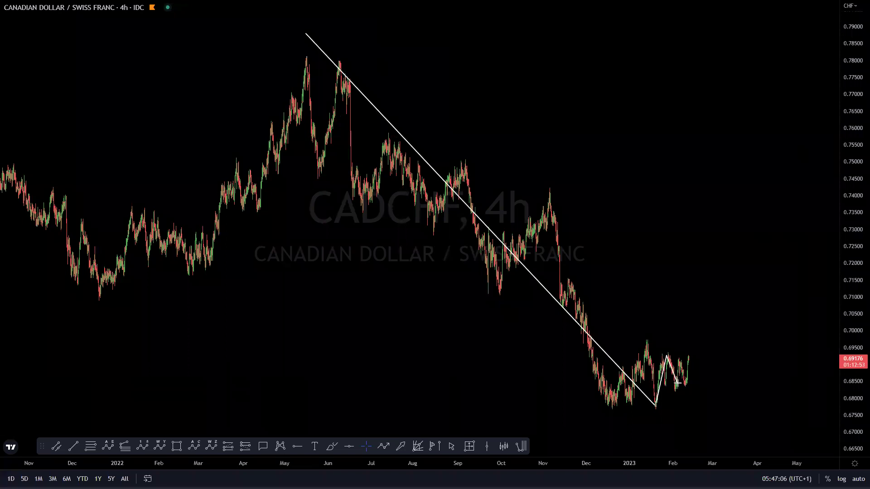
click(688, 396)
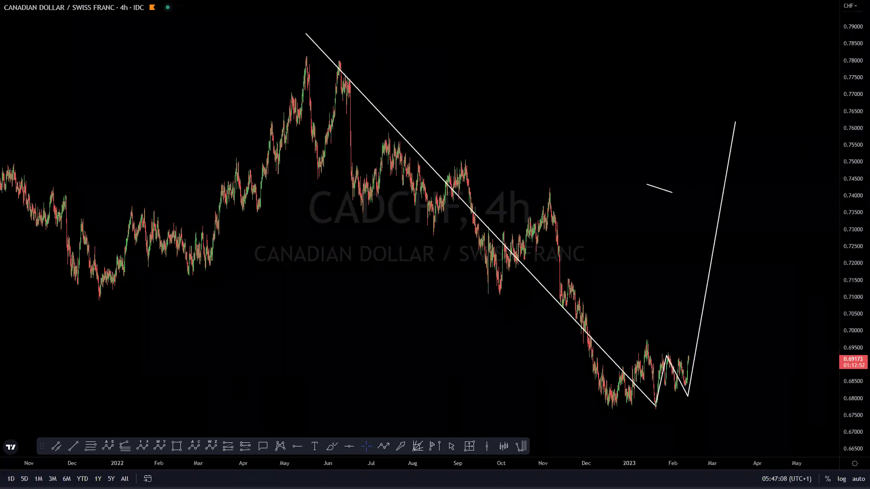
key(Escape)
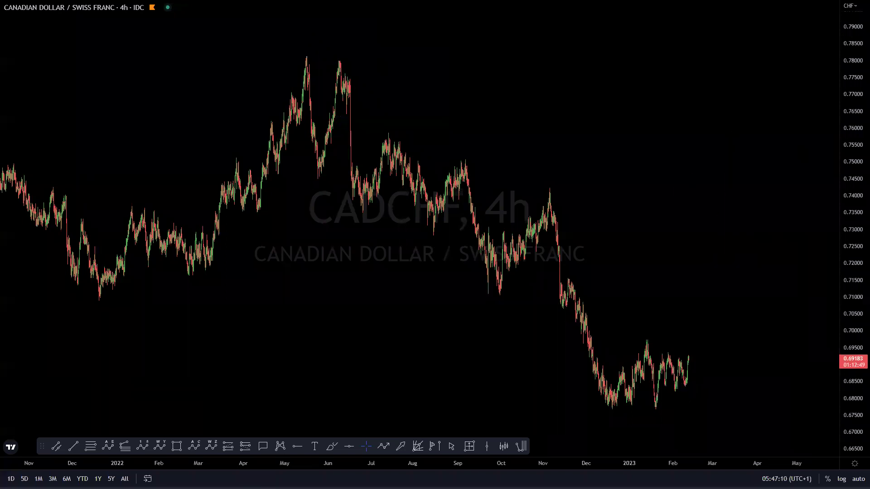
- Sketch CADCHF's sideways zigzag from the December low, projecting a rise to about 0.699 and a drop to about 0.665, and clear it
scroll(670, 311, up, 4)
drag(856, 301, 855, 114)
drag(692, 309, 683, 55)
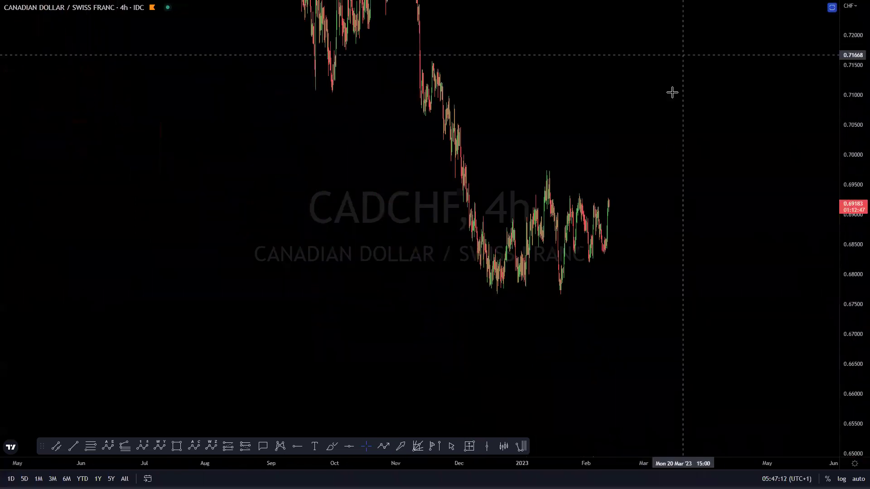
scroll(672, 92, up, 3)
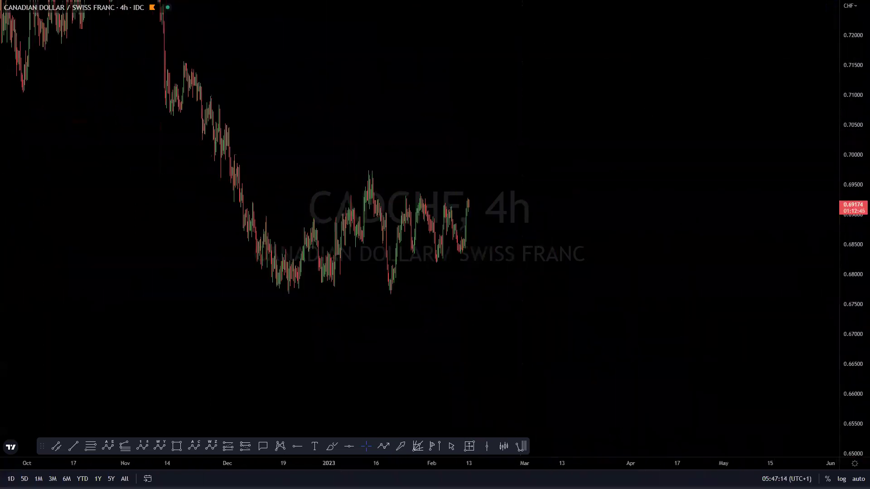
drag(288, 296, 369, 168)
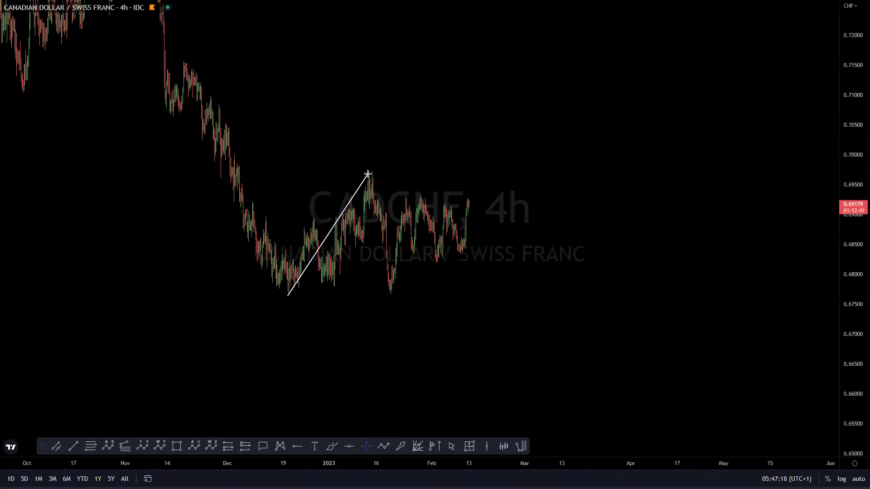
click(370, 173)
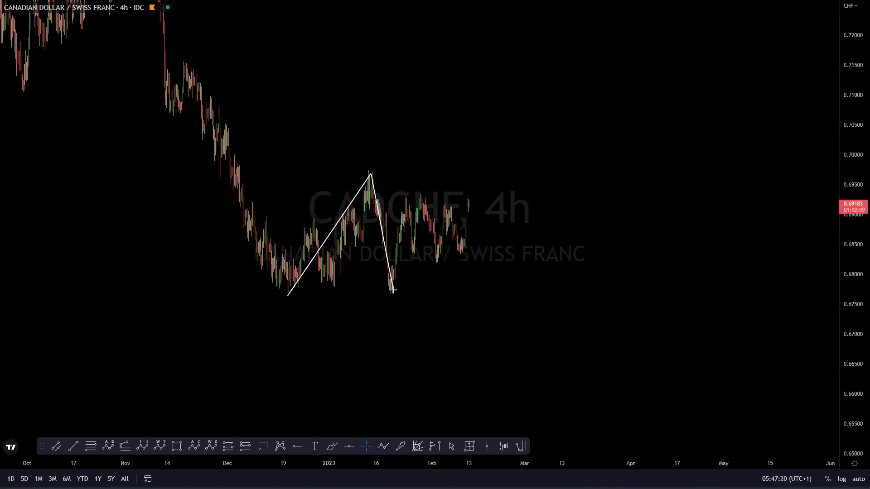
click(426, 199)
click(455, 267)
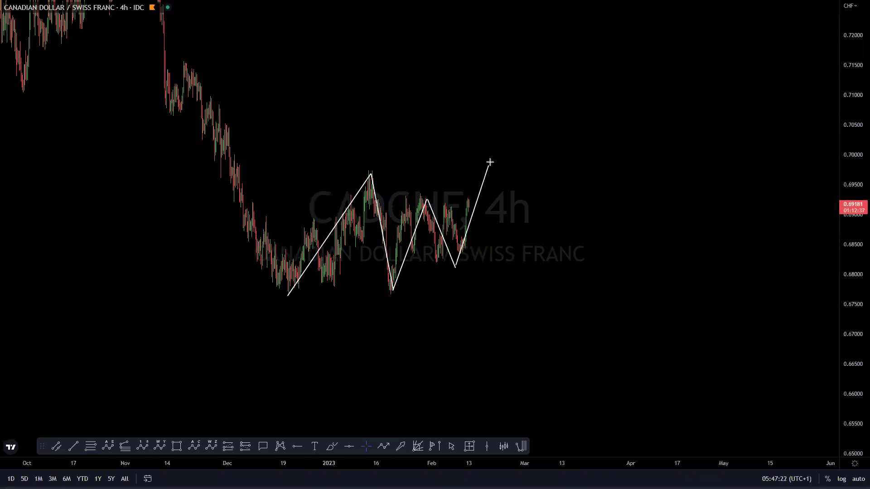
click(527, 361)
key(Delete)
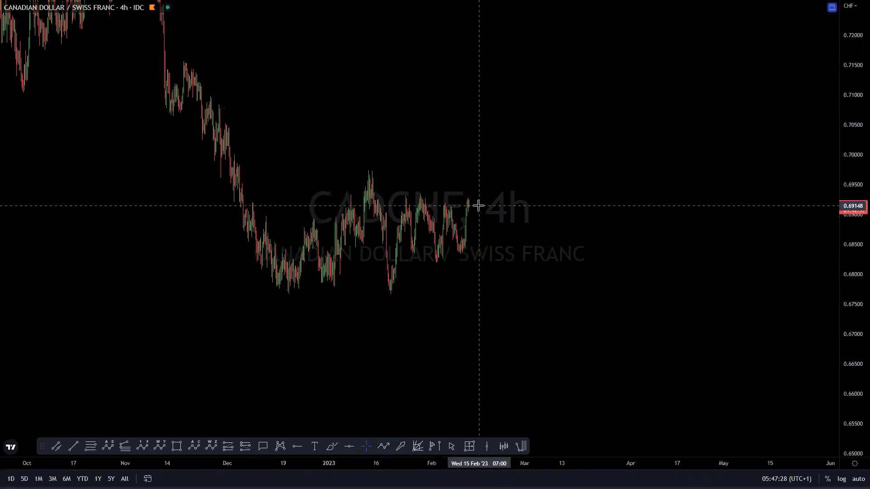
- Switch to the XAUUSD 4h chart and fit its price history since February 2022 into view
scroll(498, 158, down, 3)
key(Down)
key(Down)
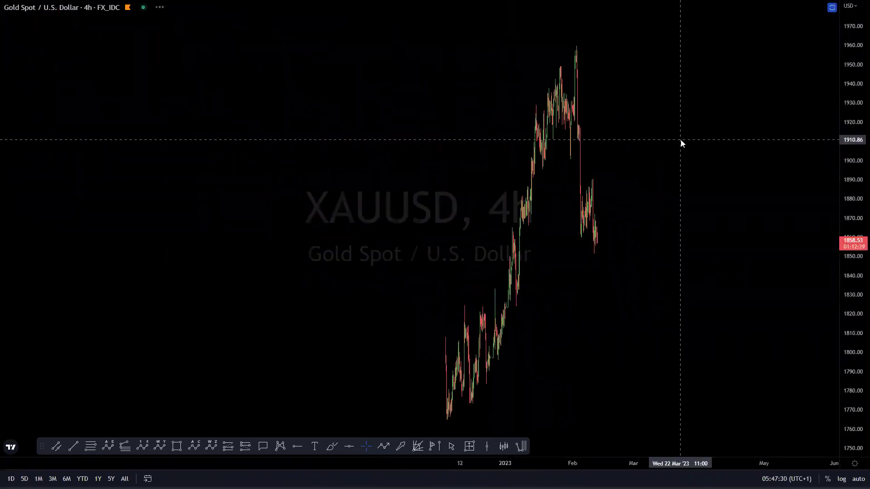
key(Up)
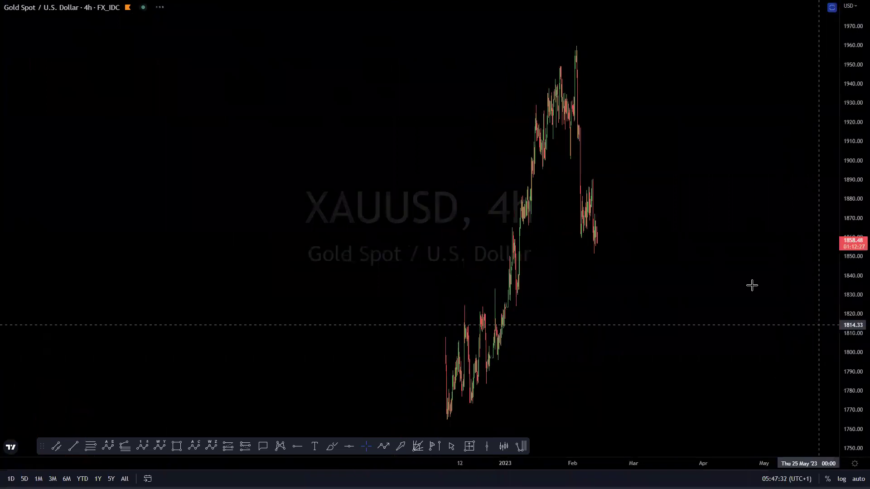
scroll(770, 294, down, 4)
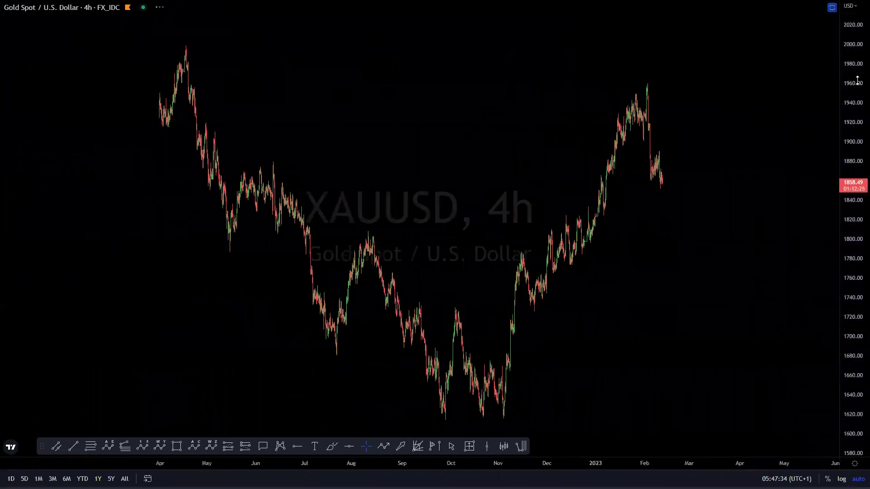
drag(674, 273, 663, 274)
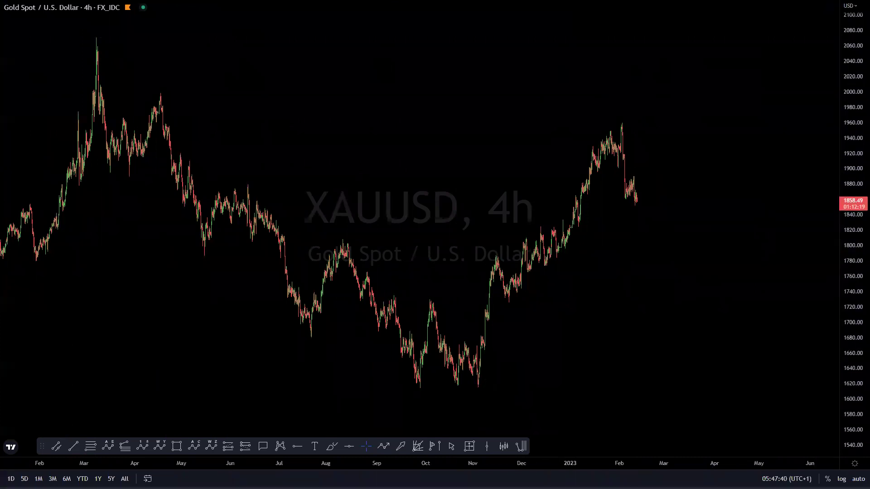
- Trace gold's advance from the November low to the February high and project a zigzag decline to about 1713 followed by a rally above 2100
click(468, 385)
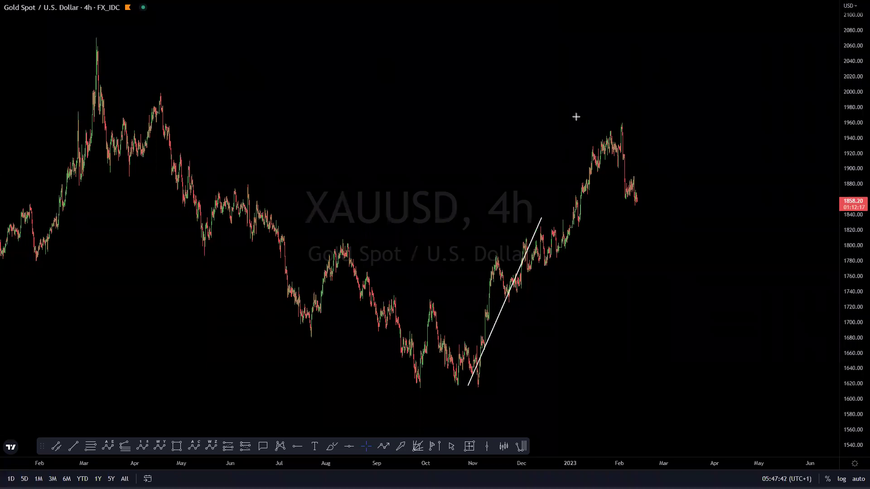
click(622, 125)
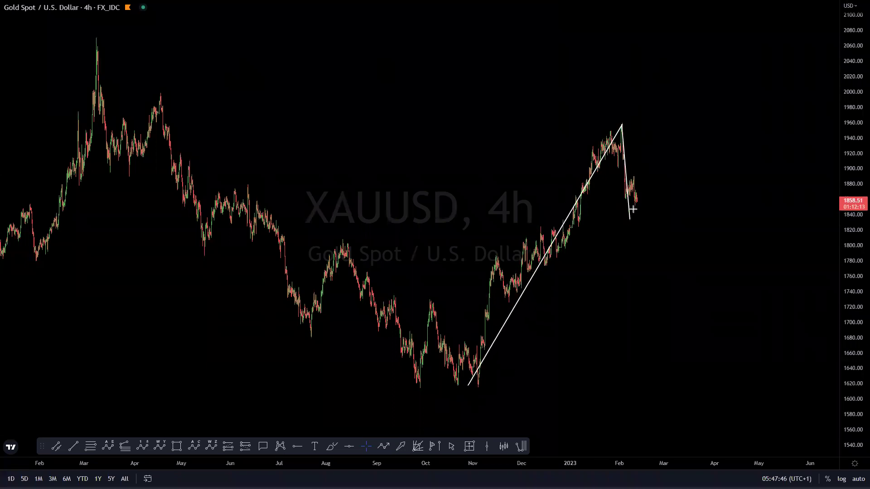
click(641, 243)
click(678, 176)
click(699, 312)
double_click(755, 3)
- Draw a horizontal line under gold's November low at about 1610, add a second steep rally line, and clear the sketch
click(464, 391)
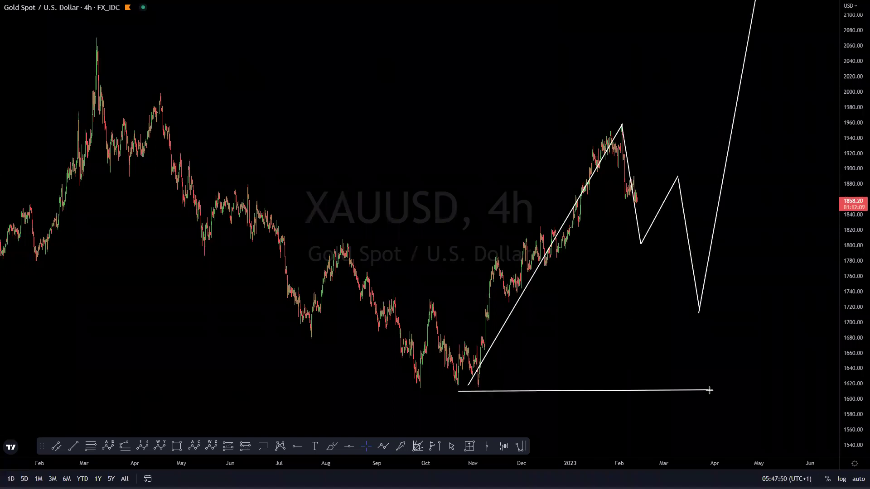
drag(701, 317, 783, 1)
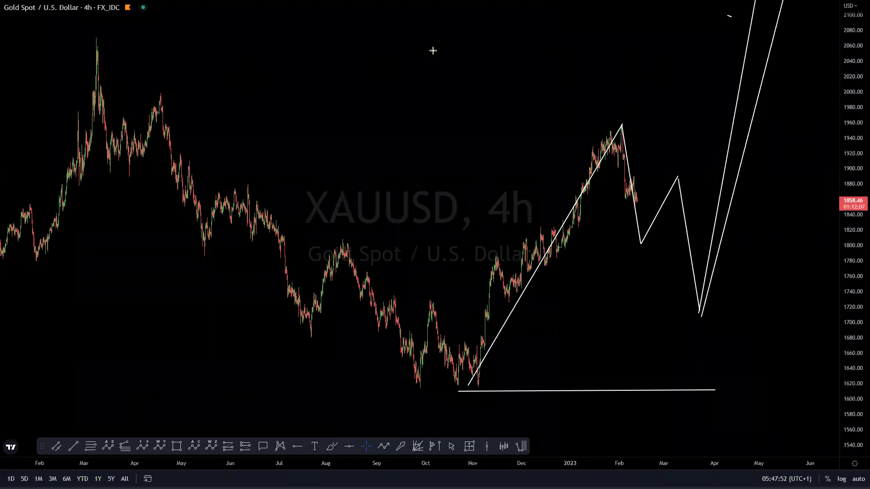
key(Escape)
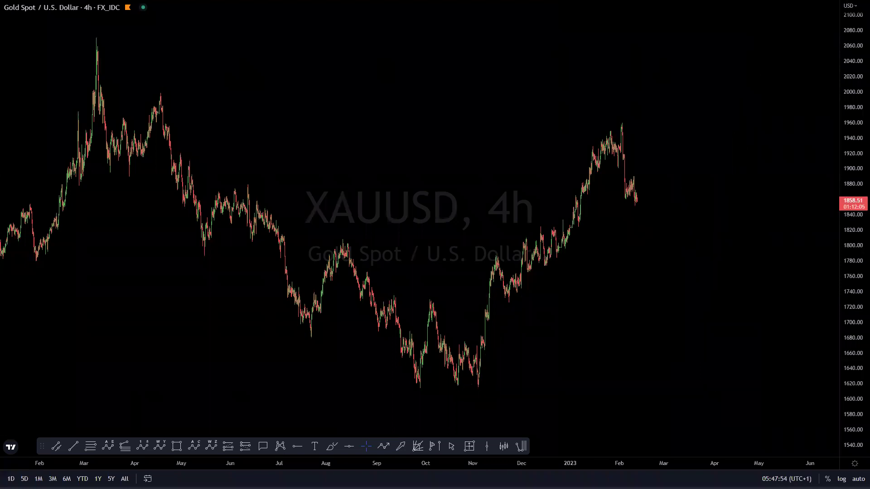
- Switch from gold to the XAGUSD 4h chart and fit its price history since June 2021 into view
scroll(538, 204, down, 4)
drag(849, 68, 849, 165)
drag(704, 255, 641, 271)
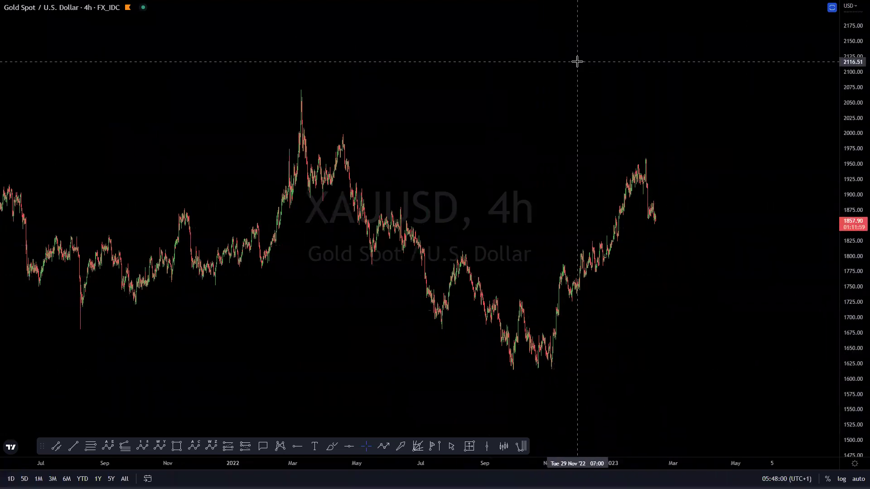
click(841, 479)
click(858, 478)
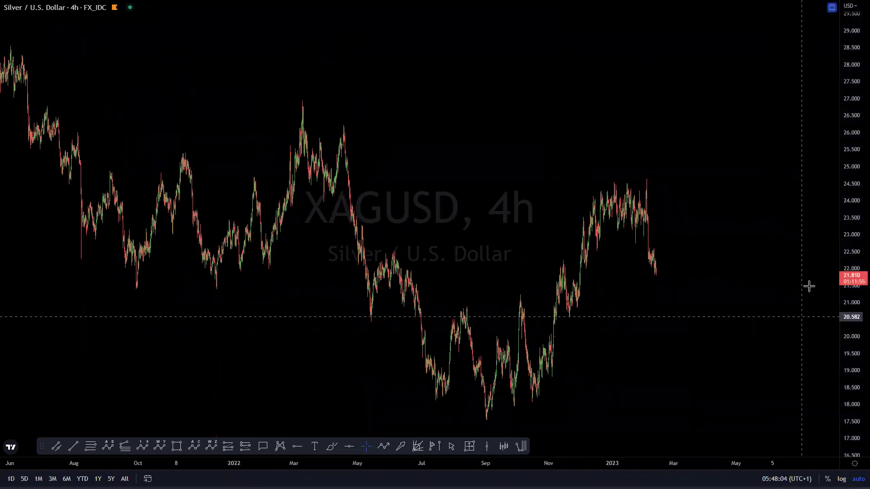
drag(843, 219, 843, 252)
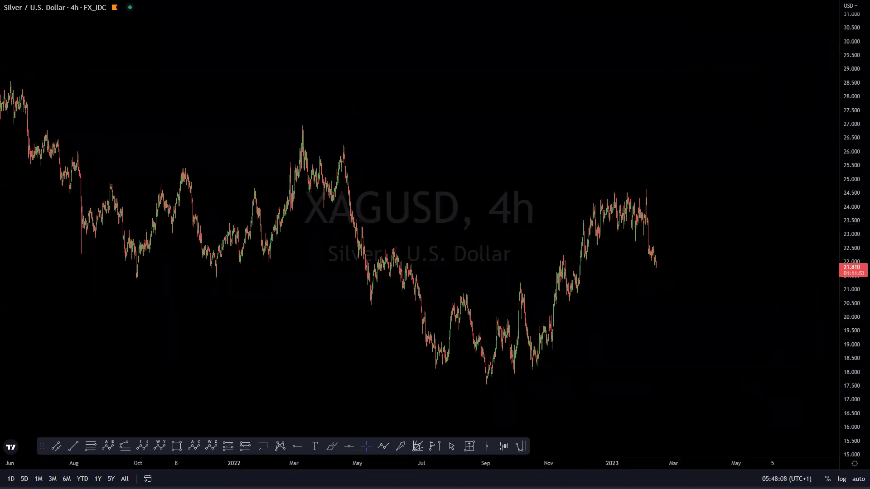
- Underline silver's September low at about 17.4, project a zigzag decline to about 20 and a rally above 31, and clear the sketch
click(482, 387)
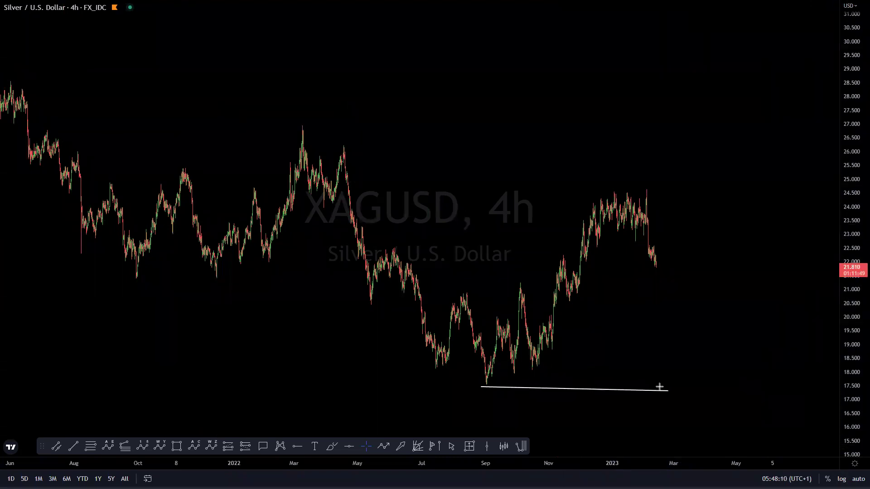
click(645, 188)
click(657, 275)
click(670, 220)
click(683, 316)
double_click(721, 3)
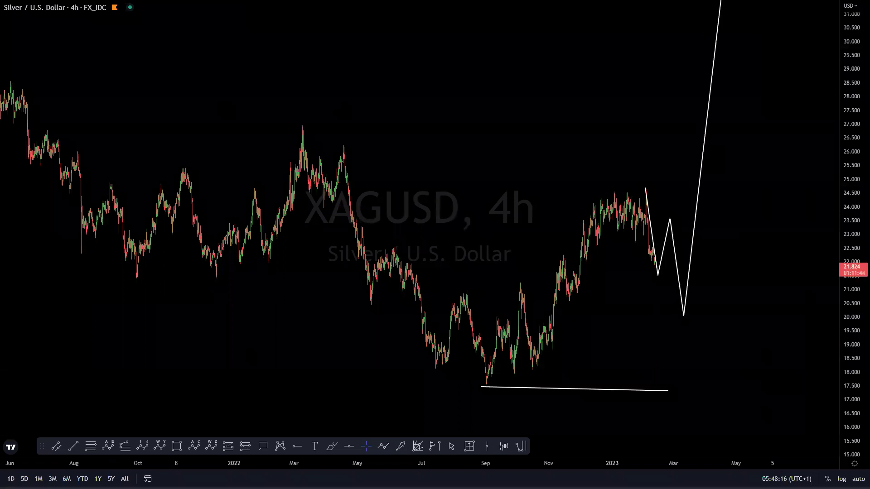
key(ctrl+z)
key(ctrl+z)
- Switch to the XPTUSD 4h chart and fit platinum's price history since February 2022 into view
scroll(519, 310, down, 1)
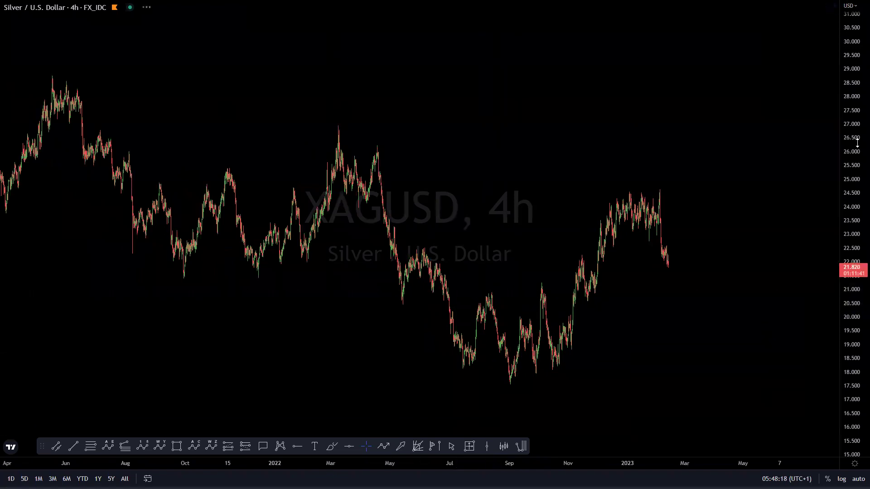
drag(857, 143, 858, 156)
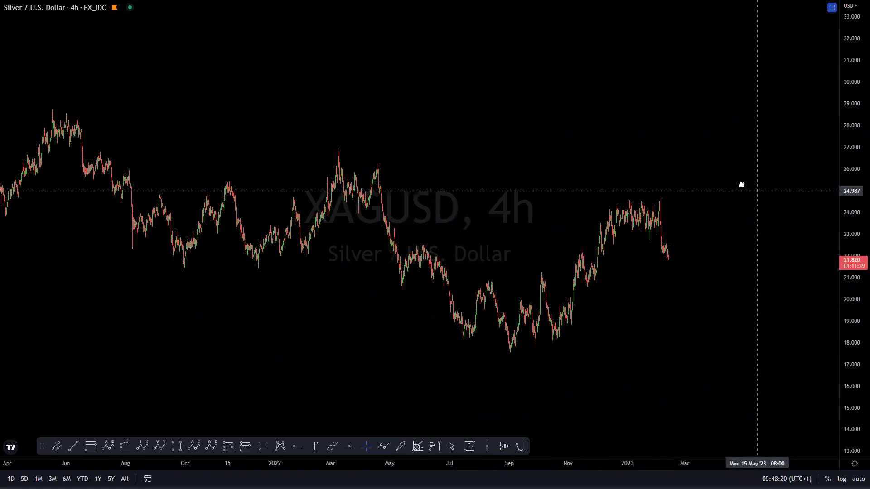
drag(742, 185, 738, 183)
drag(857, 323, 857, 227)
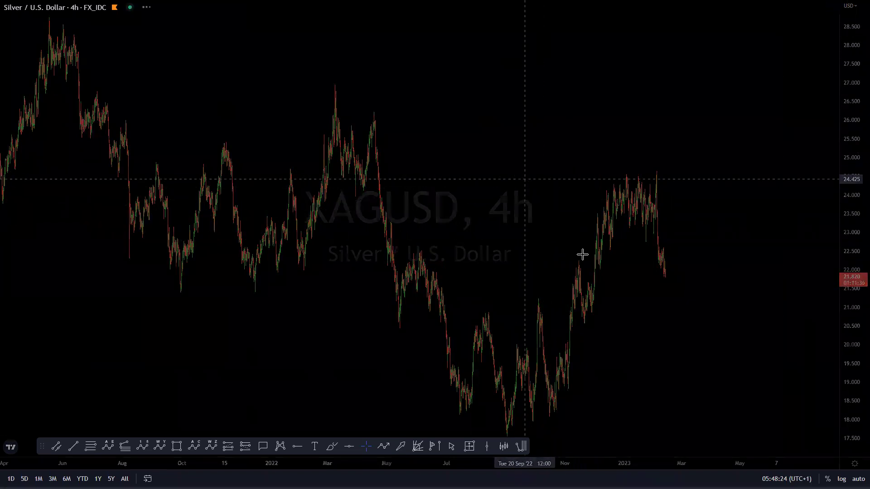
key(space)
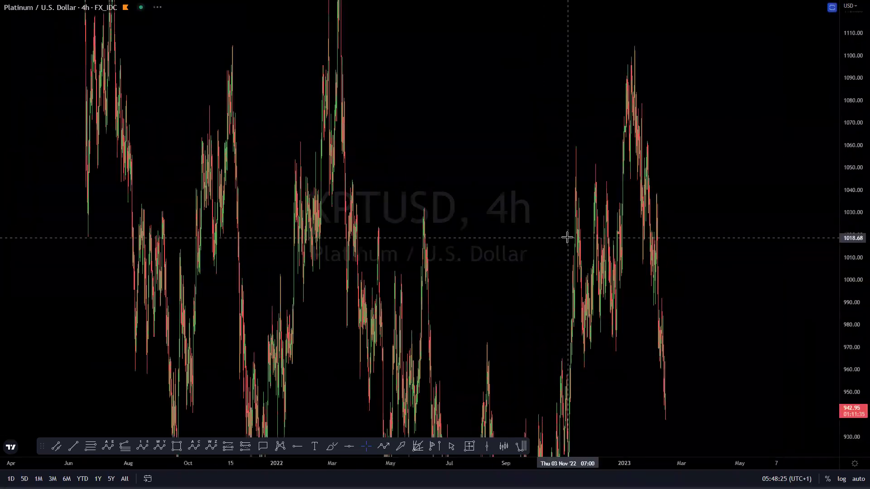
double_click(852, 143)
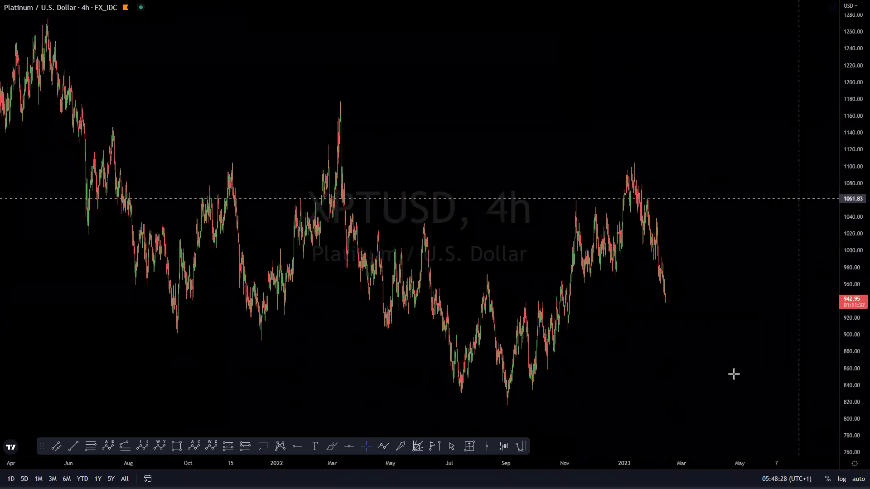
scroll(734, 374, up, 5)
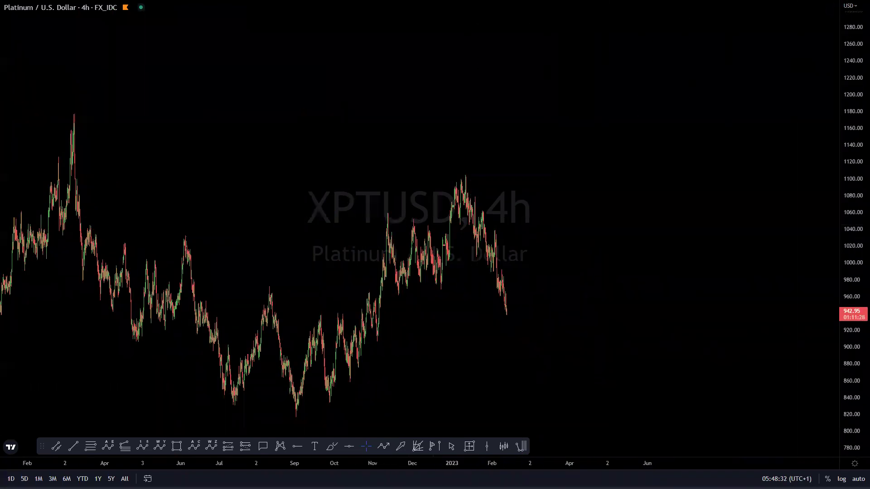
- Draw a near-horizontal line under platinum's September low at about 815 and trace the zigzag decline from the January high to about 940
click(293, 417)
click(636, 422)
click(616, 420)
click(464, 181)
click(475, 255)
click(483, 212)
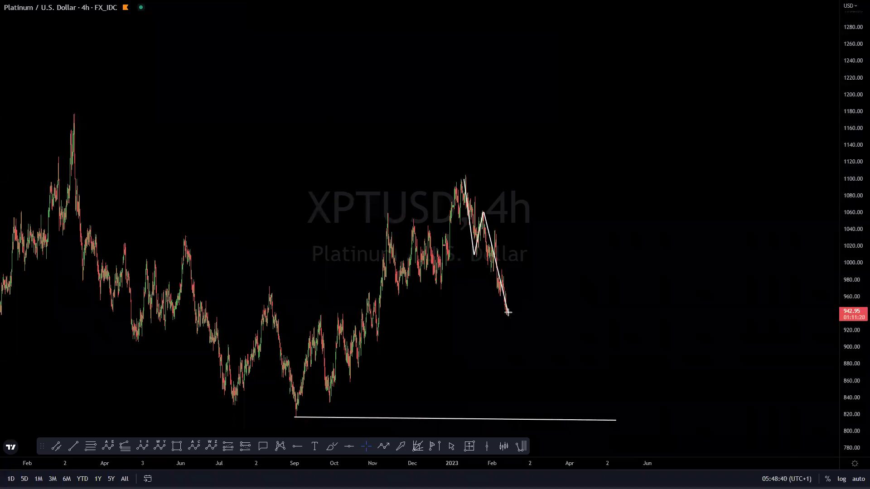
- Project platinum rising to about 1032, dropping to about 870 and rallying above 1280, trace the September-to-January advance, and clear the sketch
click(538, 236)
click(588, 373)
click(292, 416)
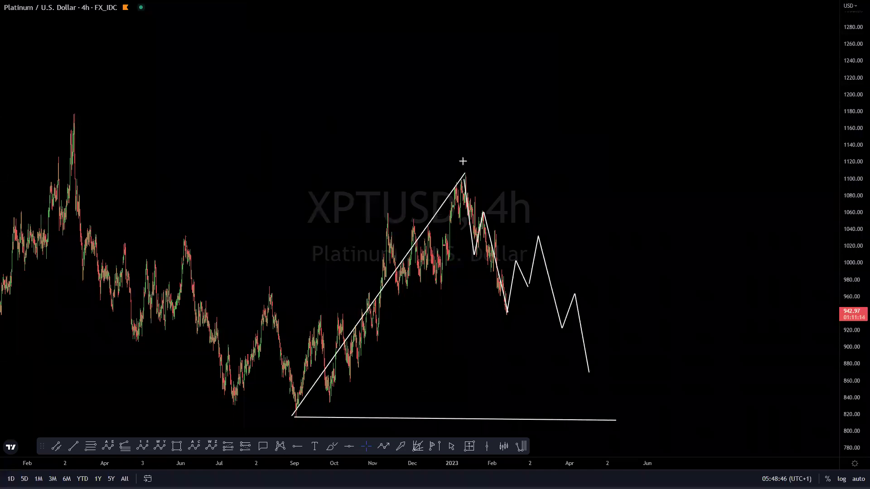
click(659, 82)
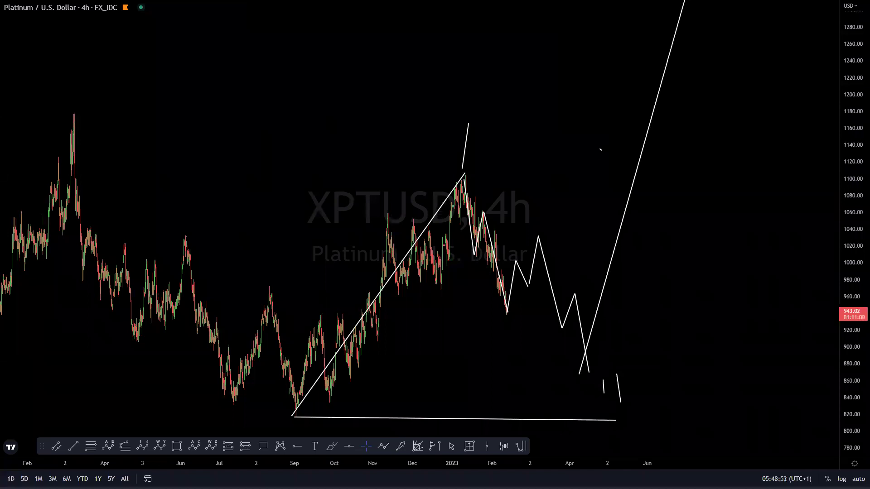
key(Escape)
- Switch to the USDBRO 4h chart and fit Brent's price history since November 2022 into view
key(Down)
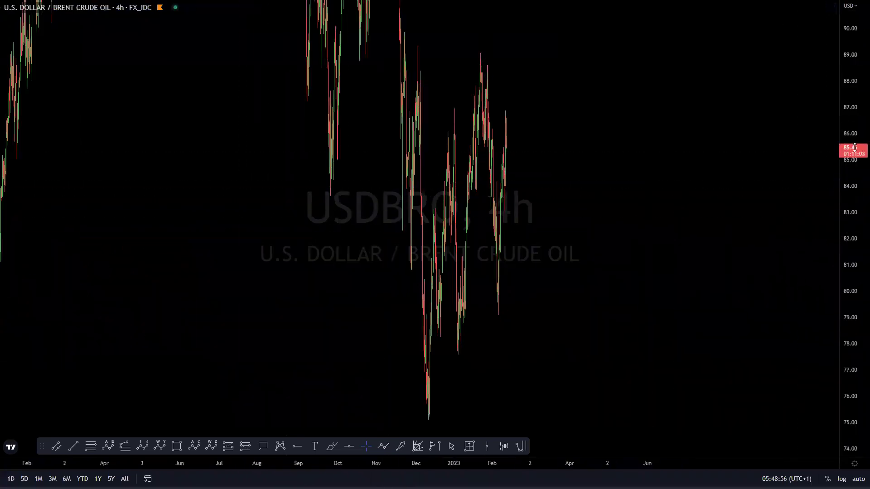
scroll(660, 340, down, 5)
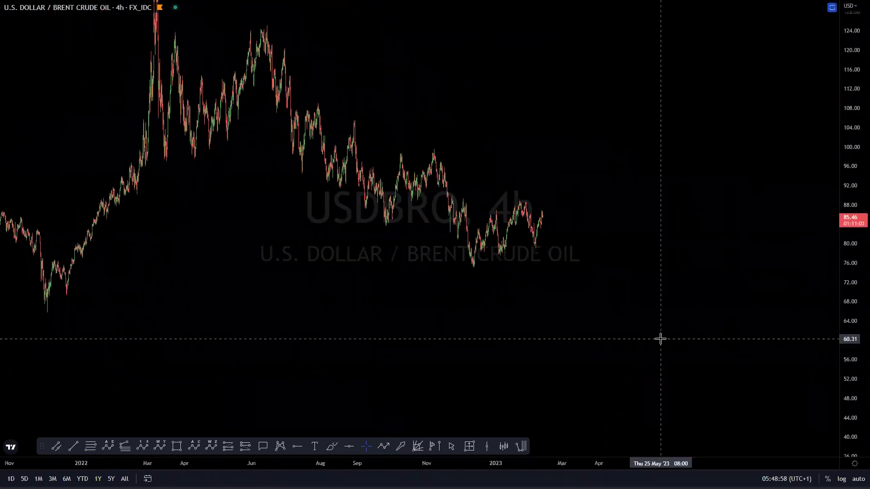
scroll(678, 315, up, 4)
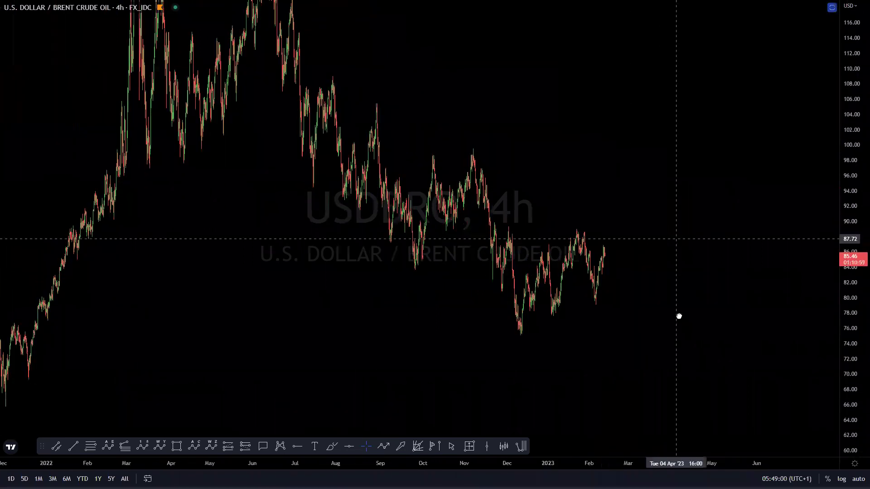
scroll(626, 341, down, 1)
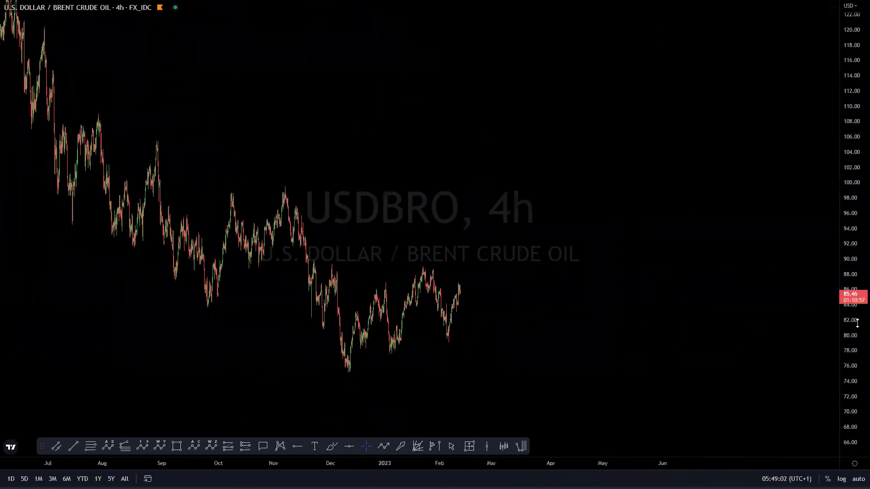
scroll(664, 293, up, 3)
scroll(641, 283, up, 3)
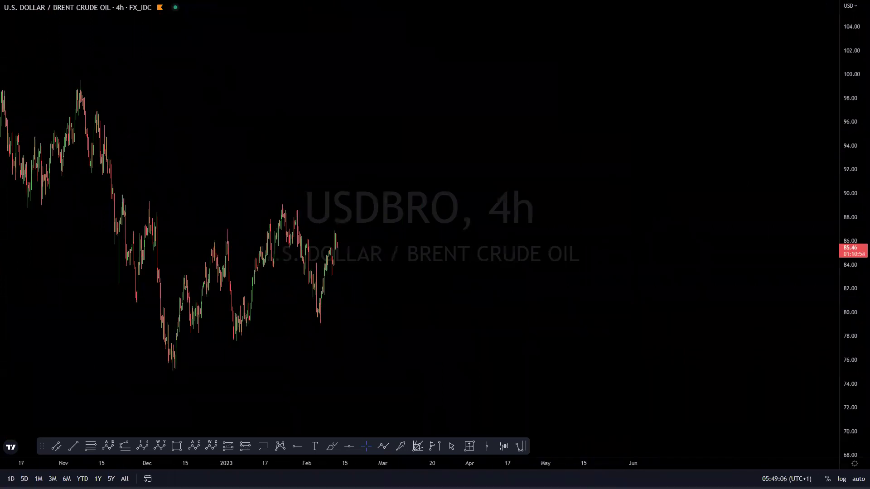
- Trace Brent's zigzag from the December low to the February low and draw a horizontal line at the January high, about 89
click(171, 365)
click(216, 236)
click(232, 341)
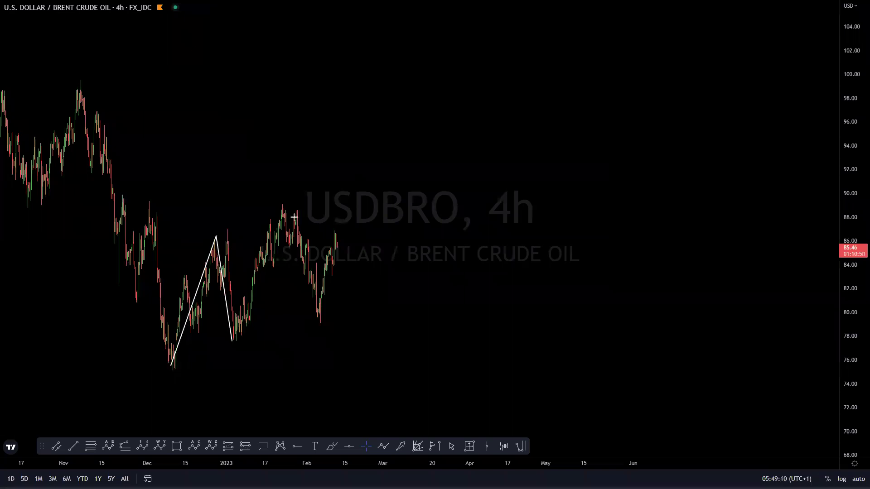
click(287, 204)
click(316, 319)
click(416, 203)
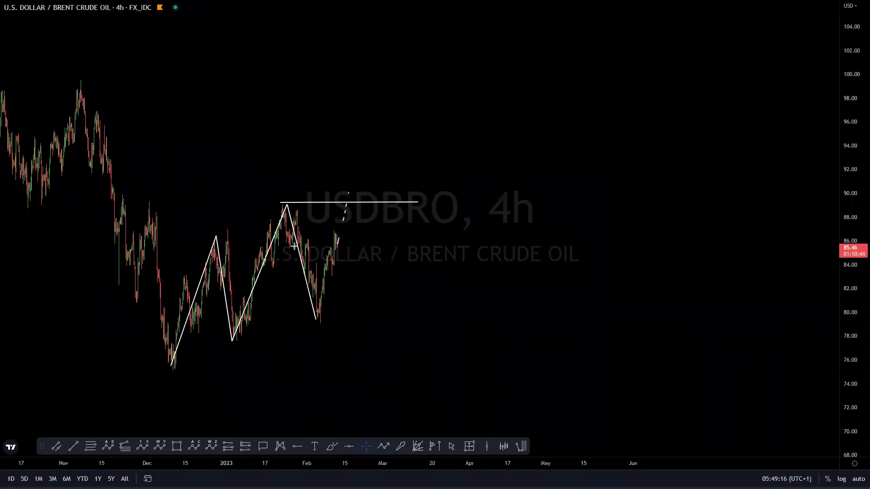
- Connect the zigzag's highs and lows with two lines, project a rise to about 91 and a drop to about 70, and clear the sketch
click(354, 196)
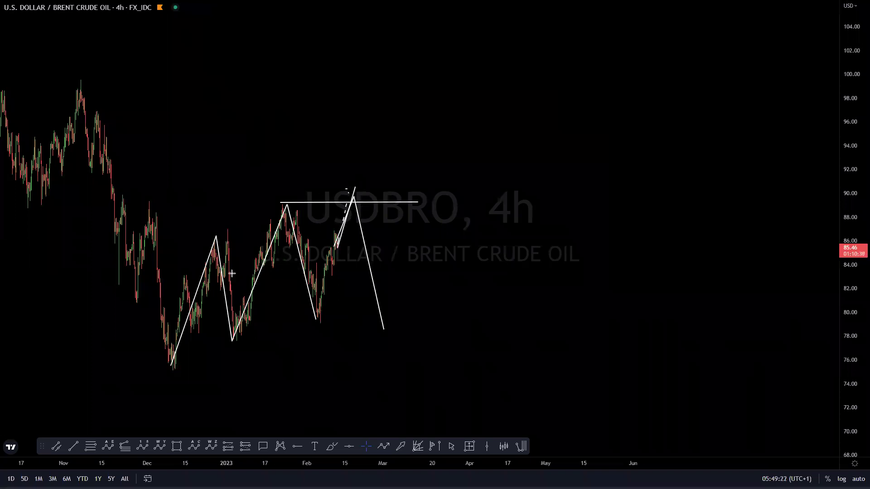
drag(237, 341, 310, 319)
drag(216, 243, 288, 208)
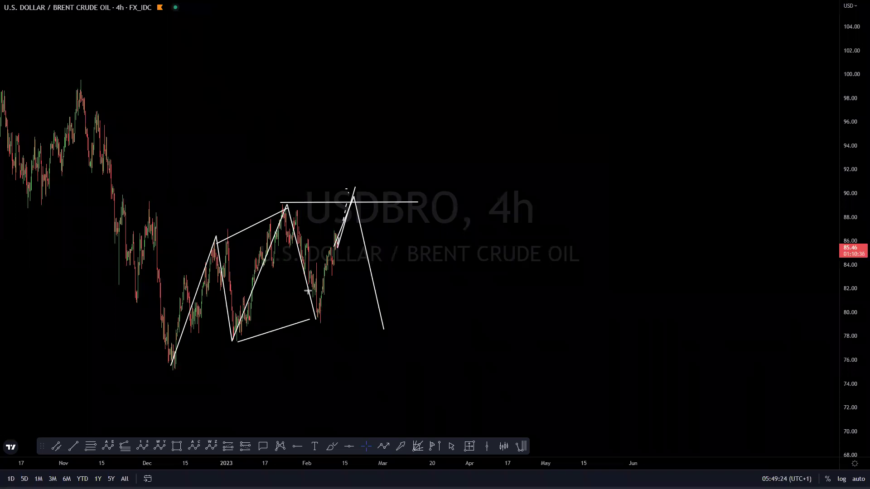
click(359, 183)
click(393, 435)
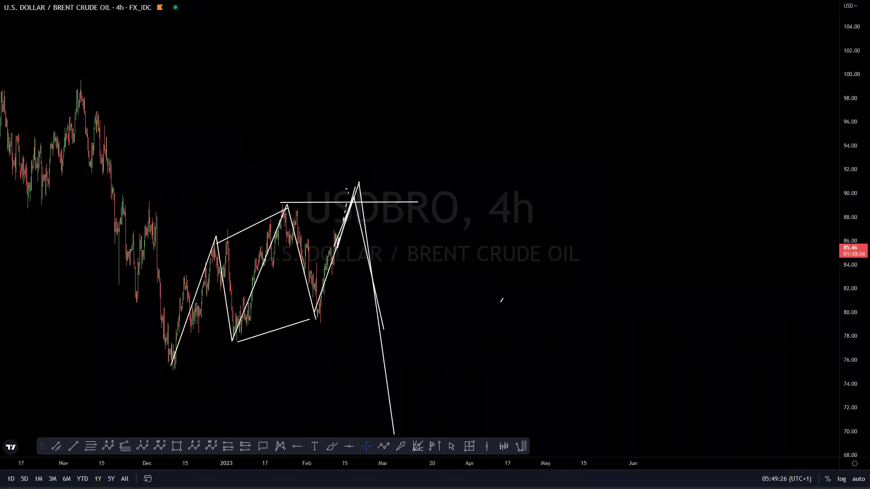
key(Escape)
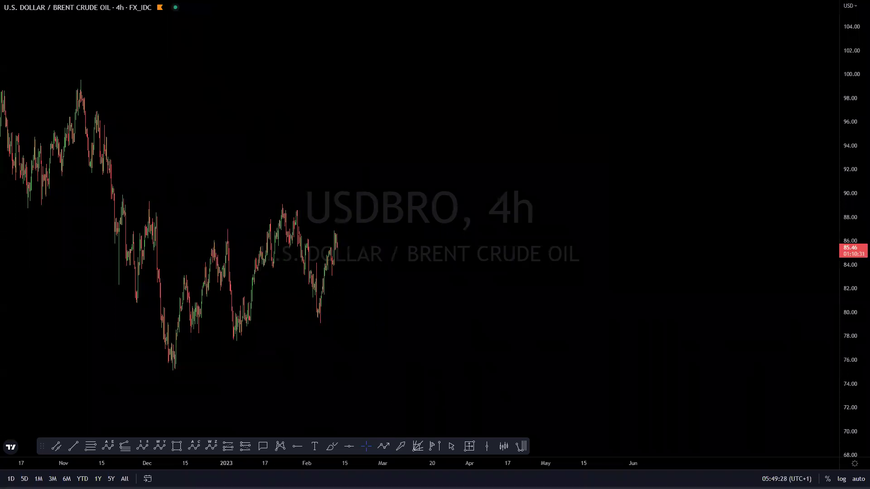
- Trace Brent's decline from the March 2022 high to the December low and enclose it with converging lines along its lows and highs
scroll(431, 252, down, 5)
drag(815, 389, 809, 401)
drag(781, 346, 774, 340)
drag(856, 294, 854, 176)
drag(726, 143, 697, 259)
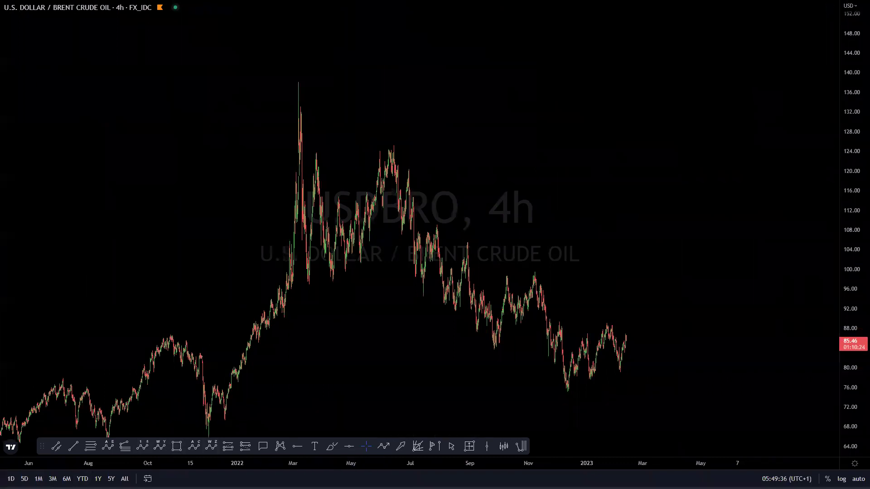
mouse_move(293, 78)
mouse_down()
mouse_move(313, 288)
mouse_move(374, 145)
mouse_move(387, 139)
mouse_move(501, 362)
mouse_move(494, 351)
mouse_move(536, 272)
mouse_move(563, 385)
mouse_up()
drag(312, 286, 567, 382)
mouse_move(401, 132)
mouse_down()
mouse_move(556, 320)
mouse_move(578, 335)
mouse_move(584, 327)
mouse_up()
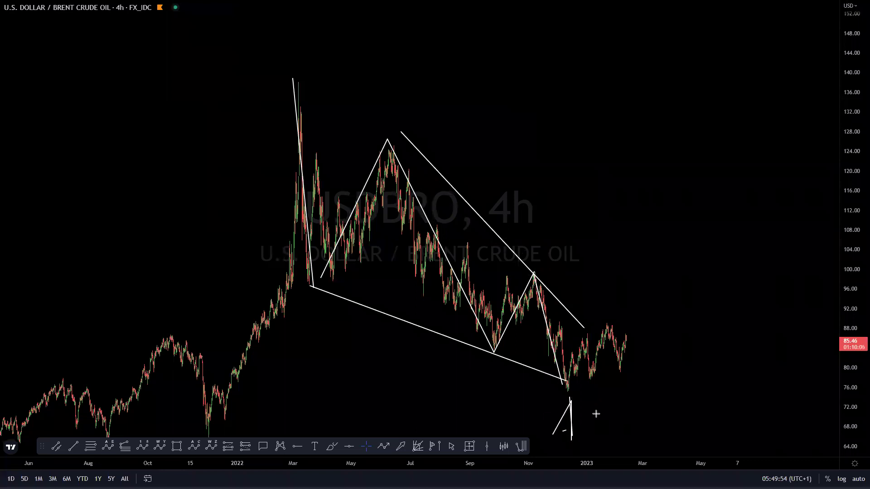
- Project a zigzag recovery from Brent's December low through about 90, 79, 95, 85 and 98, up to about 105
drag(558, 386, 601, 319)
click(626, 372)
click(649, 331)
click(664, 317)
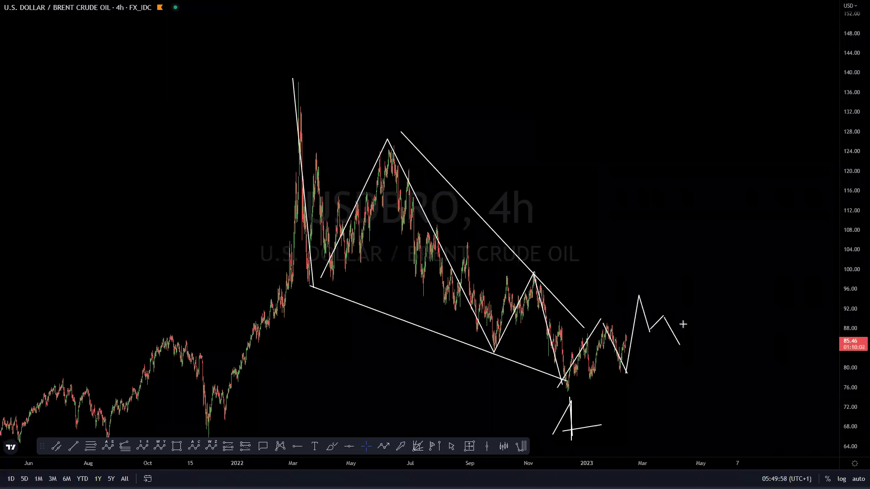
drag(689, 279, 717, 243)
- Mark the projected swings, add a horizontal line at the March 2022 high and a long decline below 64, and clear the sketch
drag(605, 270, 623, 298)
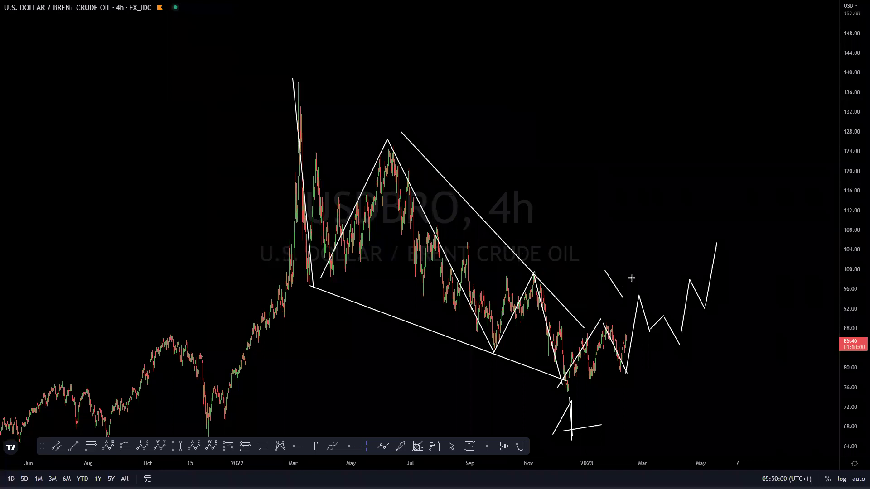
drag(672, 366, 700, 349)
drag(678, 354, 700, 347)
drag(700, 232, 721, 234)
drag(722, 227, 724, 267)
drag(256, 78, 337, 77)
drag(571, 401, 716, 362)
drag(727, 225, 868, 485)
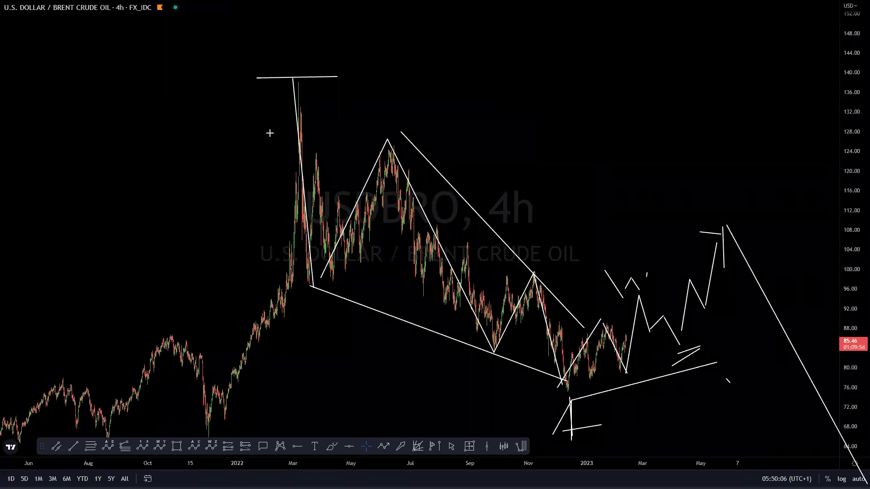
key(e)
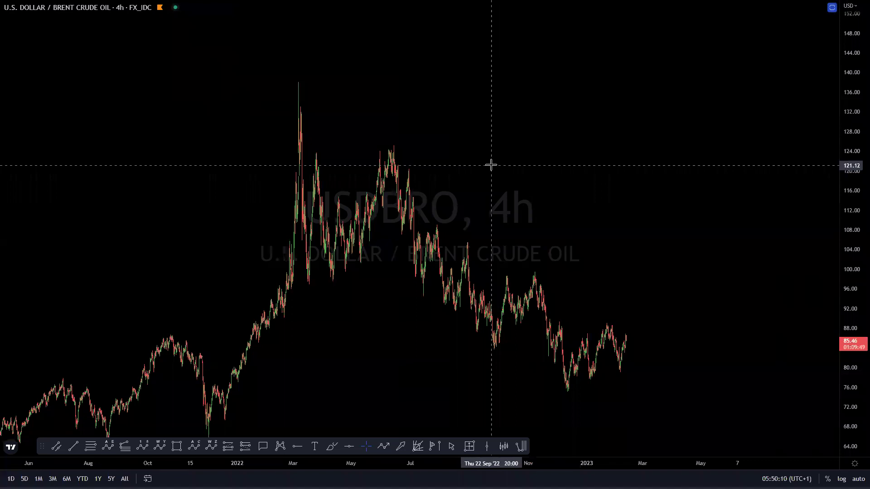
- Switch to the IXIC 4h chart and fit the index's price history since April 2020 into view
key(Down)
key(Down)
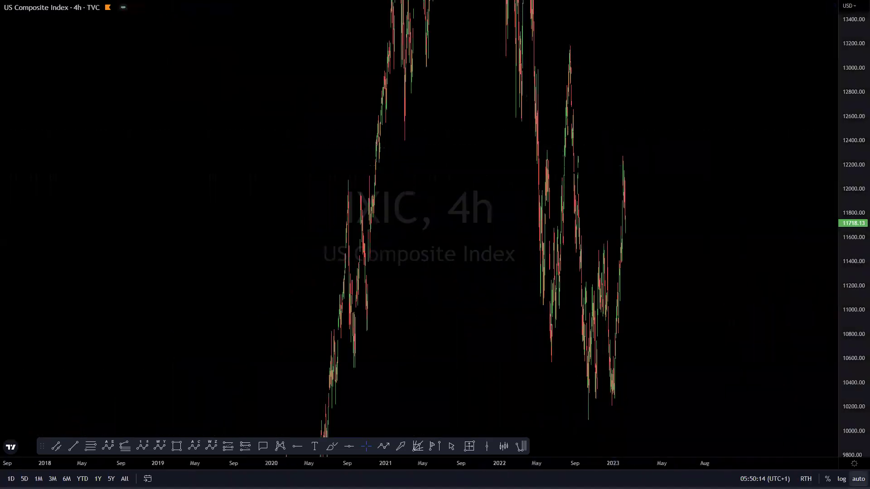
scroll(728, 295, up, 5)
drag(857, 93, 844, 20)
drag(727, 101, 689, 209)
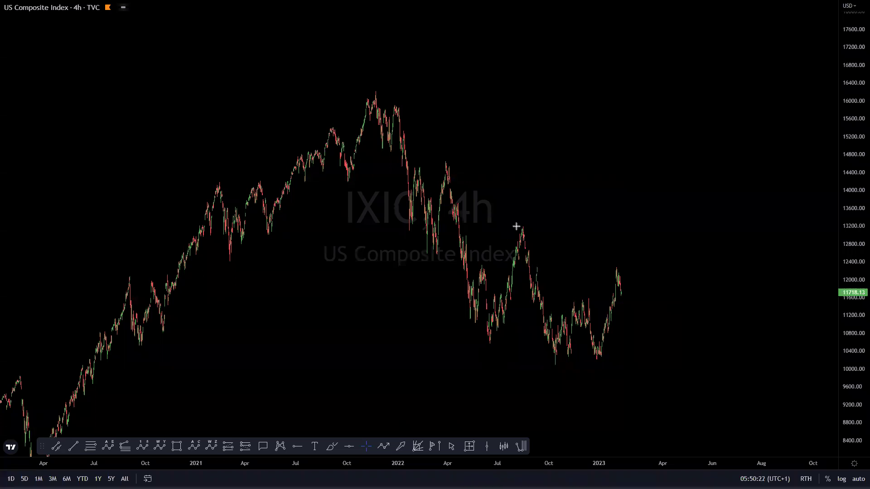
- Trace IXIC's decline from the late-2021 high to the October 2022 low, project a rise to about 16,000, and clear the sketch
mouse_move(411, 217)
mouse_down()
mouse_move(438, 158)
mouse_move(462, 256)
mouse_move(481, 280)
mouse_move(492, 343)
mouse_up()
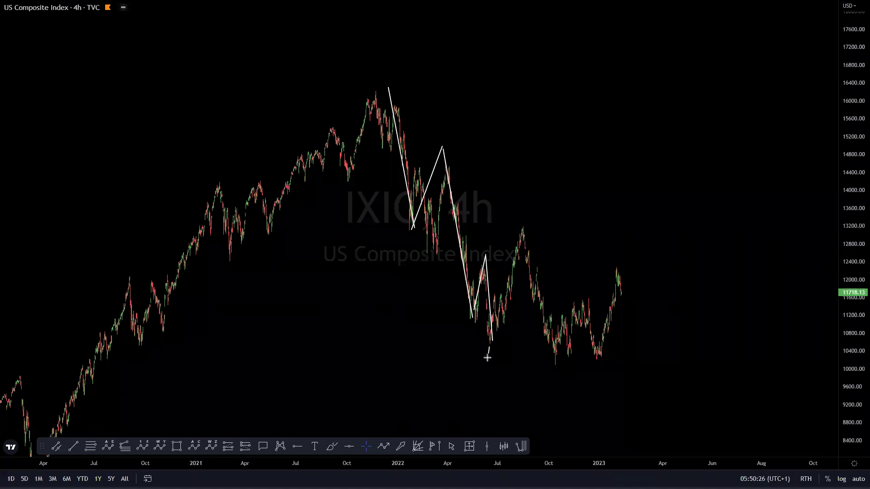
drag(526, 225, 556, 369)
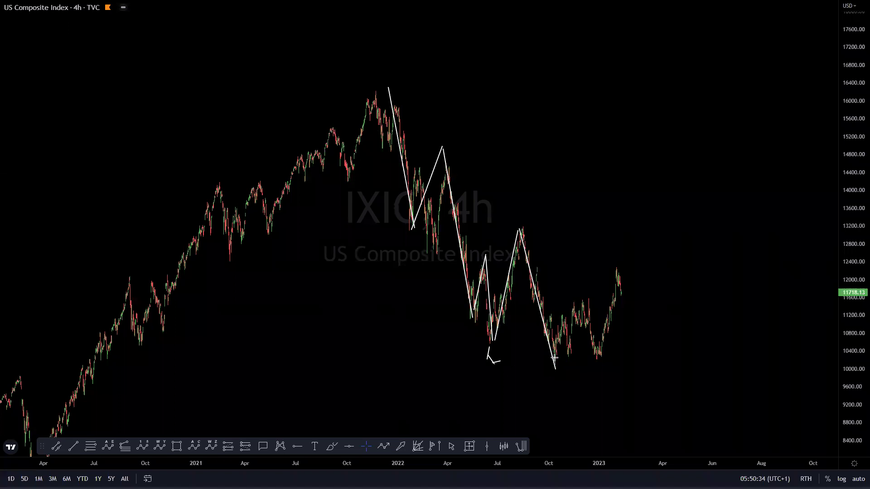
drag(568, 345, 587, 277)
drag(594, 257, 606, 225)
drag(622, 152, 633, 102)
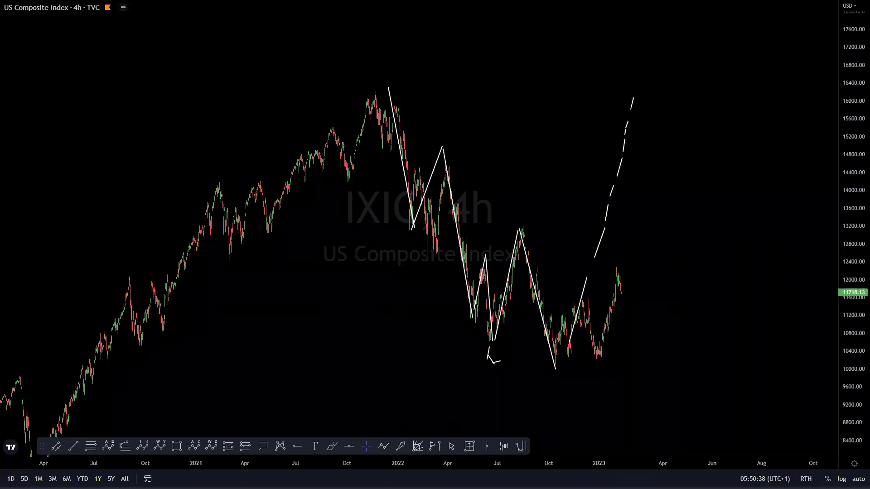
key(e)
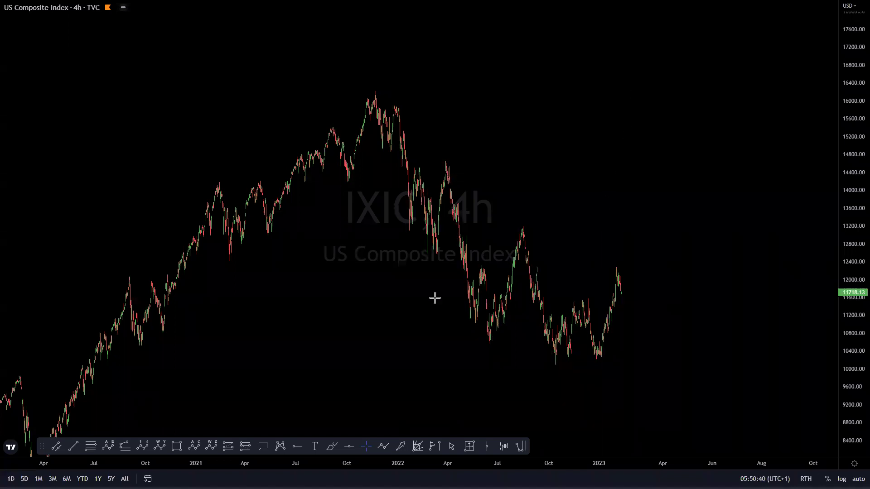
- Trace IXIC's swings from the November 2021 high through the June low, August high, October low and a dip near 10,300, up to about 13,400
scroll(602, 260, up, 5)
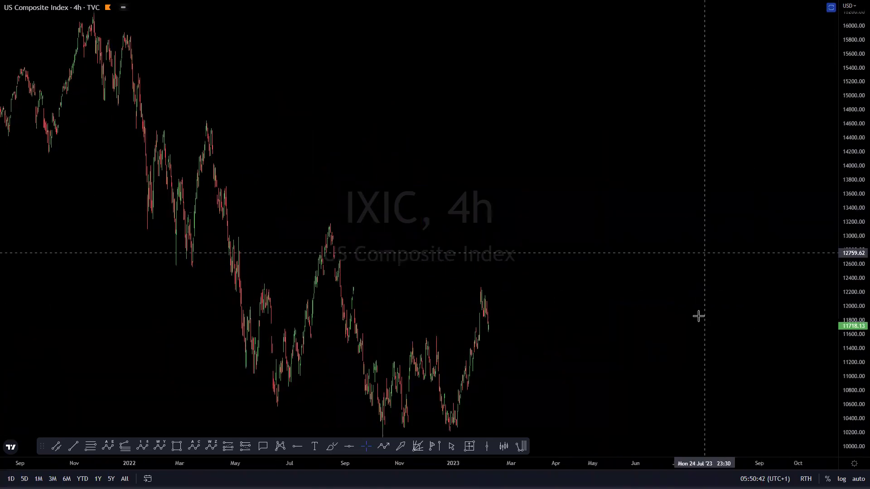
drag(699, 312, 710, 238)
drag(848, 59, 846, 131)
drag(633, 226, 635, 274)
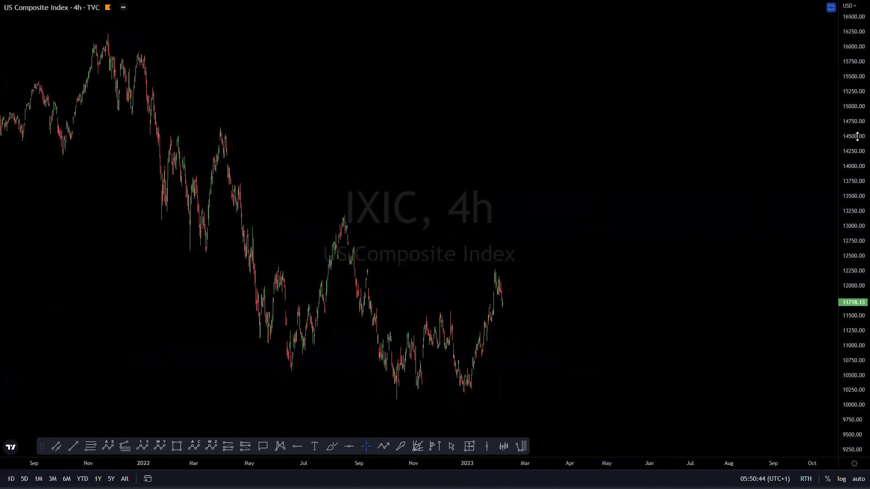
drag(857, 137, 857, 154)
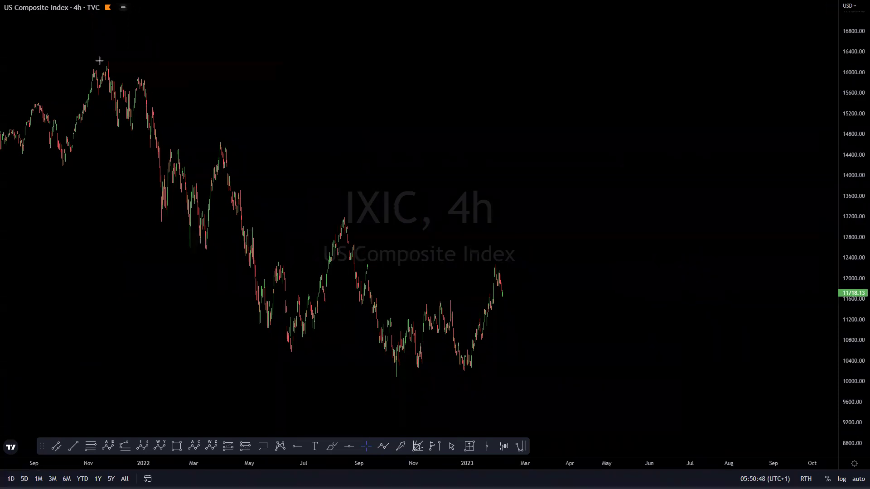
click(290, 348)
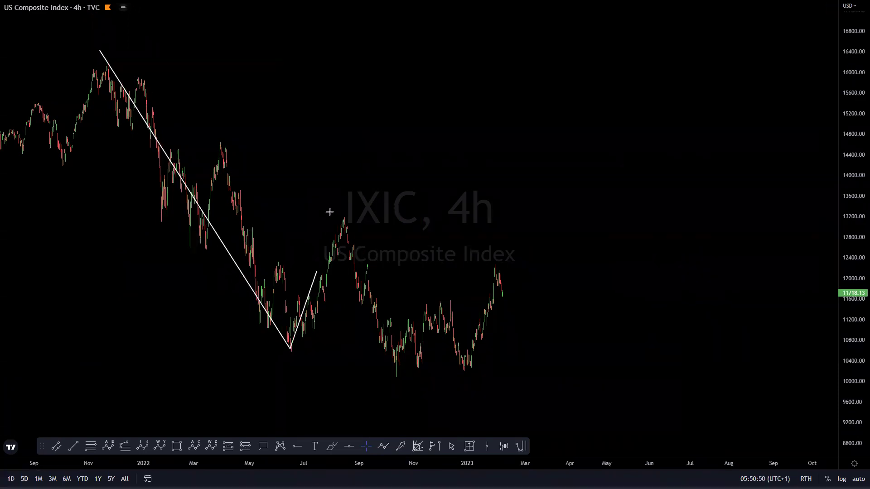
click(343, 222)
click(397, 375)
click(442, 304)
drag(458, 343, 466, 365)
drag(465, 365, 497, 231)
- Add a horizontal line just above IXIC's August 2022 high and mark the June low A and the projected peak B
drag(338, 202, 462, 203)
drag(272, 364, 266, 389)
drag(262, 344, 289, 386)
drag(239, 381, 299, 369)
mouse_move(475, 153)
mouse_down()
mouse_move(482, 186)
mouse_move(494, 167)
mouse_up()
drag(494, 168, 484, 180)
- Project IXIC's fall below 8,800 and rise above 16,800, put two cross strokes on the first decline, and clear the sketch
mouse_move(491, 249)
mouse_down()
mouse_move(504, 207)
mouse_move(586, 430)
mouse_up()
drag(228, 268, 206, 283)
drag(269, 250, 216, 303)
mouse_move(508, 211)
mouse_down()
mouse_move(620, 483)
mouse_move(743, 1)
mouse_up()
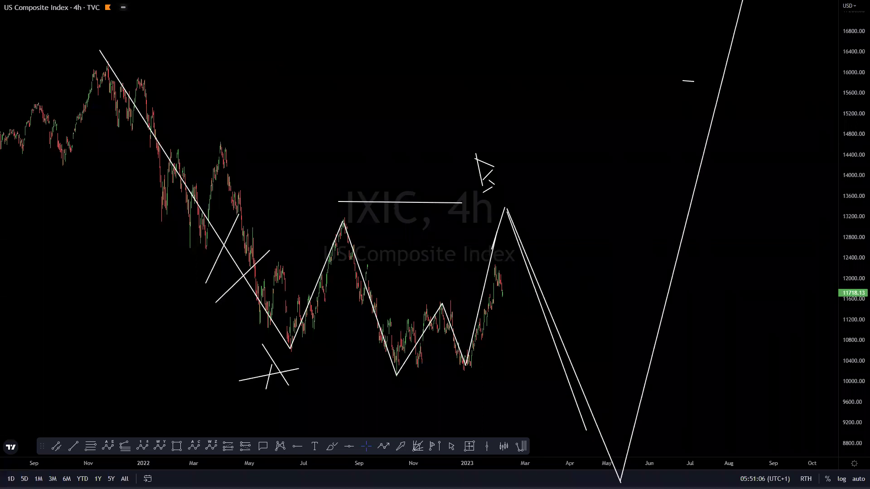
key(Escape)
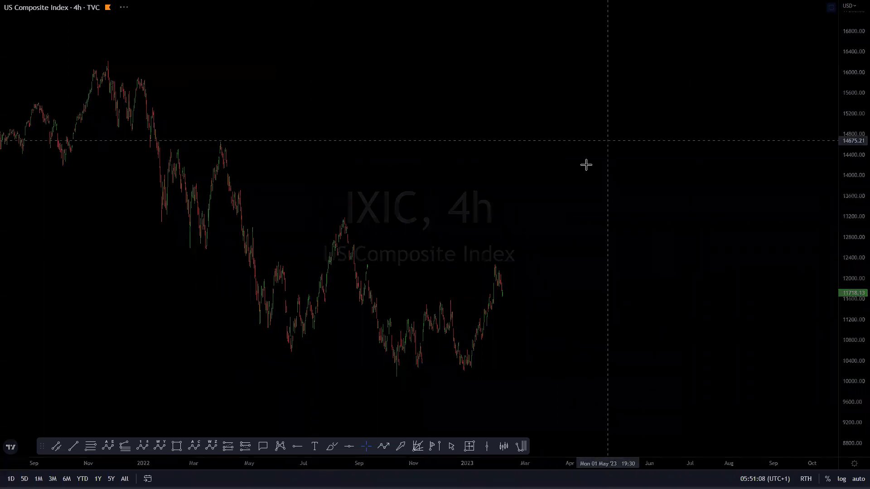
- Switch to the DJI 4h chart and fit the index's price history since early 2020 into view
drag(855, 83, 855, 240)
scroll(625, 290, down, 3)
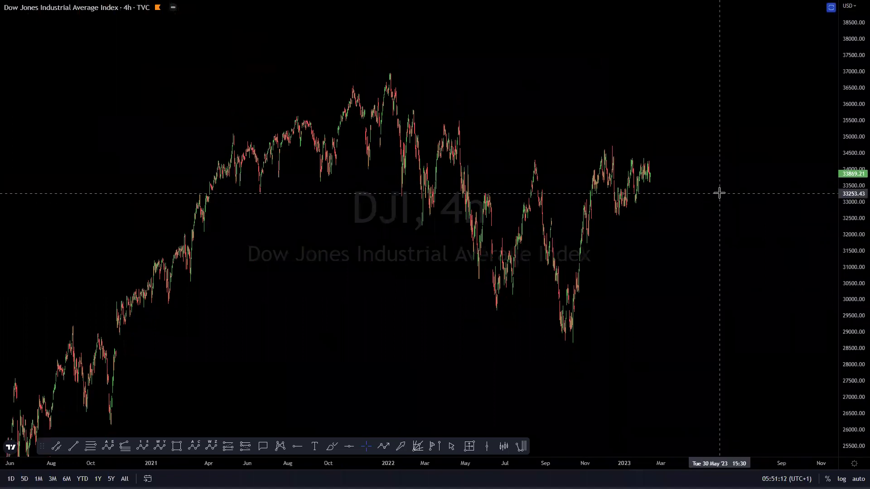
scroll(770, 161, down, 2)
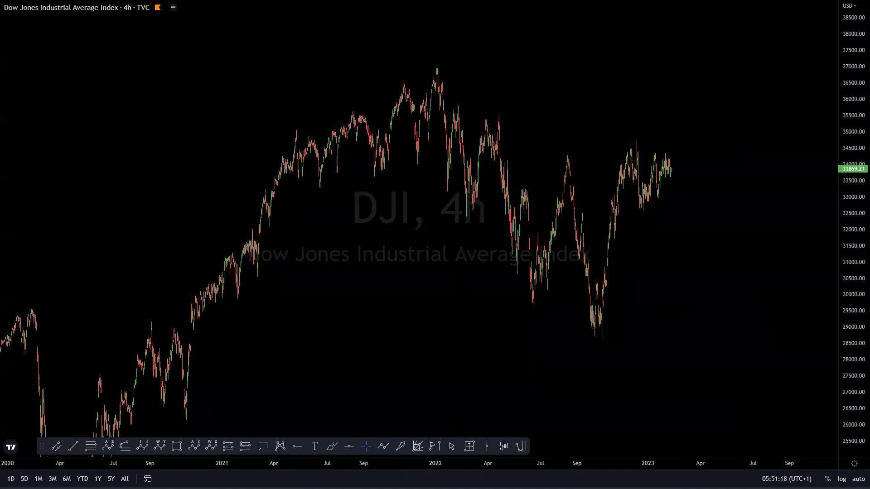
- Trace DJI's decline from the January 2022 high to the June low within converging lines, and mark the larger swings A, B and C
click(431, 186)
click(536, 304)
click(500, 87)
click(555, 262)
click(553, 271)
mouse_move(468, 191)
mouse_down()
mouse_move(474, 212)
mouse_move(494, 125)
mouse_move(515, 271)
mouse_move(525, 192)
mouse_move(534, 304)
mouse_move(524, 337)
mouse_move(539, 339)
mouse_move(517, 333)
mouse_up()
mouse_move(566, 160)
mouse_down()
mouse_move(594, 334)
mouse_move(580, 341)
mouse_up()
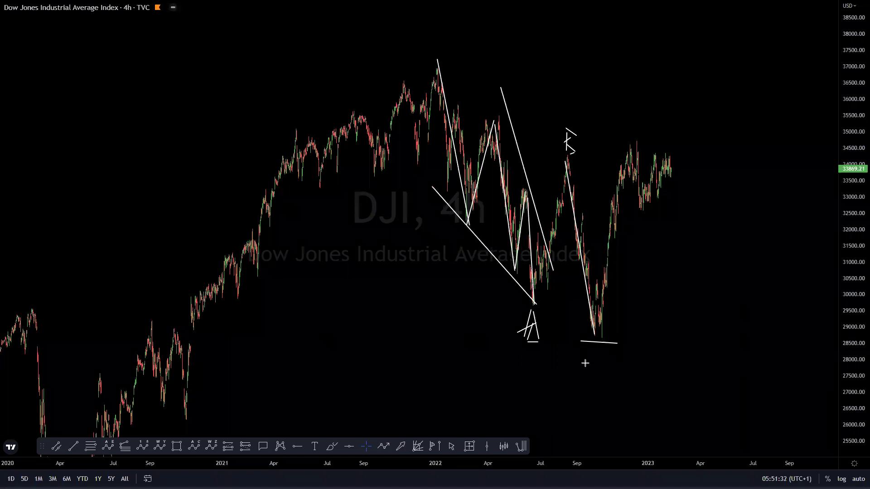
drag(585, 371, 624, 375)
- Trace DJI's recovery from the October low, project a dip to about 31,600 and a rise to about 38,600, and clear the sketch
mouse_move(601, 336)
mouse_down()
mouse_move(639, 133)
mouse_move(627, 162)
mouse_move(641, 146)
mouse_move(640, 208)
mouse_up()
drag(640, 208, 668, 159)
mouse_move(676, 222)
mouse_down()
mouse_move(679, 244)
mouse_move(747, 12)
mouse_up()
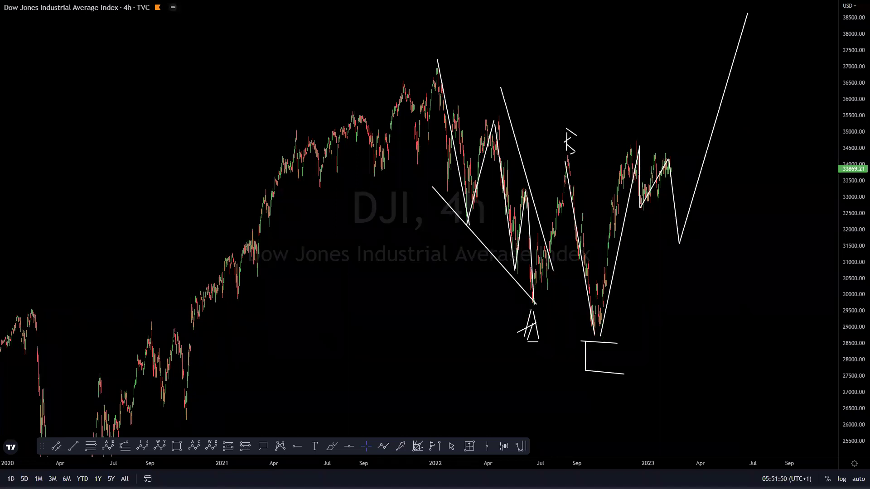
key(e)
- Sketch DJI's alternative zigzag from the January 2022 high to the late-2022 high, project a fall to about 26,100, and cross-mark the first decline
mouse_move(535, 312)
mouse_down()
mouse_move(571, 156)
mouse_move(601, 312)
mouse_move(639, 131)
mouse_up()
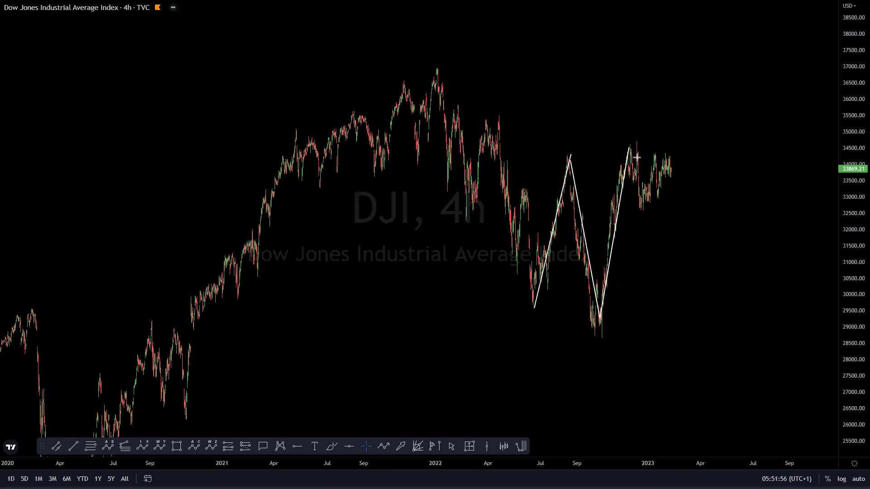
mouse_move(670, 161)
mouse_down()
mouse_move(749, 430)
mouse_move(748, 422)
mouse_up()
drag(514, 182, 532, 307)
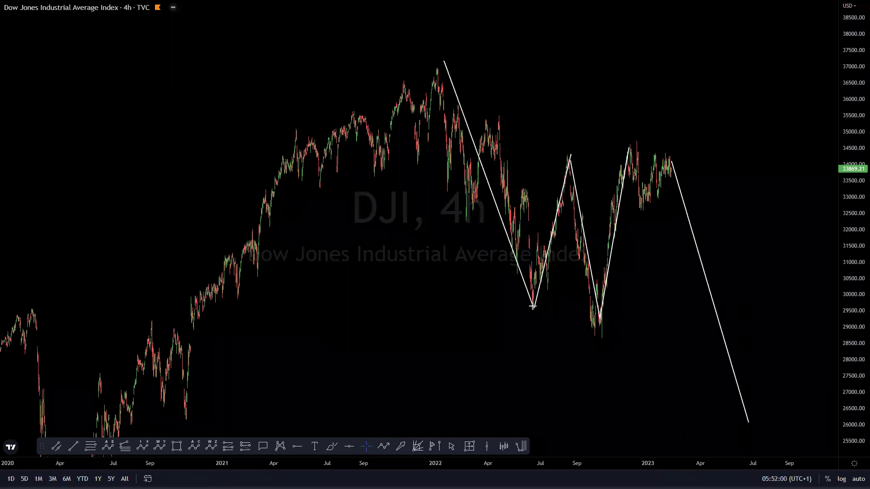
drag(520, 163, 477, 233)
drag(532, 209, 485, 286)
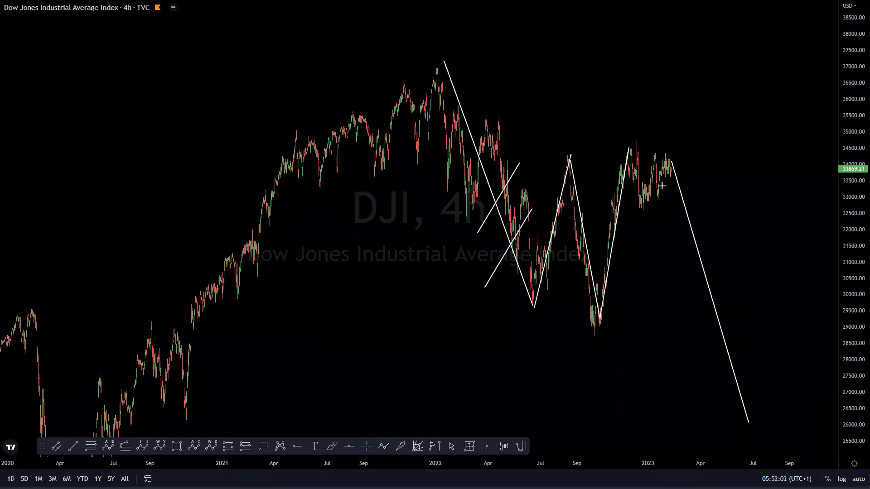
- Outline DJI's latest consolidation with a small zigzag and an upper line, project a rise above 38,500, and clear the sketch
mouse_move(642, 207)
mouse_down()
mouse_move(665, 151)
mouse_move(679, 222)
mouse_up()
drag(627, 153, 682, 181)
drag(682, 214, 709, 1)
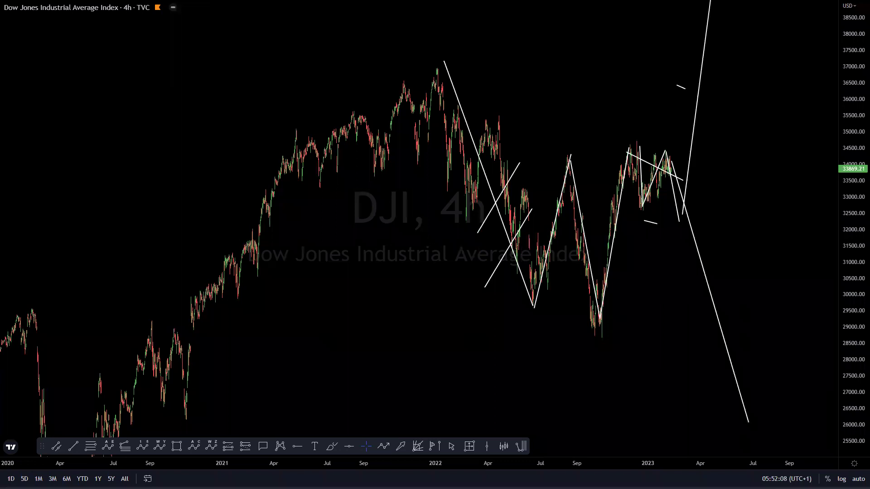
key(Escape)
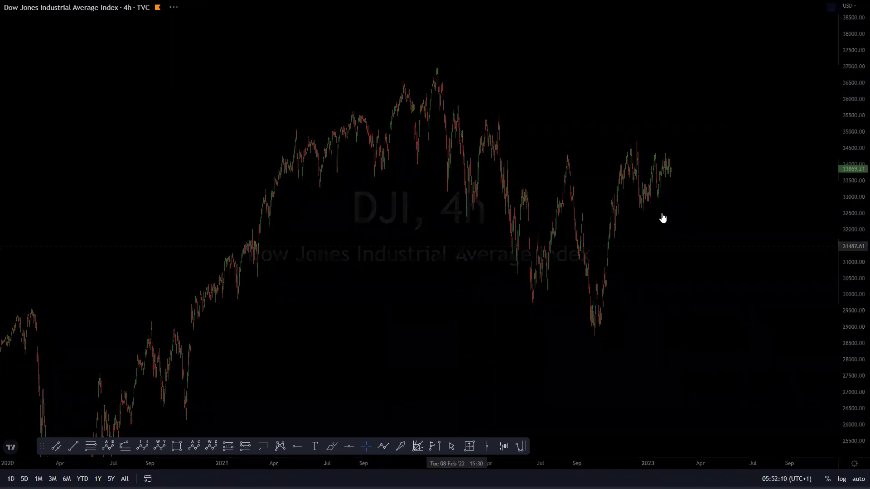
- Switch to the SPX 4h chart and trace the decline from the January 2022 high to the June low within converging lines
drag(855, 48, 783, 324)
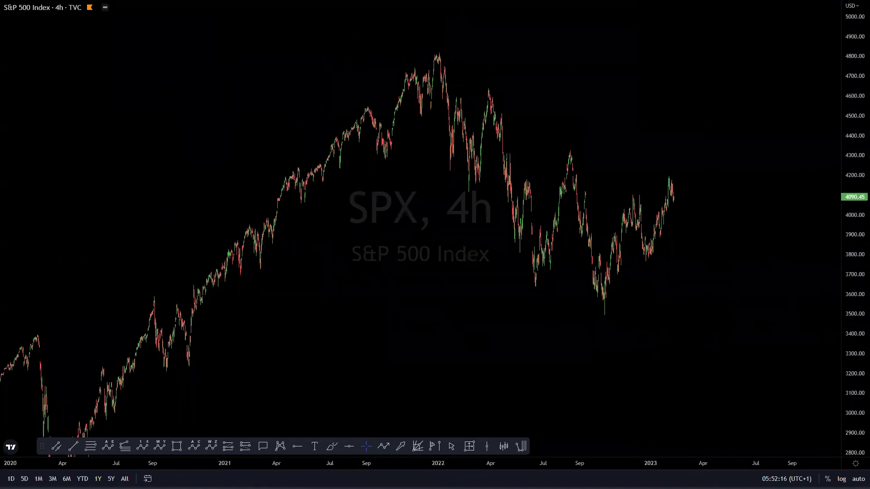
drag(435, 161, 538, 287)
drag(498, 66, 546, 227)
mouse_move(437, 53)
mouse_down()
mouse_move(467, 186)
mouse_move(487, 99)
mouse_up()
mouse_move(490, 95)
mouse_down()
mouse_move(519, 247)
mouse_move(529, 187)
mouse_up()
drag(534, 200, 545, 278)
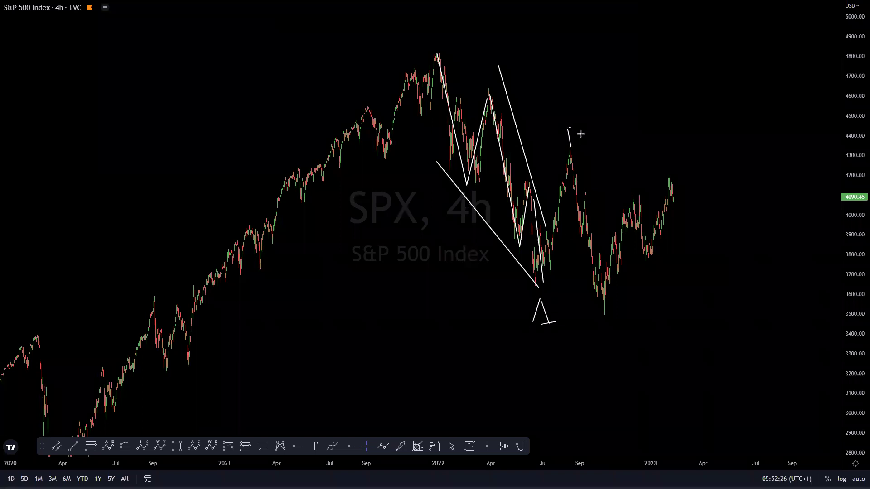
- Trace SPX's fall to the October low and its rebound, project a rise to about 4,860, and clear the sketch
mouse_move(574, 151)
mouse_down()
mouse_move(602, 311)
mouse_move(692, 6)
mouse_up()
mouse_move(650, 205)
mouse_down()
mouse_move(634, 196)
mouse_move(651, 260)
mouse_move(719, 6)
mouse_move(708, 44)
mouse_up()
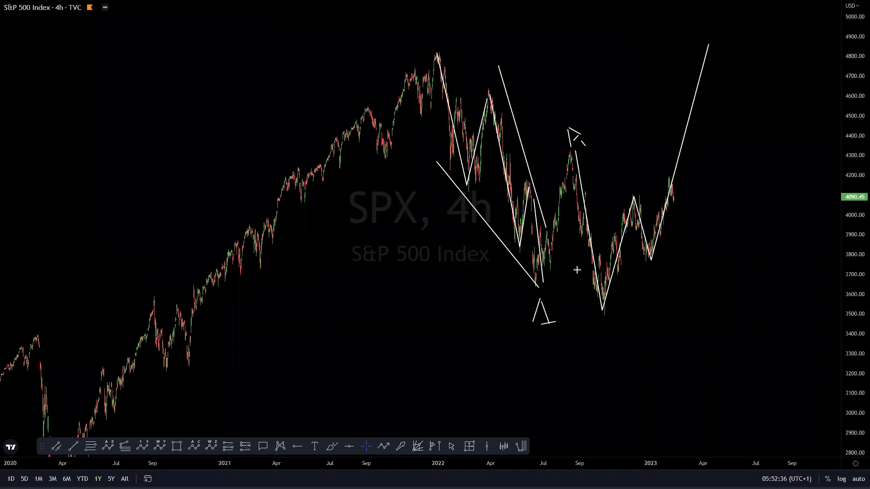
key(Escape)
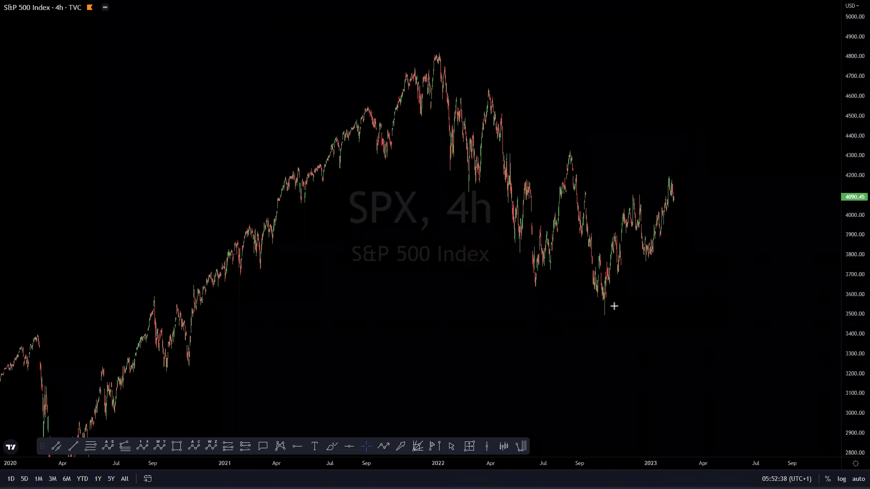
- Sketch SPX's alternative zigzag up to about 4,400, project a fall to about 3,080 and a rise above 5,000, and clear it
mouse_move(539, 288)
mouse_down()
mouse_move(568, 155)
mouse_move(612, 300)
mouse_move(648, 155)
mouse_move(642, 139)
mouse_up()
drag(568, 146, 643, 139)
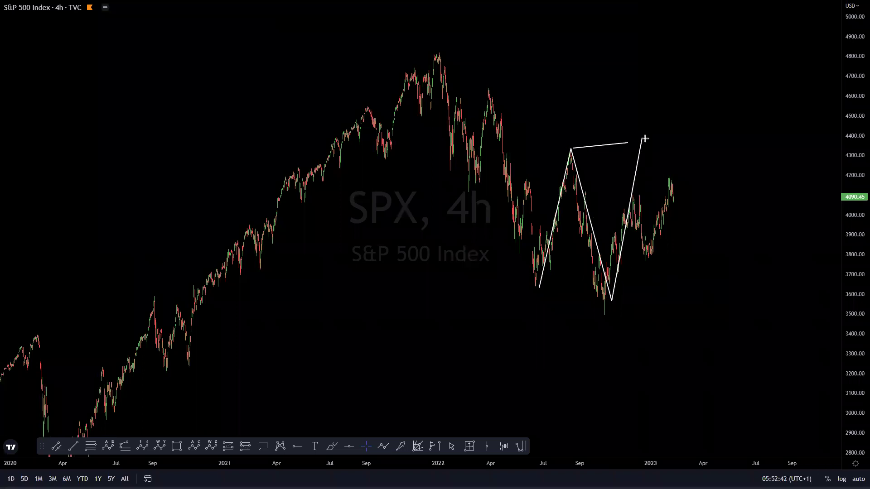
drag(439, 55, 542, 292)
mouse_move(644, 133)
mouse_down()
mouse_move(730, 398)
mouse_move(770, 5)
mouse_up()
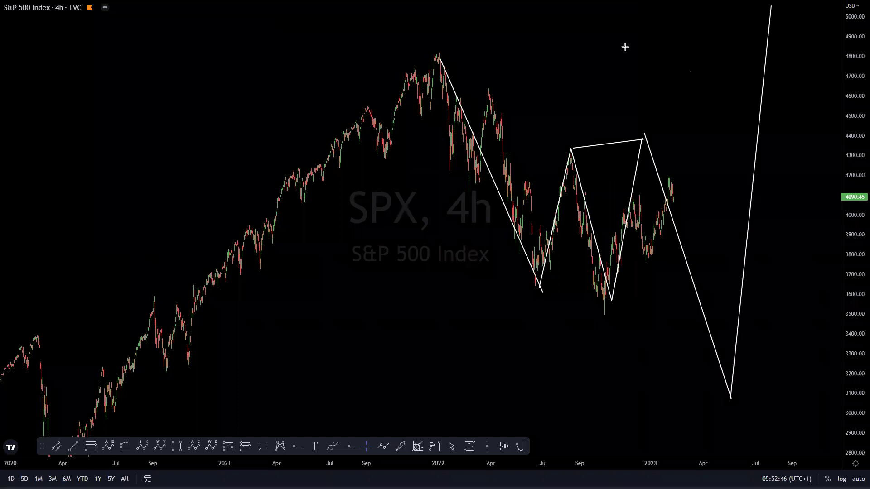
key(Escape)
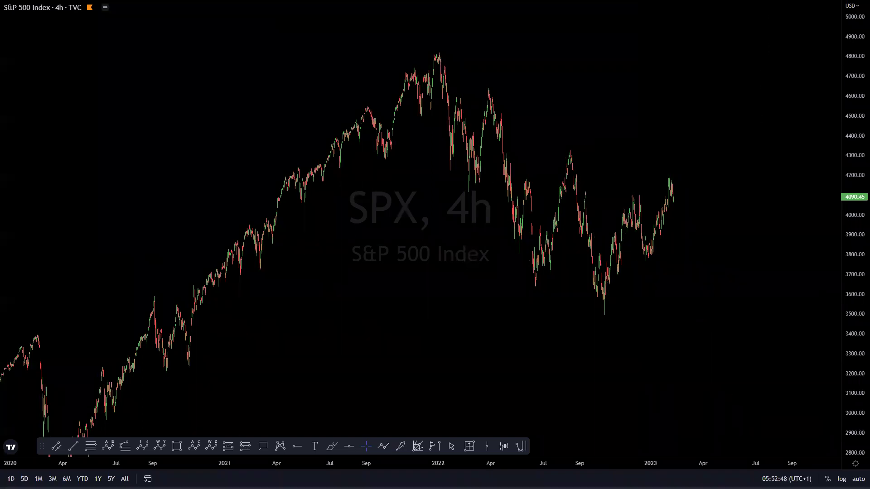
- Switch to the DEU40 4h chart and fit the index's price history since November 2020 into view
key(Down)
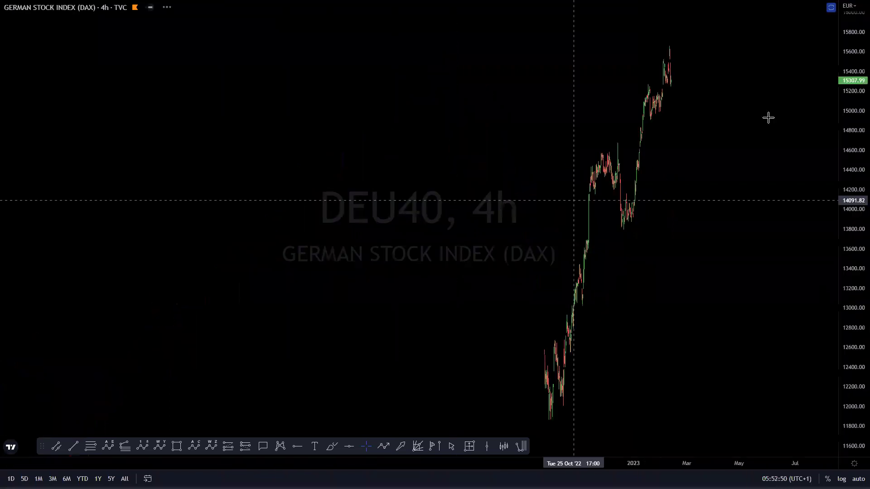
drag(846, 193, 846, 317)
scroll(721, 248, down, 1)
drag(857, 178, 856, 98)
drag(495, 93, 495, 123)
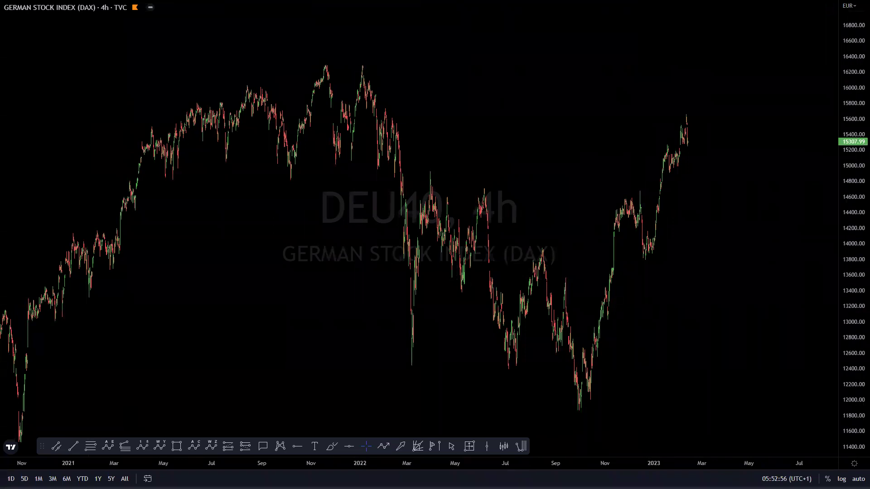
- Trace DEU40's zigzag decline from the January 2022 high to the autumn low, add converging lines, and start the recovery leg
mouse_move(364, 55)
mouse_down()
mouse_move(427, 371)
mouse_move(413, 373)
mouse_move(434, 173)
mouse_move(457, 290)
mouse_move(487, 181)
mouse_move(515, 368)
mouse_up()
mouse_move(515, 368)
mouse_down()
mouse_move(552, 249)
mouse_move(564, 385)
mouse_move(447, 331)
mouse_up()
drag(508, 152, 586, 344)
mouse_move(588, 405)
mouse_down()
mouse_move(671, 74)
mouse_move(626, 262)
mouse_up()
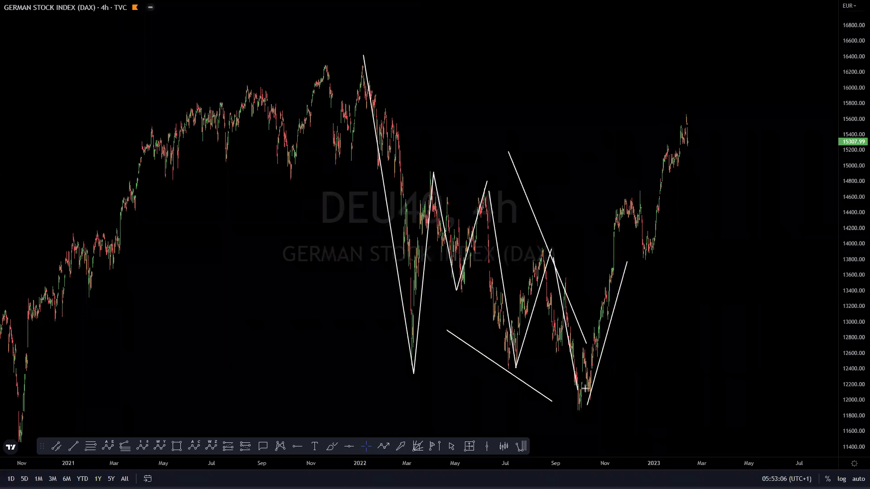
- Trace DEU40's recovery, project a correction through about 14,250, 14,900 and 13,500 and a rise above 16,800, and clear the sketch
drag(578, 412, 583, 352)
drag(583, 352, 596, 398)
mouse_move(596, 398)
mouse_down()
mouse_move(629, 211)
mouse_move(623, 196)
mouse_move(649, 264)
mouse_move(688, 107)
mouse_move(696, 224)
mouse_move(724, 173)
mouse_move(738, 284)
mouse_move(810, 1)
mouse_up()
drag(672, 110, 673, 108)
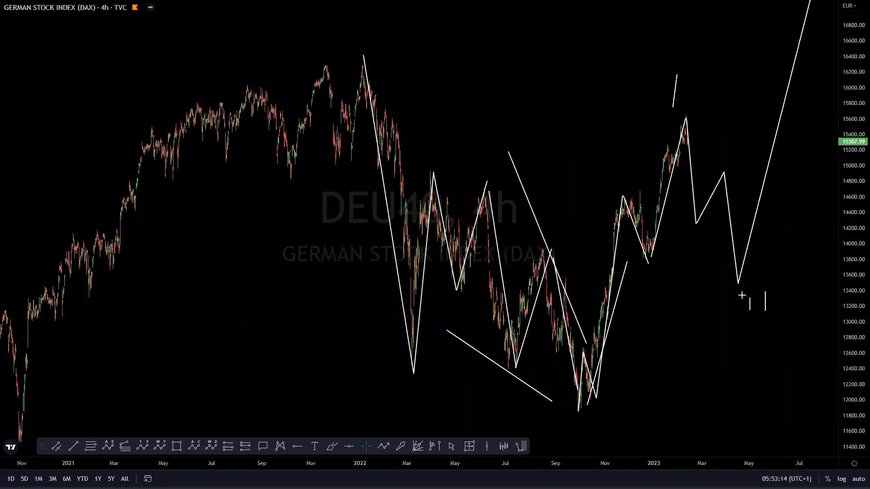
drag(818, 7, 819, 2)
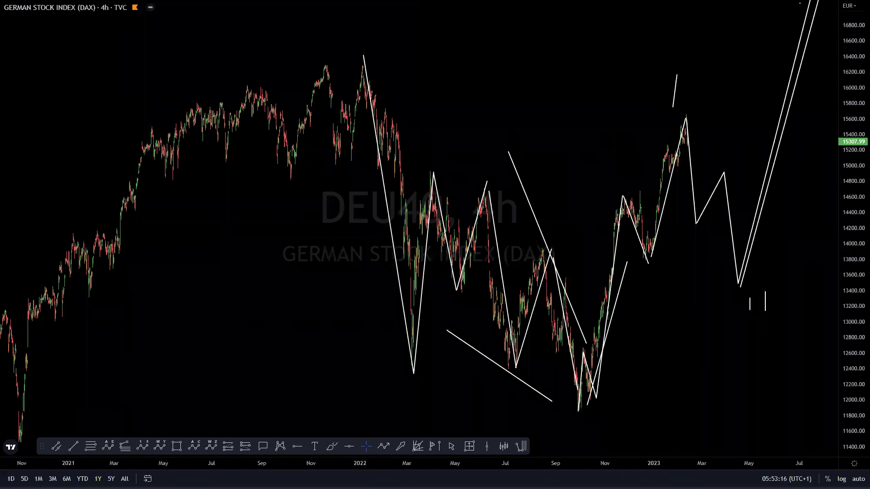
key(Escape)
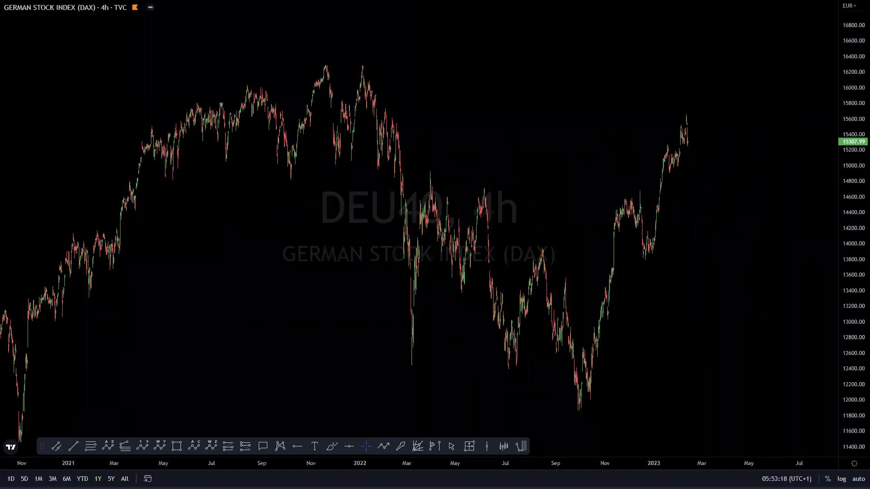
- Switch to the UKX 4h chart and fit the index's price history since early 2021 into view
key(Print)
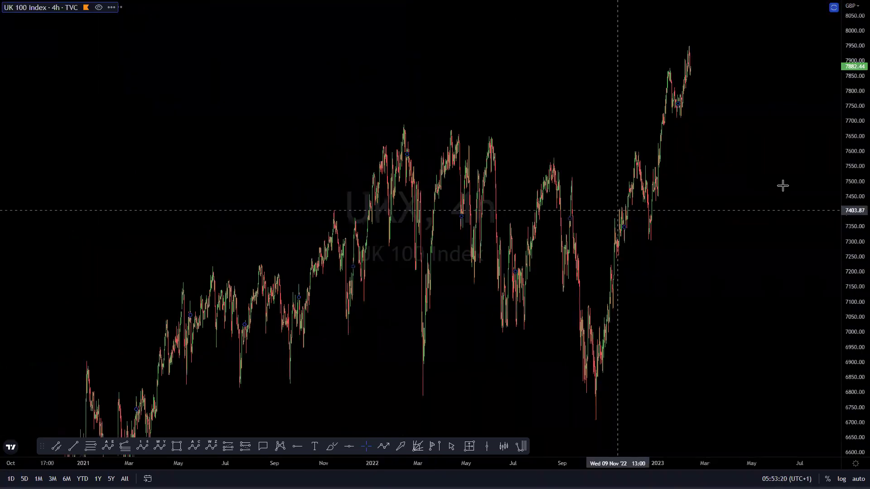
drag(850, 30, 796, 243)
scroll(761, 248, down, 2)
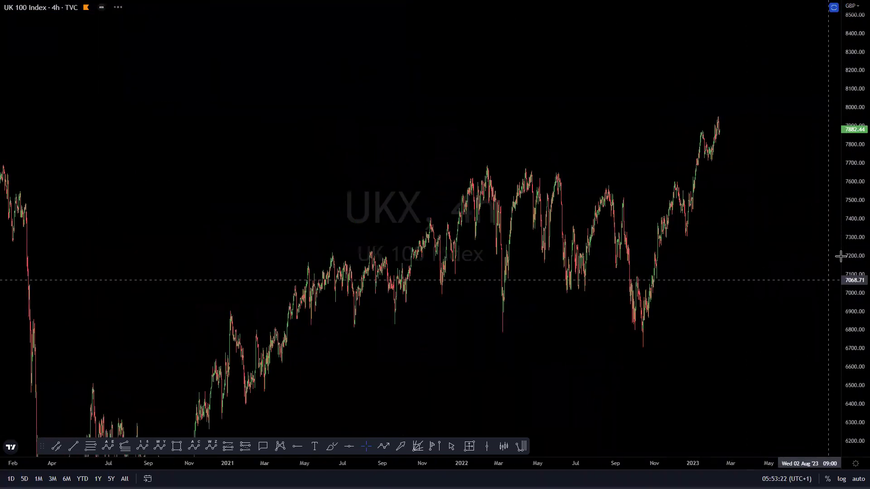
scroll(678, 288, up, 3)
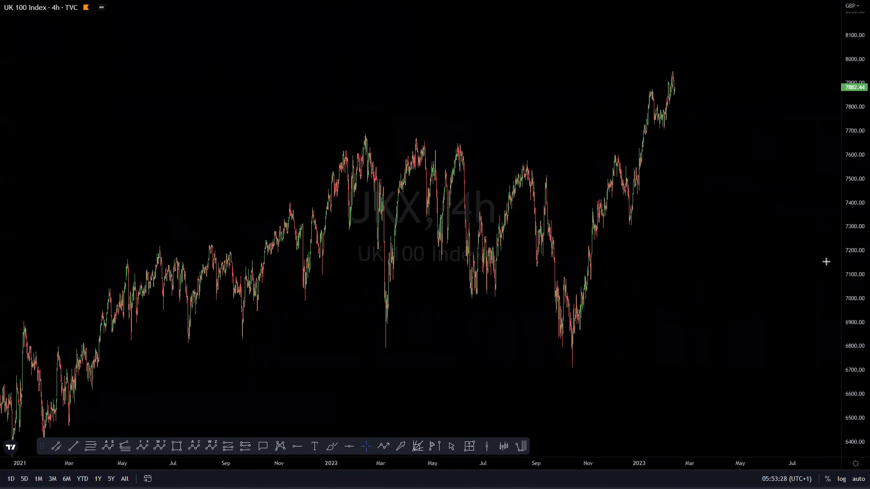
- Trace UKX's rise from the October 2022 low through 7,600 and 7,270 to 8,020, then project 7,700, 7,850, 7,560 and above 8,200
click(571, 361)
click(617, 155)
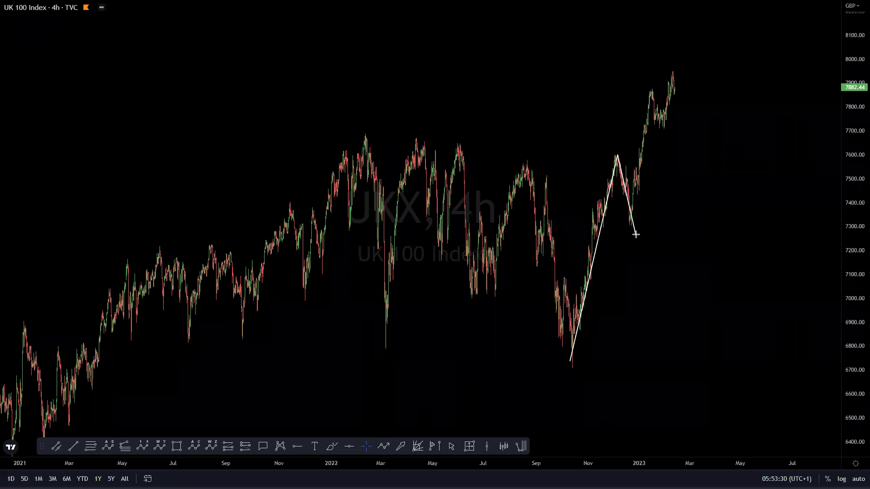
click(679, 54)
click(683, 130)
click(700, 94)
click(707, 163)
click(757, 2)
- Mark a horizontal level at about 7,300 on UKX, add a second steeper rising path from about 7,600, and clear the sketch
drag(727, 226, 745, 227)
drag(725, 152, 733, 1)
click(679, 26)
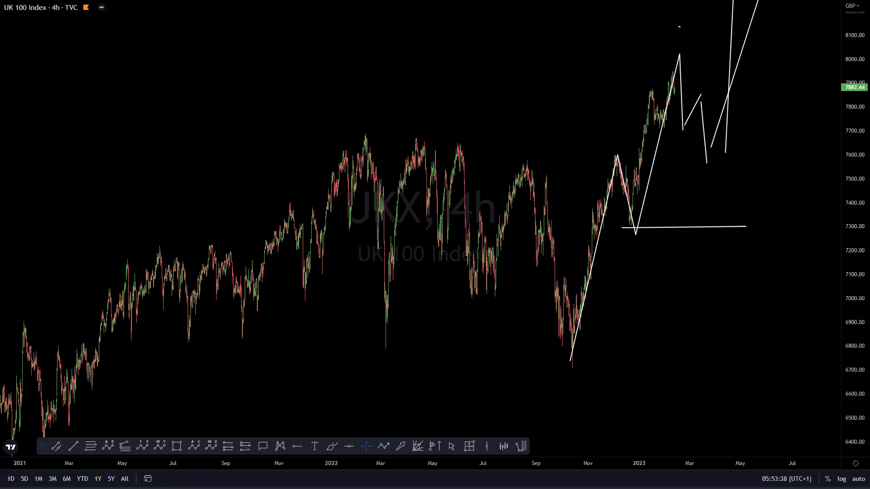
key(Escape)
- Switch to the NI225 4h chart and fit the index's price history since November 2020 into view
key(super+shift+s)
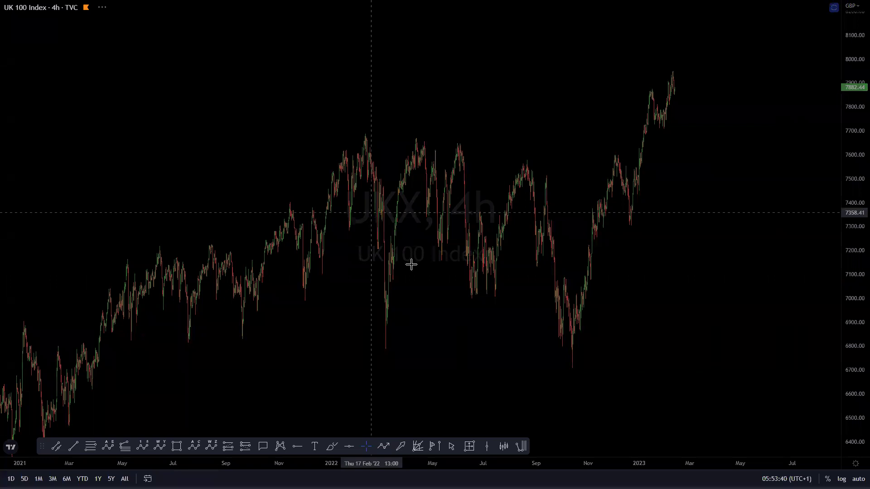
drag(856, 142, 852, 374)
drag(772, 234, 772, 226)
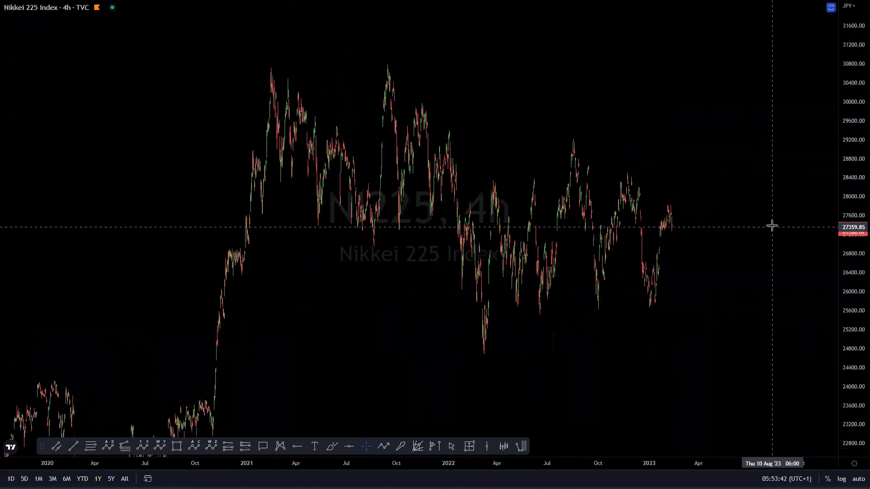
scroll(724, 286, up, 4)
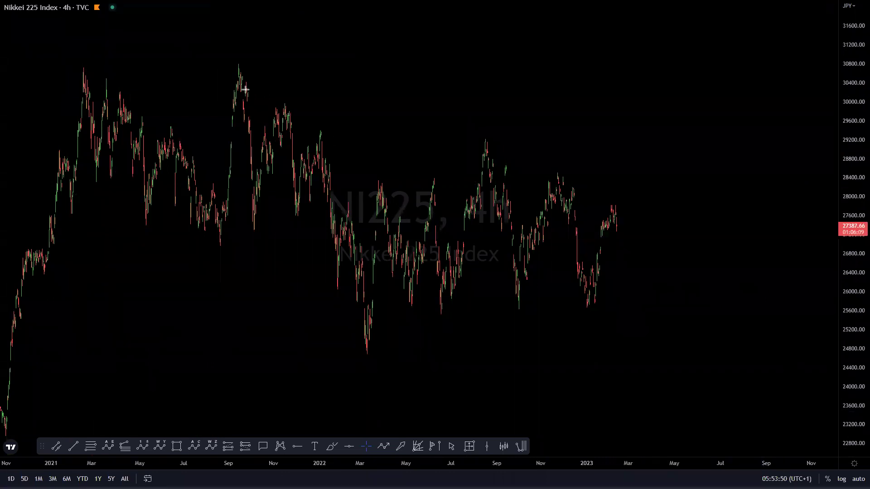
- Trace NI225's zigzag decline from the September 2021 high, project a drop to about 23,600 and a rise above 31,600, and clear the sketch
mouse_move(244, 71)
mouse_down()
mouse_move(367, 350)
mouse_move(434, 322)
mouse_up()
mouse_move(382, 184)
mouse_down()
mouse_move(486, 140)
mouse_move(522, 309)
mouse_move(562, 180)
mouse_move(617, 359)
mouse_move(642, 403)
mouse_up()
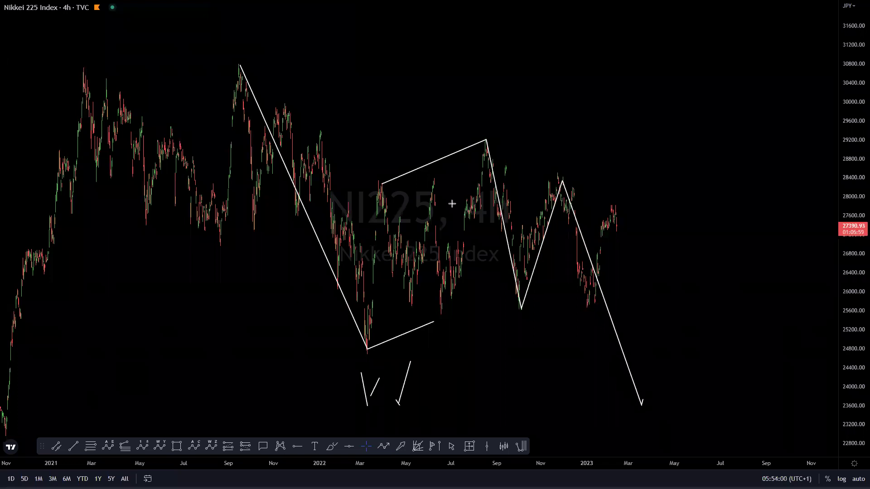
drag(449, 102, 499, 92)
drag(464, 83, 502, 146)
drag(641, 406, 670, 0)
drag(585, 67, 593, 67)
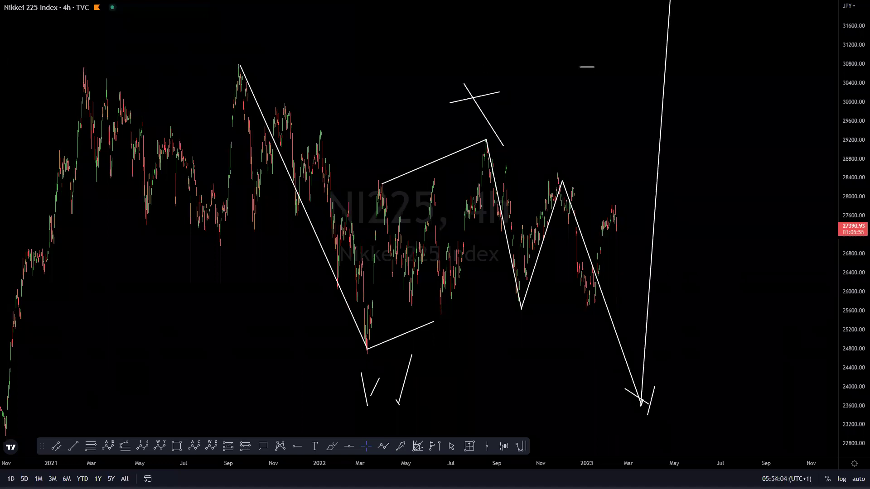
key(Escape)
- Switch to the NIFTY 4h chart and fit the index's price history since the start of 2022 into view
key(Down)
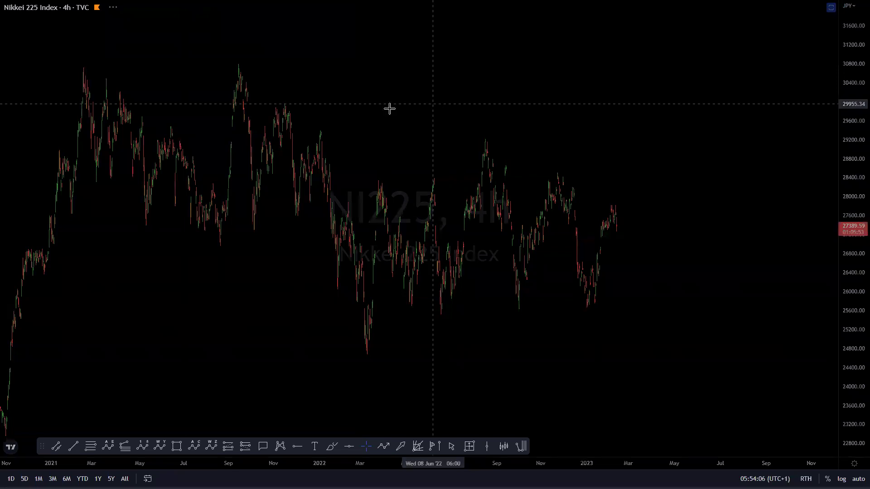
scroll(692, 194, up, 7)
drag(525, 159, 802, 166)
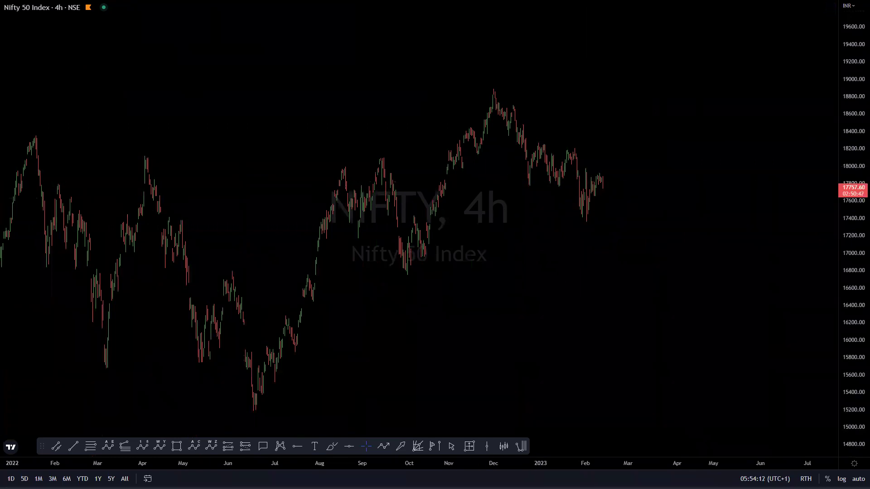
- Trace NIFTY's rise from the June 2022 low through about 16,250, 15,900, 18,100 and 16,800 to the December high near 18,900
click(257, 404)
click(286, 316)
click(299, 349)
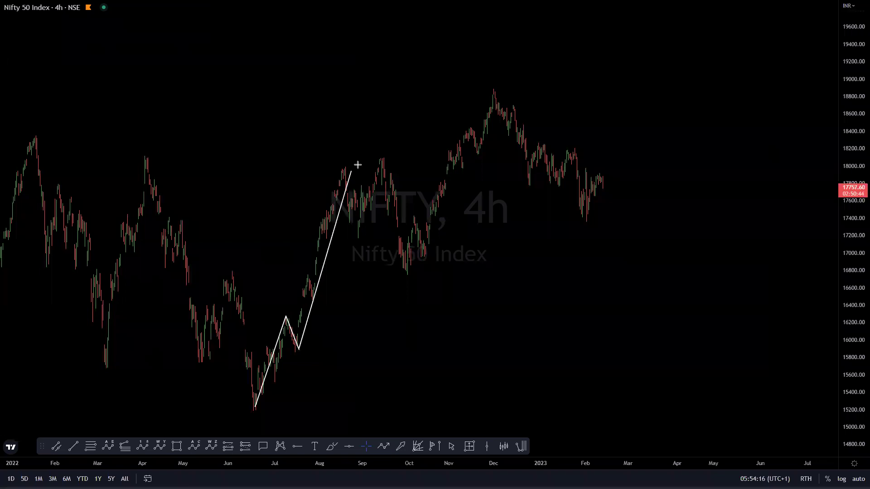
click(382, 158)
click(408, 271)
click(494, 85)
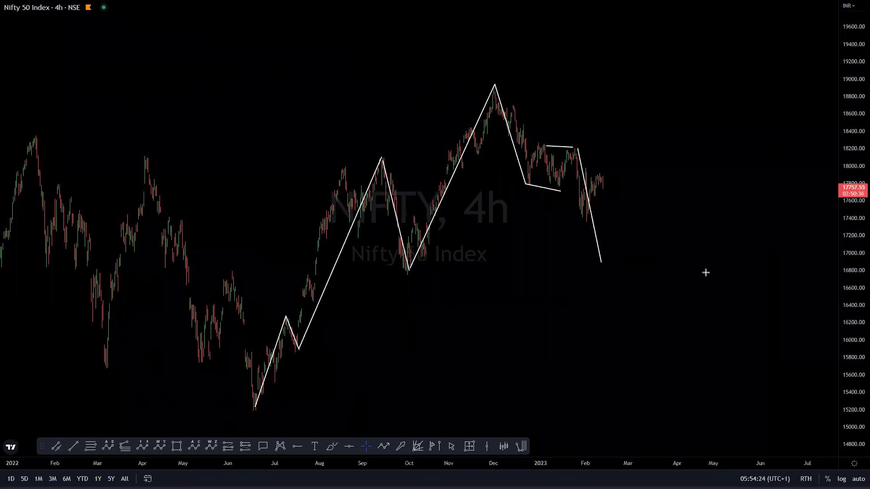
- Sketch NIFTY's correction through about 17,800, 18,300 and 16,750 with a projected rise above 19,600, and clear the sketch
click(502, 87)
click(525, 183)
click(580, 141)
click(608, 274)
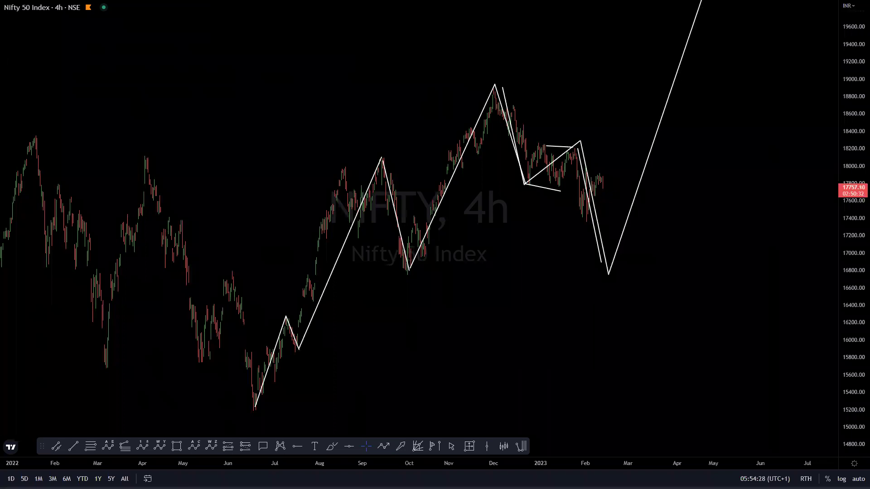
key(Escape)
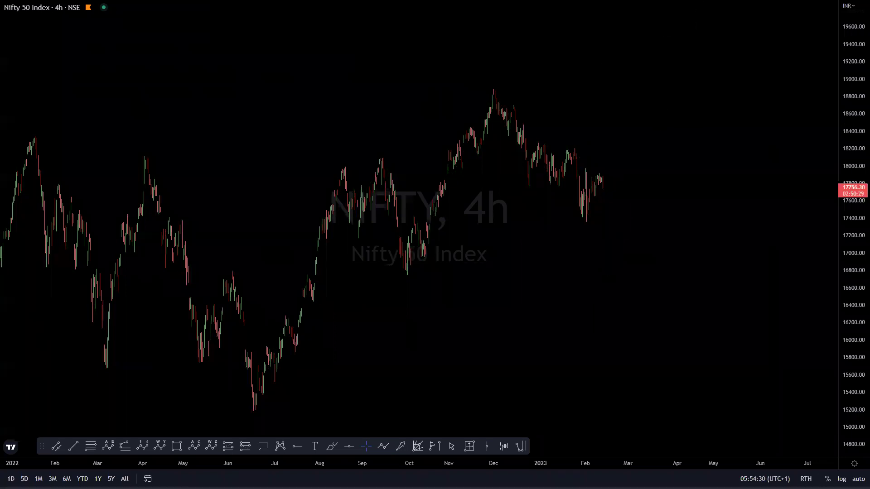
- Leave full screen, switch the watchlist to the Blue list, and open the BTCUSD 4h chart
key(Escape)
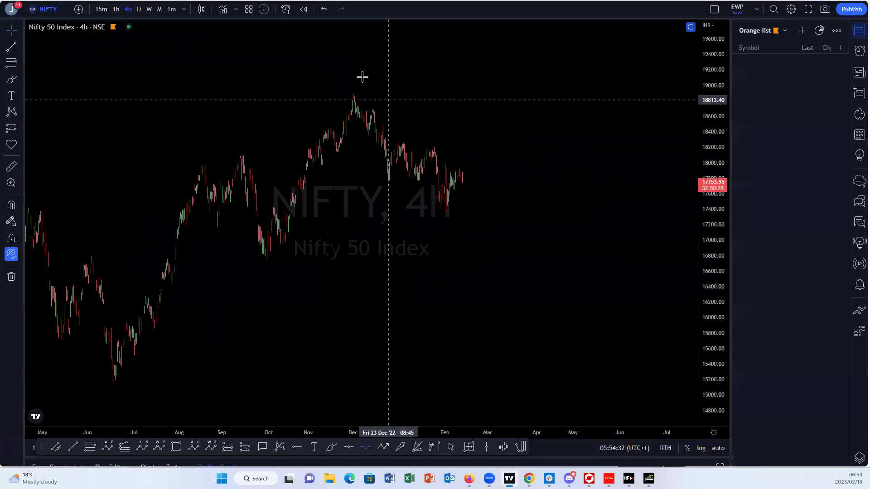
click(783, 49)
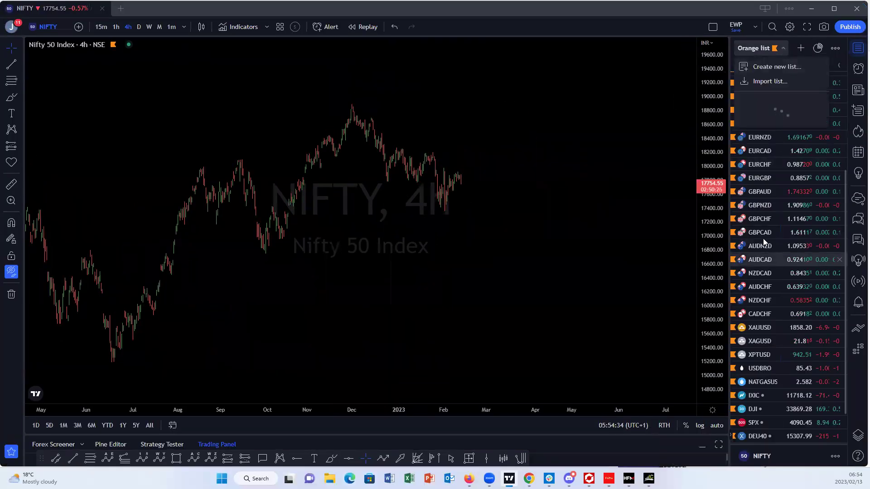
click(763, 105)
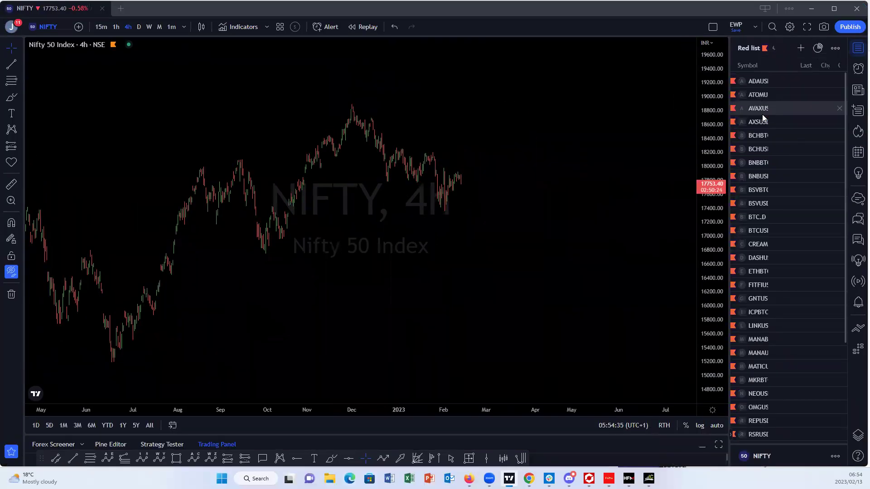
click(775, 49)
click(806, 115)
click(776, 83)
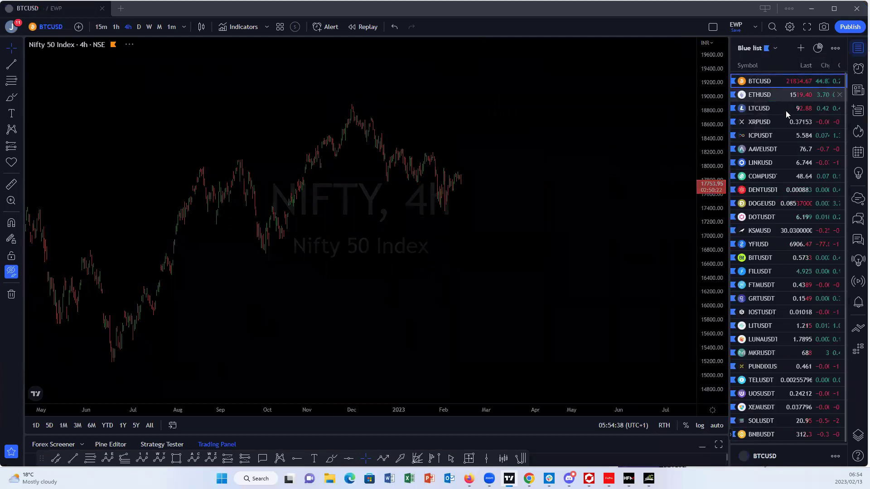
scroll(588, 237, down, 5)
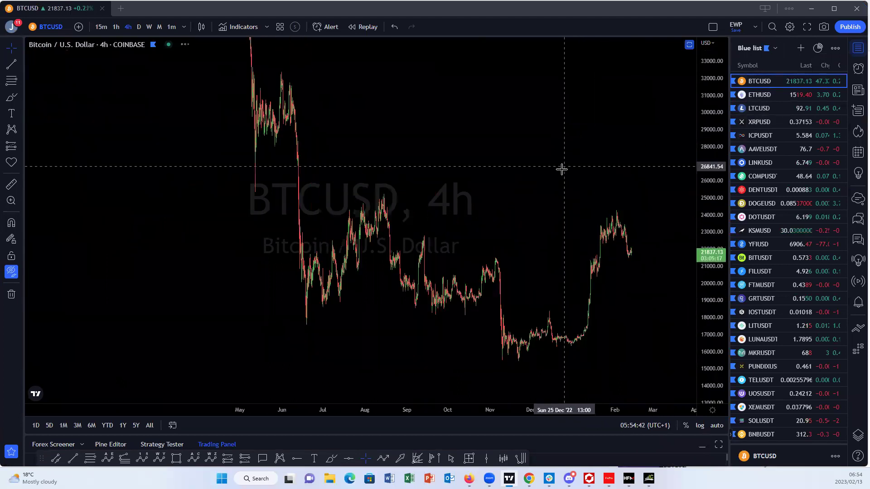
- Show the BTCUSD chart in full screen and fit its price history since September 2021 into view
click(807, 27)
drag(793, 156, 705, 162)
drag(847, 71, 847, 231)
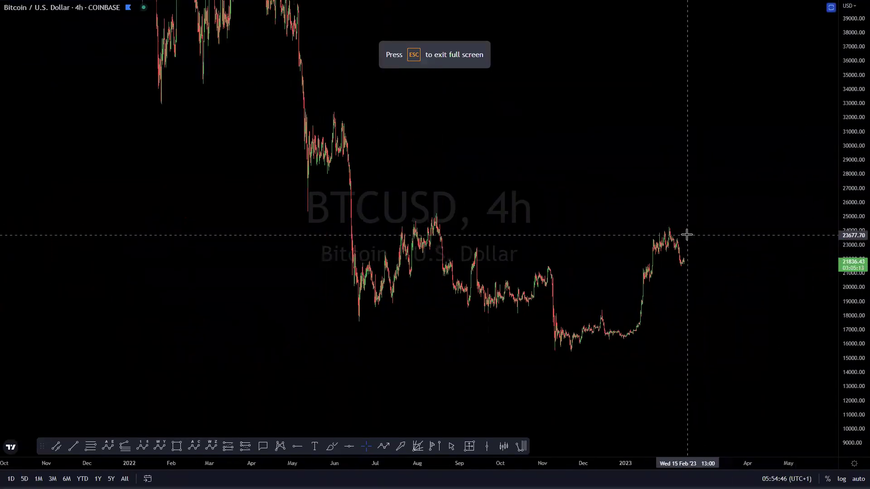
drag(636, 164, 639, 227)
drag(708, 220, 651, 224)
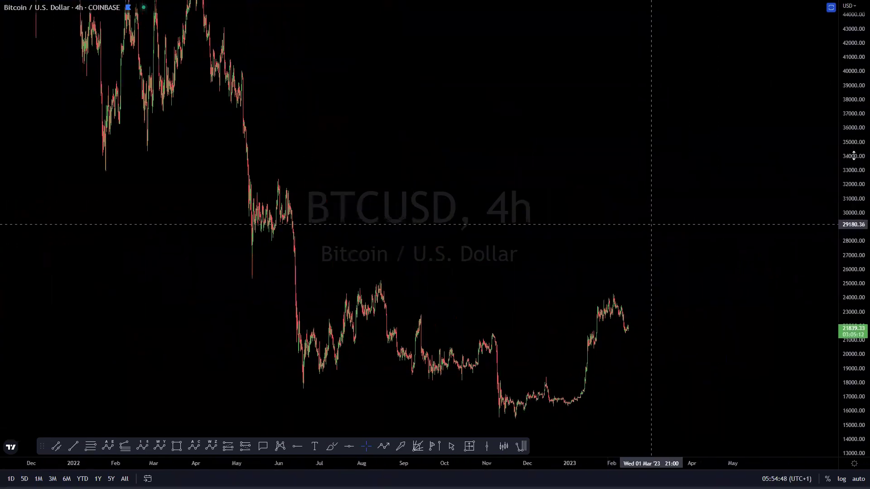
drag(853, 155, 854, 179)
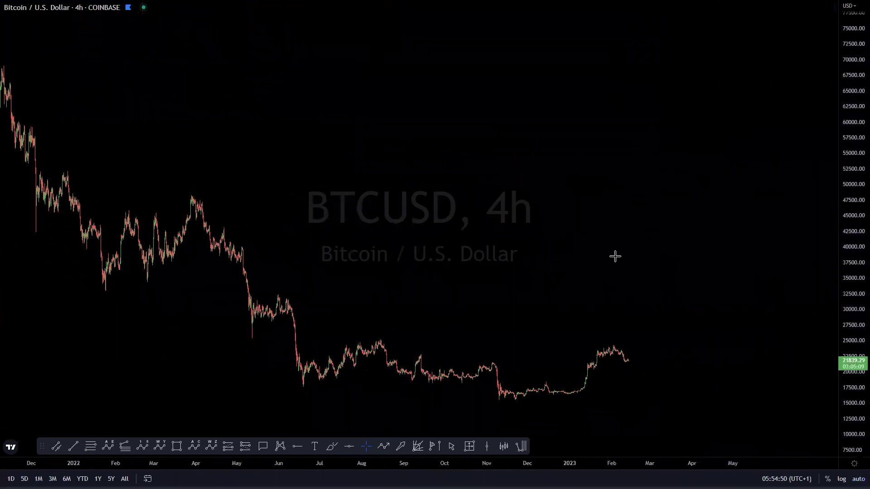
scroll(585, 244, left, 5)
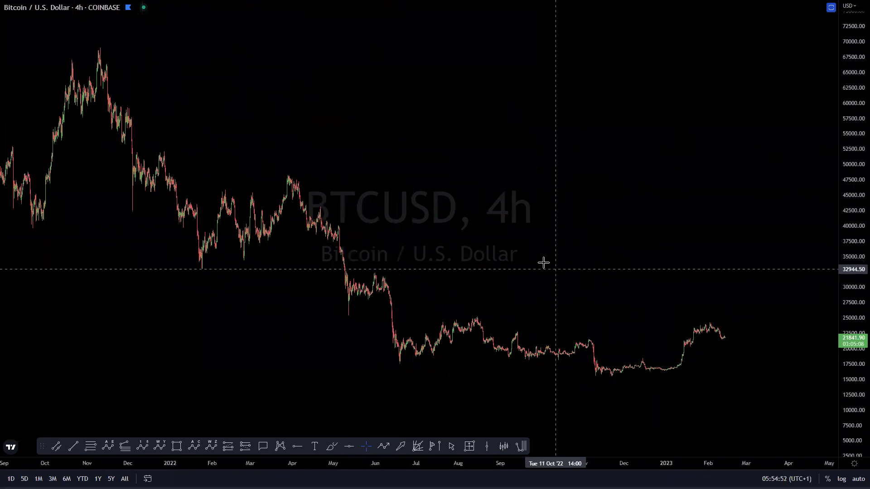
drag(544, 263, 539, 261)
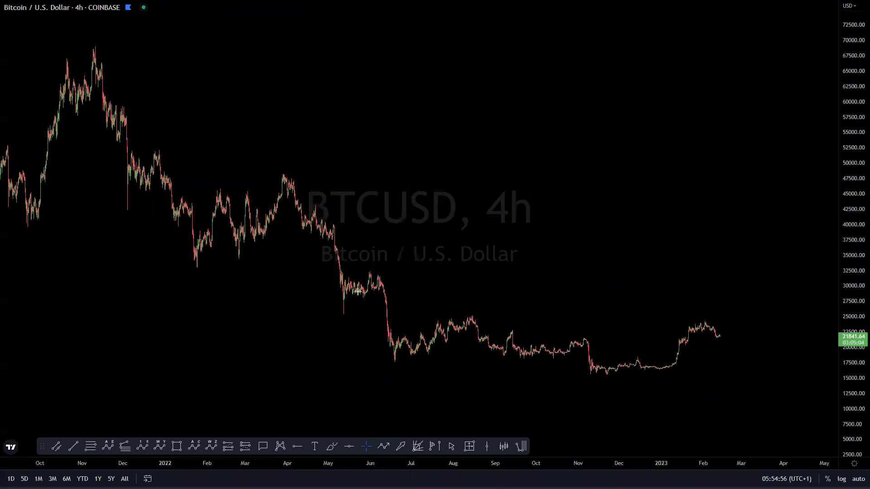
- Trace BTCUSD's decline from the November 2021 high through about 31,500, 48,500, 38,000 and 44,000 to 16,500, with a bounce to 26,000
mouse_move(101, 27)
mouse_down()
mouse_move(201, 276)
mouse_move(294, 169)
mouse_move(327, 239)
mouse_move(602, 463)
mouse_up()
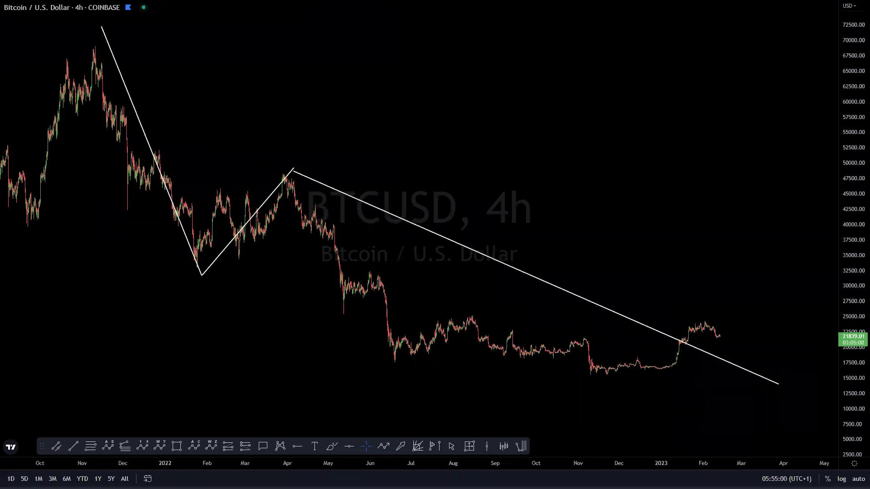
click(311, 239)
click(315, 198)
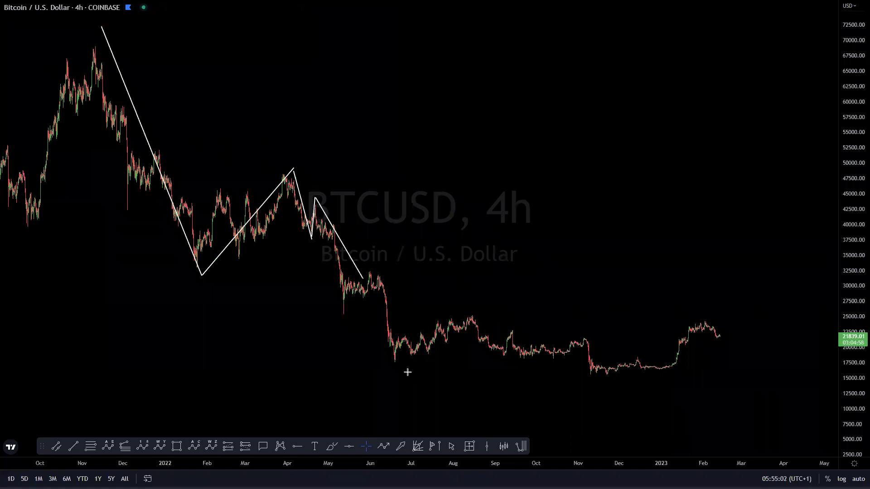
click(408, 369)
click(465, 311)
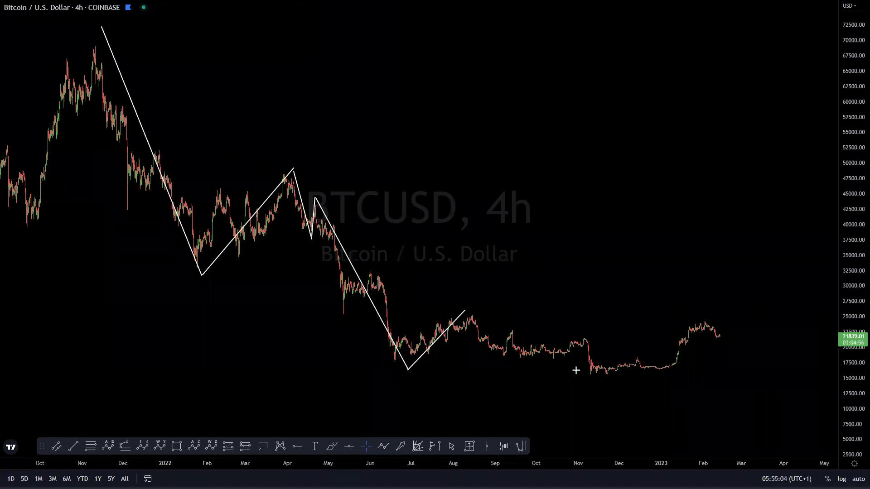
- Extend BTCUSD's path to about 14,500 and 27,000, bound it with near-horizontal upper and lower lines, and project a fall below 2,500
click(605, 380)
double_click(664, 302)
drag(653, 296, 491, 303)
drag(579, 381, 610, 380)
mouse_move(664, 286)
mouse_down()
mouse_move(738, 488)
mouse_move(746, 488)
mouse_up()
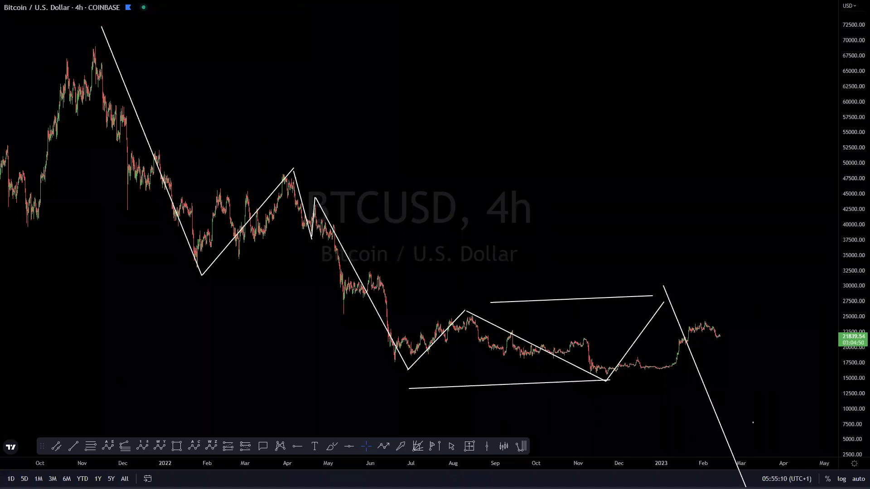
- Clear the BTCUSD sketch and switch the price scale to logarithmic
key(Escape)
drag(577, 235, 580, 234)
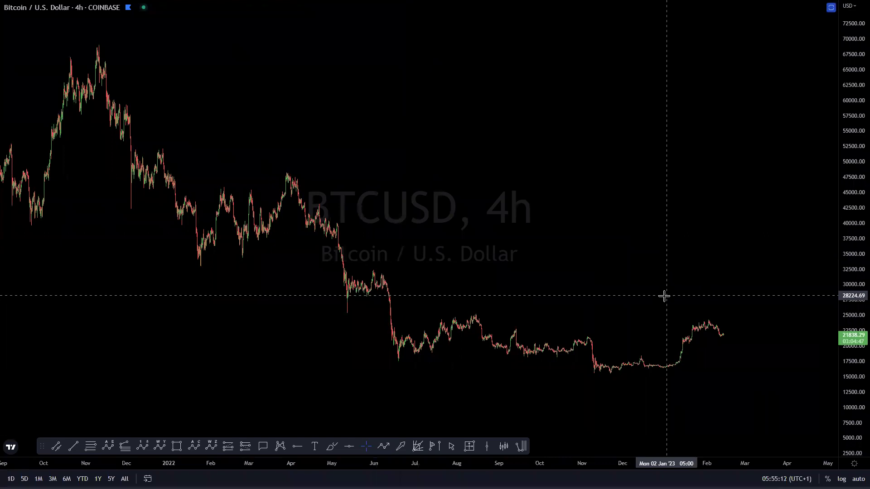
click(842, 479)
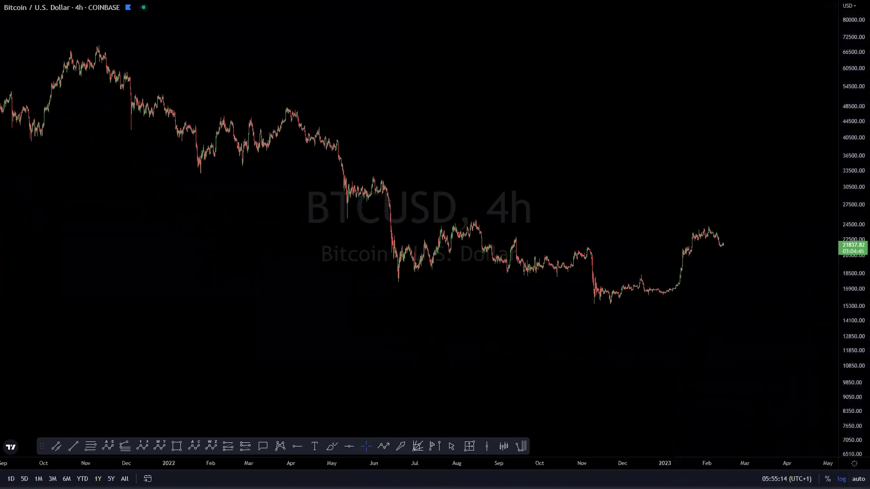
text(1D)
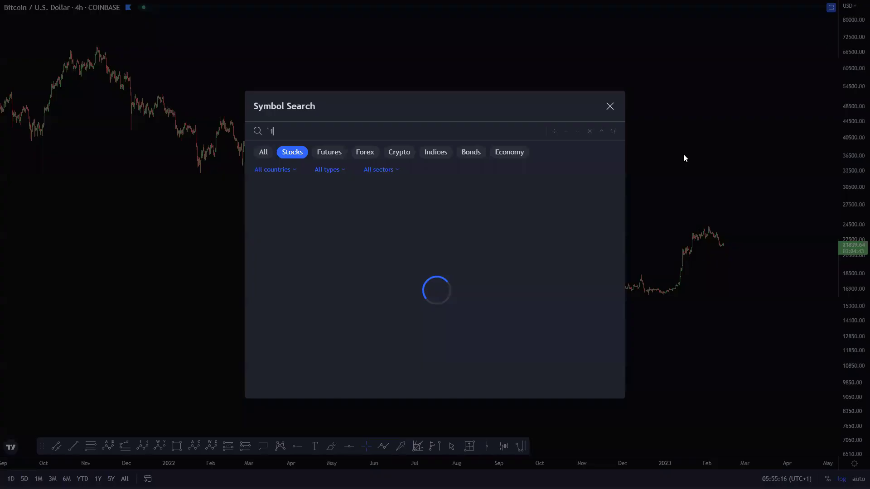
key(Return)
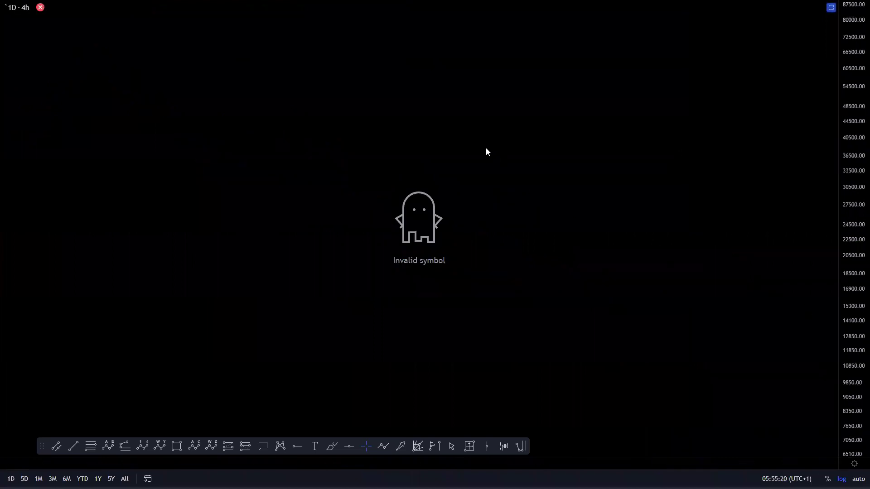
key(Escape)
click(759, 81)
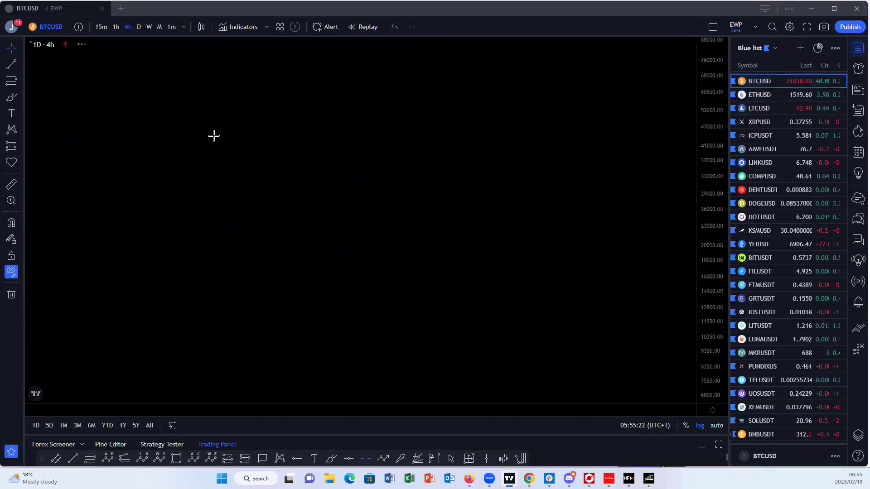
- Change BTCUSD to the daily interval in full screen and fit its price history since early 2020 into view
click(138, 27)
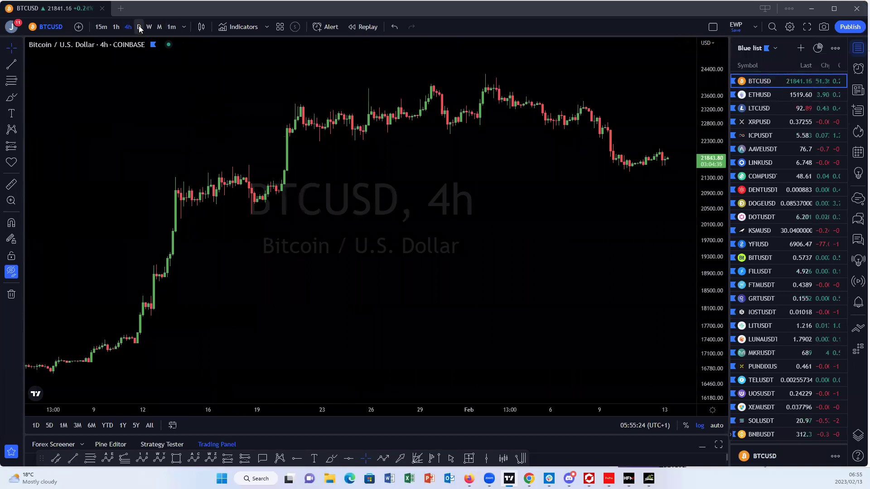
click(808, 25)
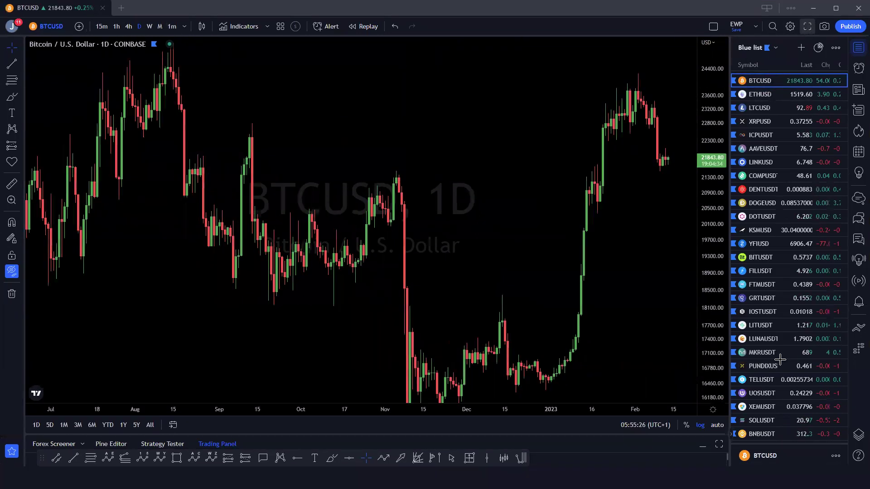
scroll(813, 304, down, 10)
drag(775, 166, 648, 241)
drag(856, 130, 854, 210)
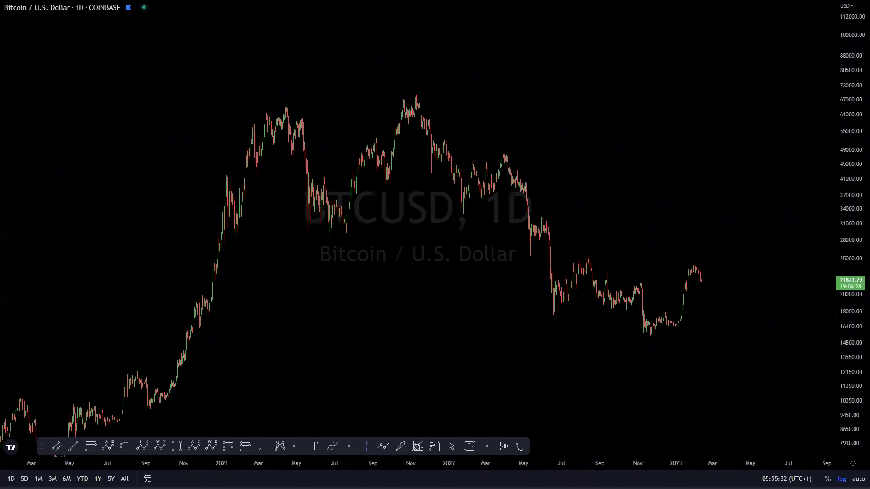
- Trace BTCUSD's decline from about 69,000 through 33,000 and 48,000 to 18,000, then 25,500, 15,500 and 25,500, bounding the last swings with two lines
mouse_move(414, 94)
mouse_down()
mouse_move(461, 215)
mouse_move(492, 154)
mouse_move(564, 302)
mouse_move(557, 311)
mouse_up()
mouse_move(588, 258)
mouse_down()
mouse_move(602, 260)
mouse_move(657, 333)
mouse_move(689, 250)
mouse_up()
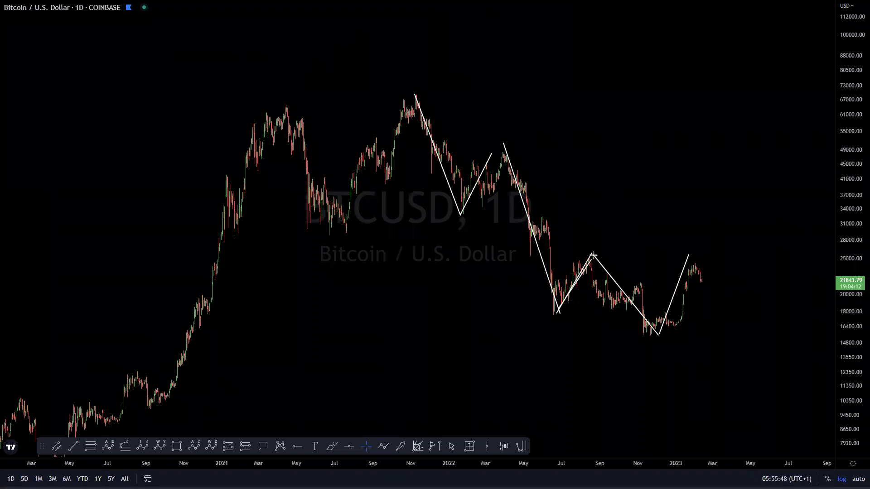
mouse_move(620, 299)
mouse_down()
mouse_move(650, 334)
mouse_move(689, 258)
mouse_up()
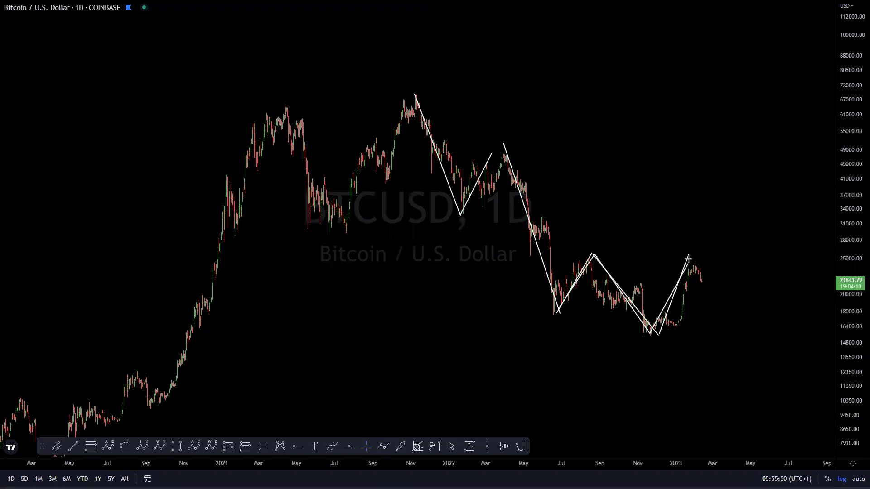
drag(607, 255, 694, 263)
drag(555, 314, 657, 336)
- Project BTCUSD down to about 12,800, up to 16,500 and down to 9,400, mark the swing extremes, and draw a rally to about 90,000
mouse_move(699, 268)
mouse_down()
mouse_move(731, 365)
mouse_move(749, 325)
mouse_up()
drag(751, 327, 780, 419)
drag(549, 360, 556, 330)
drag(559, 332, 577, 364)
drag(733, 213, 683, 236)
drag(683, 227, 697, 252)
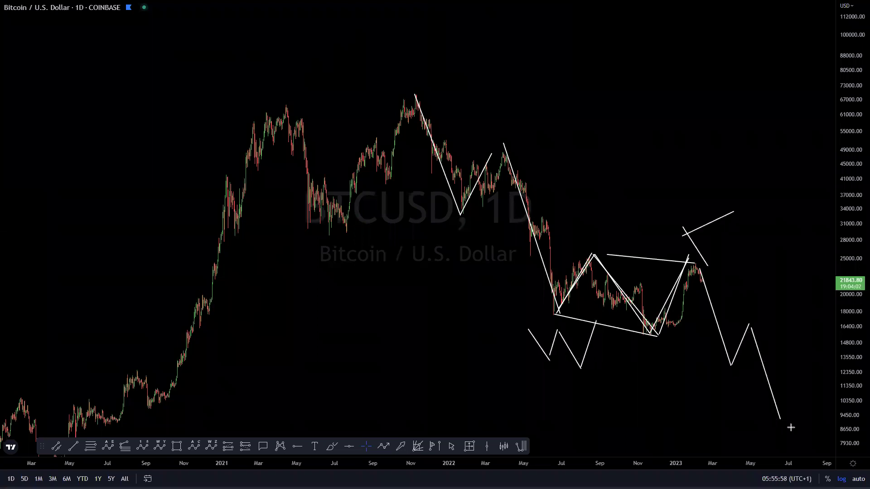
drag(779, 417, 810, 46)
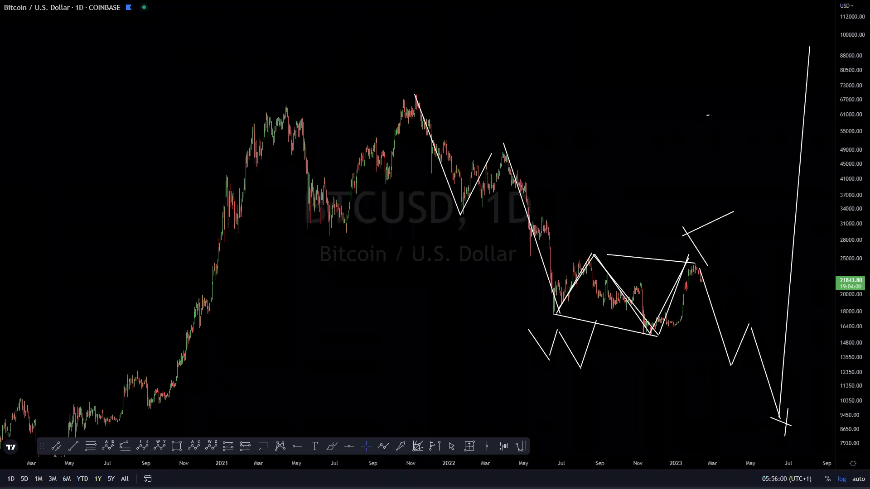
- Clear the BTCUSD sketch and change the chart to the 4-hour interval
key(e)
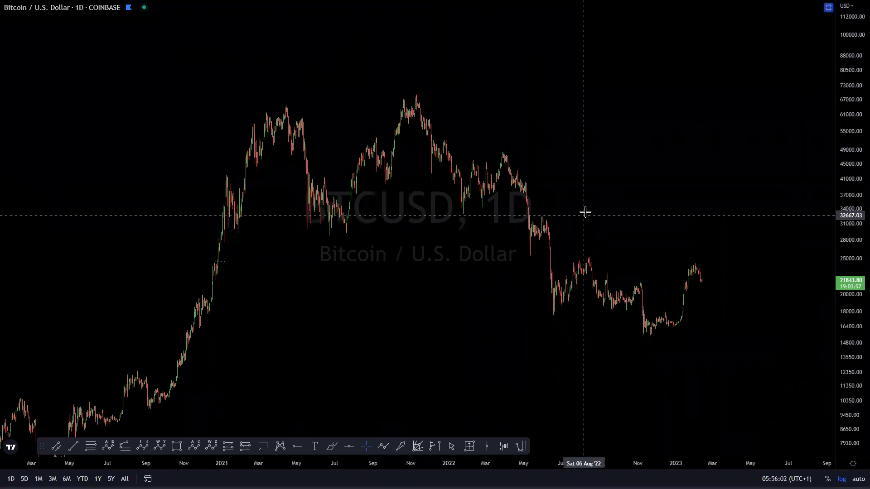
drag(857, 265, 852, 111)
scroll(652, 198, up, 5)
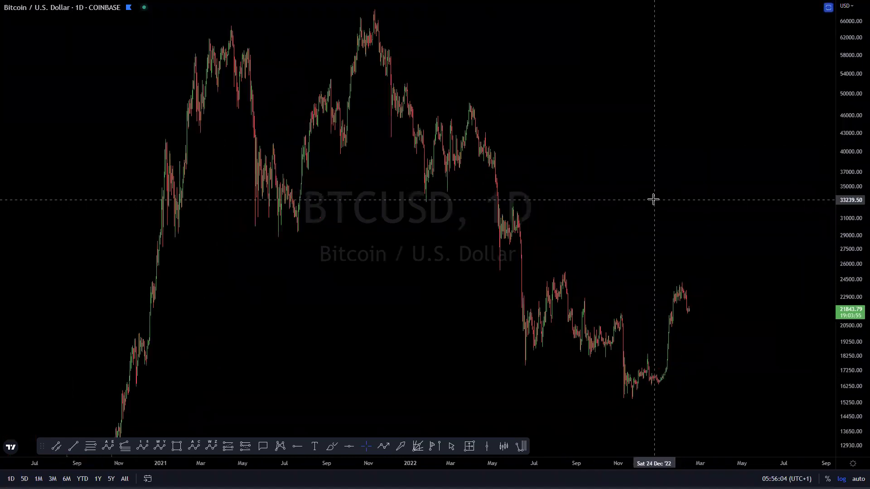
text(1)
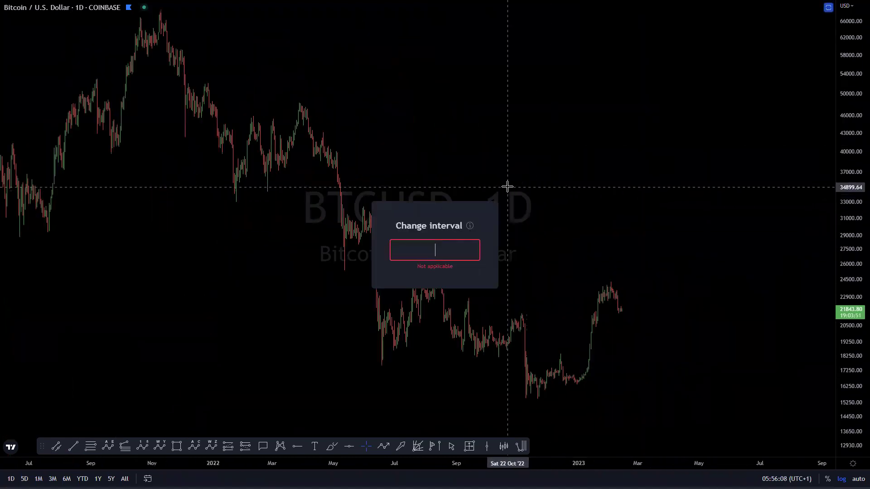
text(H)
key(Return)
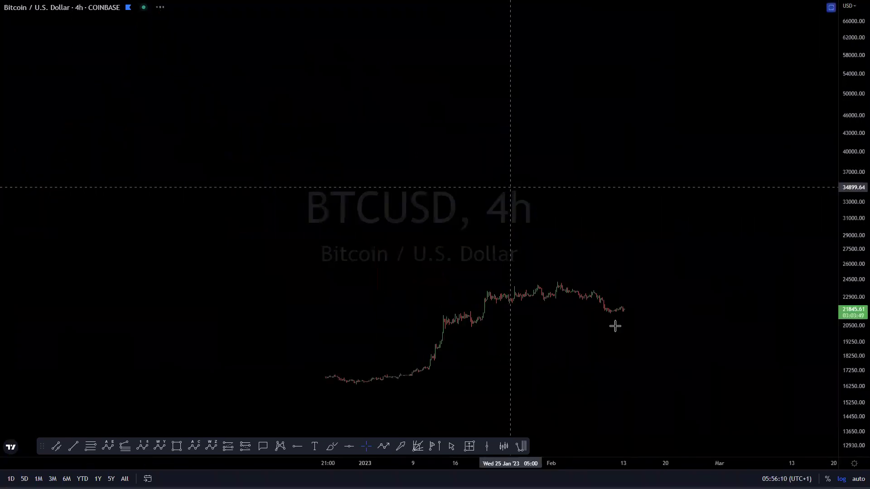
- Turn off BTCUSD's logarithmic scale and fit its price history since early 2022 into view
click(841, 479)
scroll(772, 308, down, 4)
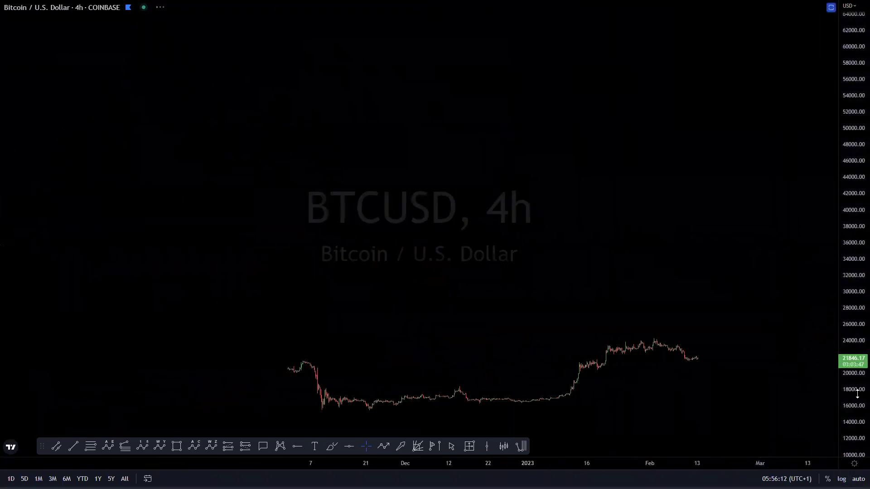
click(858, 479)
drag(858, 112, 855, 220)
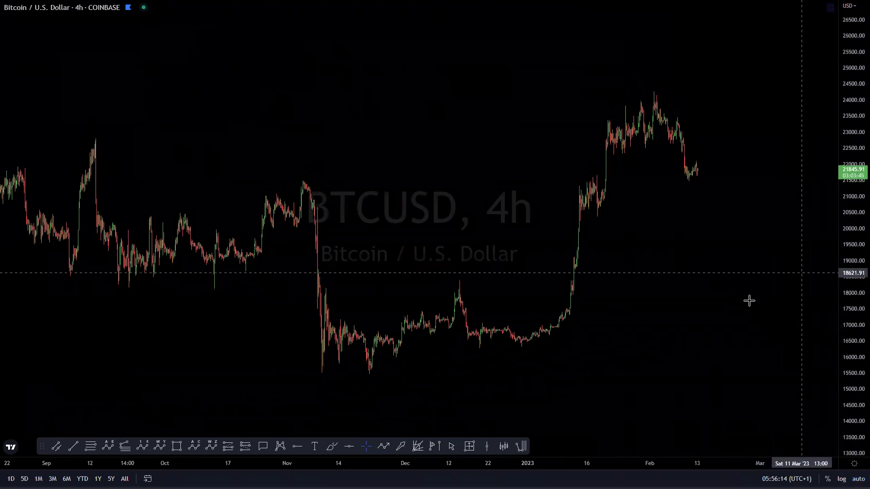
drag(671, 303, 632, 299)
scroll(507, 222, down, 5)
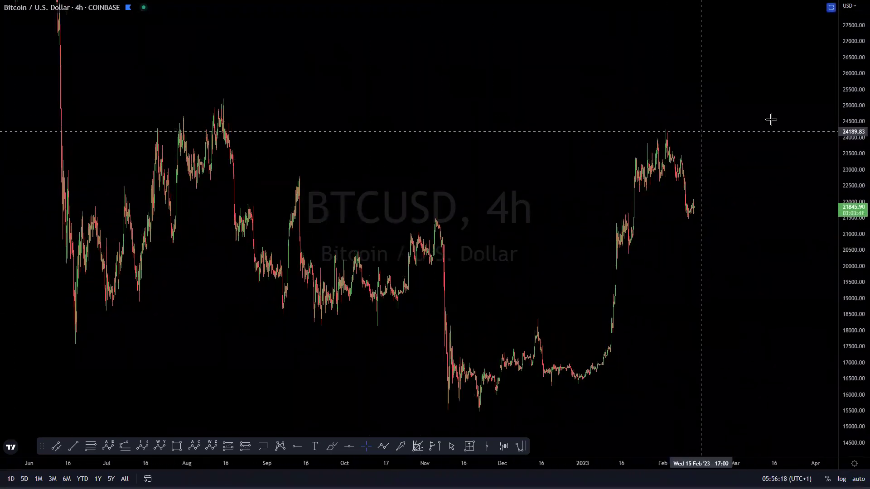
scroll(574, 286, down, 3)
scroll(574, 286, down, 2)
drag(660, 88, 481, 188)
drag(849, 93, 832, 227)
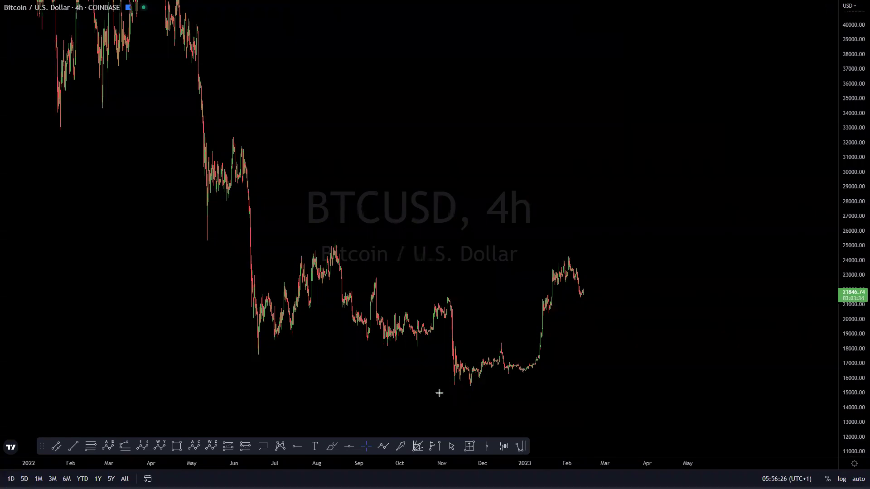
- Trace BTCUSD's rise from about 15,000 through 18,600, 16,400, 24,200 and 21,300 to 26,000, and add a horizontal line at about 25,500
click(472, 391)
click(517, 371)
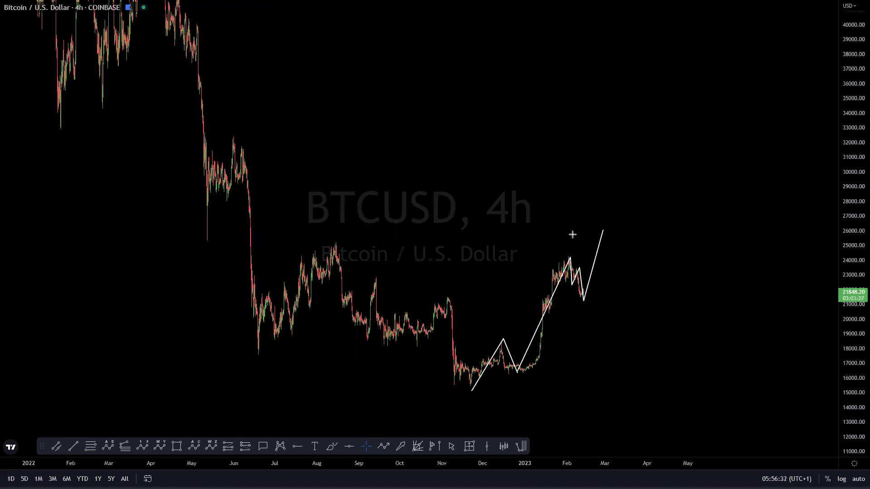
mouse_move(313, 238)
mouse_down()
mouse_move(664, 237)
mouse_move(636, 238)
mouse_up()
- Project BTCUSD from about 26,000 down to 22,000, up to 24,000 and down to 19,300, with a rally above 40,000
click(603, 232)
double_click(719, 7)
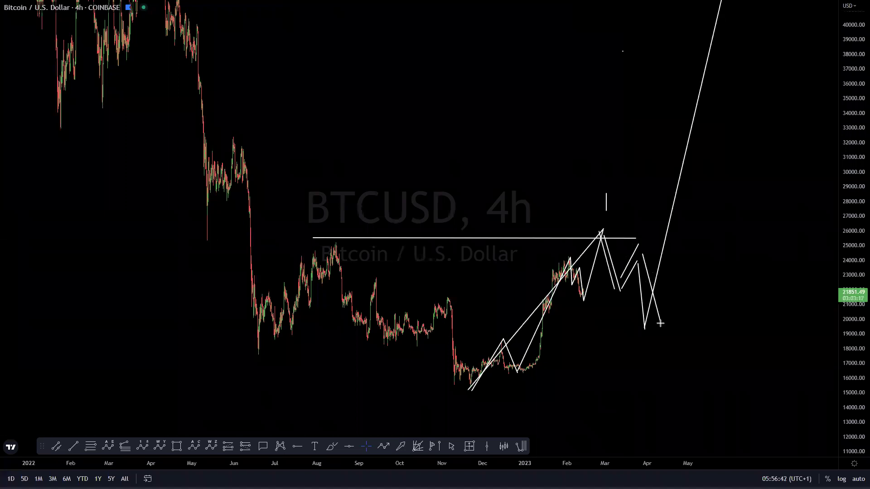
drag(666, 324, 733, 1)
drag(576, 61, 572, 59)
- Clear the BTCUSD sketch, switch to ETHUSD and fit its price scale to the data
key(Escape)
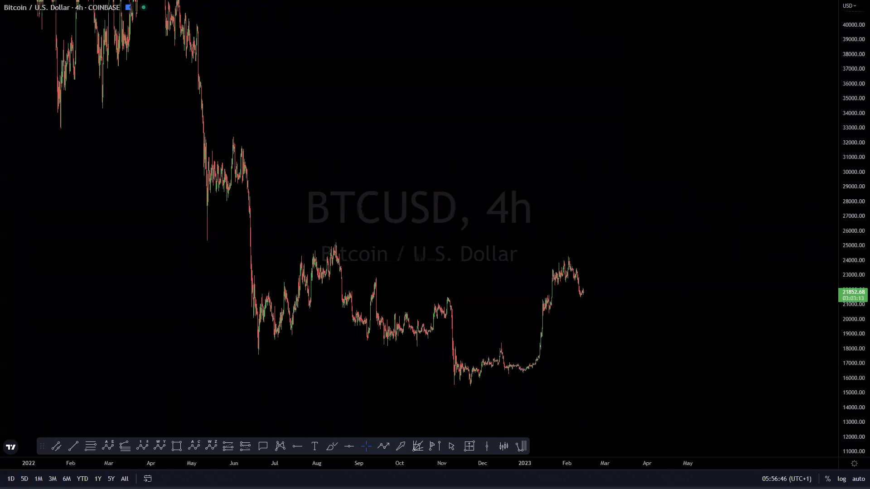
key(Down)
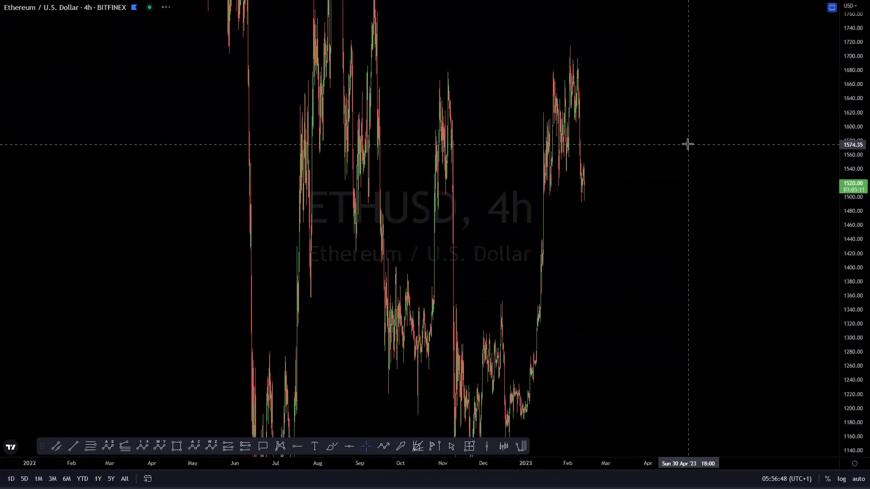
click(858, 478)
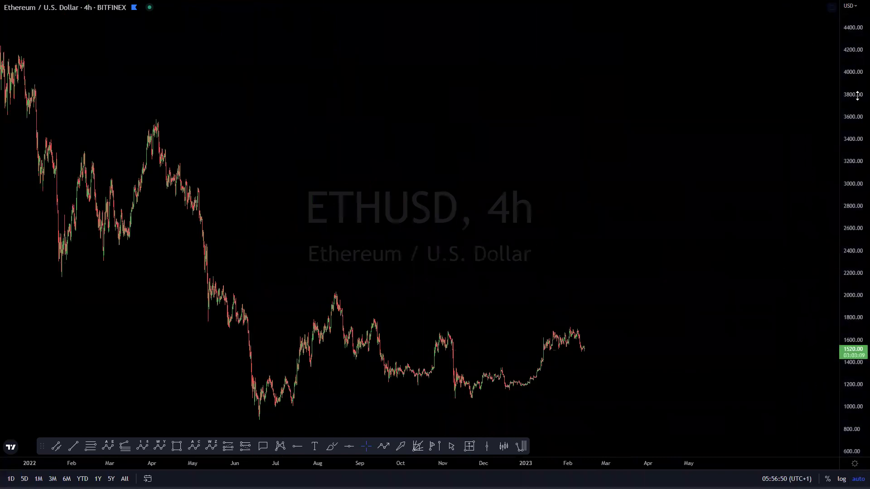
drag(857, 96, 857, 63)
- Sketch ETHUSD's swings from about 870 through 2,100, 1,240, 1,700 and 980 with a rally to 2,700, and clear the sketch
drag(678, 260, 684, 180)
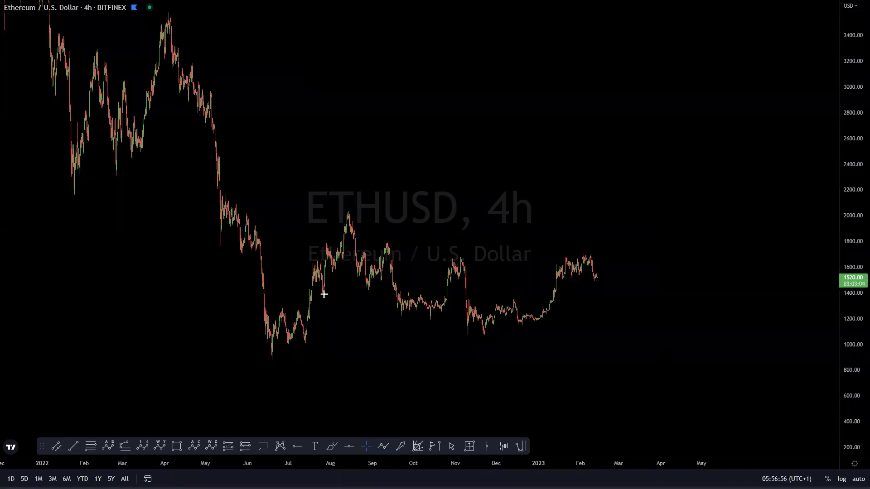
click(351, 203)
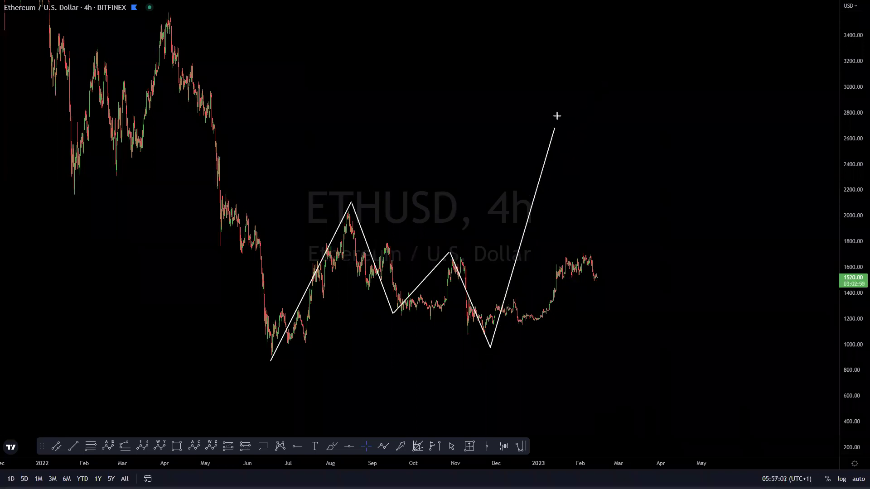
key(Escape)
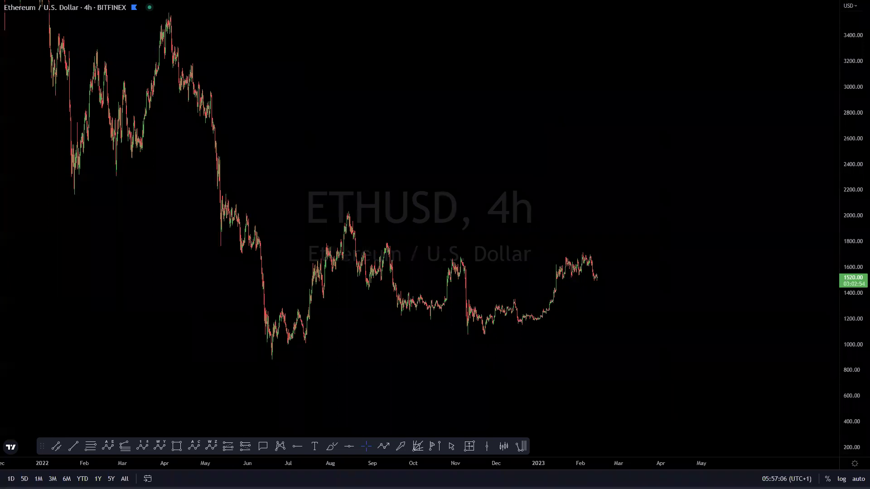
- Trace ETHUSD from its November 2021 high through about 2,150, 3,650, 2,900, 3,250, 900, 2,100, 1,100, 1,400 and 1,130 to 1,750
drag(844, 59, 843, 88)
drag(439, 218, 446, 253)
drag(443, 204, 506, 244)
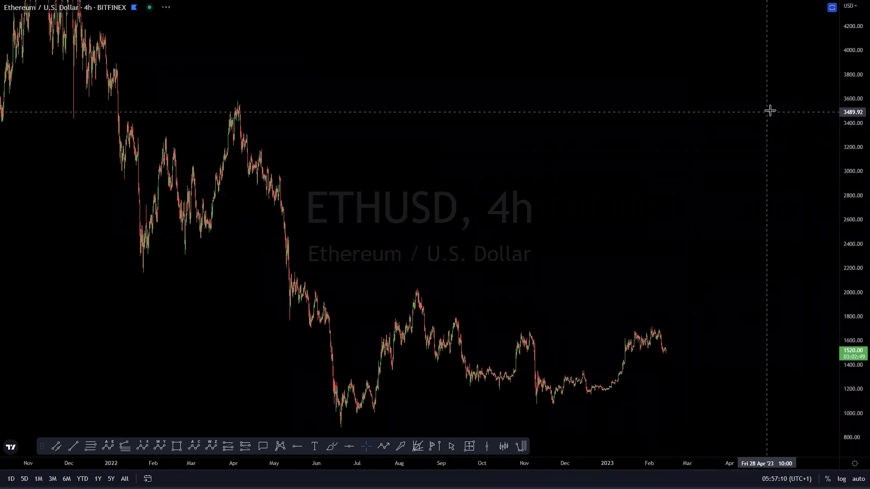
drag(854, 80, 849, 242)
drag(308, 159, 444, 118)
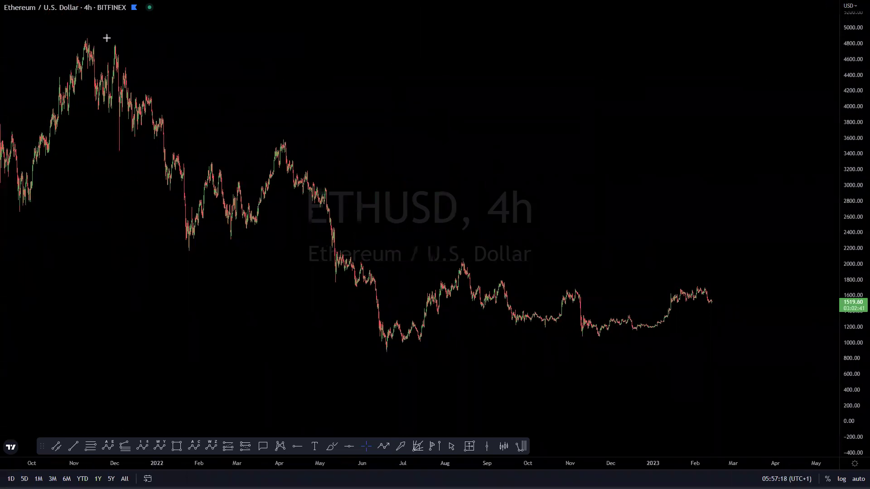
drag(177, 227, 187, 252)
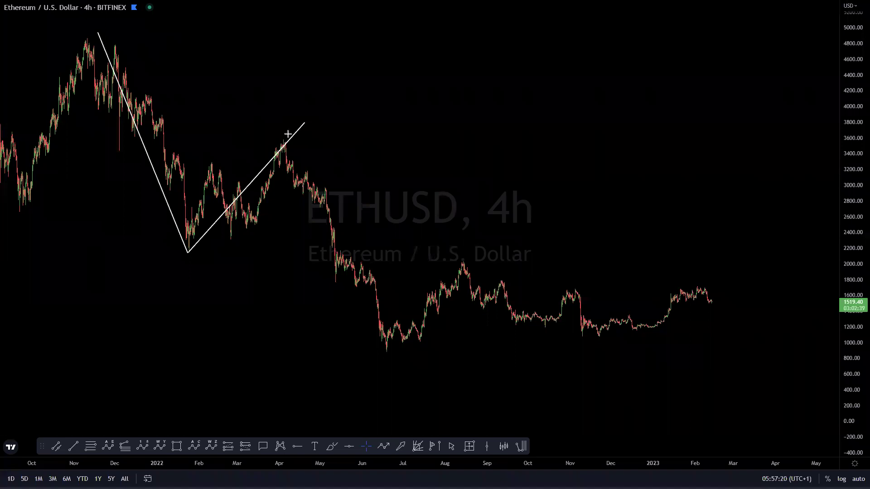
click(309, 163)
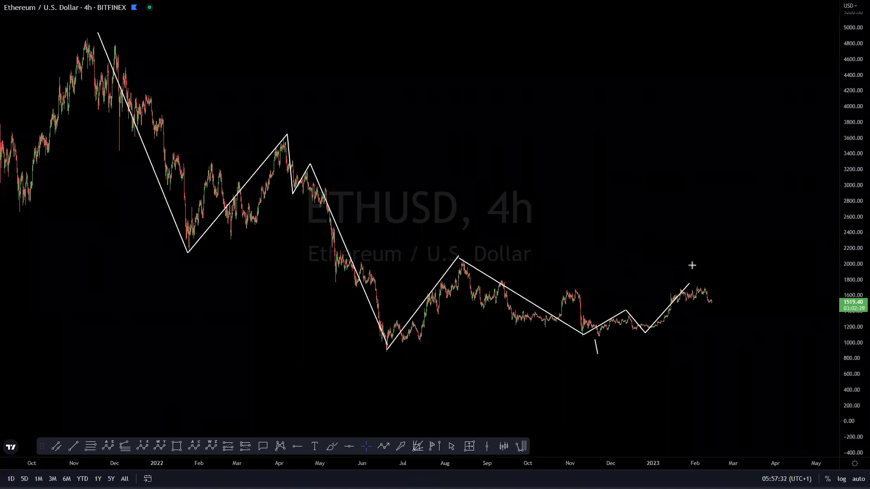
- Project ETHUSD from its February 2023 high down to about 150, up to 770 and below zero, with a rally to about 4,800
click(699, 288)
click(751, 410)
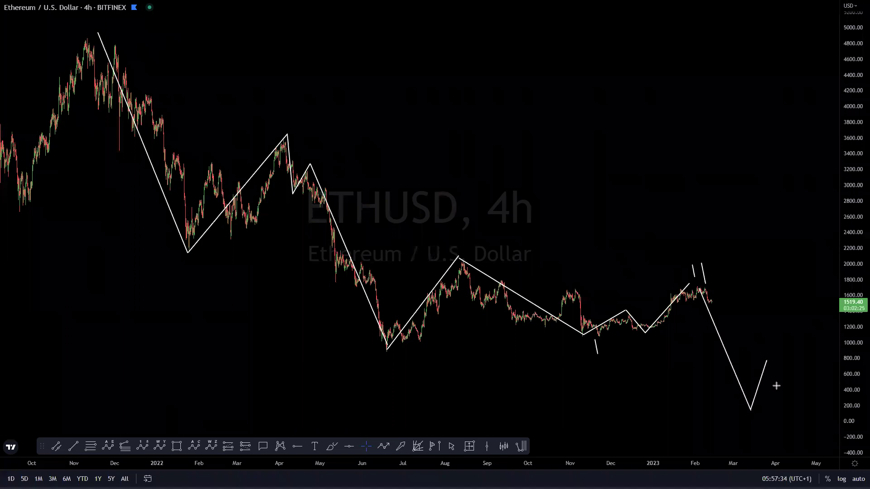
drag(790, 433, 843, 43)
click(808, 59)
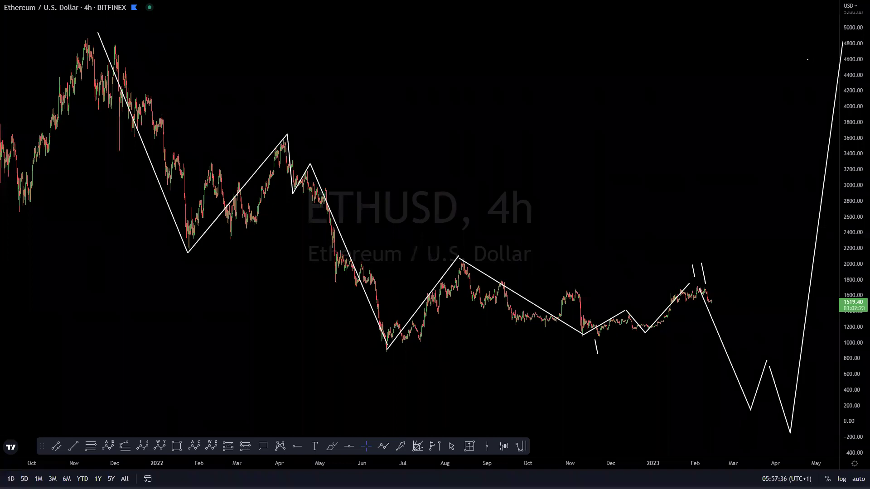
- Clear the ETHUSD sketch, refit the price scale and bring the price history since August 2022 into view
key(Escape)
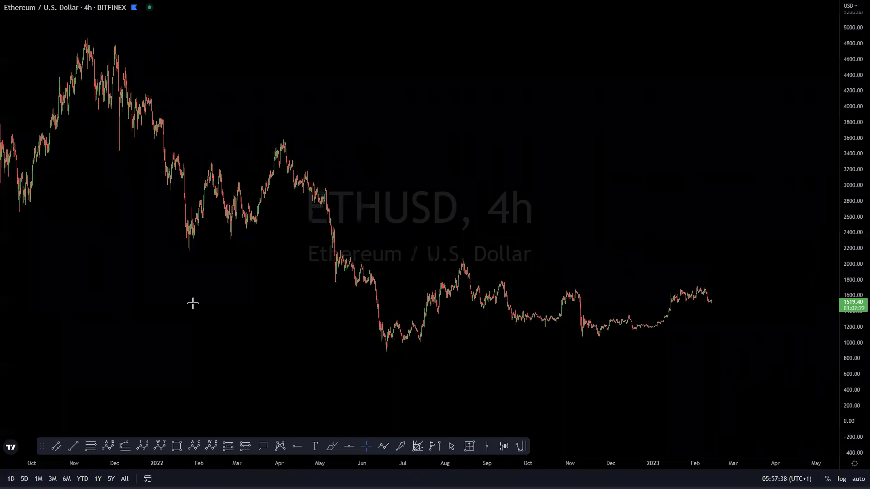
click(859, 478)
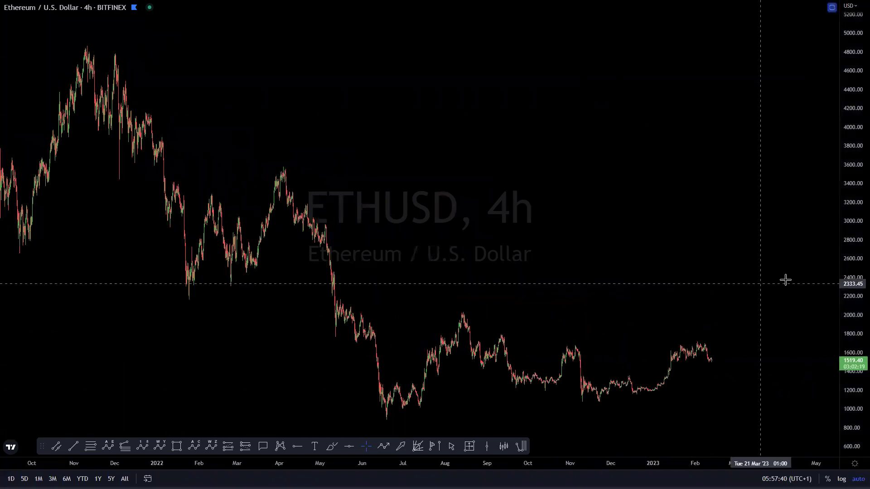
scroll(743, 277, up, 5)
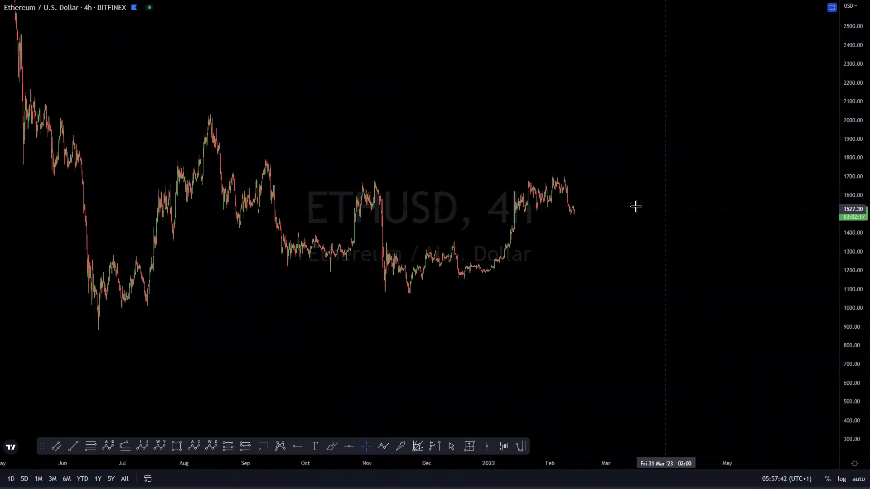
scroll(635, 207, up, 3)
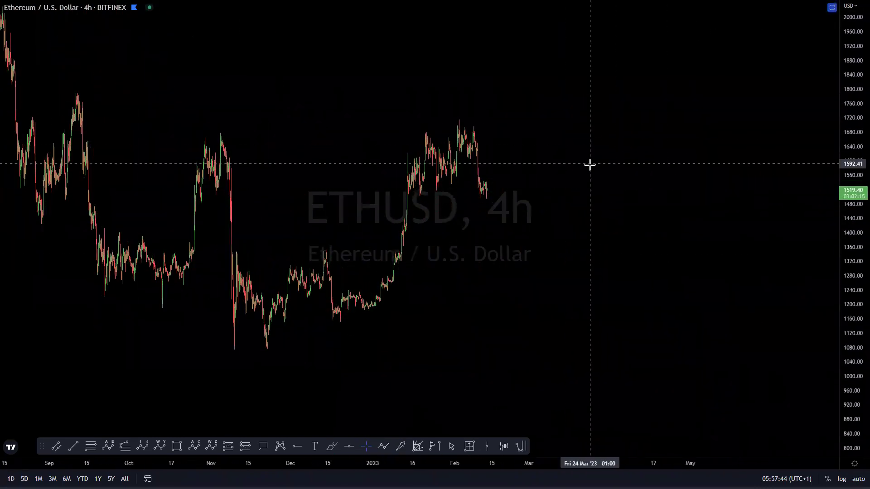
- Outline ETHUSD's widening correction, trace its rise from about 1,060 through 1,350, 1,150, 1,685 and 1,470, and project 1,850, 1,510, 1,690 and 1,290
drag(446, 178, 463, 217)
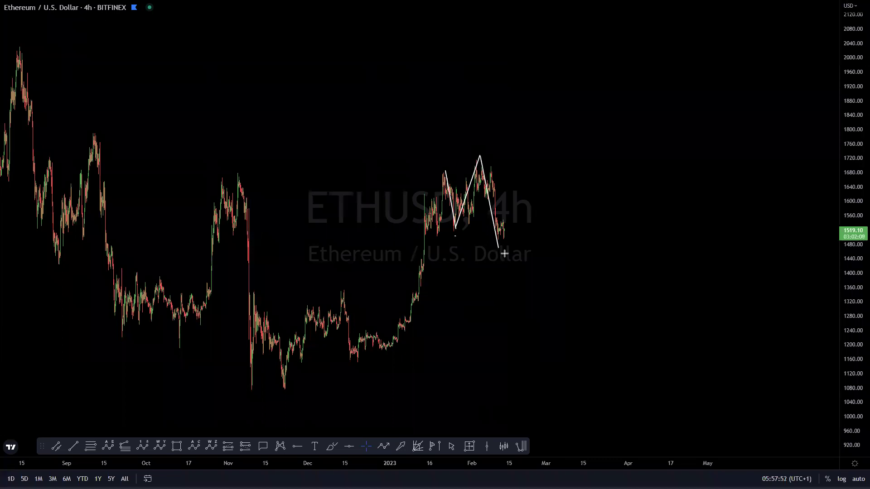
click(287, 393)
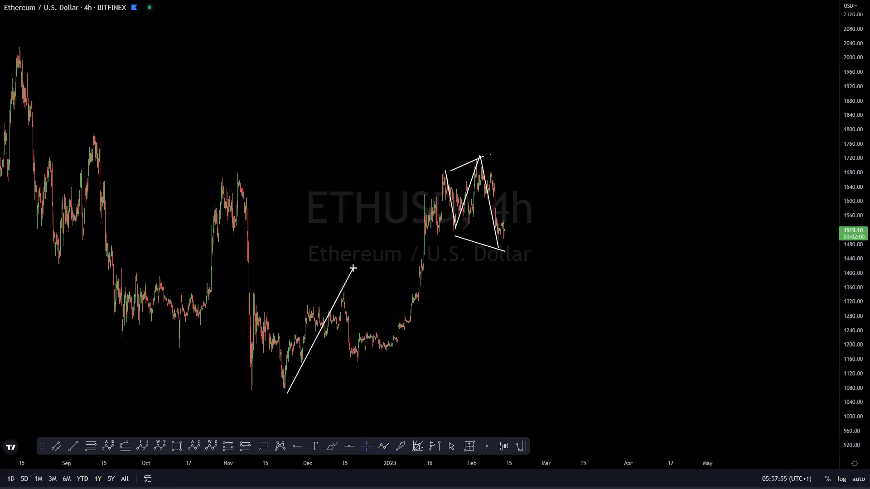
click(356, 361)
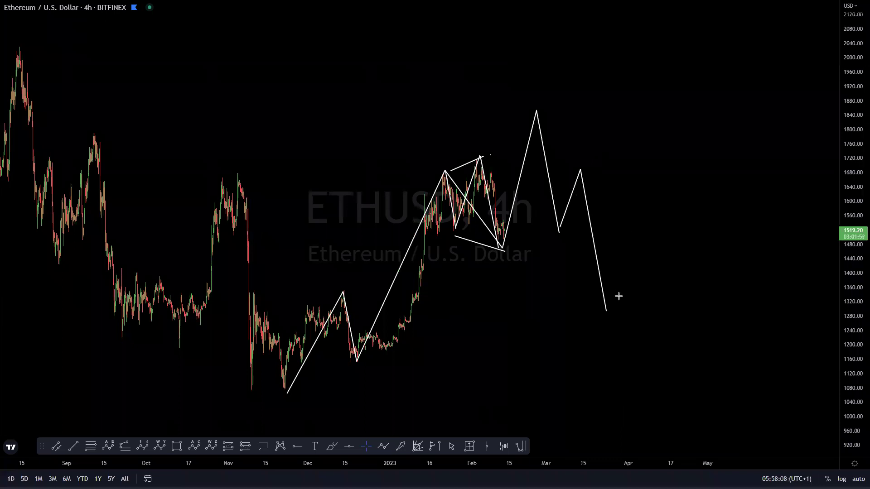
- Project an ETHUSD rally from about 1,290 to above 2,100, and clear the sketch
click(609, 313)
double_click(714, 2)
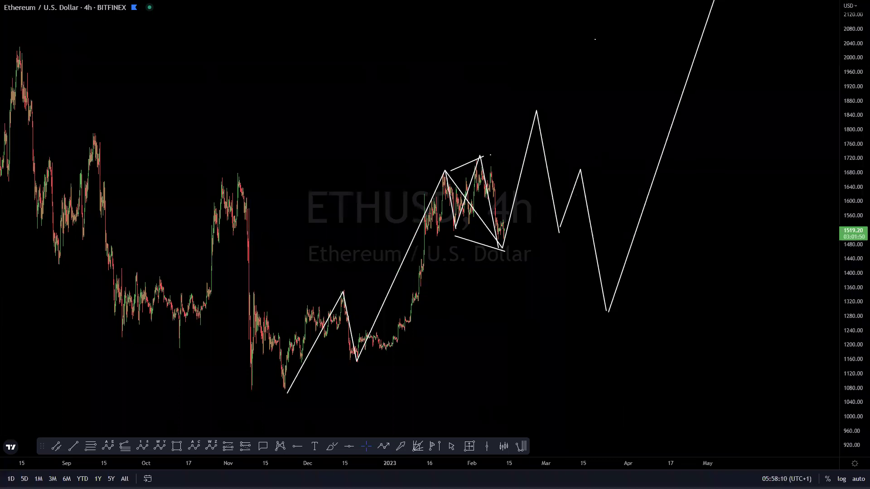
key(e)
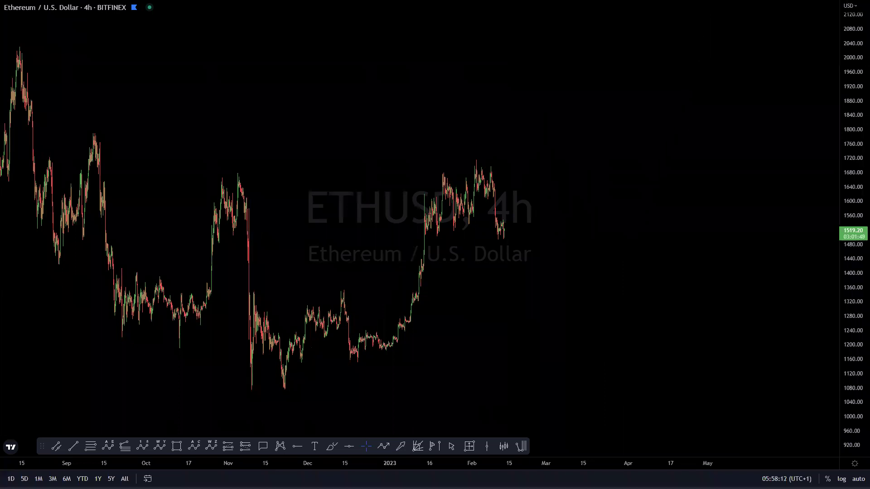
- Open the LTCUSD chart and fit its price history since November 2022 into view with room for a projection
key(Down)
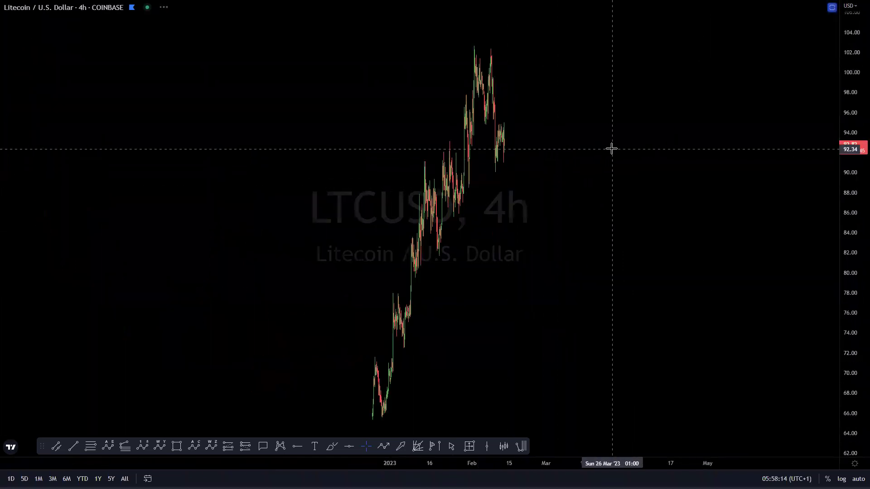
drag(857, 52, 853, 325)
scroll(634, 301, down, 1)
drag(628, 297, 646, 220)
scroll(643, 220, up, 4)
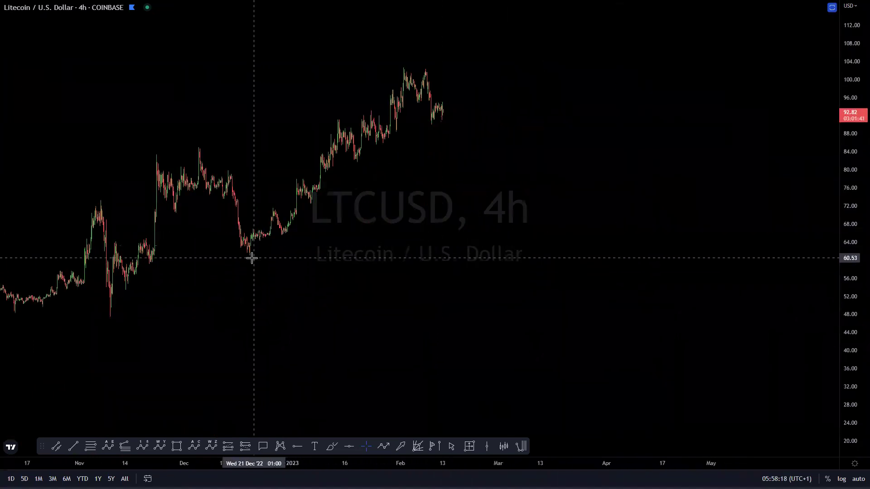
drag(314, 264, 322, 321)
drag(855, 259, 854, 84)
scroll(558, 288, up, 4)
drag(260, 310, 515, 311)
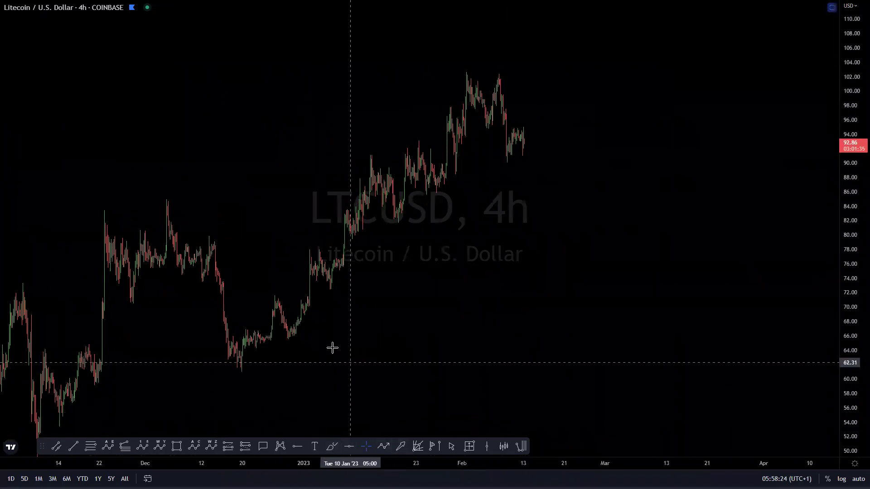
drag(238, 374, 269, 378)
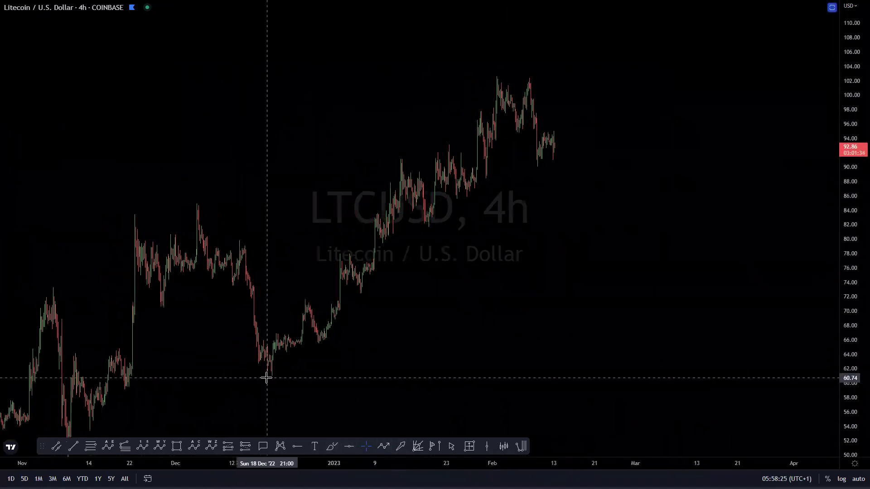
- Underline LTCUSD's rising lows from mid-December 2022 to late January 2023 with short curved brush strokes
click(327, 449)
mouse_move(266, 374)
mouse_down()
mouse_move(299, 388)
mouse_move(311, 349)
mouse_move(336, 349)
mouse_up()
drag(355, 294, 374, 280)
mouse_move(424, 224)
mouse_down()
mouse_move(455, 218)
mouse_move(491, 188)
mouse_up()
click(476, 195)
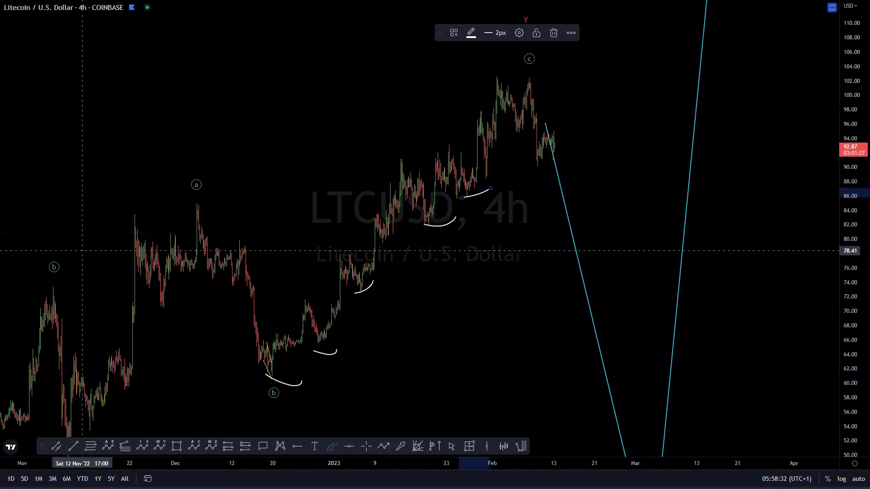
- Undo the brush strokes on LTCUSD and hide all drawings, keeping the chart in full screen
key(ctrl)
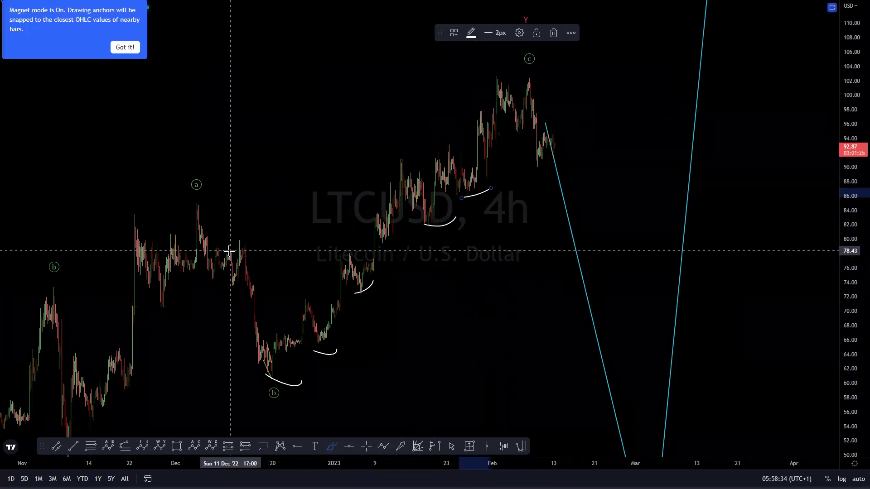
key(ctrl+z)
key(ctrl+z)
key(ctrl+z)
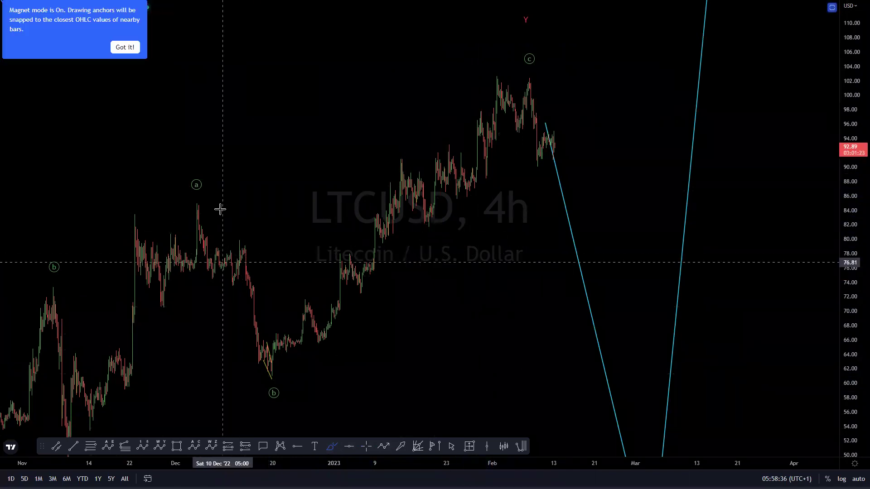
key(Escape)
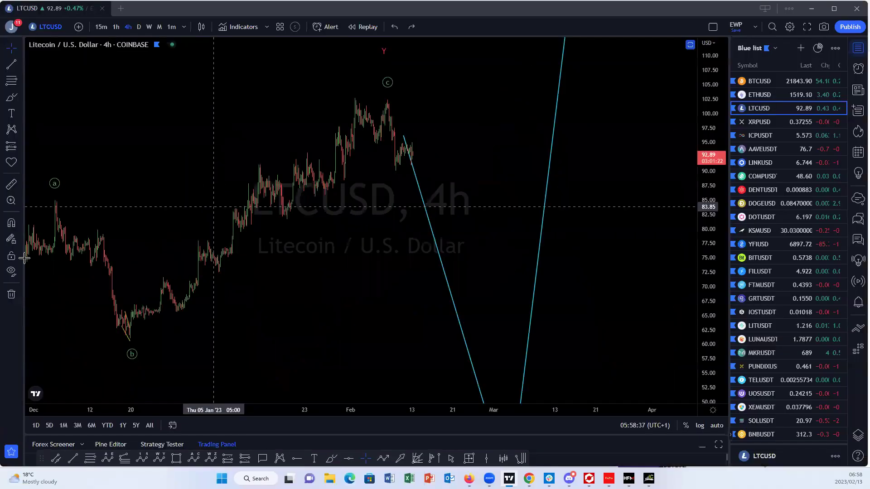
click(12, 271)
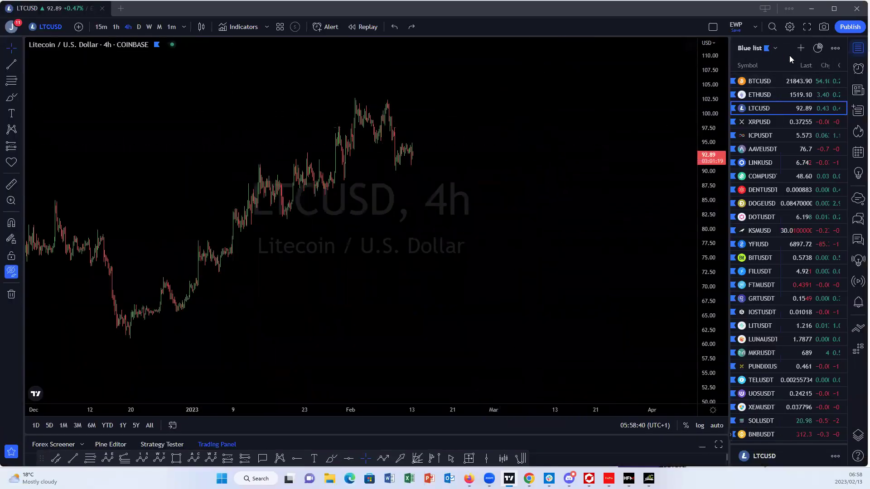
click(807, 27)
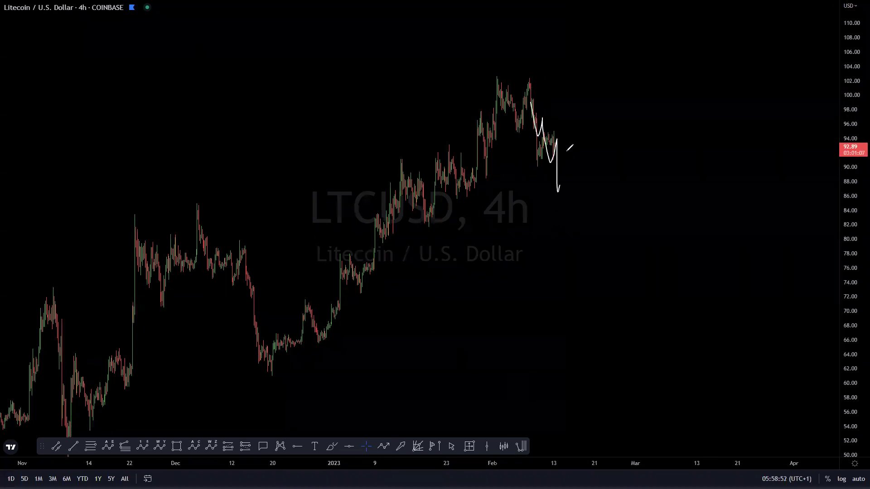
- Project LTCUSD from about 102 down in overlapping waves to 69, up to 87 and below 50, and clear the sketch
drag(530, 84, 568, 197)
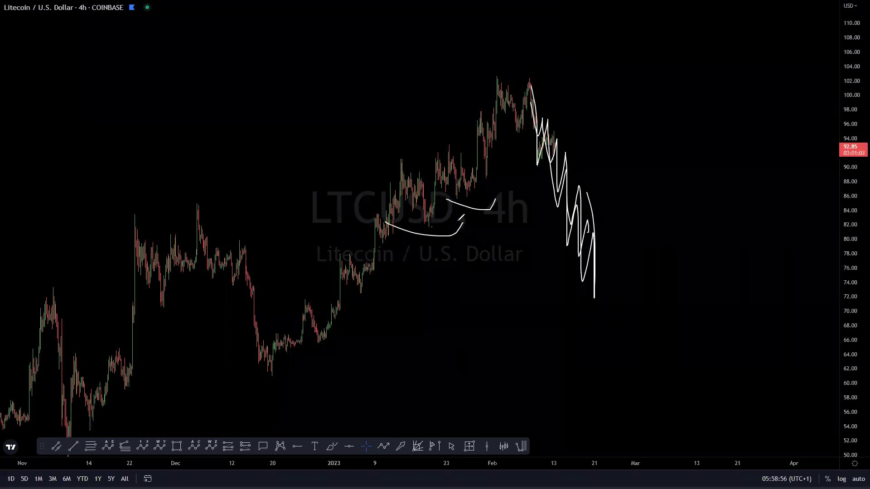
mouse_move(526, 84)
mouse_down()
mouse_move(589, 208)
mouse_move(624, 317)
mouse_up()
drag(634, 276, 641, 270)
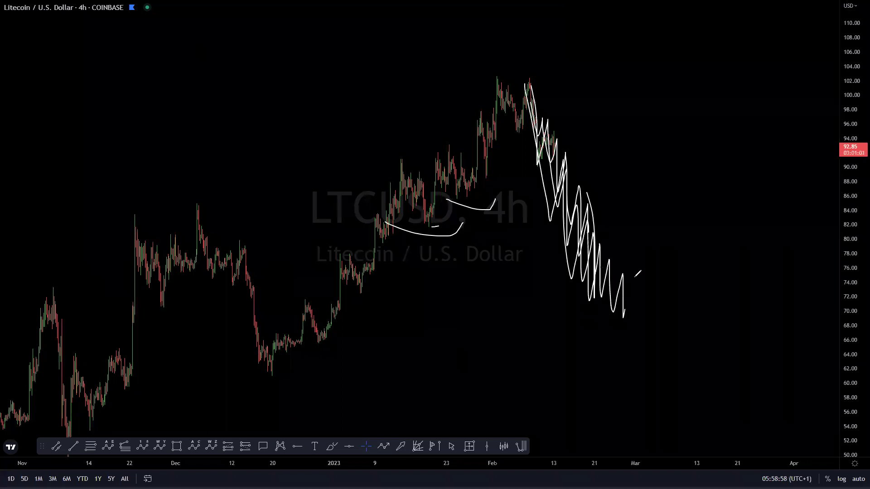
drag(682, 188, 740, 488)
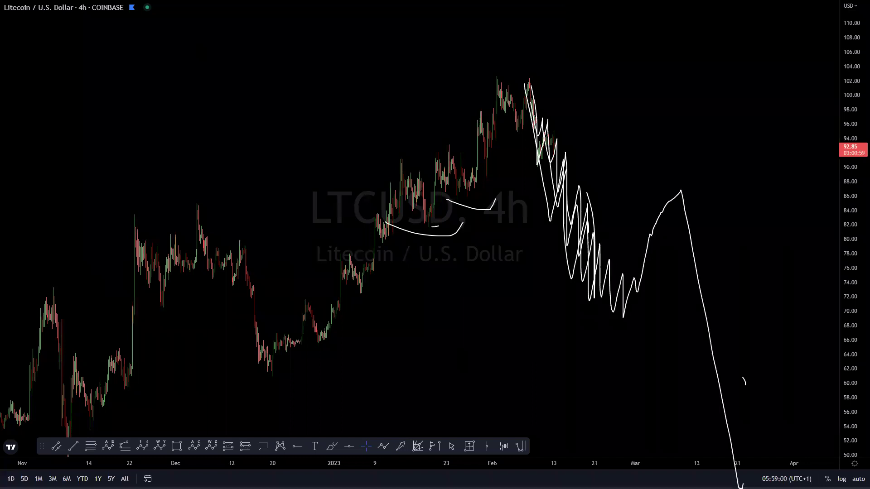
key(Escape)
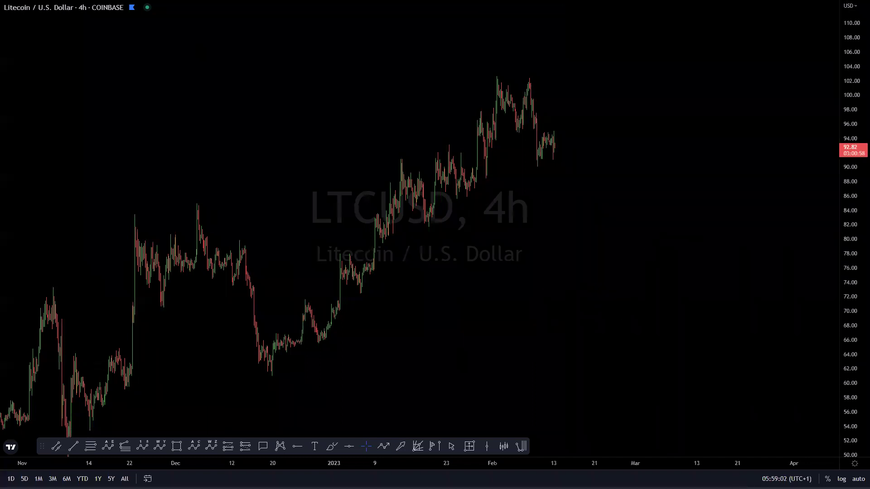
- Open the XRPUSD chart and fit its price history since September 2022 into view with space for a projection
key(Down)
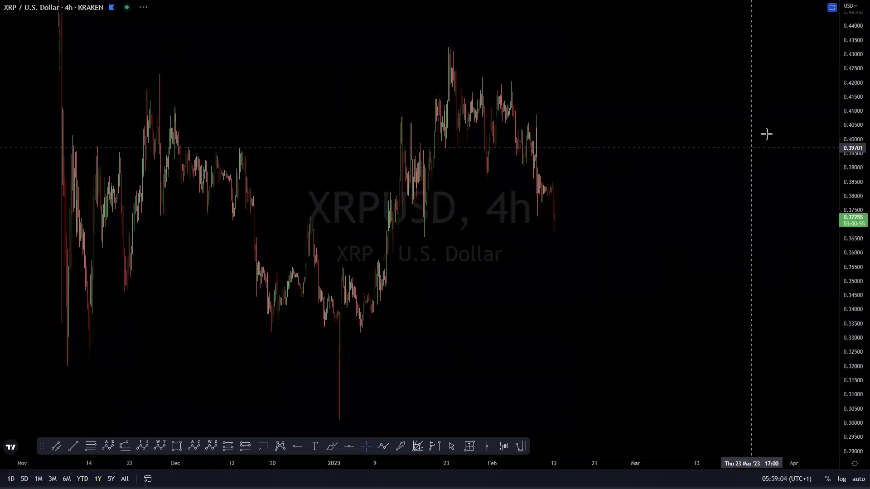
scroll(674, 230, down, 5)
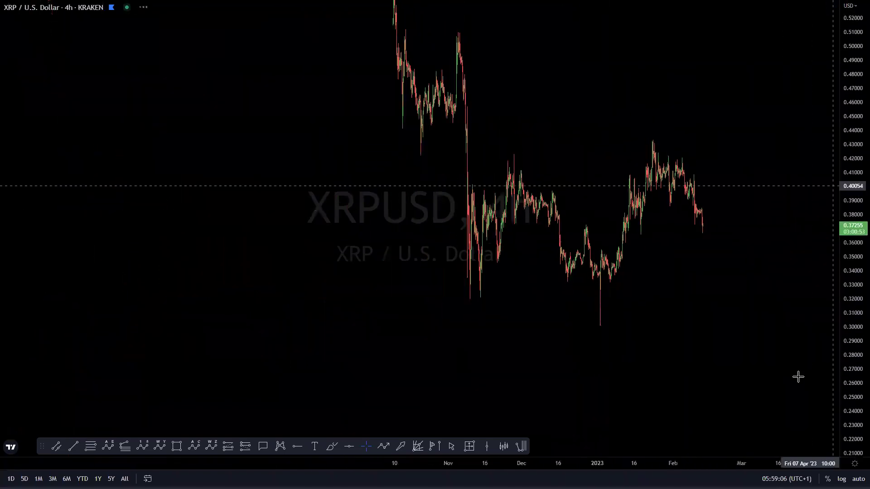
drag(844, 185, 798, 377)
scroll(716, 338, down, 3)
drag(740, 331, 621, 349)
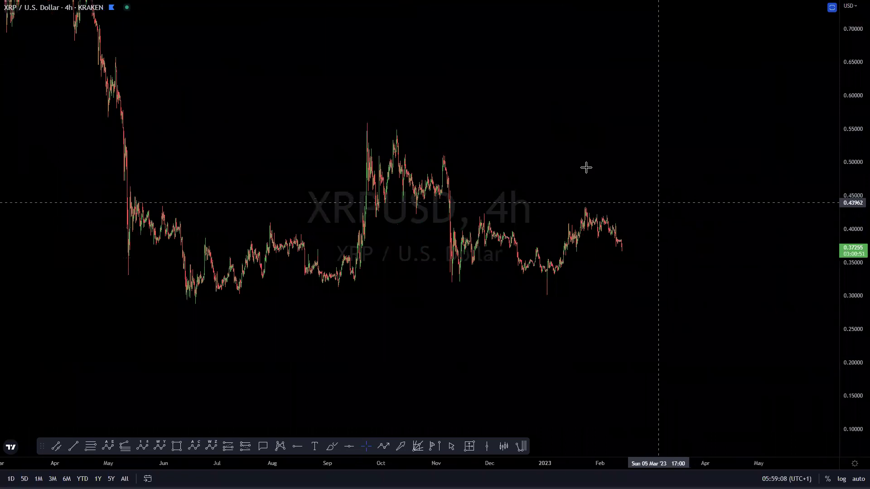
scroll(556, 272, down, 5)
drag(846, 159, 839, 294)
drag(627, 252, 553, 233)
drag(607, 240, 491, 227)
scroll(491, 226, up, 5)
drag(849, 256, 851, 15)
drag(497, 288, 556, 159)
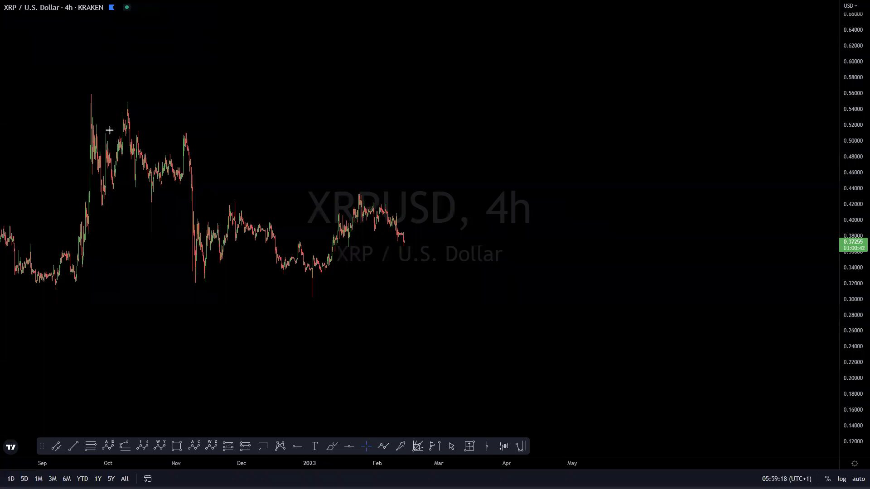
- Trace XRPUSD from about 0.56 through 0.41, 0.525, 0.325, 0.425 and 0.295 to 0.435, bounding the decline with two converging lines
click(114, 213)
click(179, 120)
double_click(212, 279)
drag(240, 200, 299, 303)
drag(110, 254, 290, 317)
drag(169, 95, 318, 265)
click(365, 192)
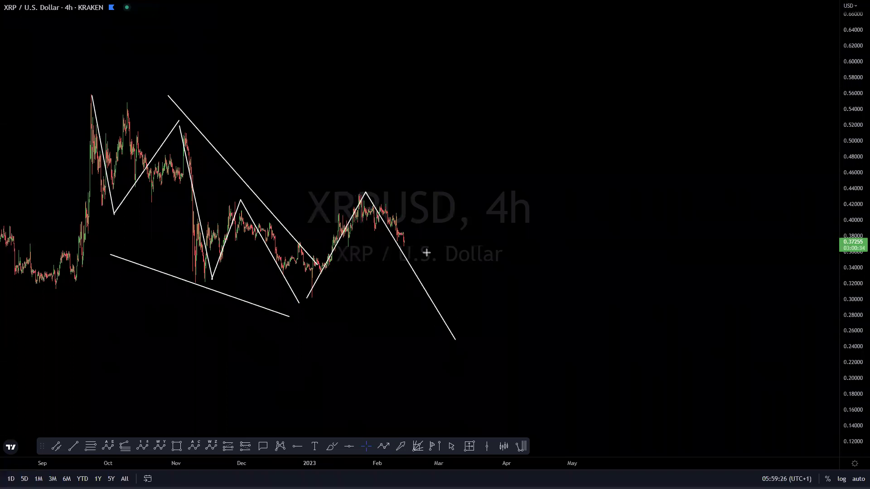
- Project XRPUSD from about 0.435 down to 0.18, up to 0.30, down to 0.15 and up to 0.64, and clear the sketch
double_click(412, 248)
click(447, 393)
click(508, 416)
click(540, 26)
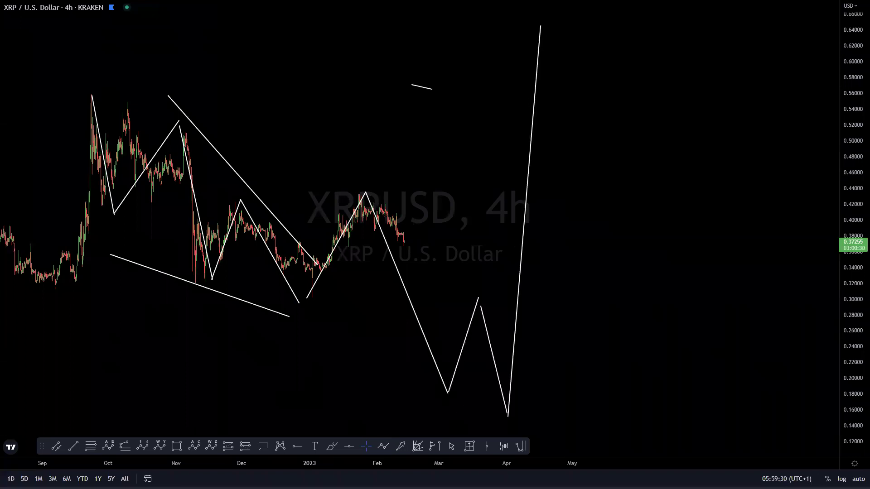
key(Escape)
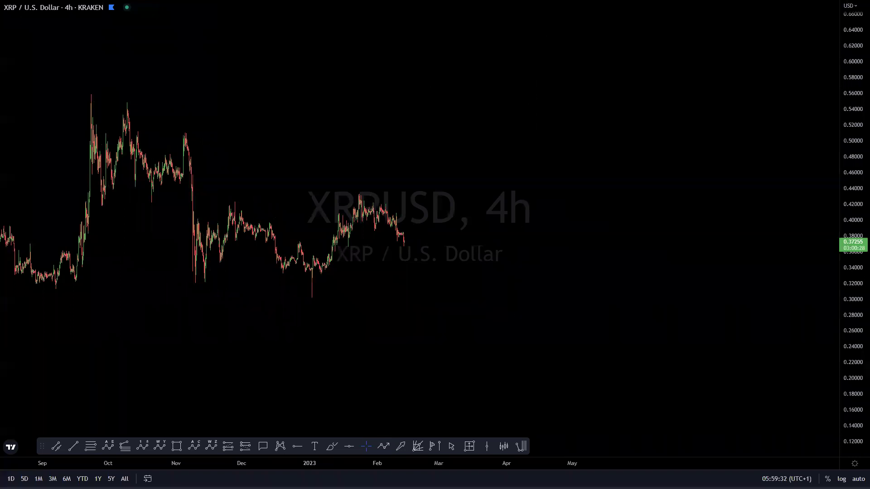
- Bring XRPUSD's price history since April 2022 into view in full screen and compress the price scale slightly
key(Escape)
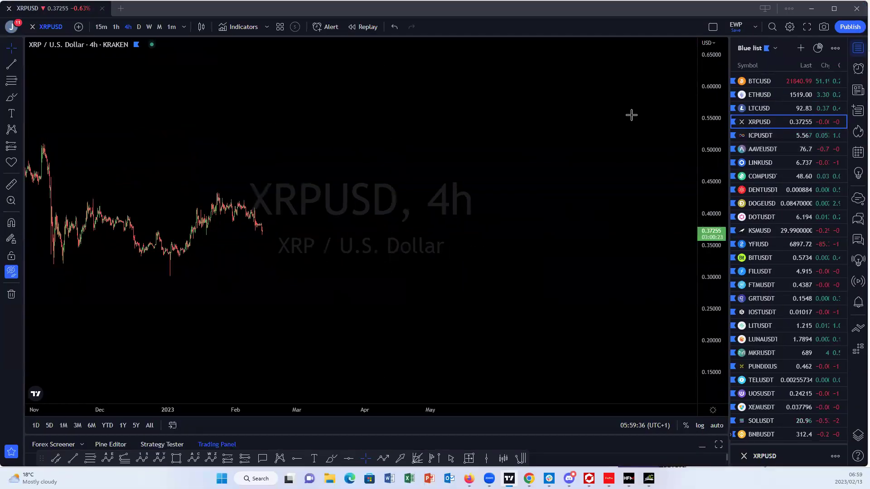
drag(403, 183, 483, 167)
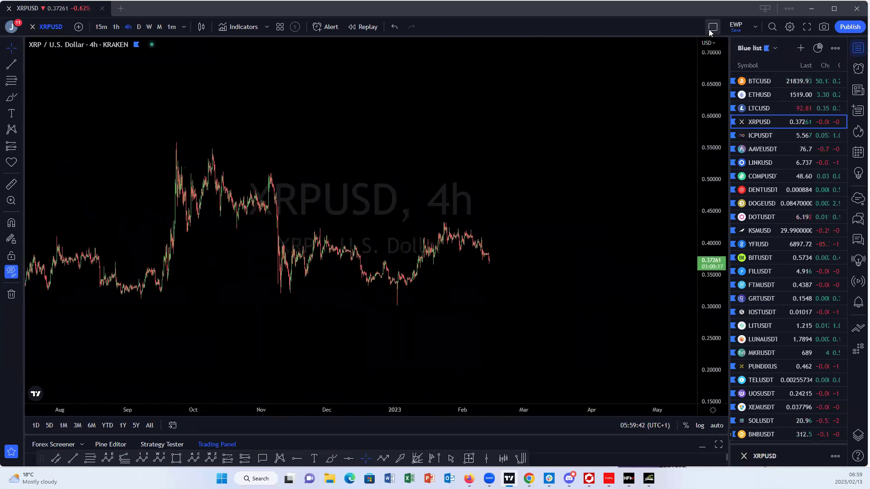
drag(554, 139, 609, 165)
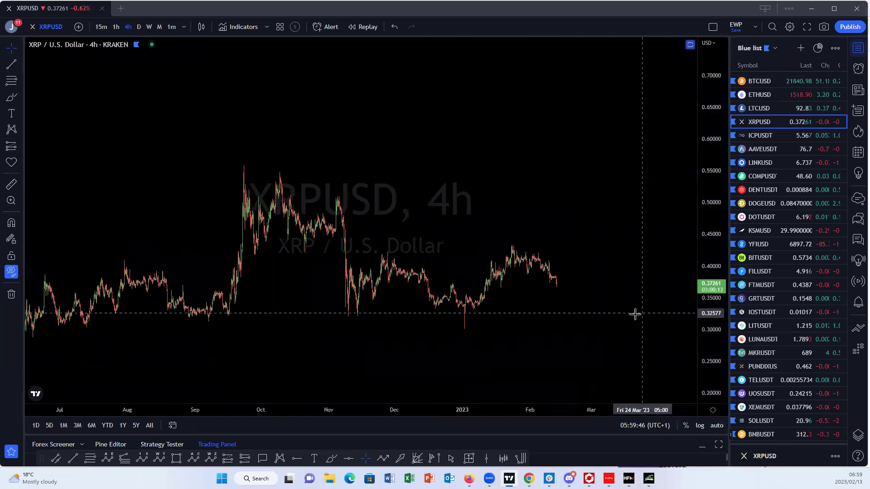
drag(628, 253, 656, 260)
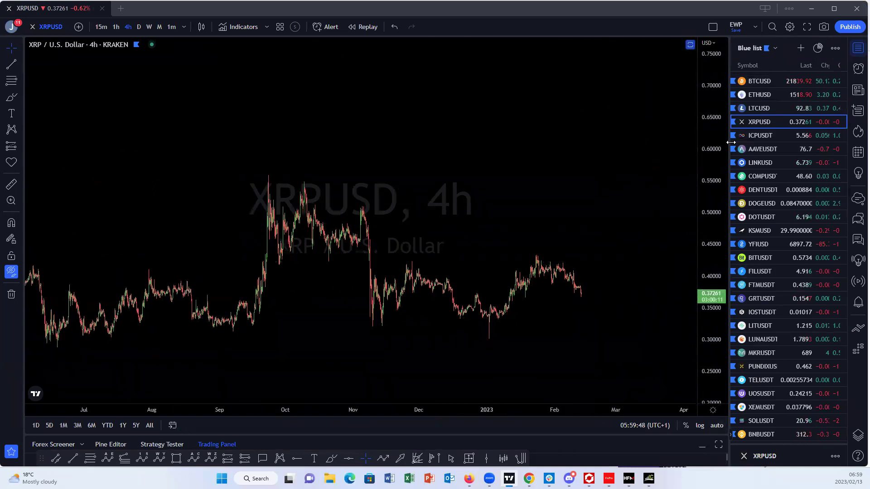
click(808, 27)
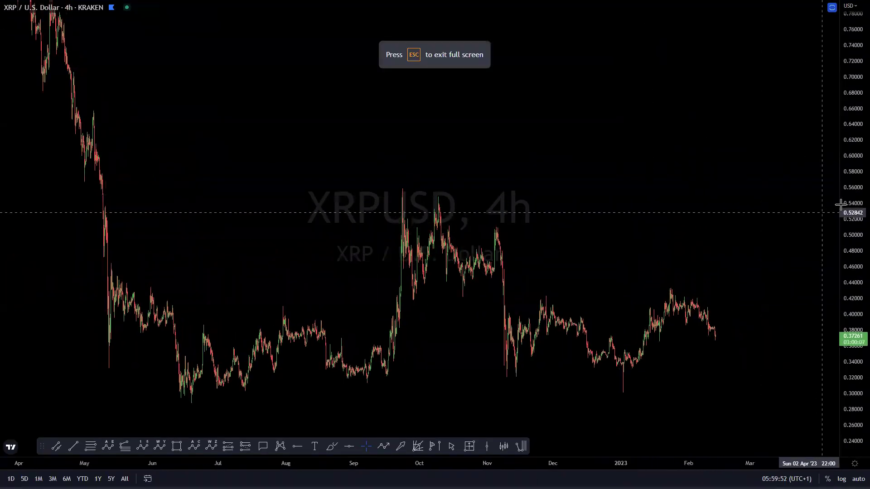
drag(854, 140, 854, 169)
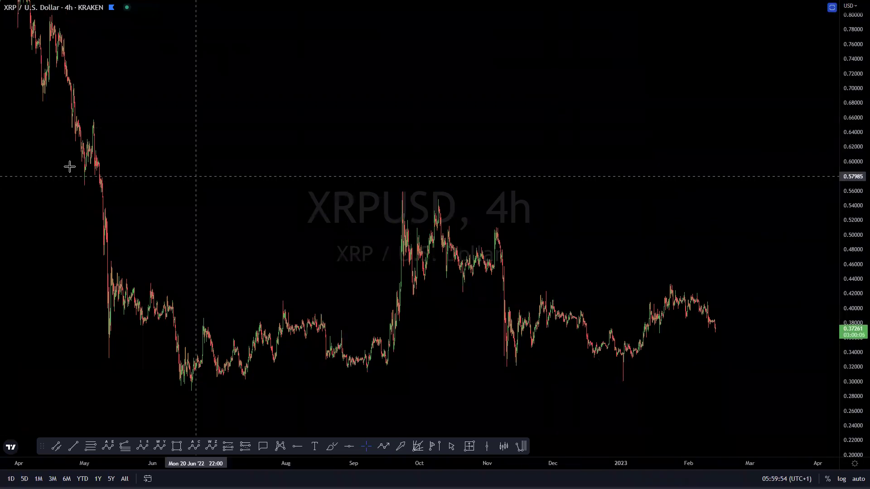